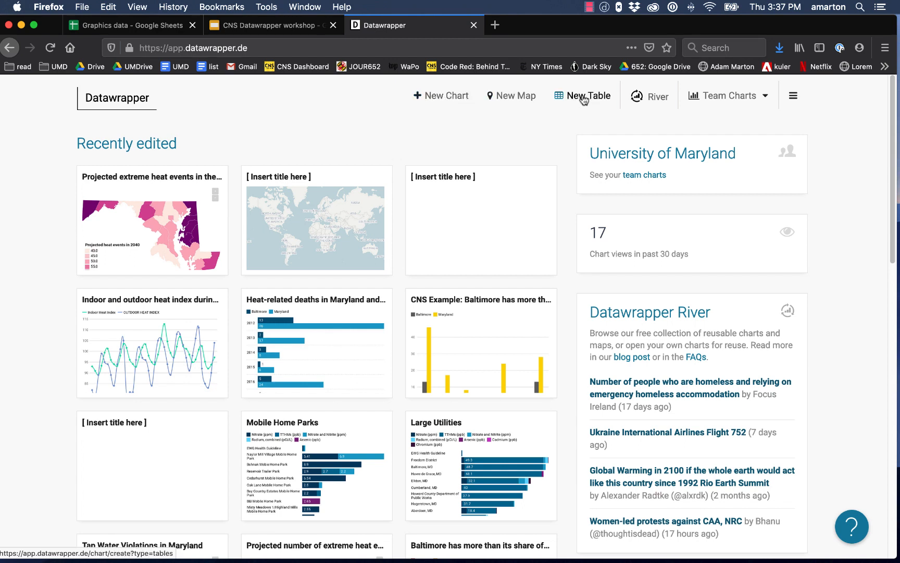
Open the University of Maryland team charts and look through the charts of the past months
{"action": "left_click", "coordinate": [721, 98]}
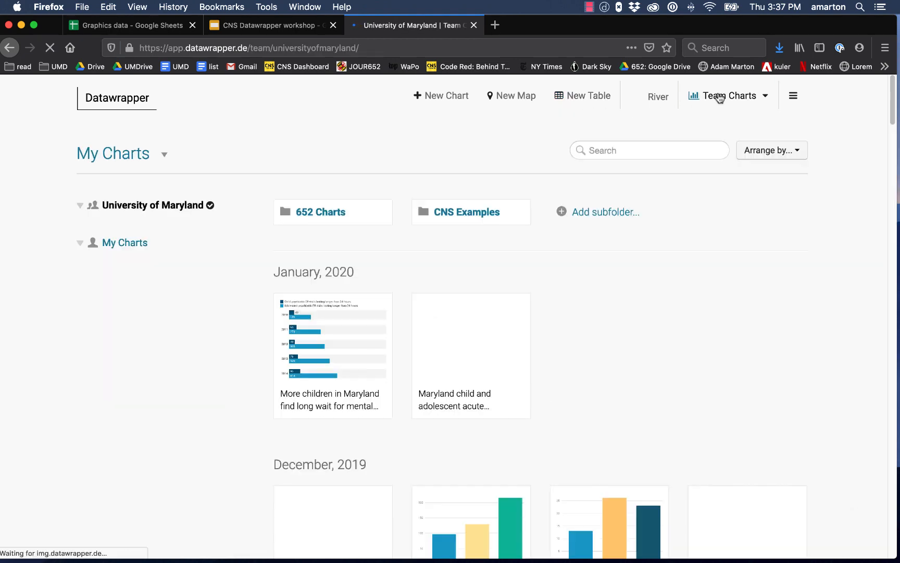
{"action": "scroll", "coordinate": [748, 311], "scroll_direction": "down", "scroll_amount": 3}
{"action": "scroll", "coordinate": [746, 311], "scroll_direction": "down", "scroll_amount": 15}
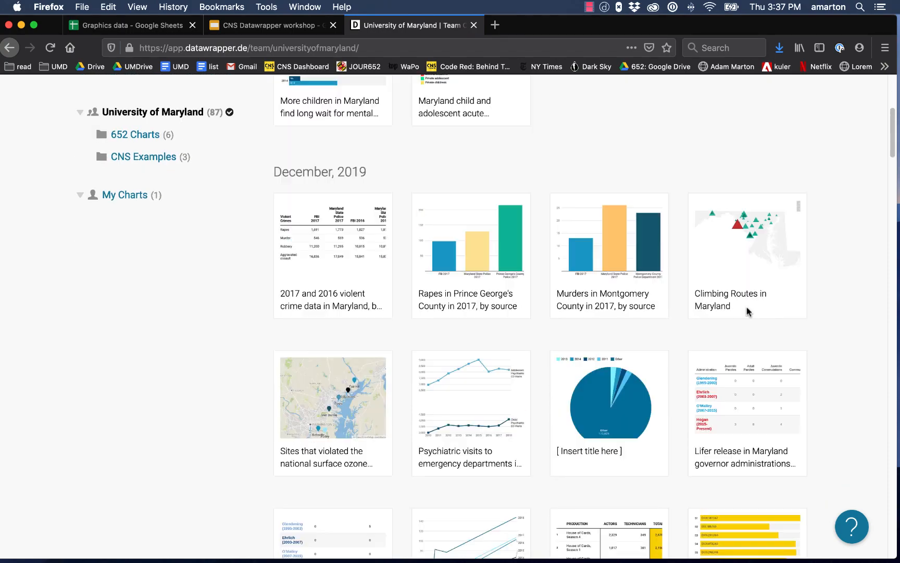
{"action": "scroll", "coordinate": [746, 310], "scroll_direction": "down", "scroll_amount": 8}
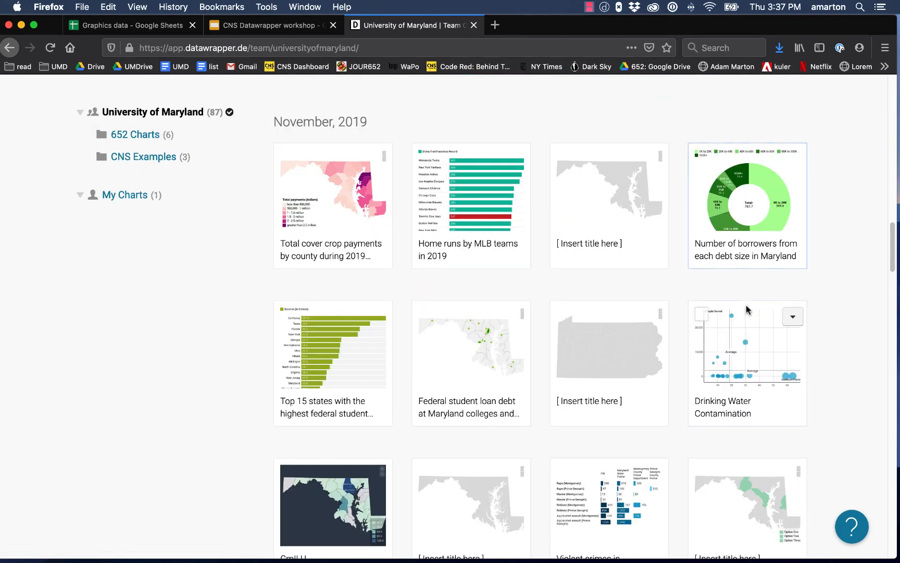
{"action": "scroll", "coordinate": [747, 310], "scroll_direction": "up", "scroll_amount": 15}
{"action": "scroll", "coordinate": [746, 308], "scroll_direction": "up", "scroll_amount": 7}
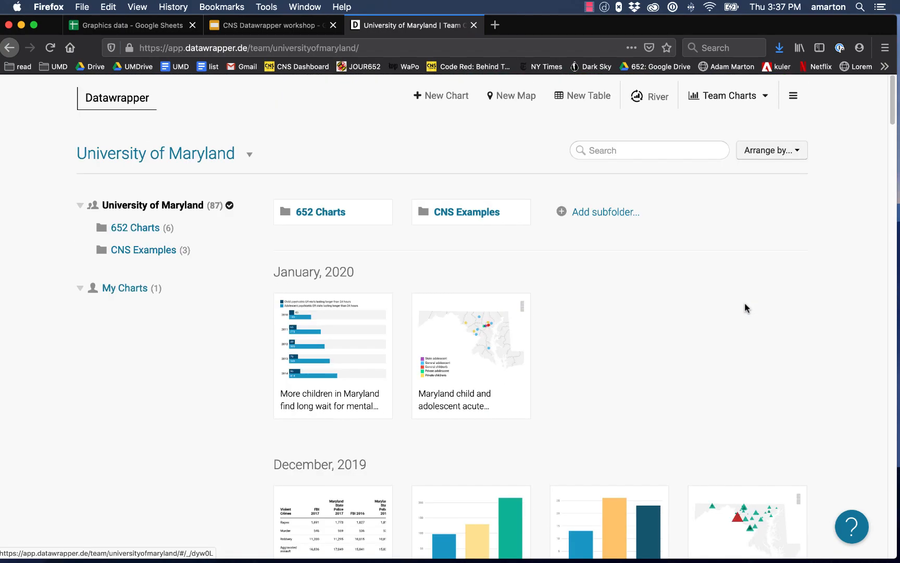
Start a new chart and switch to the Hot weather deaths sheet of the Graphics data spreadsheet in Google Sheets
{"action": "left_click", "coordinate": [439, 99]}
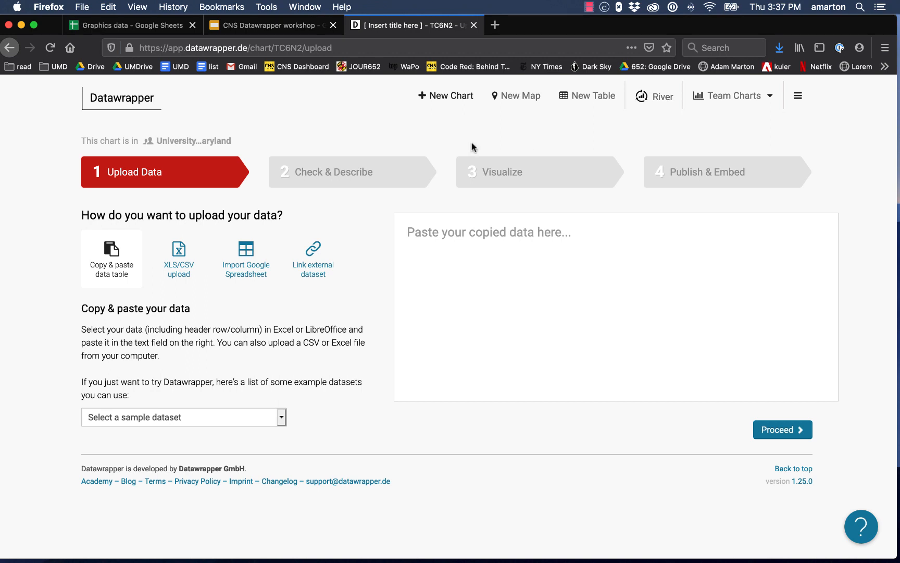
{"action": "left_click", "coordinate": [152, 28]}
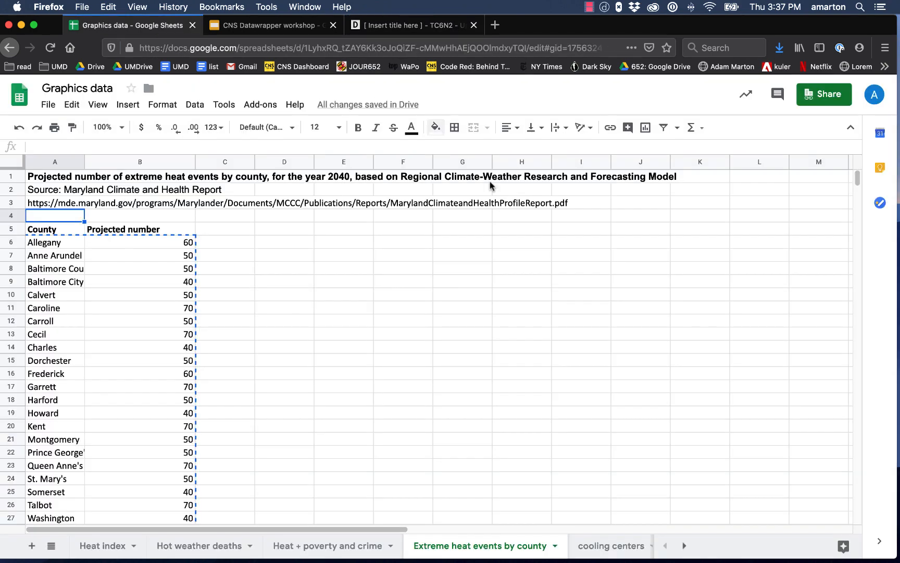
{"action": "left_click", "coordinate": [220, 548]}
{"action": "left_click", "coordinate": [271, 269]}
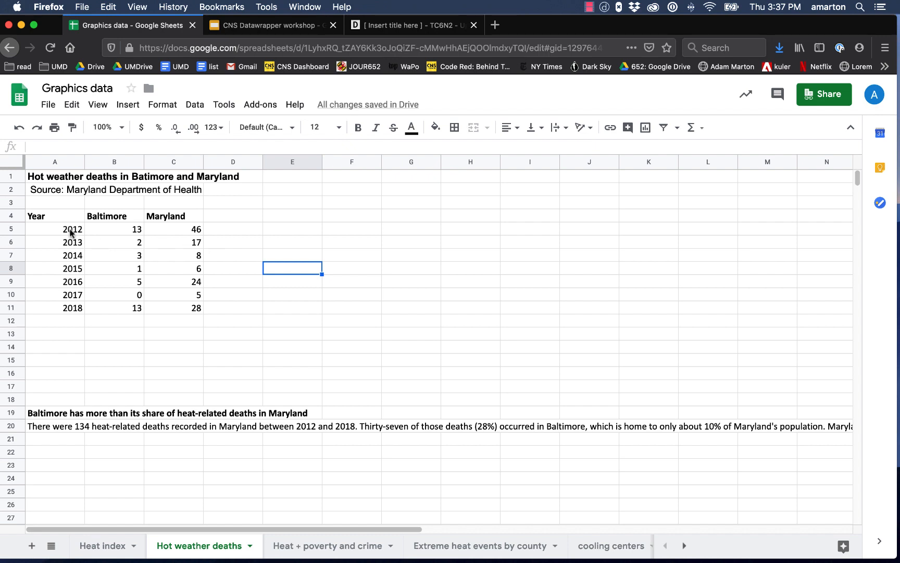
Examine the 2012 and 2018 death counts for Maryland and Baltimore
{"action": "left_click", "coordinate": [168, 234]}
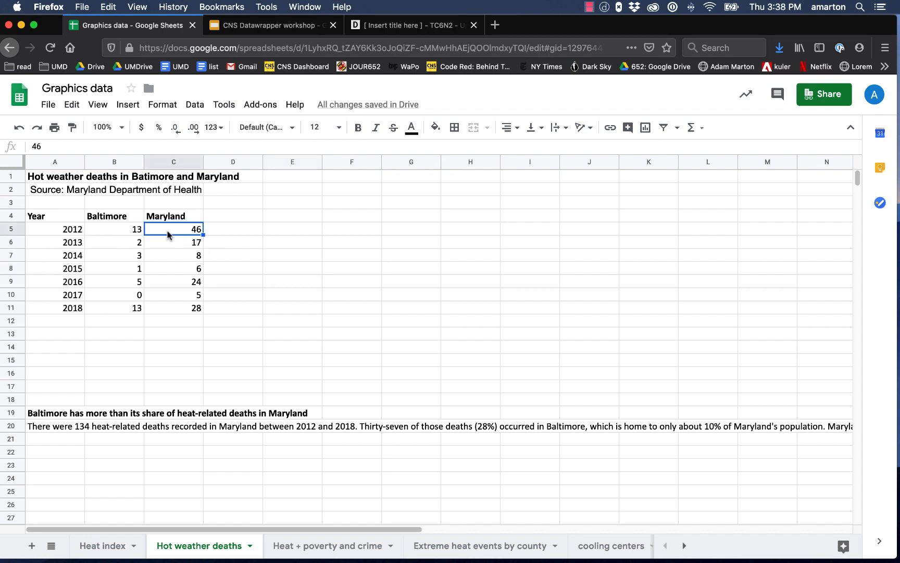
{"action": "left_click", "coordinate": [118, 229]}
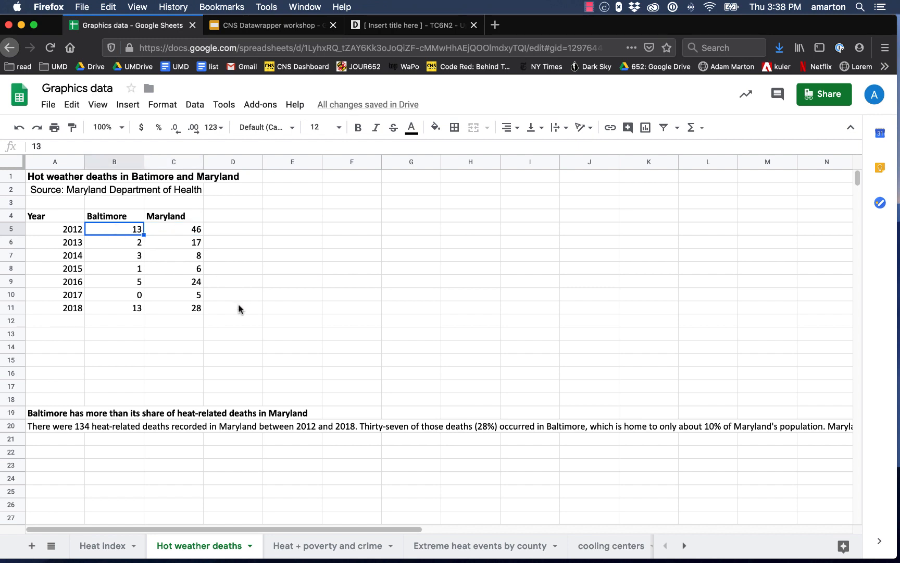
{"action": "left_click", "coordinate": [173, 308]}
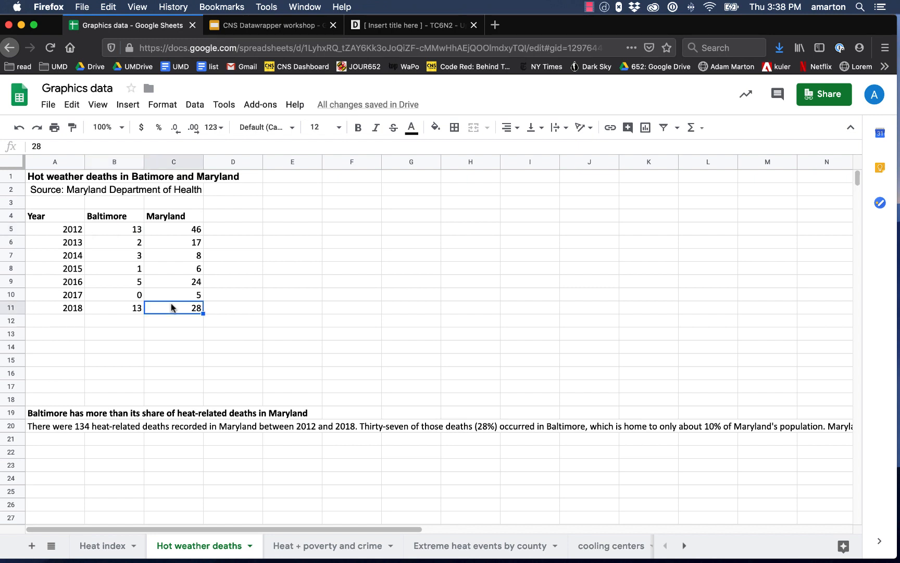
{"action": "left_click", "coordinate": [117, 308]}
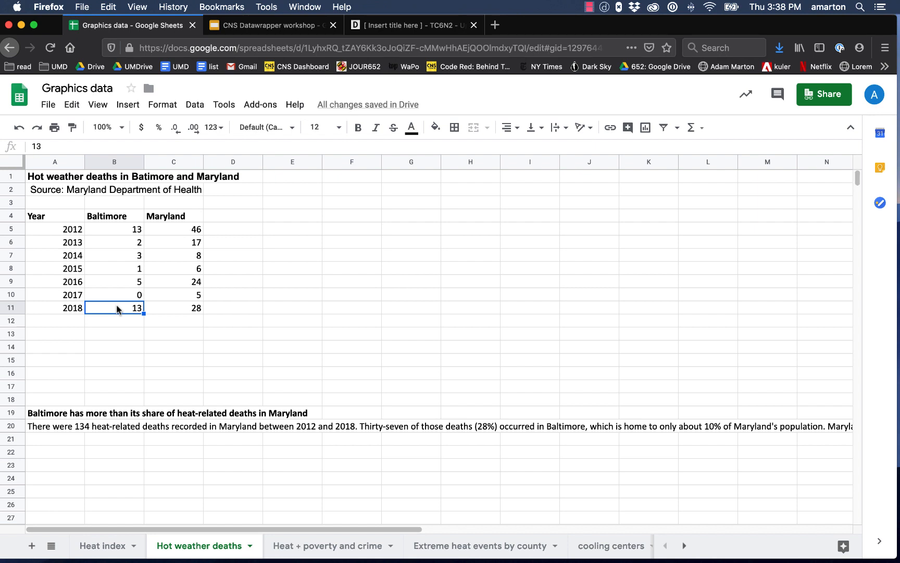
Copy the Year, Baltimore and Maryland table (A4:C11) with its headers and paste it as the data of the new Datawrapper chart
{"action": "left_click", "coordinate": [48, 221]}
{"action": "left_click_drag", "start_coordinate": [48, 220], "coordinate": [196, 310]}
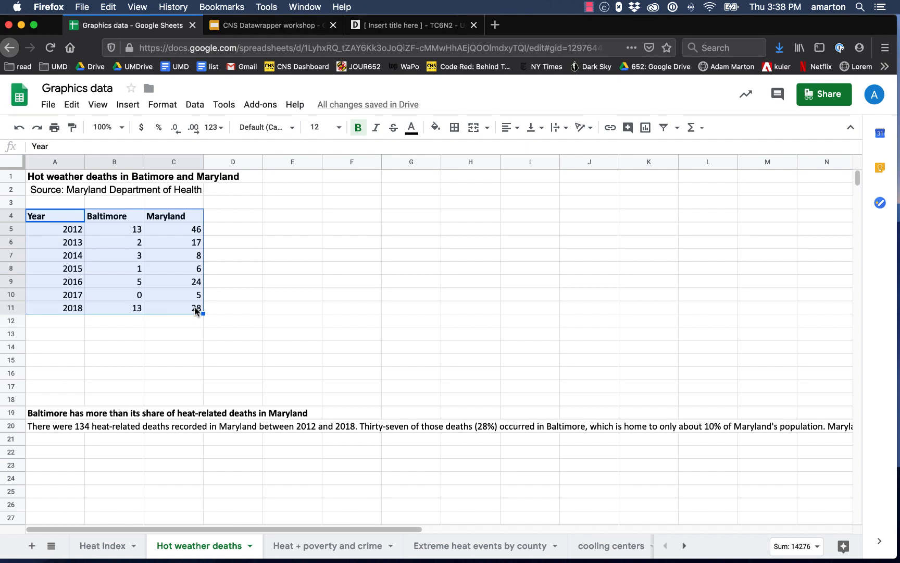
{"action": "key", "text": "super+c"}
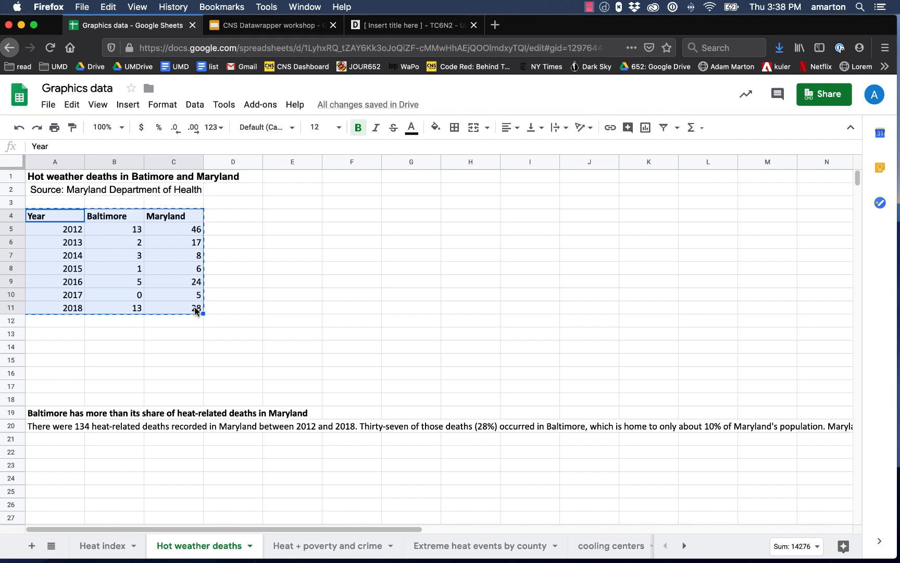
{"action": "left_click", "coordinate": [433, 26]}
{"action": "left_click", "coordinate": [595, 253]}
{"action": "key", "text": "super+v"}
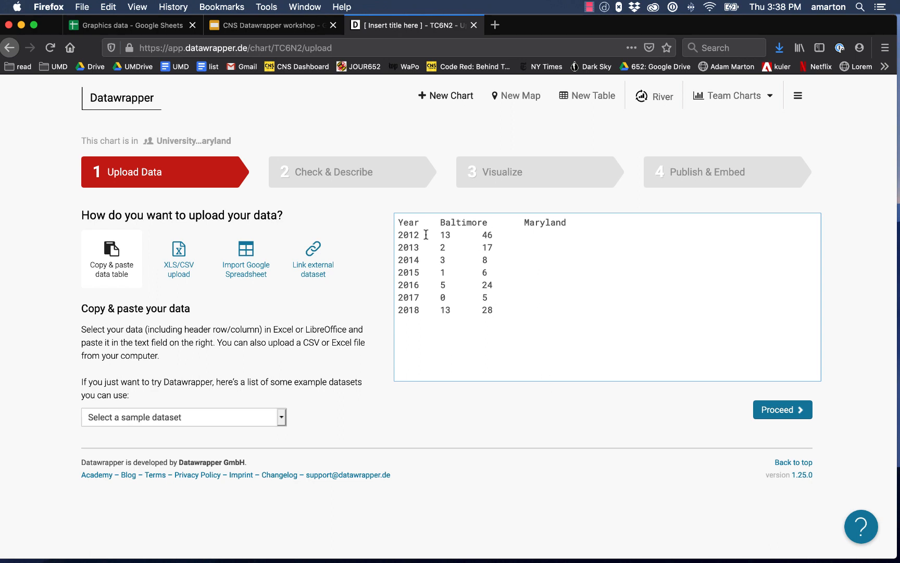
Advance through the data check to the visualization stage, trying the row and column swap and reversing it on the way
{"action": "left_click", "coordinate": [777, 410]}
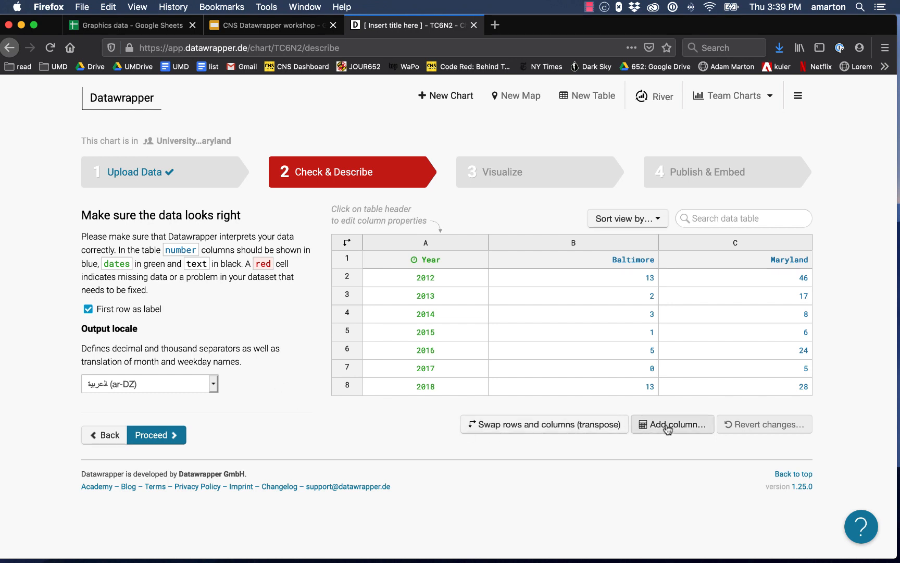
{"action": "left_click", "coordinate": [572, 425]}
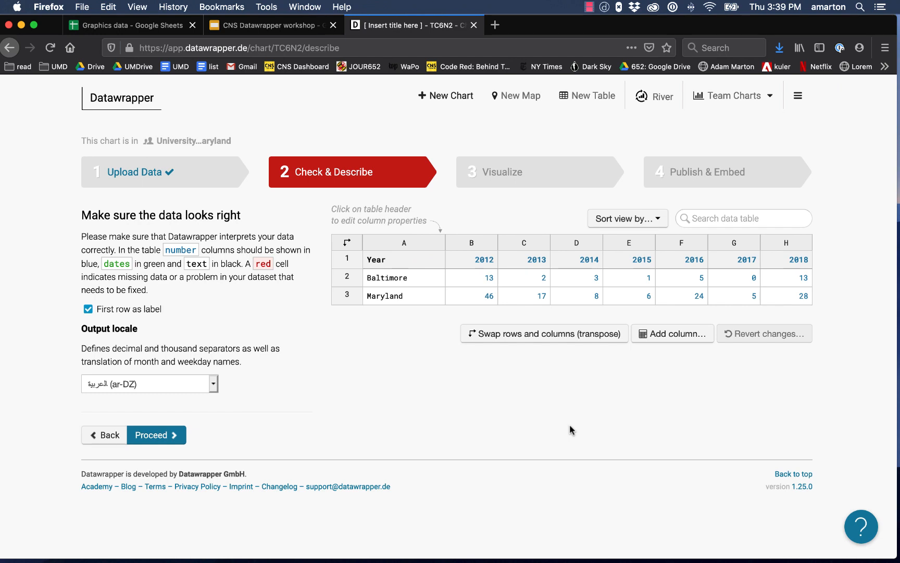
{"action": "left_click", "coordinate": [537, 336]}
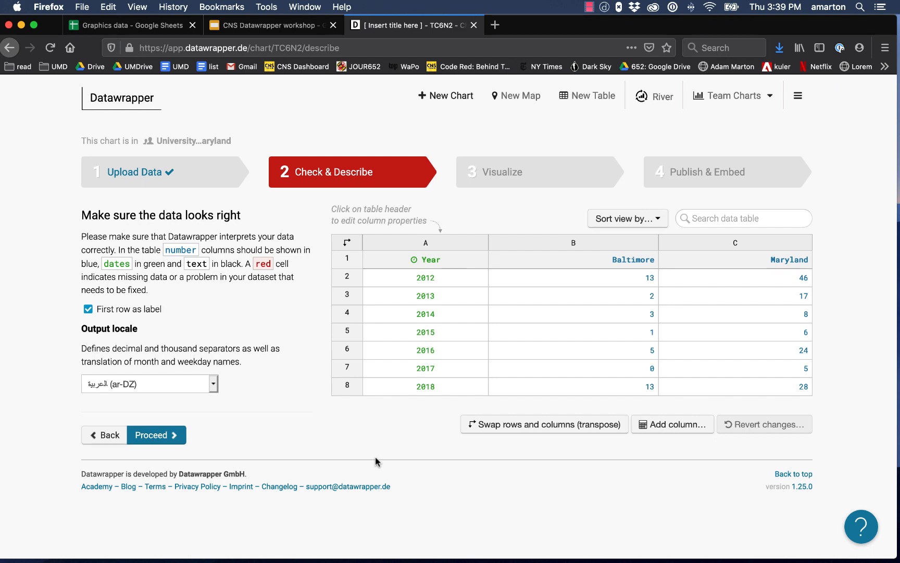
{"action": "left_click", "coordinate": [169, 434]}
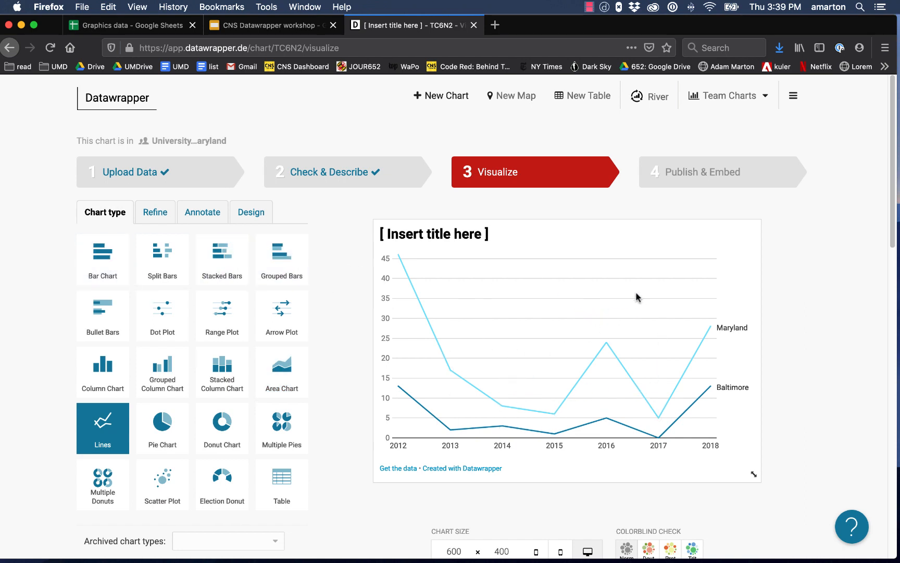
Try the Column Chart with its Maryland and Baltimore views, the Grouped Column Chart and the Stacked Bars chart types
{"action": "scroll", "coordinate": [339, 351], "scroll_direction": "down", "scroll_amount": 1}
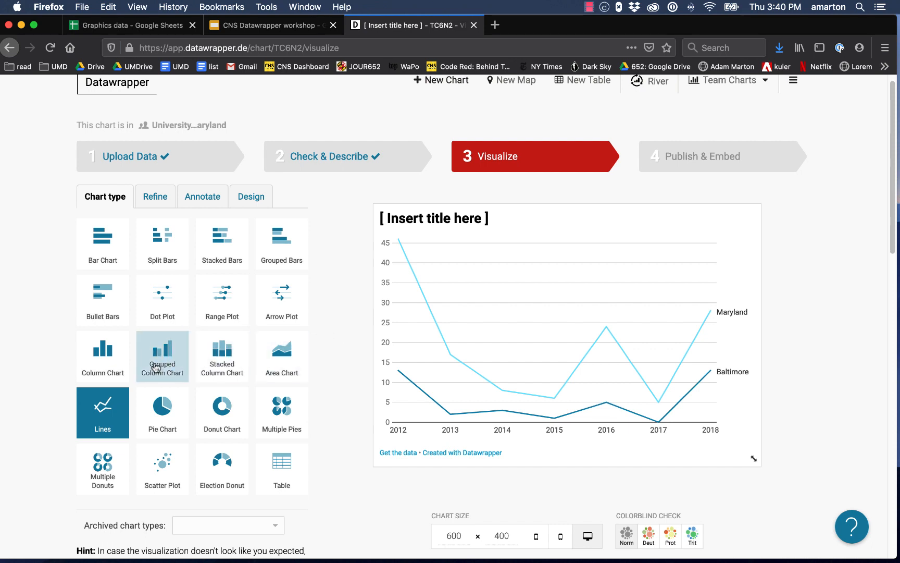
{"action": "left_click", "coordinate": [112, 366]}
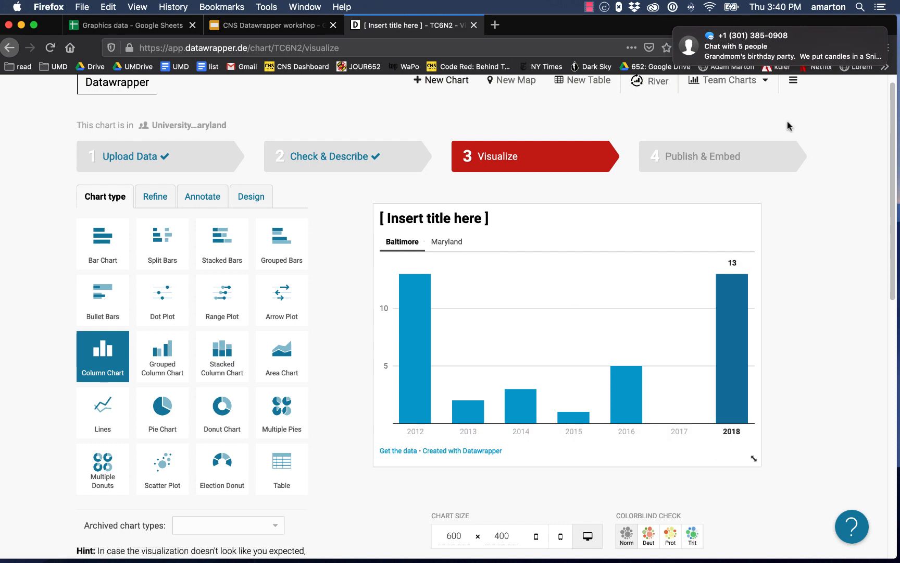
{"action": "mouse_move", "coordinate": [707, 47]}
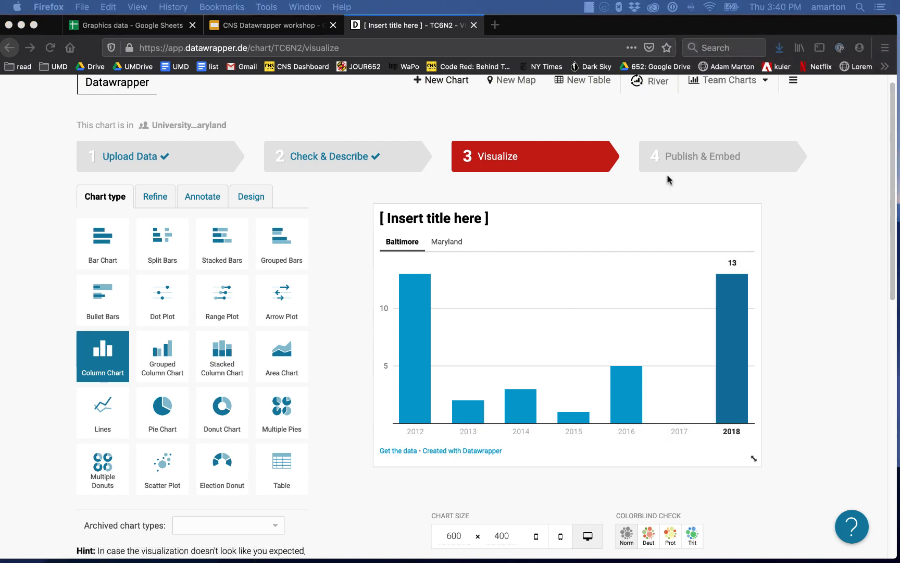
{"action": "left_click", "coordinate": [452, 243]}
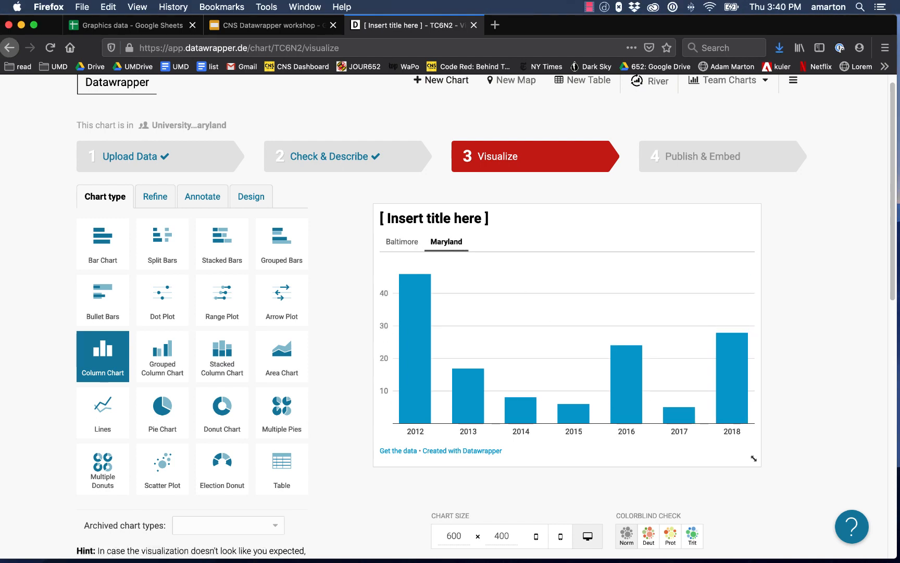
{"action": "left_click", "coordinate": [409, 241]}
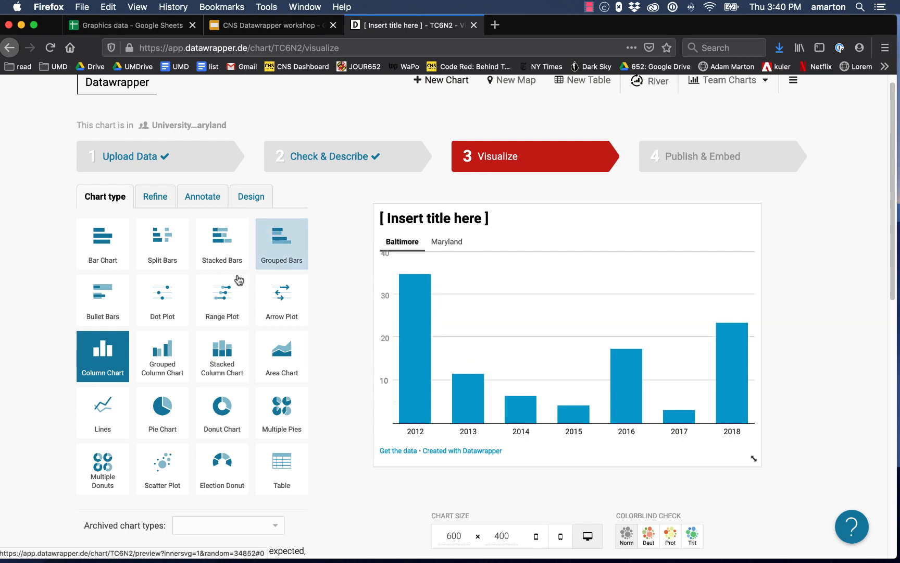
{"action": "left_click", "coordinate": [164, 358]}
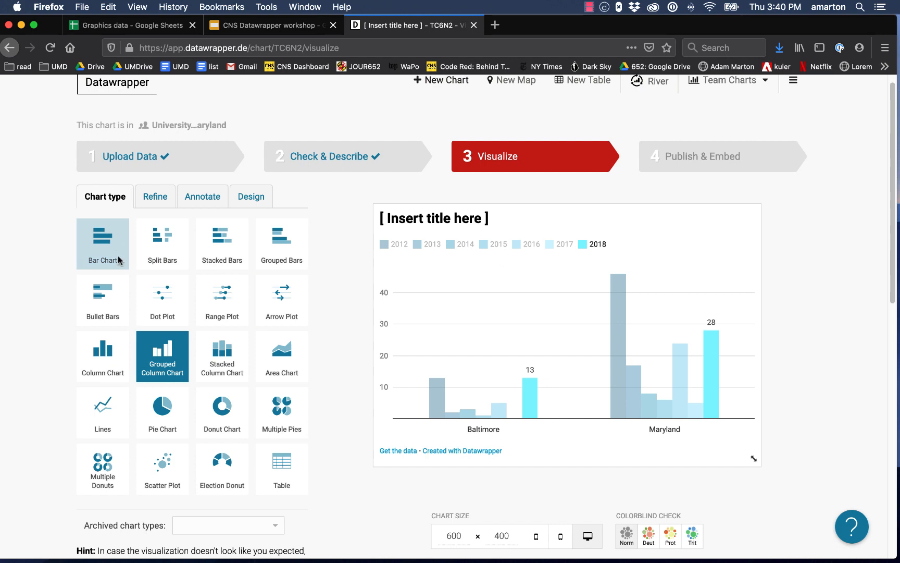
{"action": "left_click", "coordinate": [208, 257]}
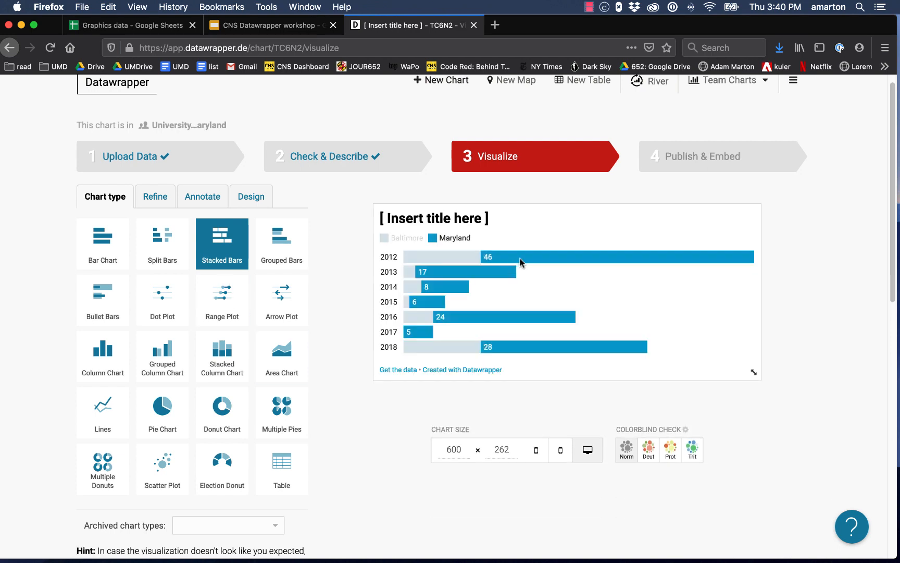
Set the chart type to Grouped Bars and look over the resulting chart
{"action": "left_click", "coordinate": [294, 255]}
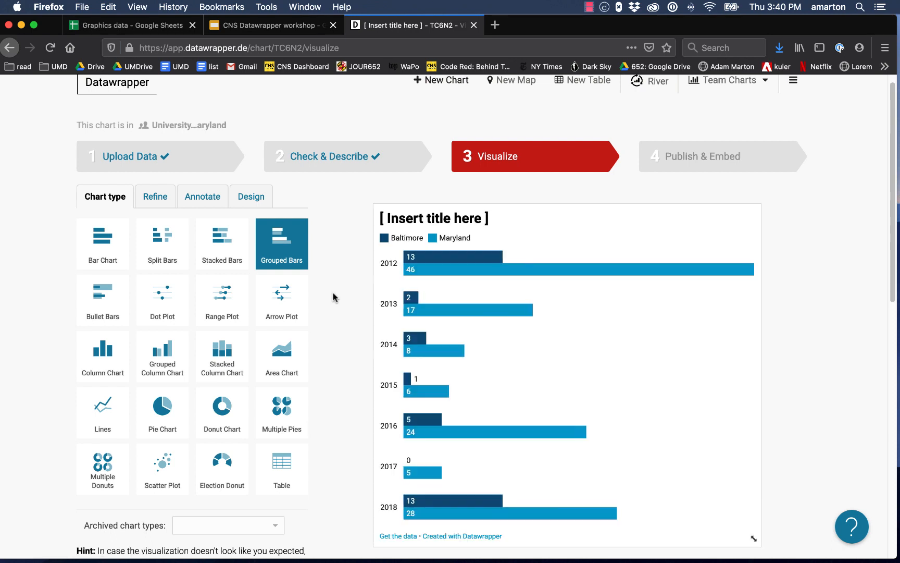
{"action": "scroll", "coordinate": [354, 297], "scroll_direction": "down", "scroll_amount": 1}
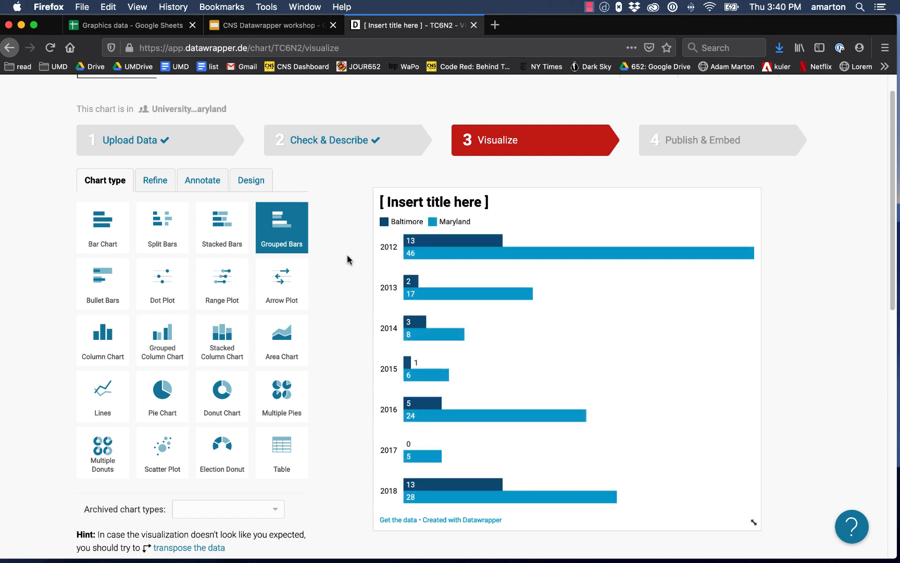
{"action": "scroll", "coordinate": [348, 259], "scroll_direction": "down", "scroll_amount": 2}
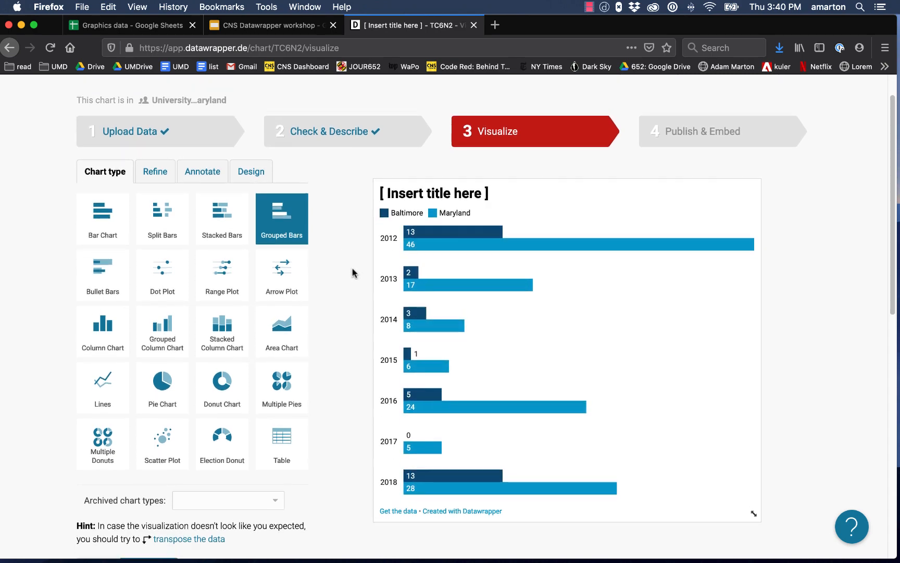
{"action": "scroll", "coordinate": [352, 272], "scroll_direction": "down", "scroll_amount": 2}
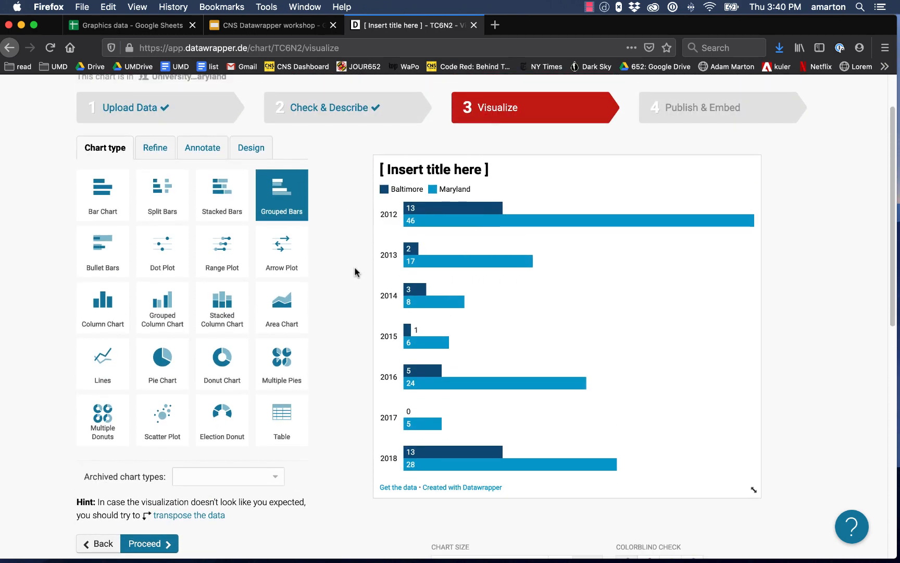
{"action": "scroll", "coordinate": [354, 271], "scroll_direction": "up", "scroll_amount": 1}
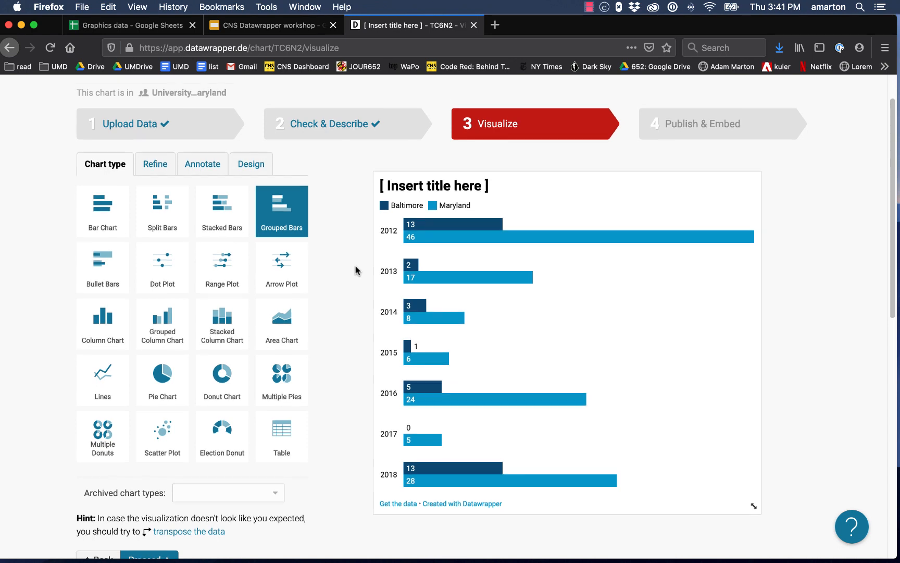
Open the chart's refinement settings and examine the choices for the axis labels and groups
{"action": "left_click", "coordinate": [162, 165]}
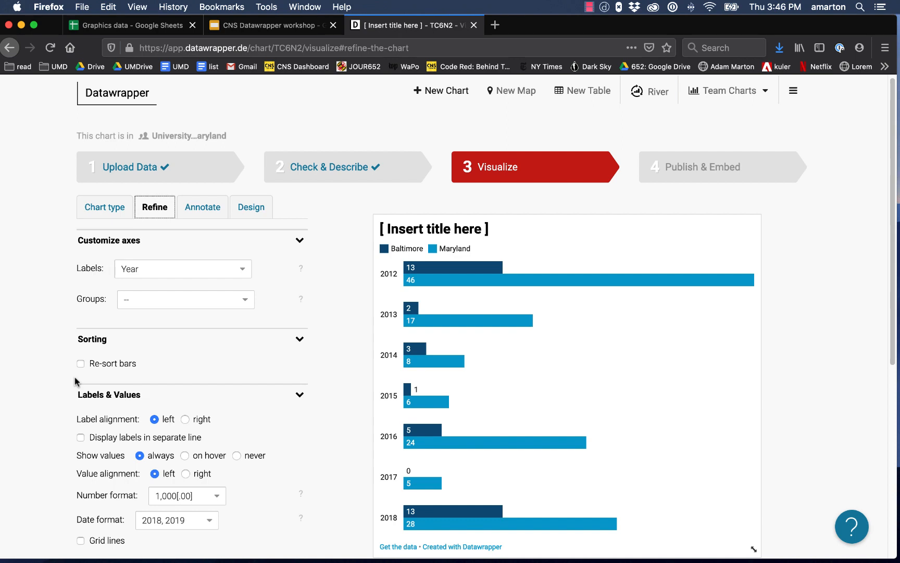
{"action": "scroll", "coordinate": [74, 377], "scroll_direction": "down", "scroll_amount": 1}
{"action": "left_click", "coordinate": [191, 253]}
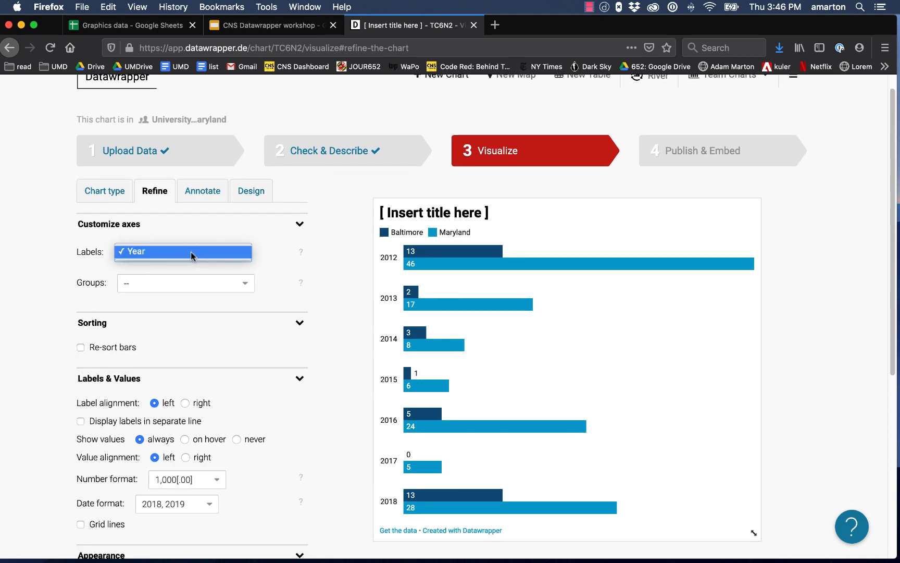
{"action": "left_click", "coordinate": [191, 252]}
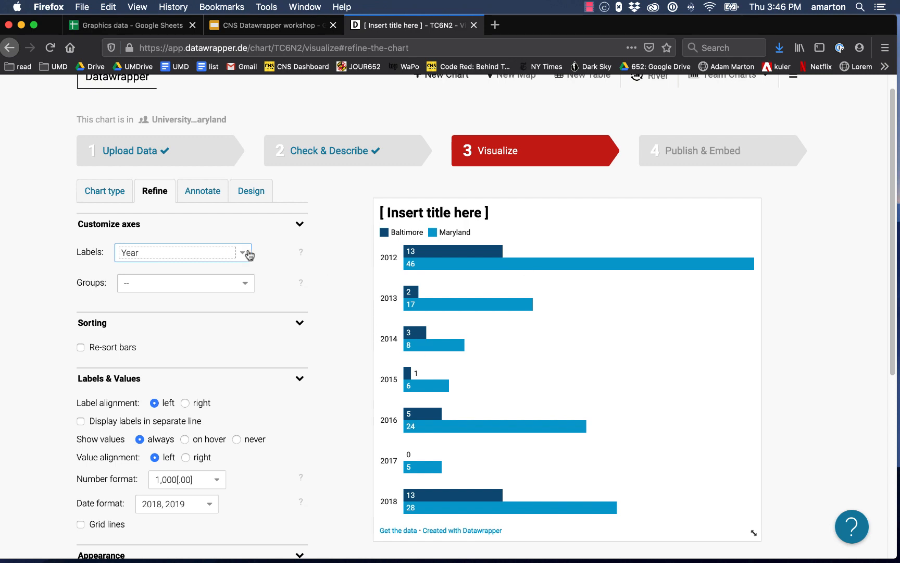
{"action": "left_click", "coordinate": [245, 283]}
{"action": "left_click", "coordinate": [54, 284]}
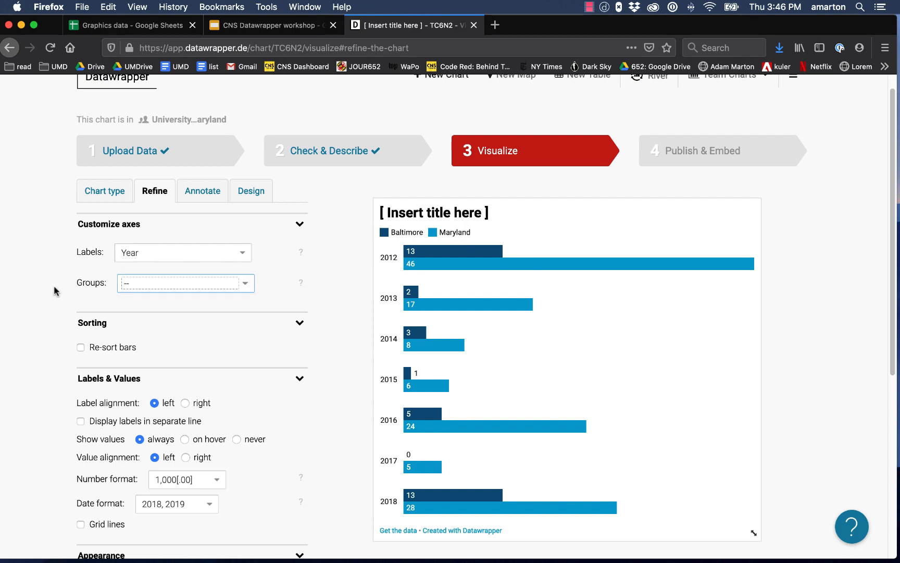
{"action": "scroll", "coordinate": [54, 291], "scroll_direction": "down", "scroll_amount": 1}
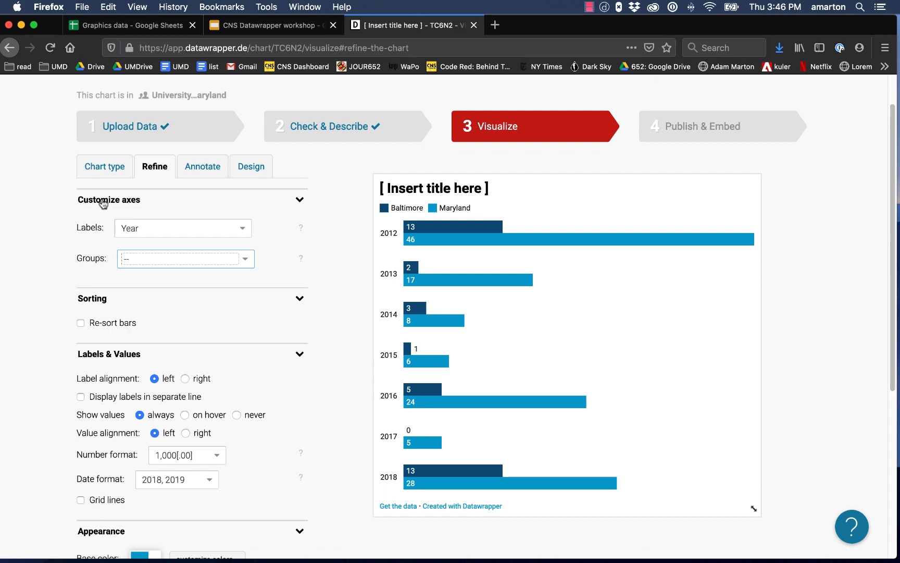
Try right-aligned labels and labels on a separate line, restoring left alignment and inline labels
{"action": "scroll", "coordinate": [37, 350], "scroll_direction": "down", "scroll_amount": 1}
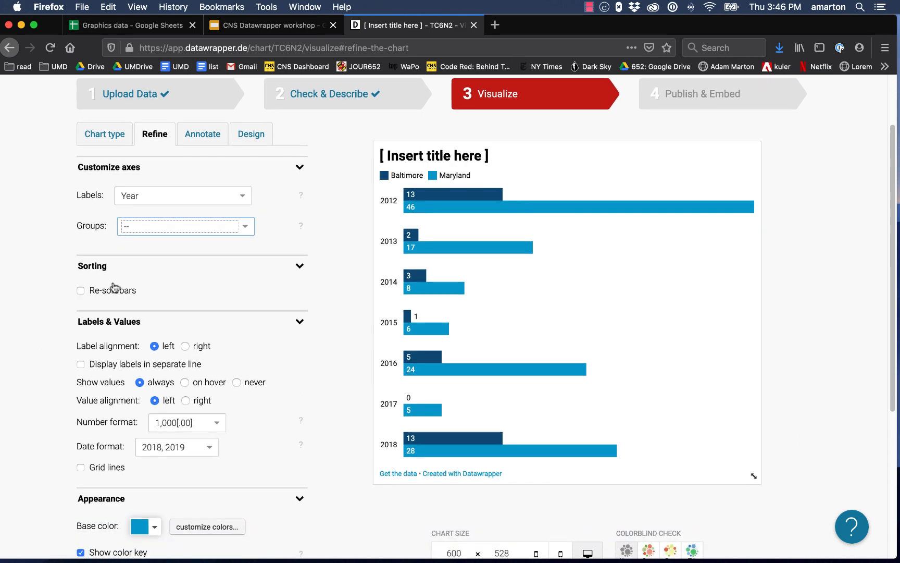
{"action": "scroll", "coordinate": [42, 370], "scroll_direction": "down", "scroll_amount": 2}
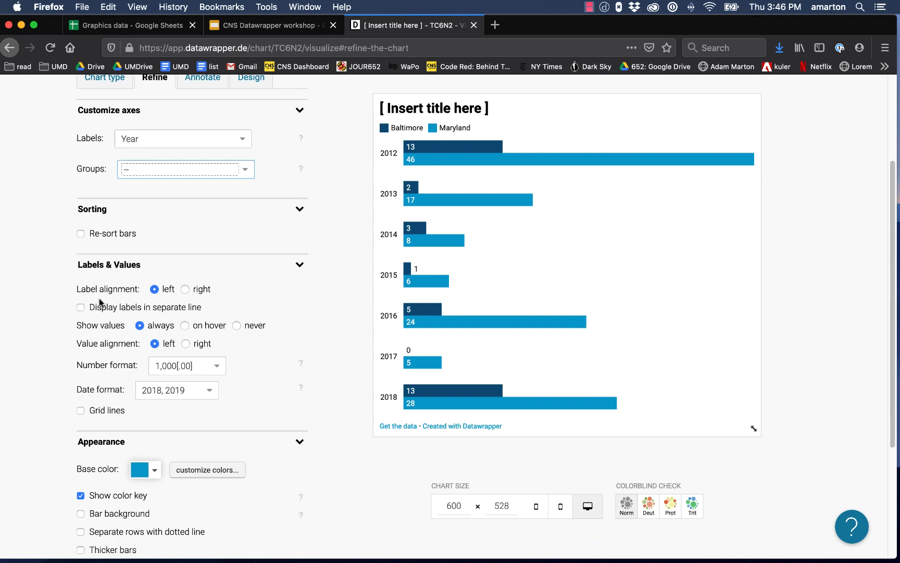
{"action": "left_click", "coordinate": [185, 289]}
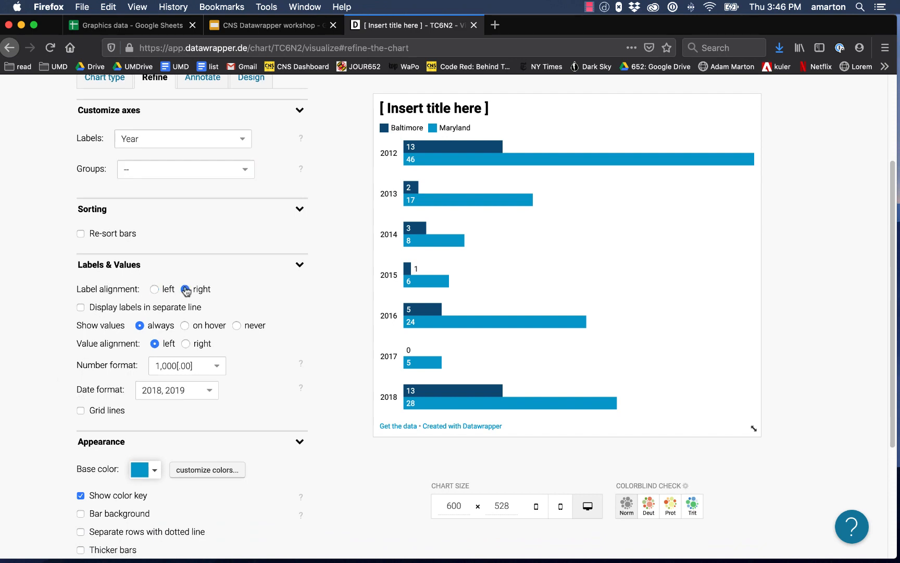
{"action": "left_click", "coordinate": [155, 289]}
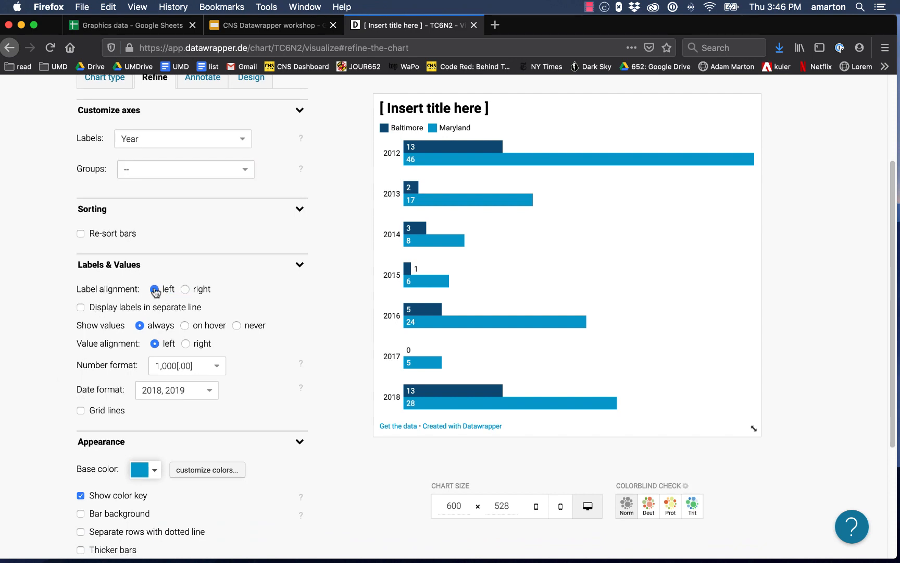
{"action": "scroll", "coordinate": [41, 333], "scroll_direction": "down", "scroll_amount": 1}
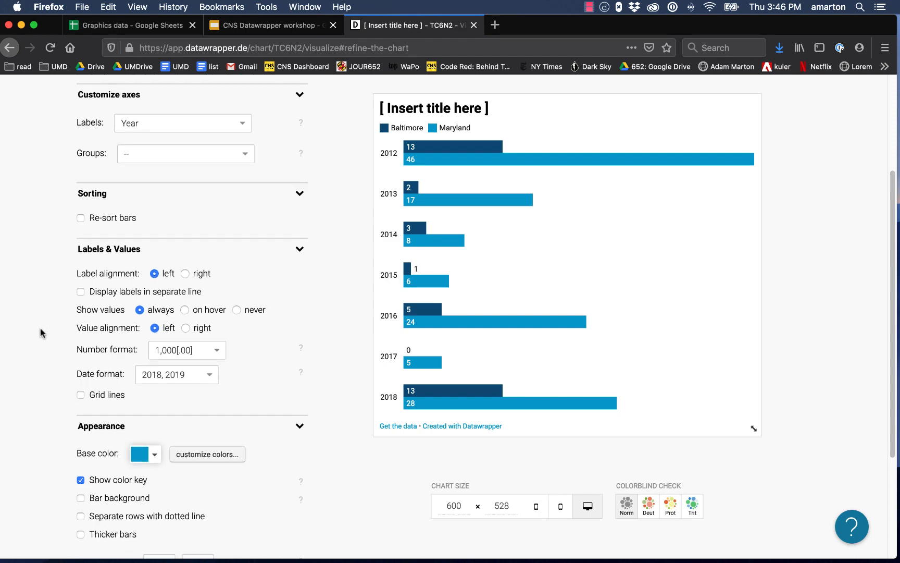
{"action": "left_click", "coordinate": [81, 292]}
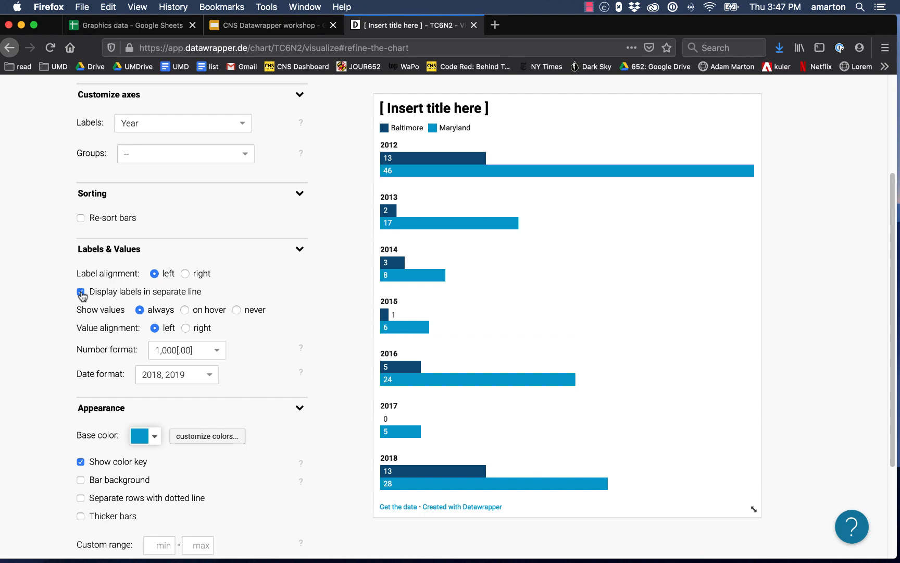
{"action": "left_click", "coordinate": [81, 292]}
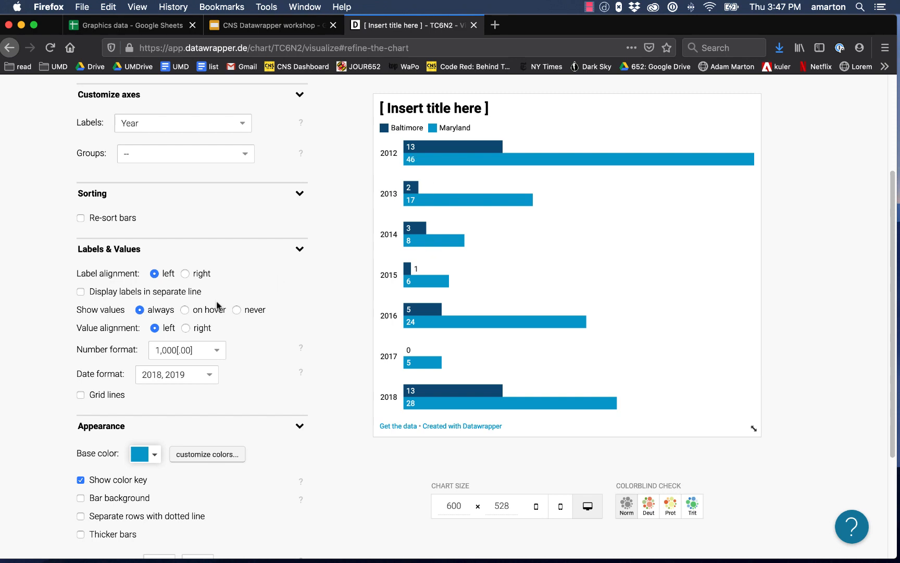
Try showing values on hover and never, then right-aligned values, restoring always shown and left-aligned values
{"action": "left_click", "coordinate": [185, 310]}
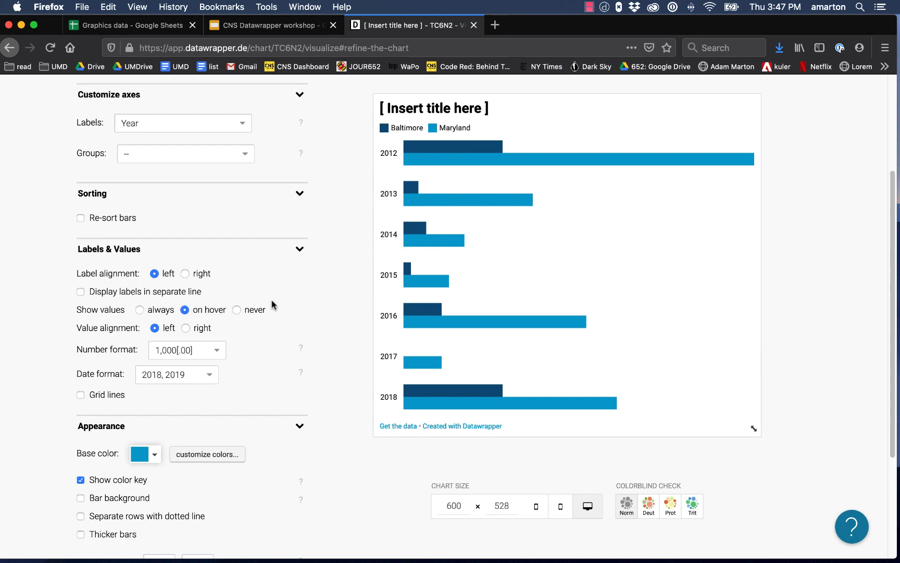
{"action": "mouse_move", "coordinate": [475, 161]}
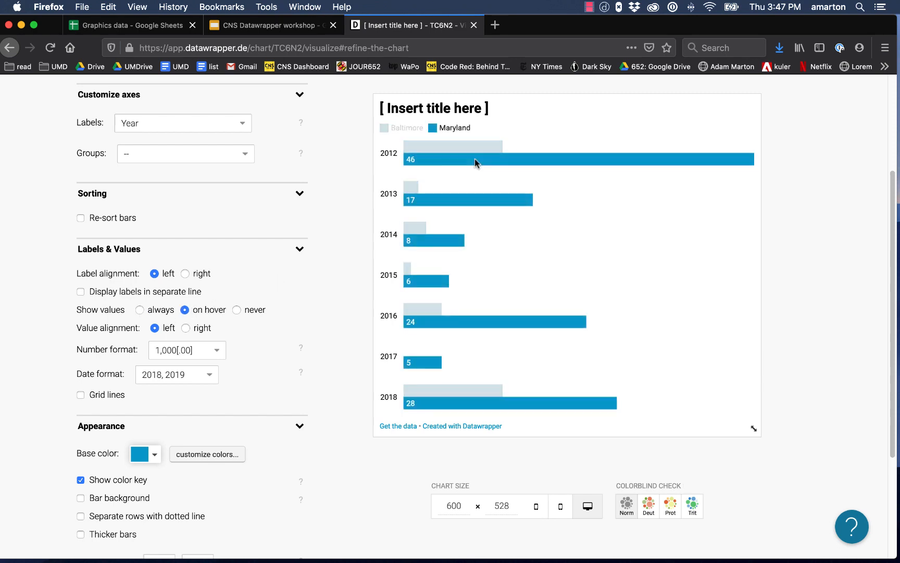
{"action": "left_click", "coordinate": [237, 310]}
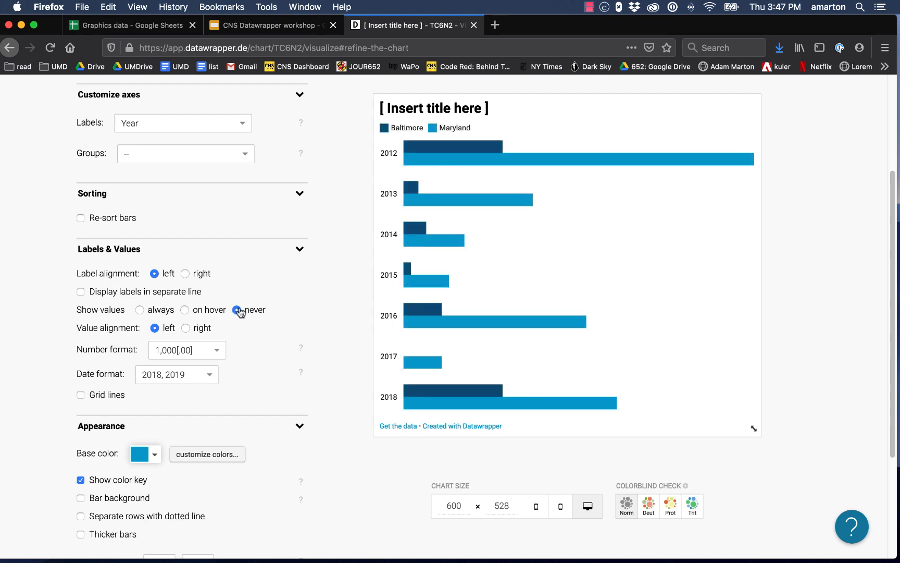
{"action": "left_click", "coordinate": [140, 310]}
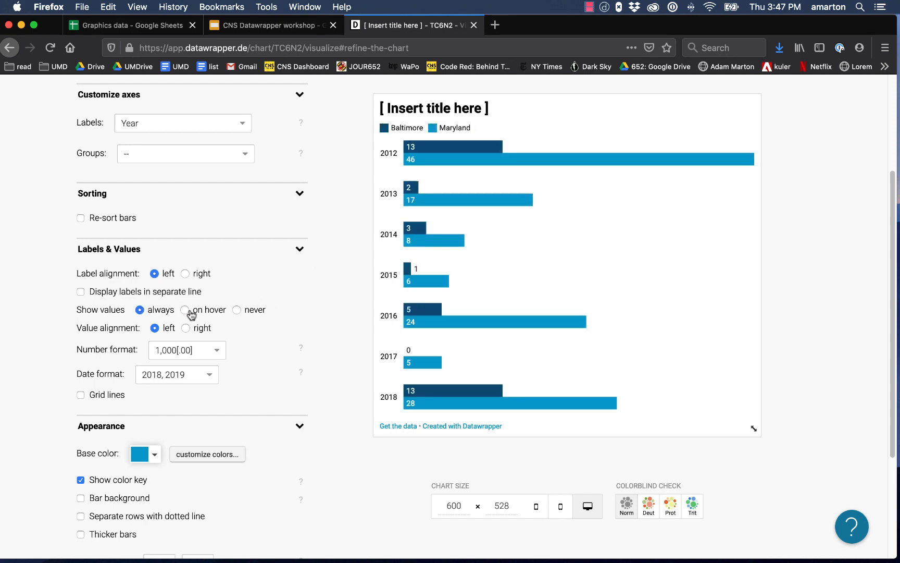
{"action": "left_click", "coordinate": [186, 329]}
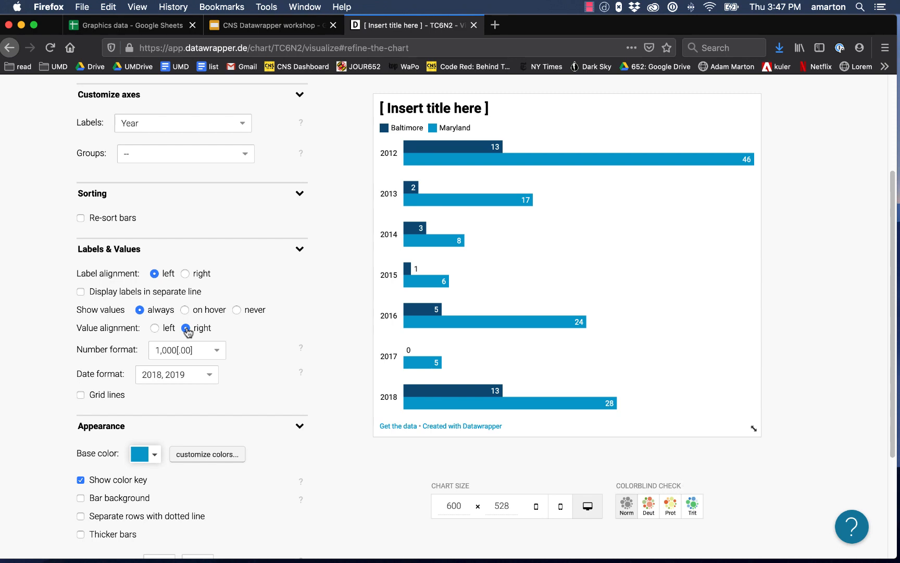
{"action": "left_click", "coordinate": [154, 328]}
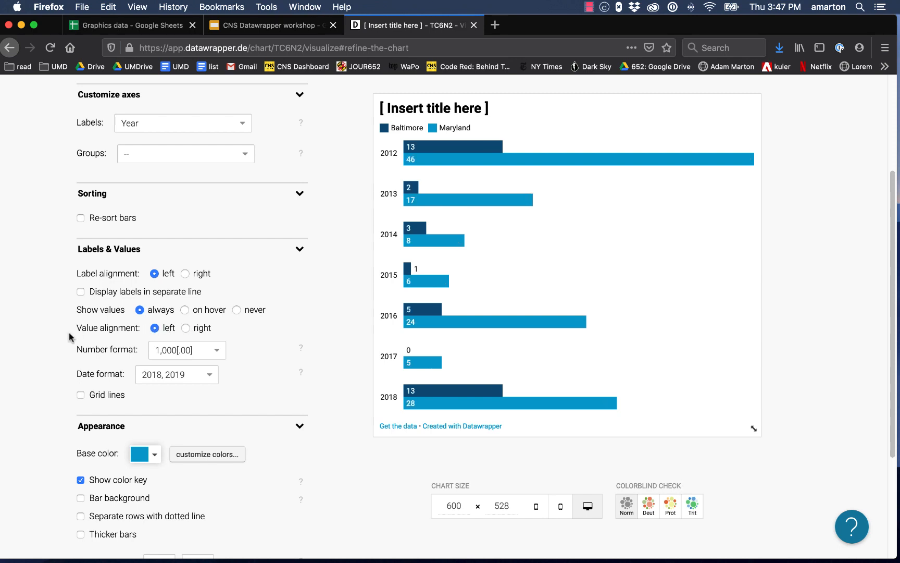
Examine the available number format and date format options for the chart without changing them
{"action": "scroll", "coordinate": [69, 338], "scroll_direction": "down", "scroll_amount": 1}
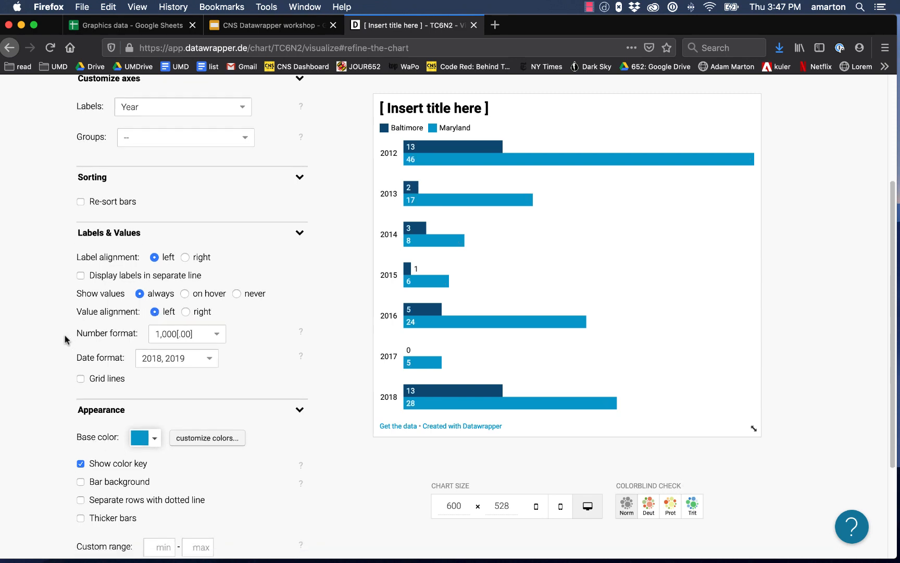
{"action": "left_click", "coordinate": [202, 336]}
{"action": "left_click", "coordinate": [54, 343]}
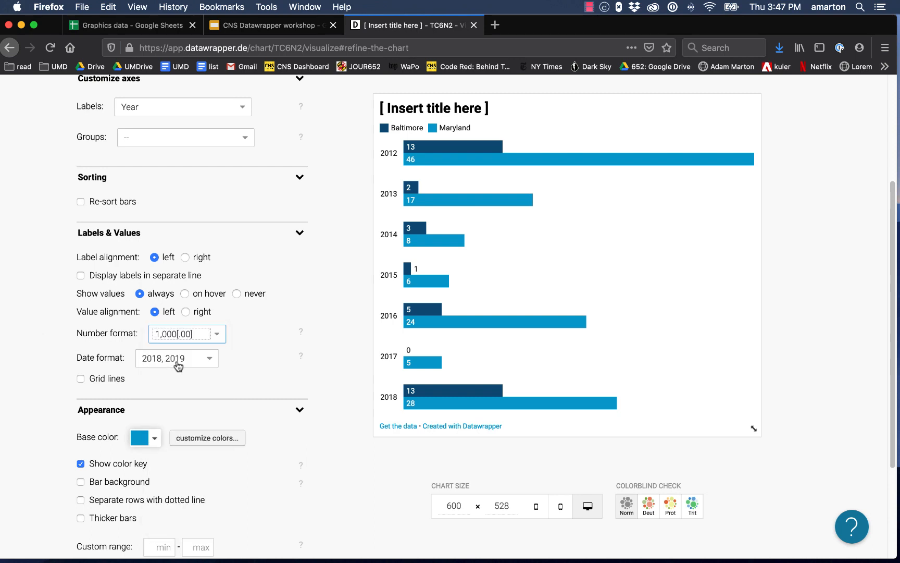
{"action": "left_click", "coordinate": [177, 363]}
{"action": "left_click", "coordinate": [32, 313]}
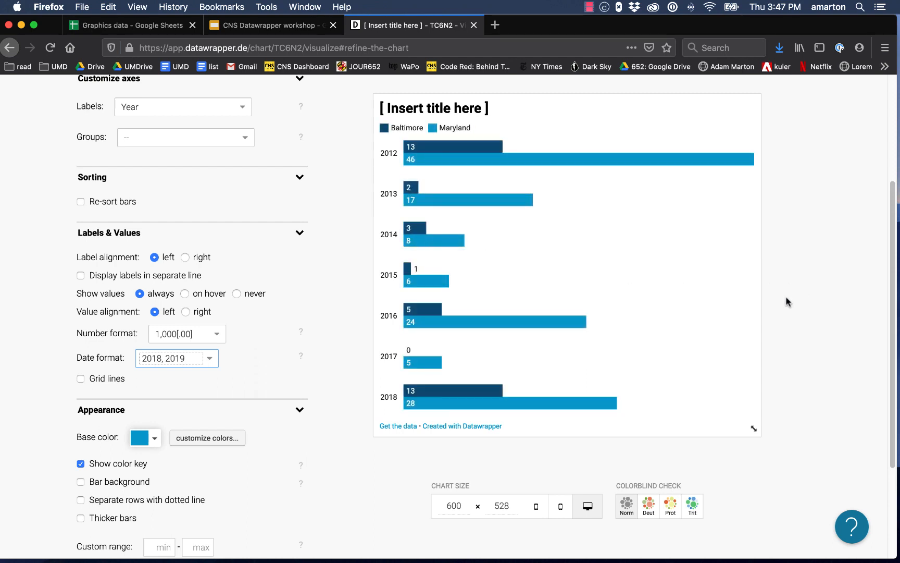
Try turning on the chart's grid lines, and turn them off again
{"action": "scroll", "coordinate": [49, 413], "scroll_direction": "down", "scroll_amount": 2}
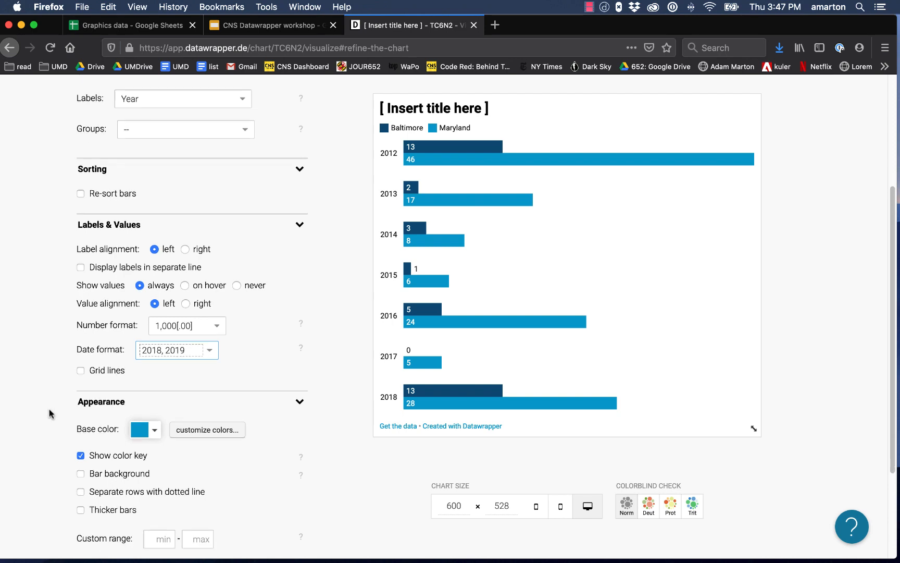
{"action": "scroll", "coordinate": [49, 413], "scroll_direction": "down", "scroll_amount": 2}
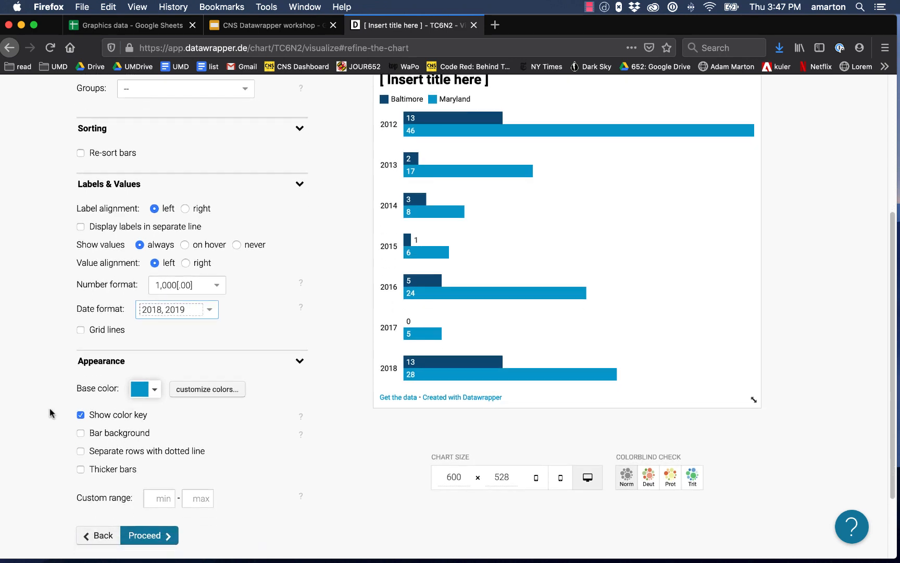
{"action": "left_click", "coordinate": [81, 338]}
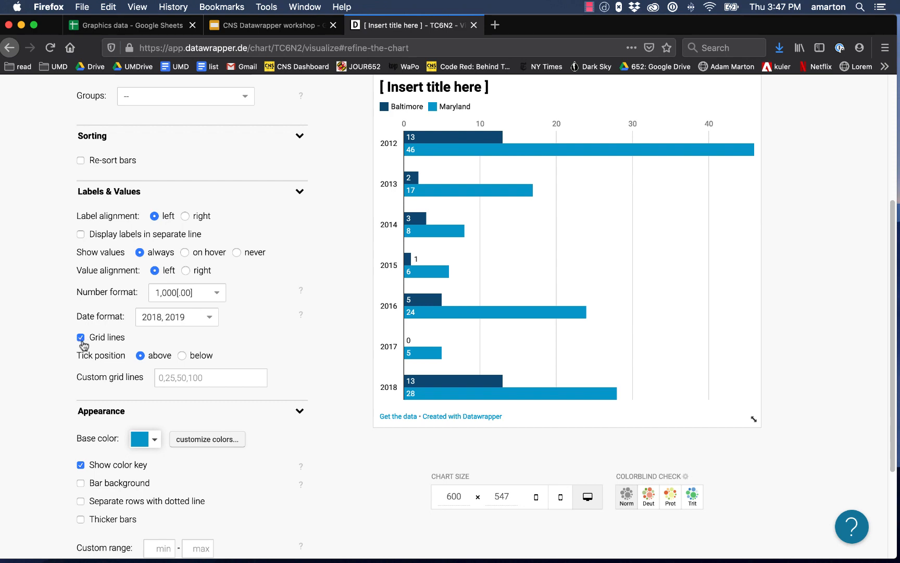
{"action": "left_click", "coordinate": [80, 338]}
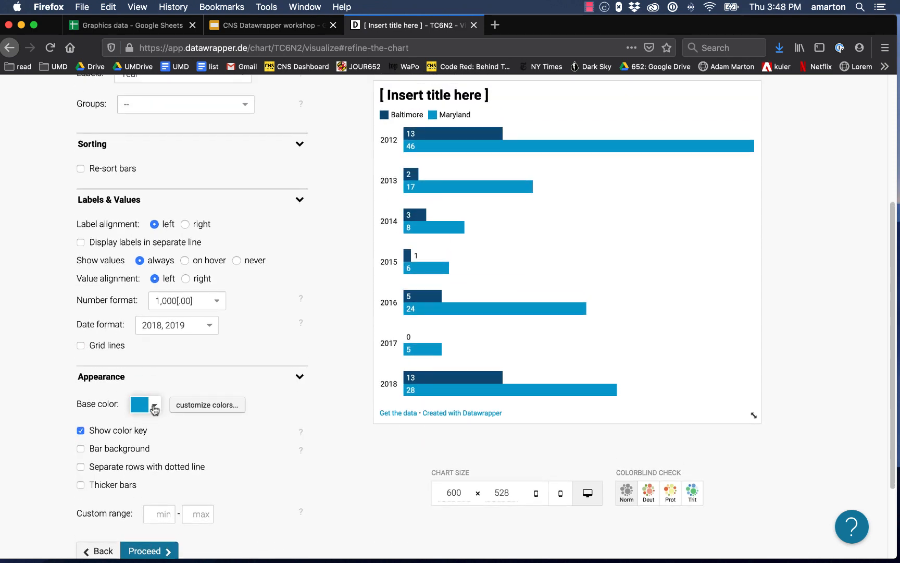
Set the chart's base color to orange #fa8c00 after trying light green, green #00dca6 and red #c71e1d
{"action": "left_click", "coordinate": [154, 409]}
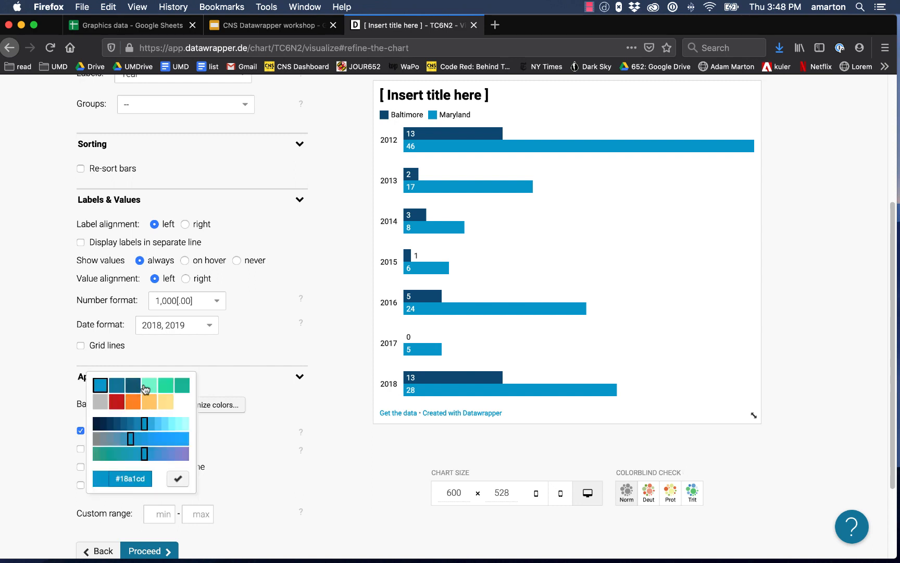
{"action": "left_click", "coordinate": [150, 387]}
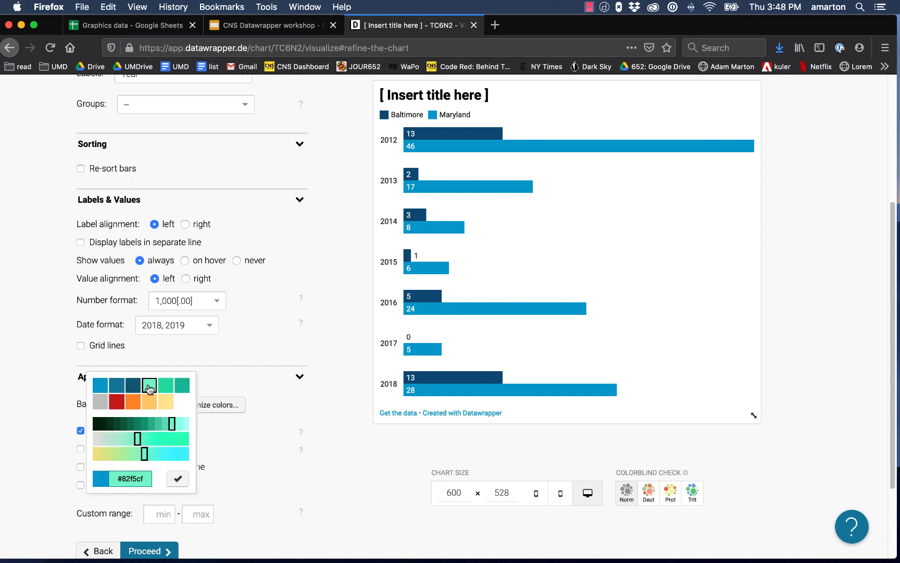
{"action": "left_click", "coordinate": [164, 388]}
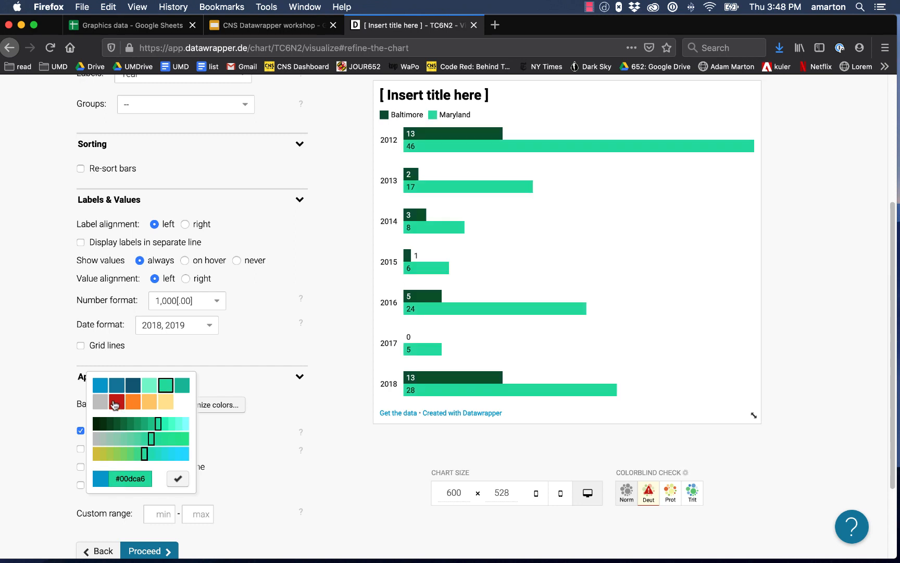
{"action": "left_click", "coordinate": [116, 403]}
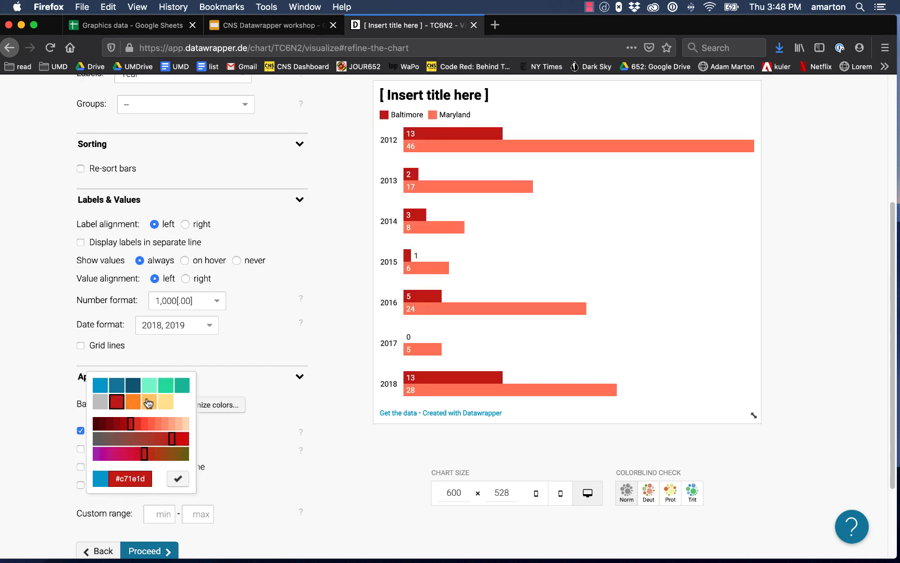
{"action": "left_click", "coordinate": [149, 401]}
{"action": "left_click", "coordinate": [131, 403]}
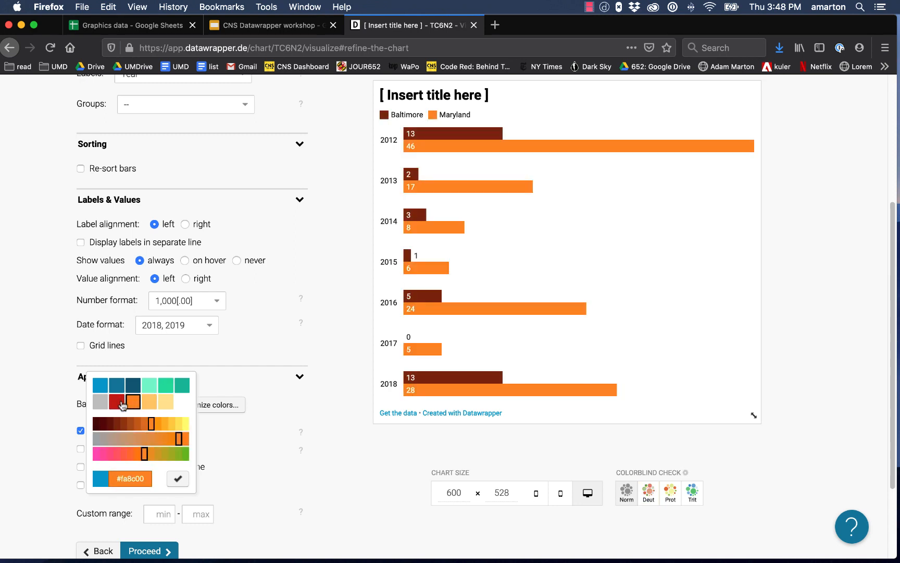
{"action": "left_click", "coordinate": [50, 388]}
Turn on color customization for individual elements and open the color choices for the Baltimore series
{"action": "left_click", "coordinate": [188, 402]}
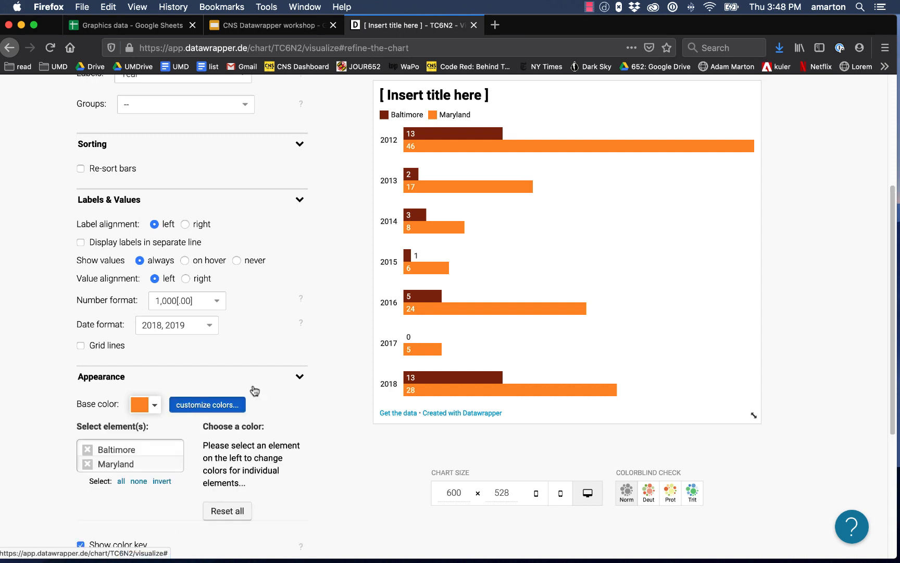
{"action": "scroll", "coordinate": [208, 417], "scroll_direction": "down", "scroll_amount": 1}
{"action": "left_click", "coordinate": [149, 443]}
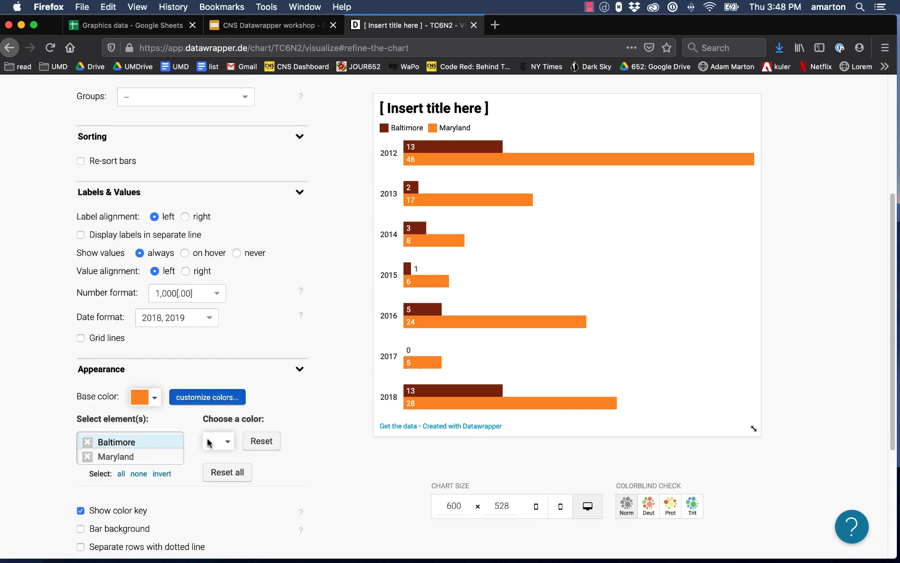
{"action": "left_click", "coordinate": [228, 443]}
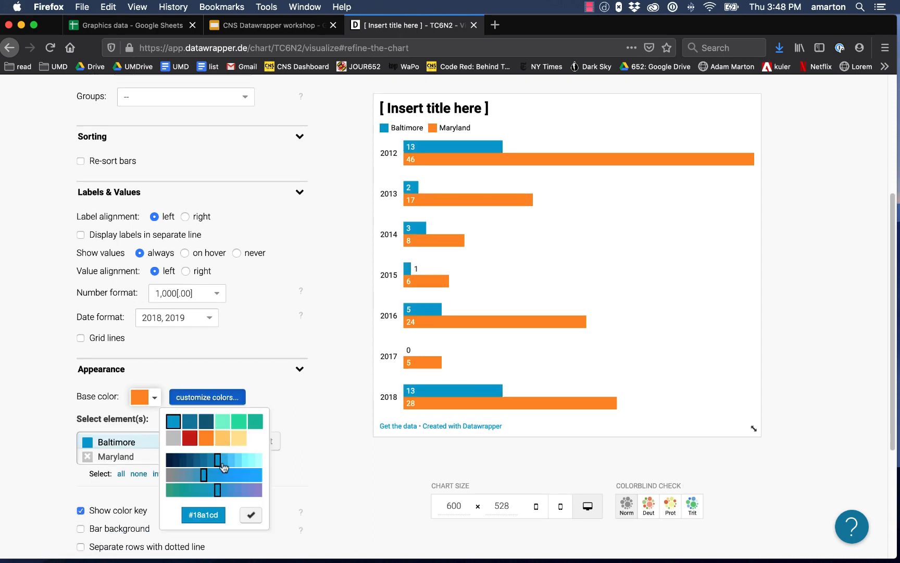
Try mint green #82f5cf, dark green #008867 and pale green #8af5ce for the Baltimore bars
{"action": "left_click", "coordinate": [206, 421]}
{"action": "left_click", "coordinate": [223, 421]}
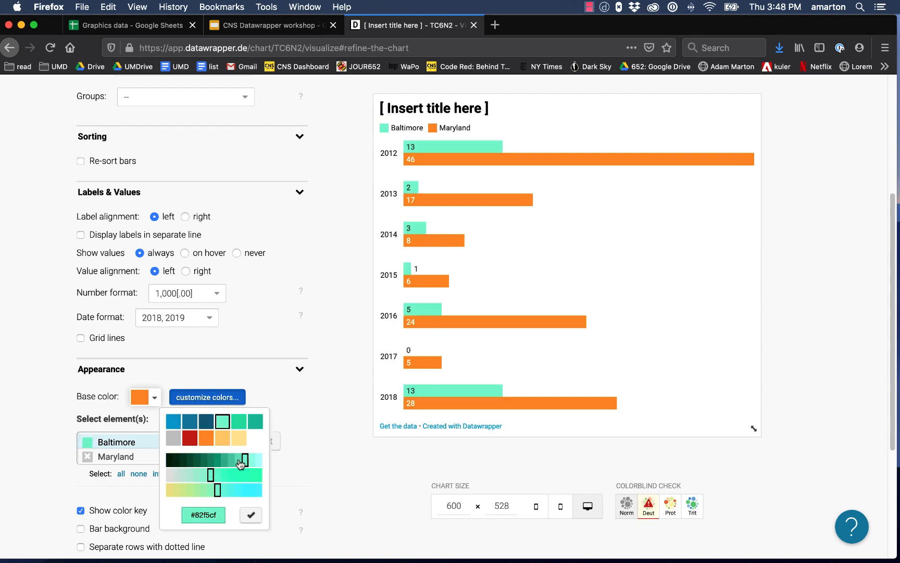
{"action": "left_click", "coordinate": [212, 465]}
{"action": "left_click", "coordinate": [215, 441]}
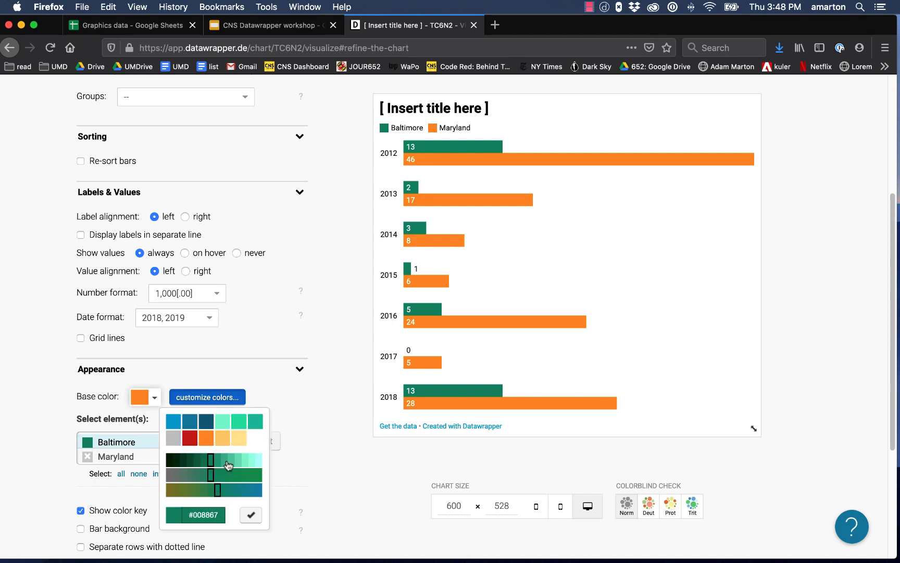
{"action": "left_click", "coordinate": [234, 461]}
{"action": "left_click", "coordinate": [245, 460]}
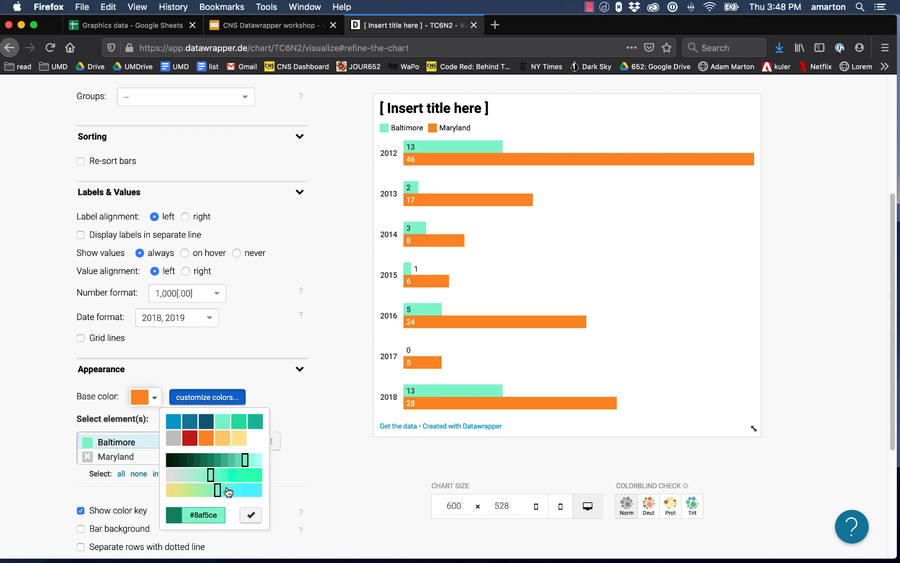
Recolor the Baltimore bars purple, starting from dark blue #15607a and adjusting its saturation and hue
{"action": "left_click", "coordinate": [206, 421]}
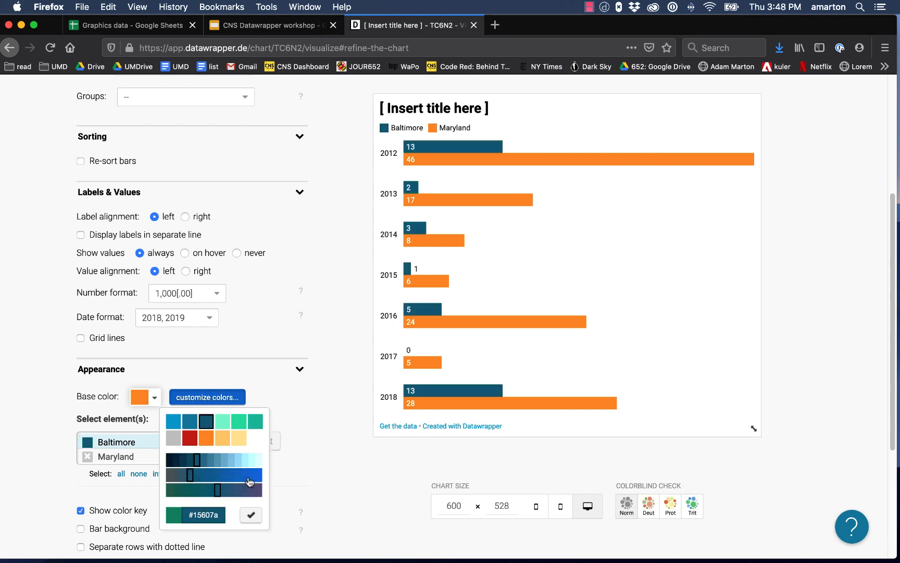
{"action": "left_click", "coordinate": [250, 480]}
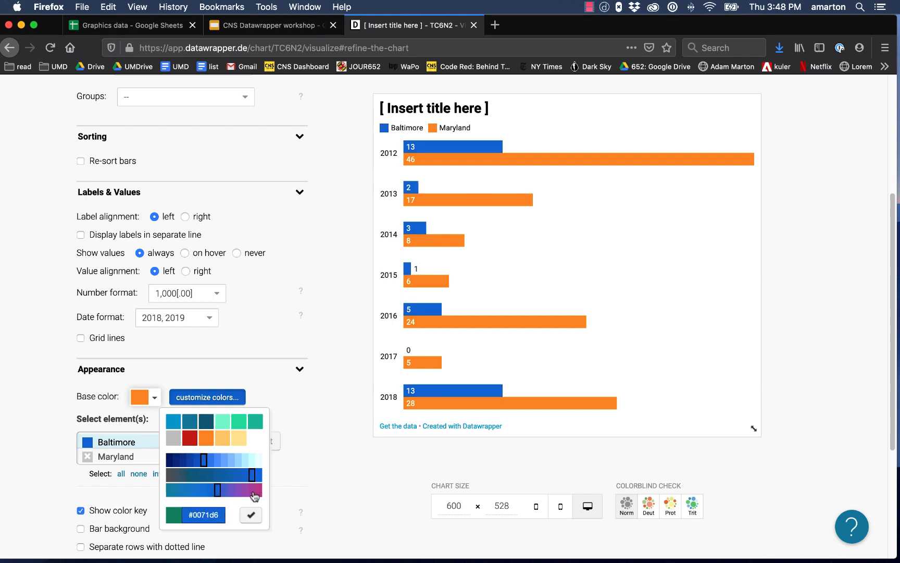
{"action": "left_click", "coordinate": [254, 495]}
Recolor the Maryland bars bright blue #006fcc, starting from dark blue #15607a and raising its saturation
{"action": "left_click", "coordinate": [136, 461]}
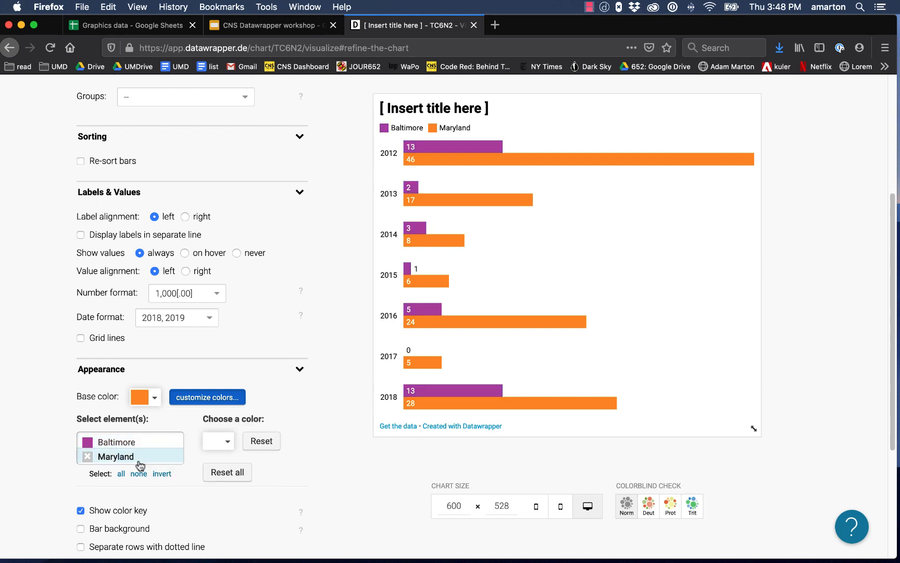
{"action": "left_click", "coordinate": [224, 443]}
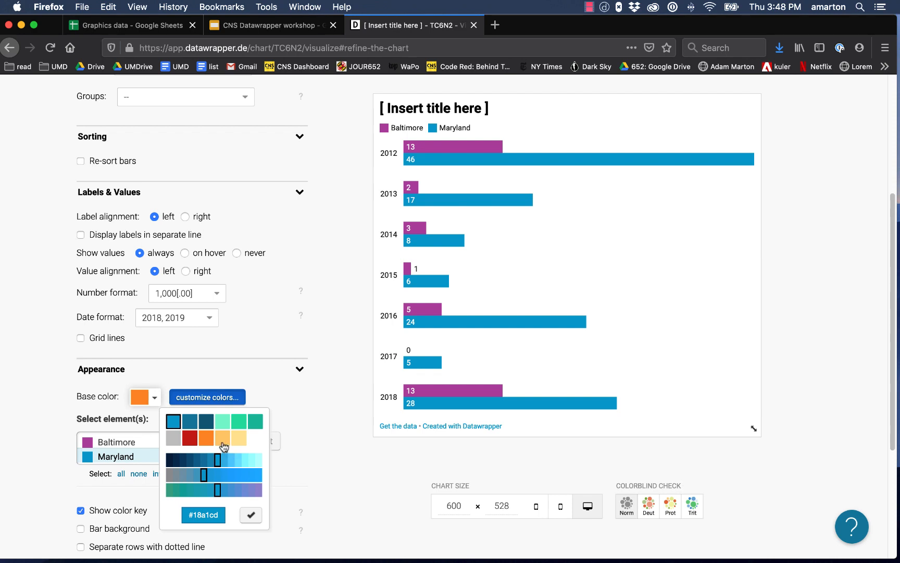
{"action": "left_click", "coordinate": [204, 422]}
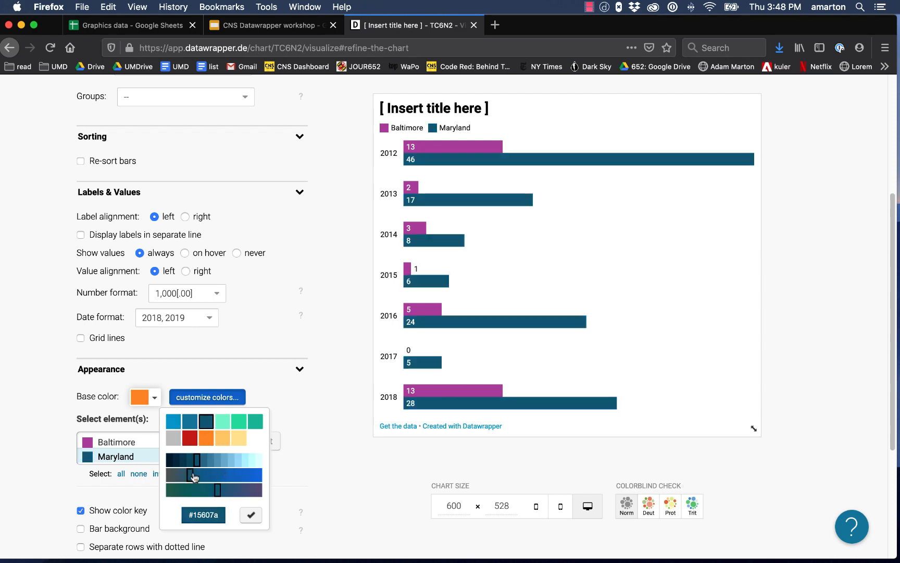
{"action": "left_click", "coordinate": [250, 479]}
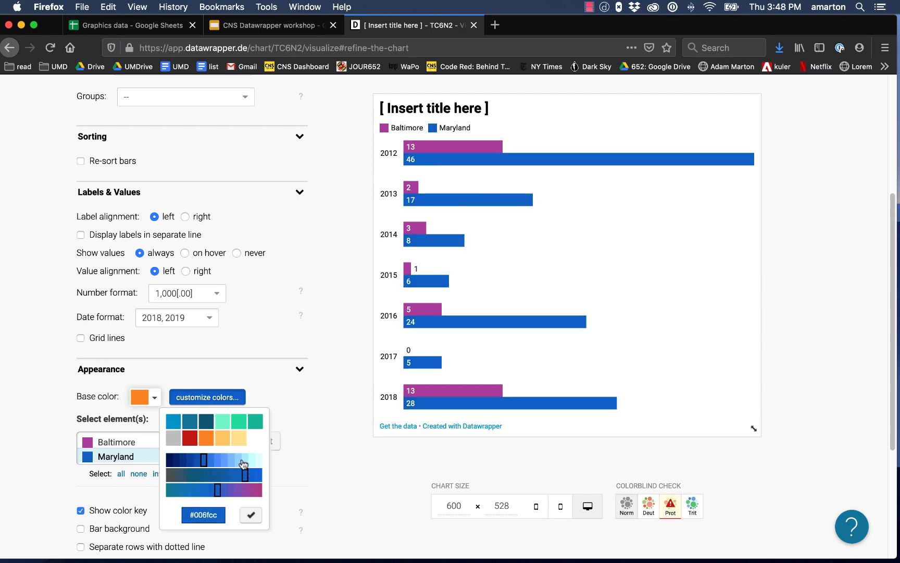
{"action": "left_click", "coordinate": [313, 482]}
Hide and restore the color key, and preview the bar background before turning it off again
{"action": "scroll", "coordinate": [311, 482], "scroll_direction": "down", "scroll_amount": 3}
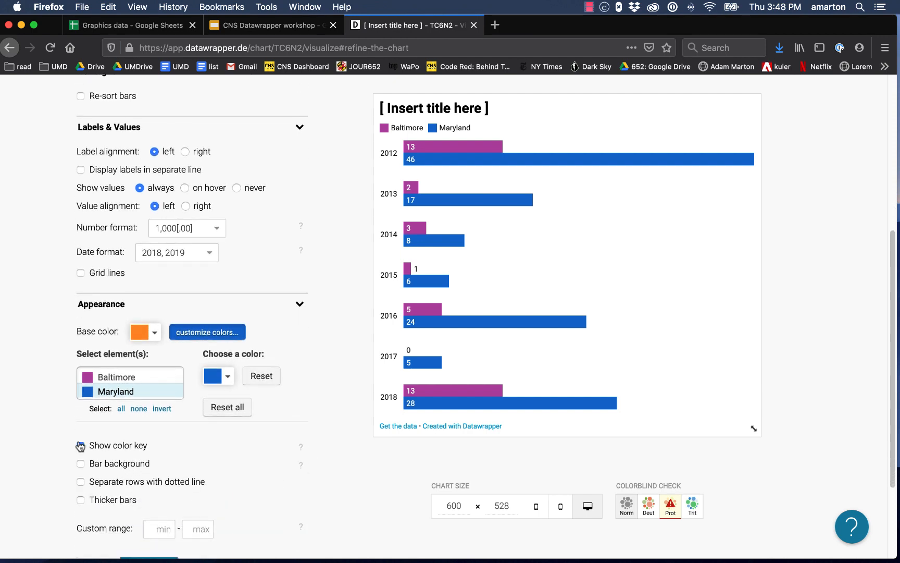
{"action": "left_click", "coordinate": [80, 446]}
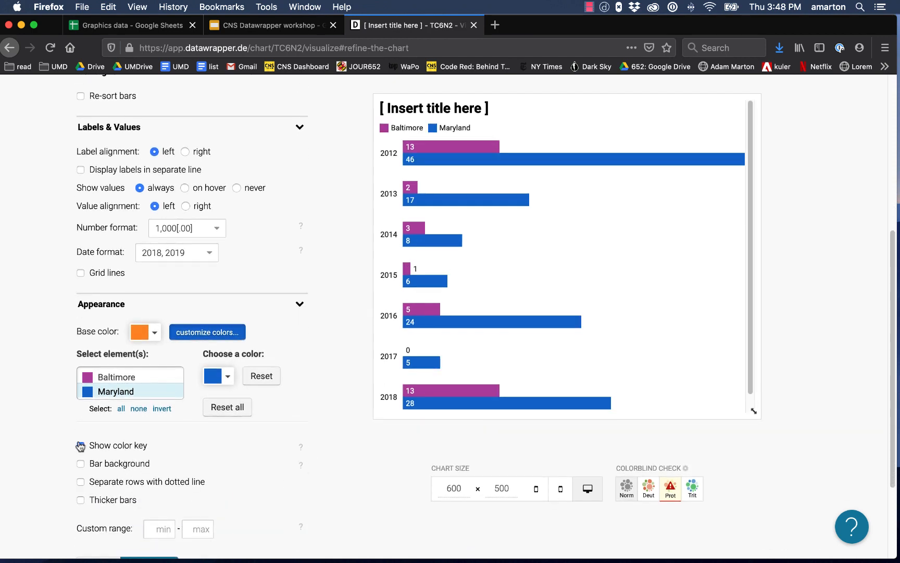
{"action": "left_click", "coordinate": [80, 446]}
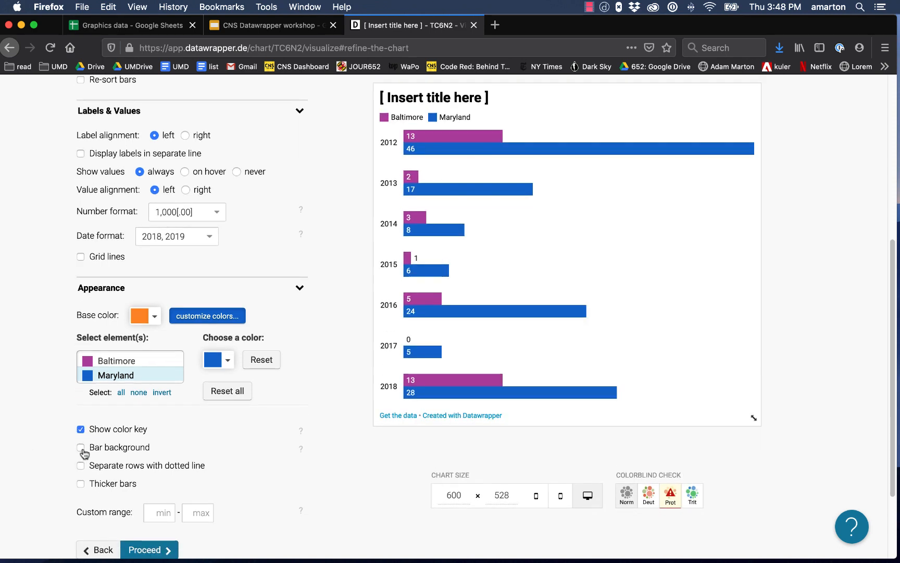
{"action": "left_click", "coordinate": [81, 449]}
{"action": "left_click", "coordinate": [81, 449]}
Separate the rows with dotted lines, and try thicker bars before switching back to the normal thickness
{"action": "left_click", "coordinate": [81, 466]}
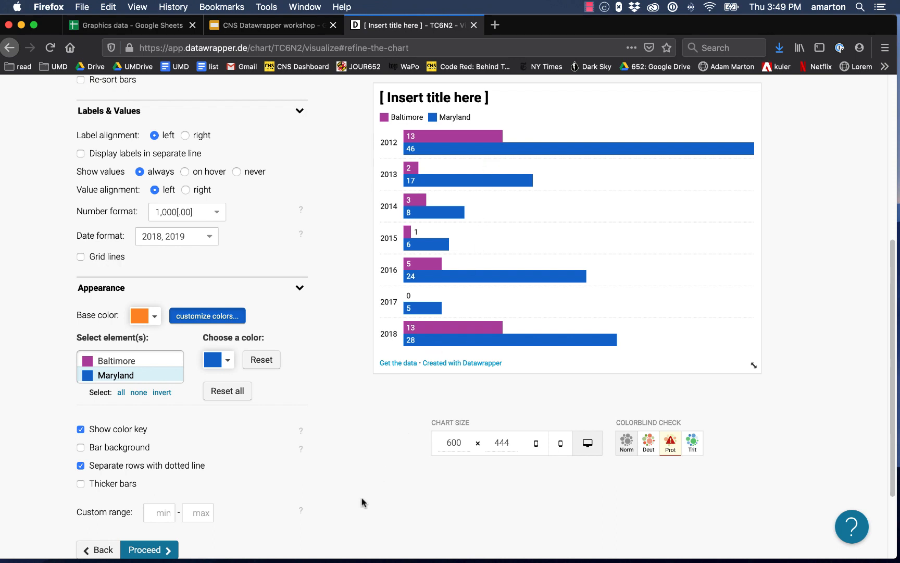
{"action": "scroll", "coordinate": [364, 503], "scroll_direction": "down", "scroll_amount": 1}
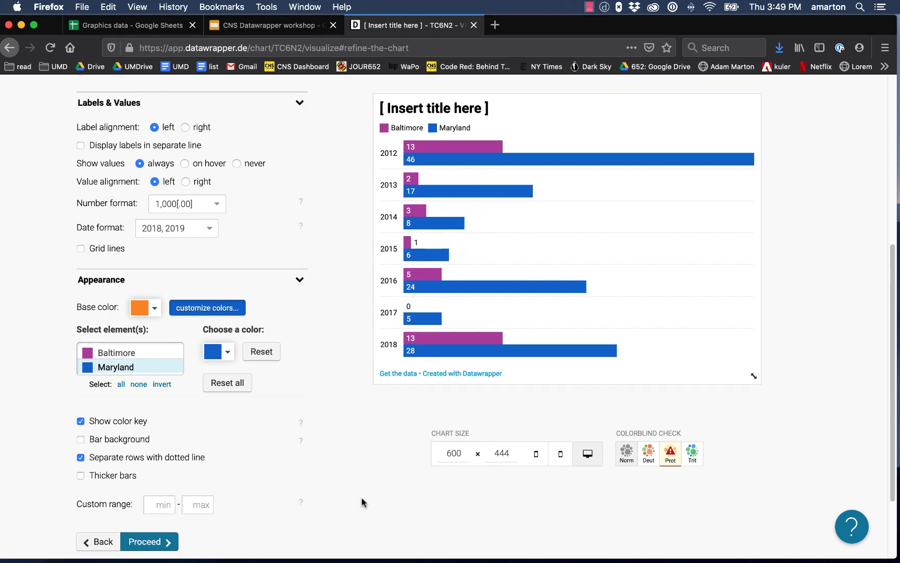
{"action": "left_click", "coordinate": [81, 476]}
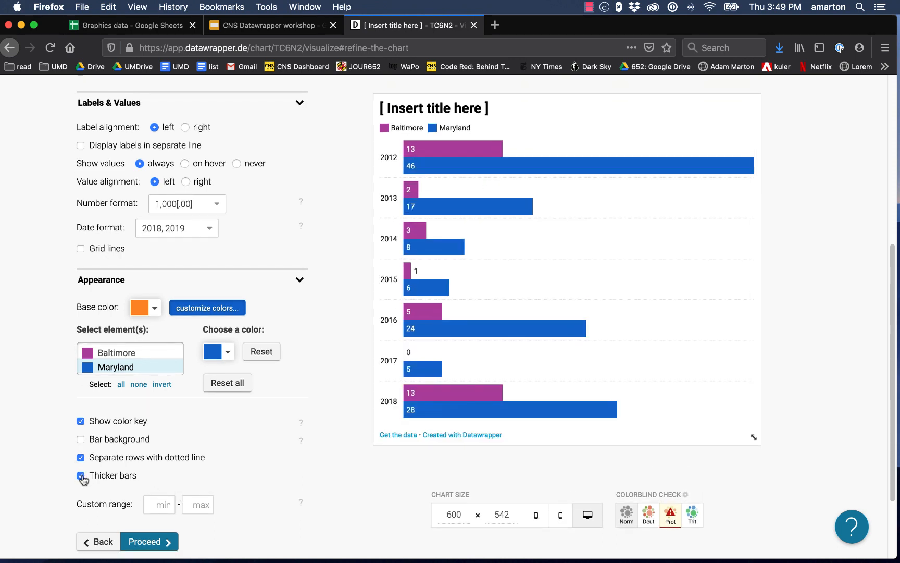
{"action": "left_click", "coordinate": [81, 475]}
Set the chart's width to 800 and try to set its height to 600
{"action": "scroll", "coordinate": [304, 487], "scroll_direction": "down", "scroll_amount": 1}
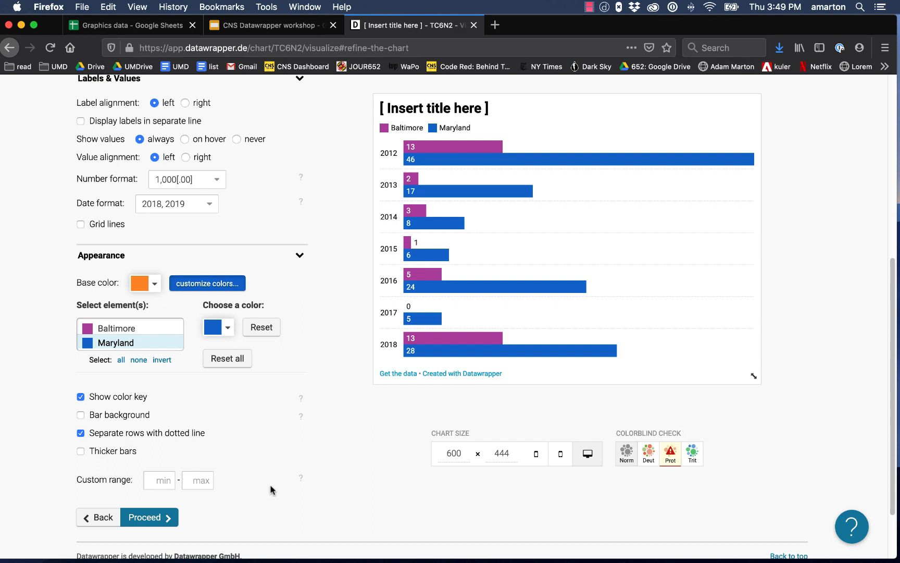
{"action": "scroll", "coordinate": [281, 484], "scroll_direction": "down", "scroll_amount": 1}
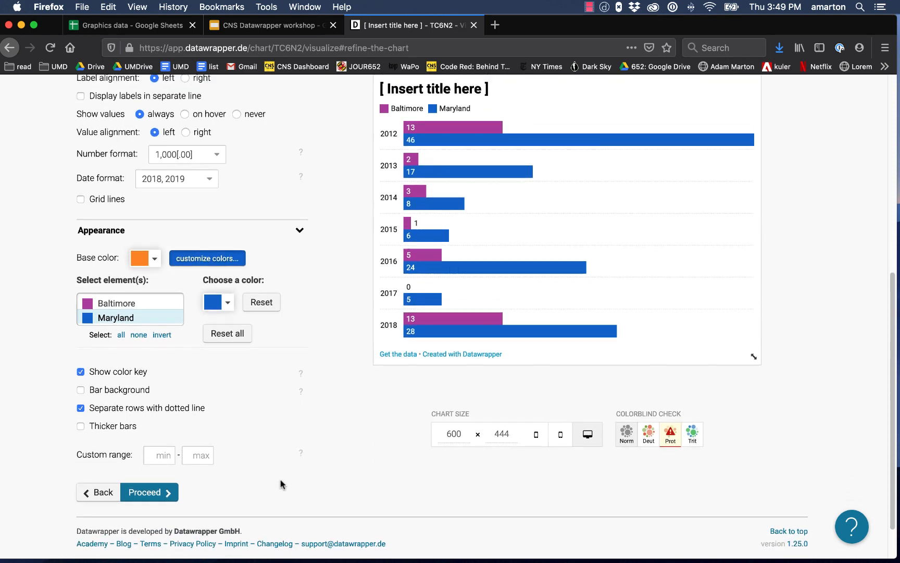
{"action": "scroll", "coordinate": [282, 484], "scroll_direction": "up", "scroll_amount": 2}
{"action": "scroll", "coordinate": [280, 483], "scroll_direction": "up", "scroll_amount": 5}
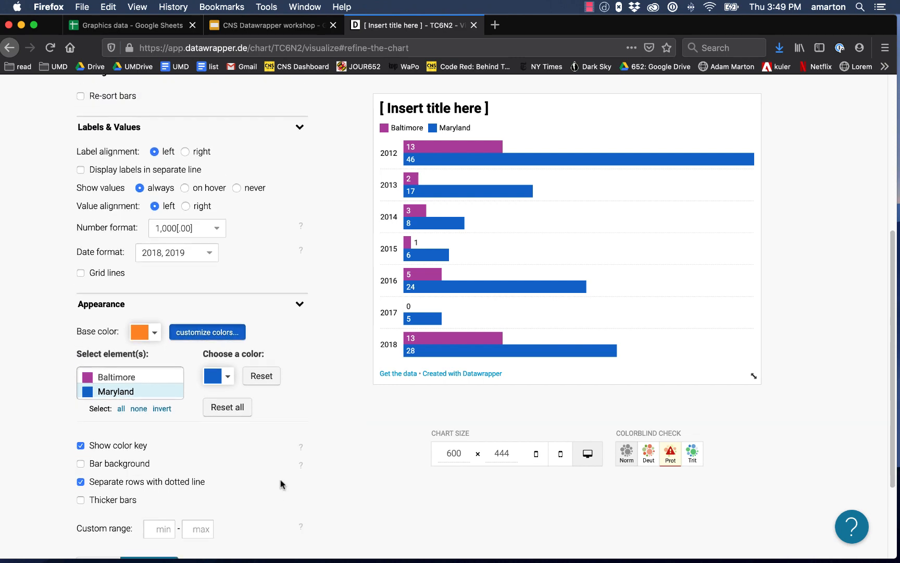
{"action": "scroll", "coordinate": [282, 483], "scroll_direction": "down", "scroll_amount": 3}
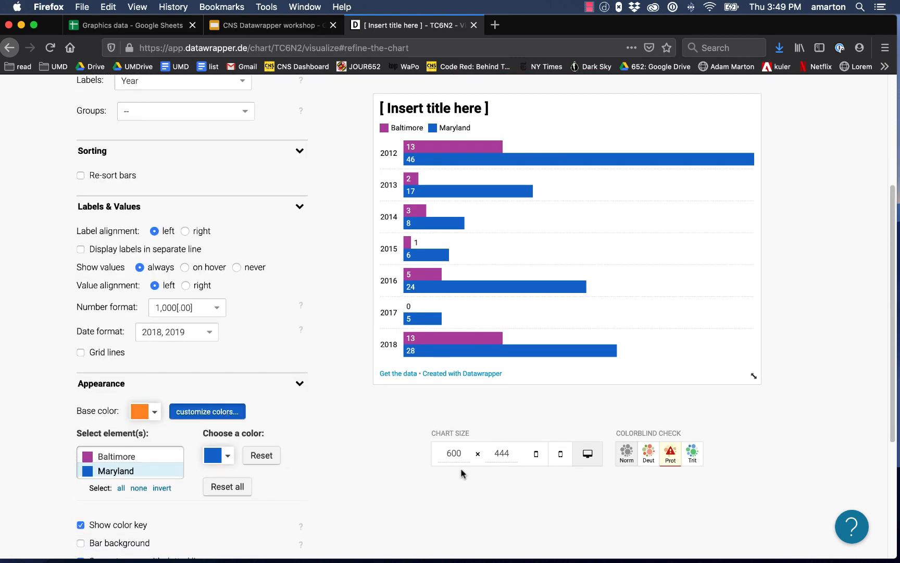
{"action": "double_click", "coordinate": [461, 453]}
{"action": "type", "text": "800"}
{"action": "double_click", "coordinate": [510, 453]}
{"action": "type", "text": "600"}
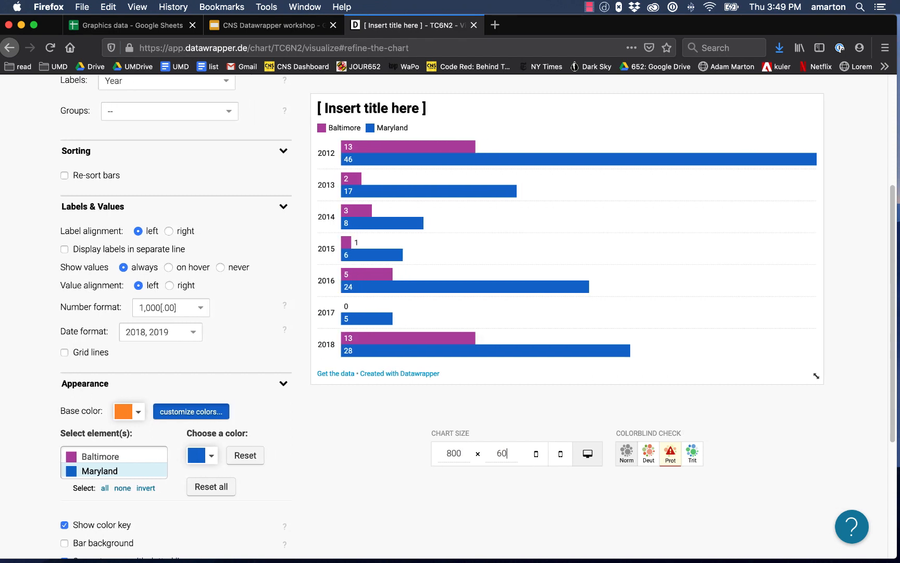
{"action": "left_click", "coordinate": [457, 490]}
Check the chart's colors under deuteranopia, protanopia and tritanopia simulation, comparing them with normal vision
{"action": "scroll", "coordinate": [378, 484], "scroll_direction": "down", "scroll_amount": 1}
{"action": "scroll", "coordinate": [379, 489], "scroll_direction": "up", "scroll_amount": 1}
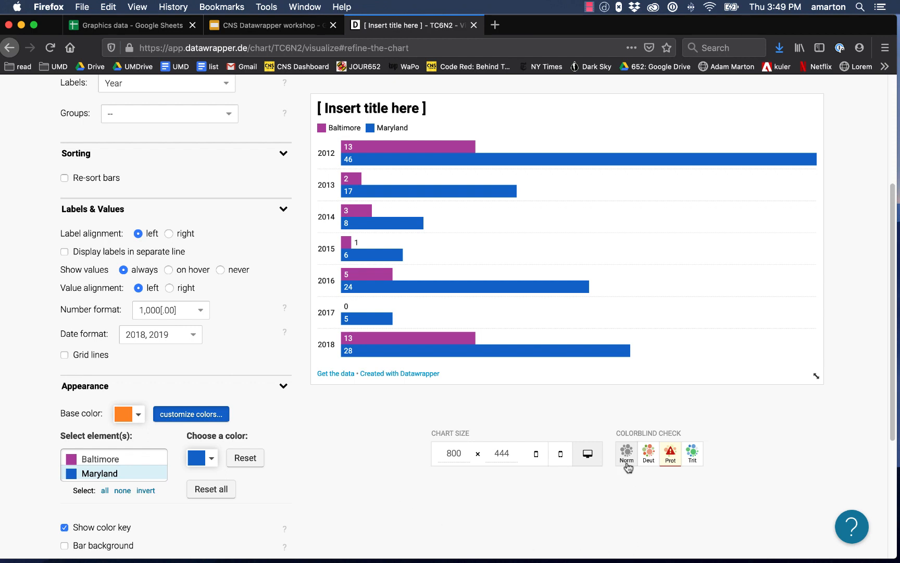
{"action": "left_click", "coordinate": [647, 463]}
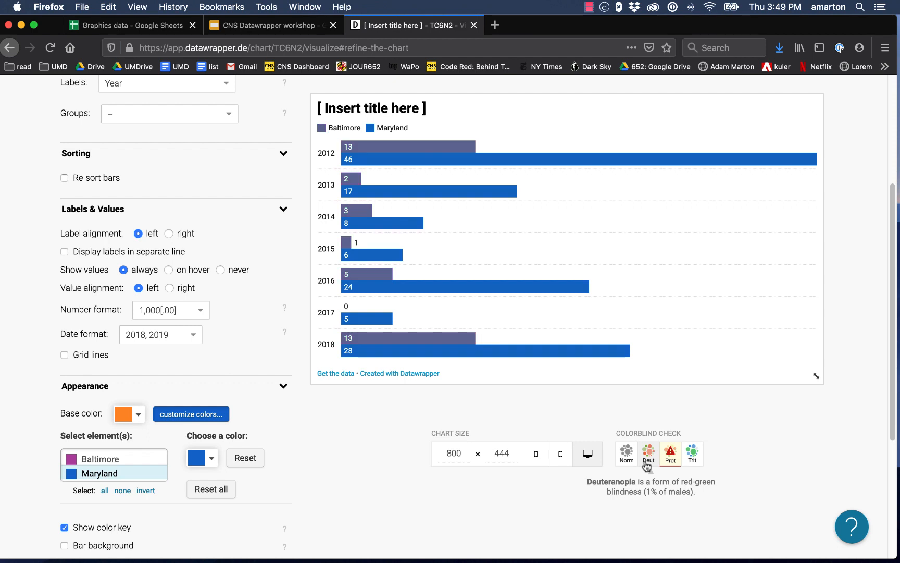
{"action": "left_click", "coordinate": [666, 463]}
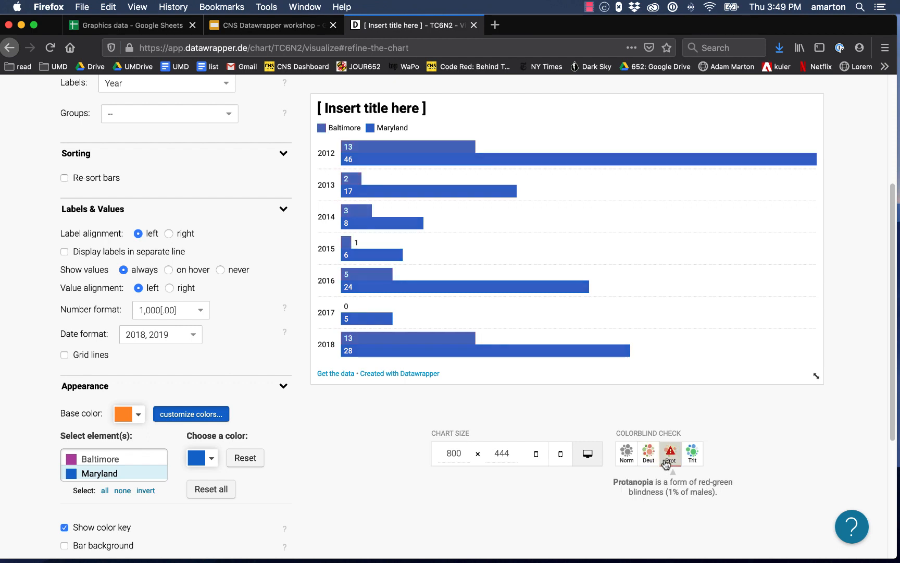
{"action": "left_click", "coordinate": [693, 460]}
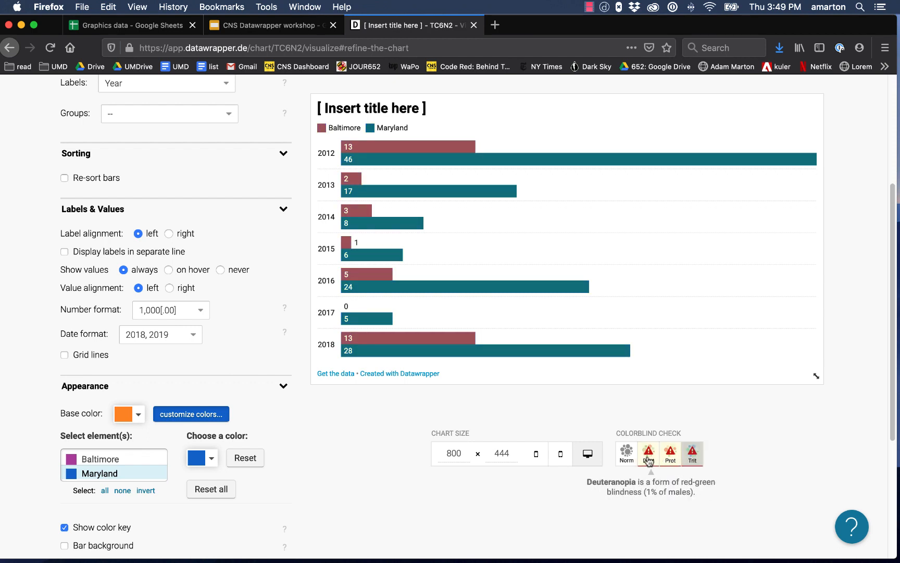
{"action": "left_click", "coordinate": [627, 454]}
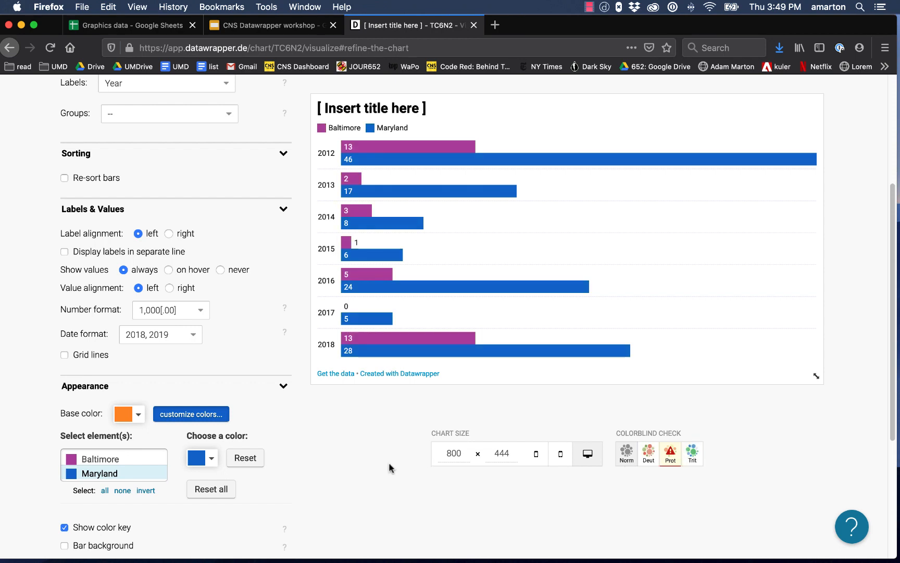
{"action": "left_click", "coordinate": [665, 456]}
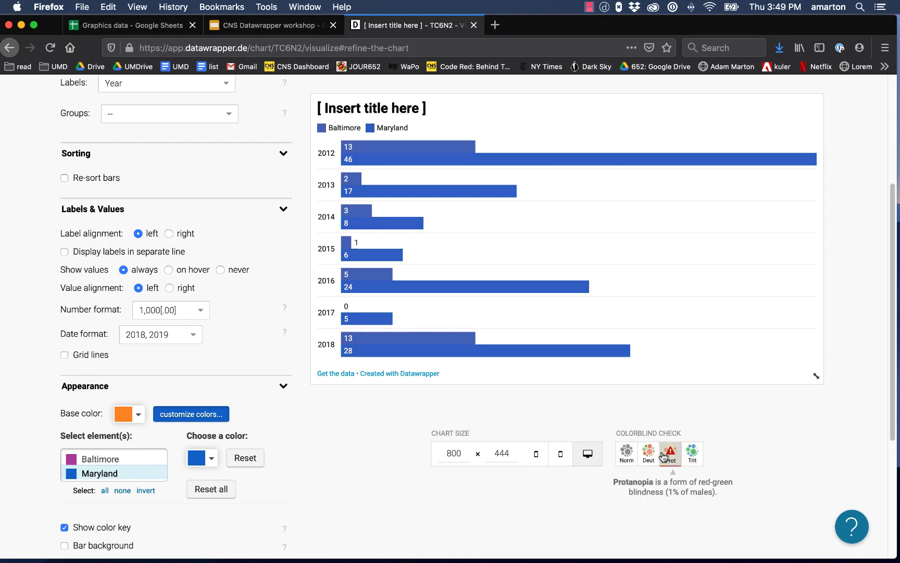
{"action": "left_click", "coordinate": [627, 453]}
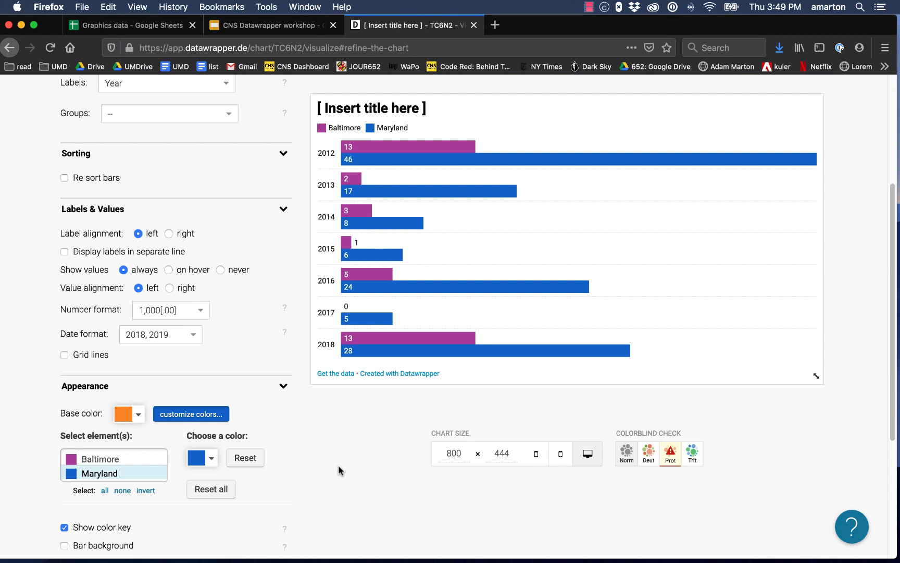
Set the chart's base color to teal blue #1d81a2 and reset all custom colors of the individual series
{"action": "scroll", "coordinate": [338, 469], "scroll_direction": "down", "scroll_amount": 4}
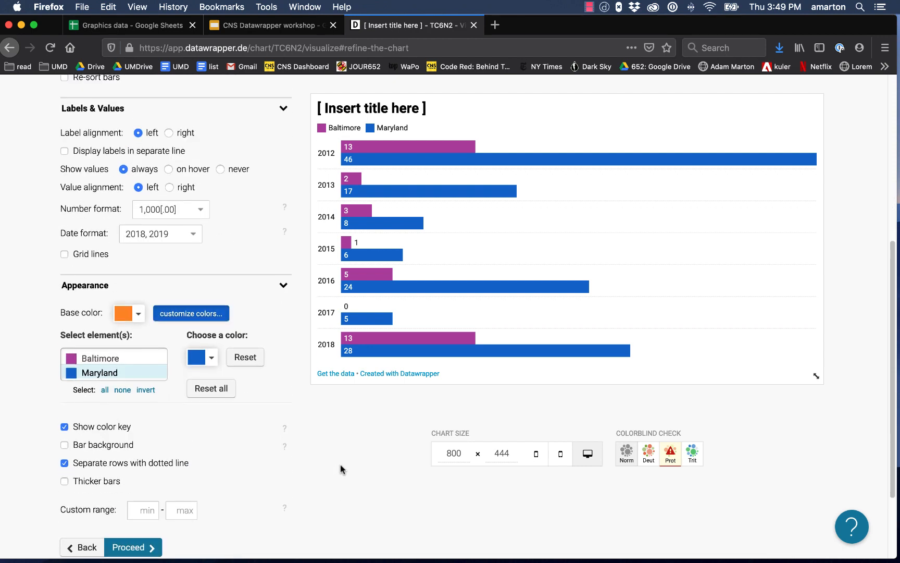
{"action": "scroll", "coordinate": [341, 468], "scroll_direction": "up", "scroll_amount": 4}
{"action": "left_click", "coordinate": [138, 405]}
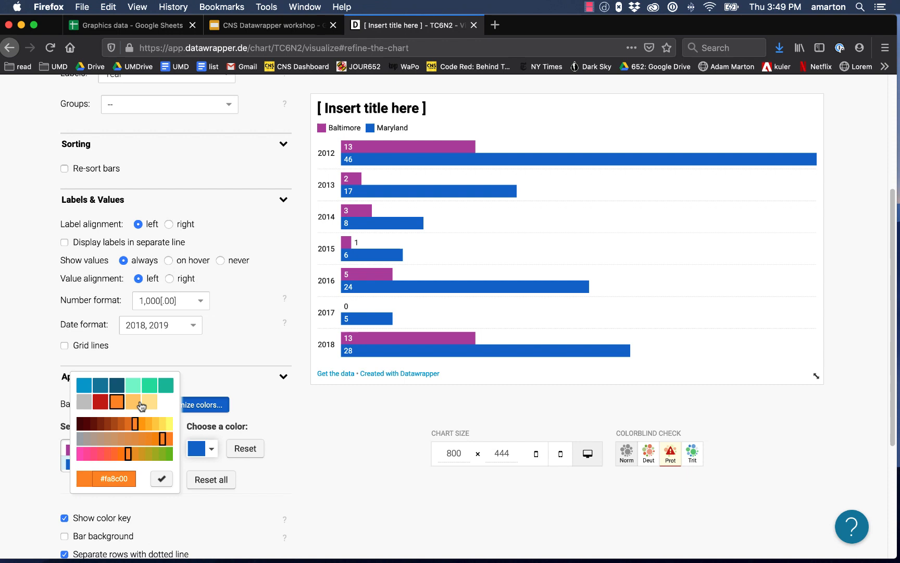
{"action": "left_click", "coordinate": [103, 386]}
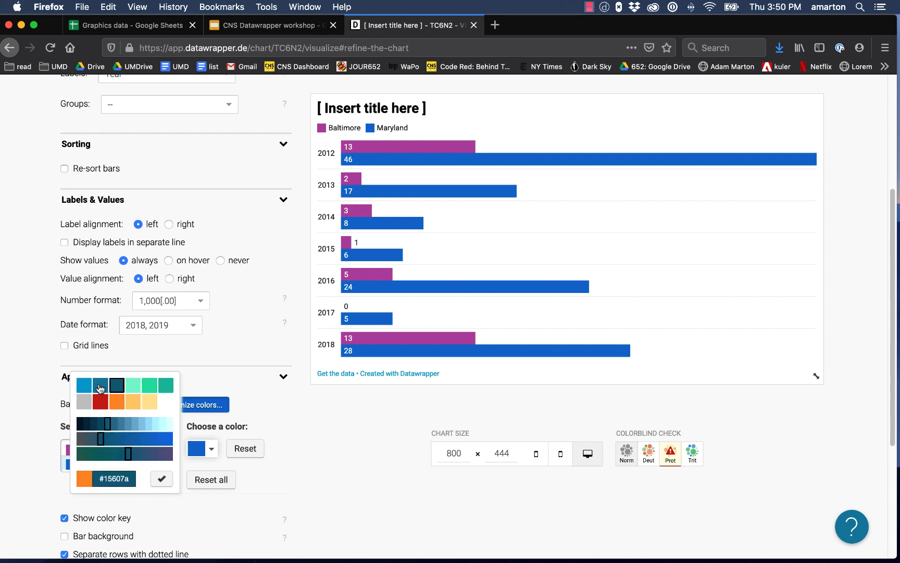
{"action": "left_click", "coordinate": [211, 480]}
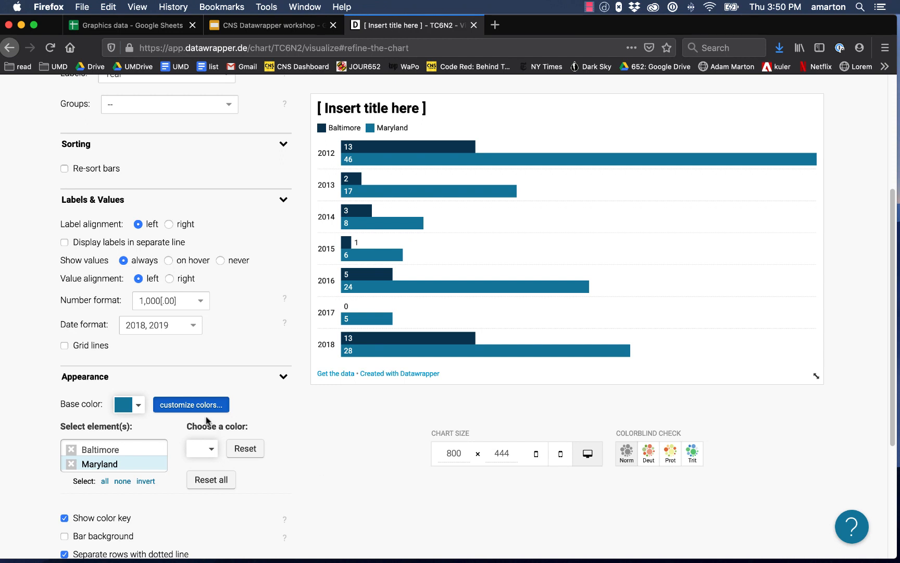
Change the chart's base color to light blue #18a1cd
{"action": "left_click", "coordinate": [137, 406]}
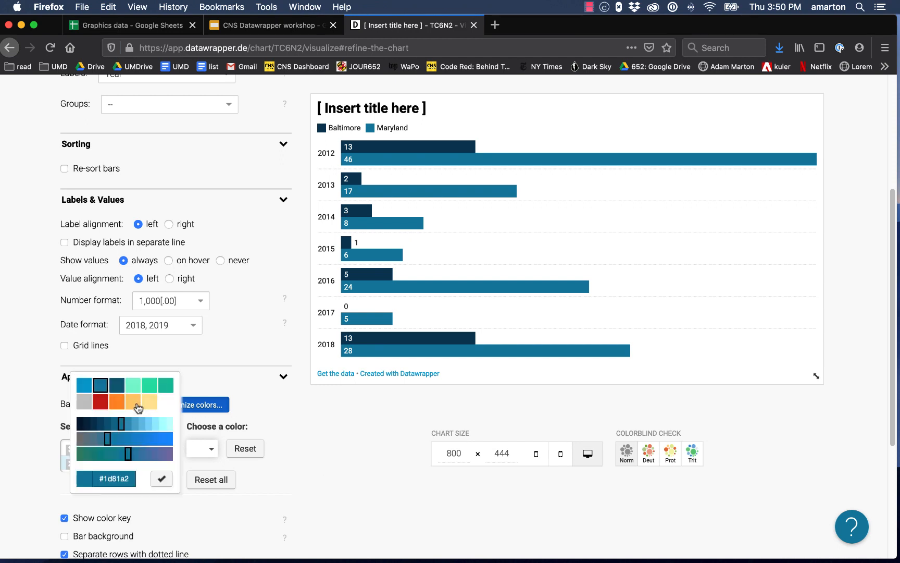
{"action": "left_click", "coordinate": [83, 387]}
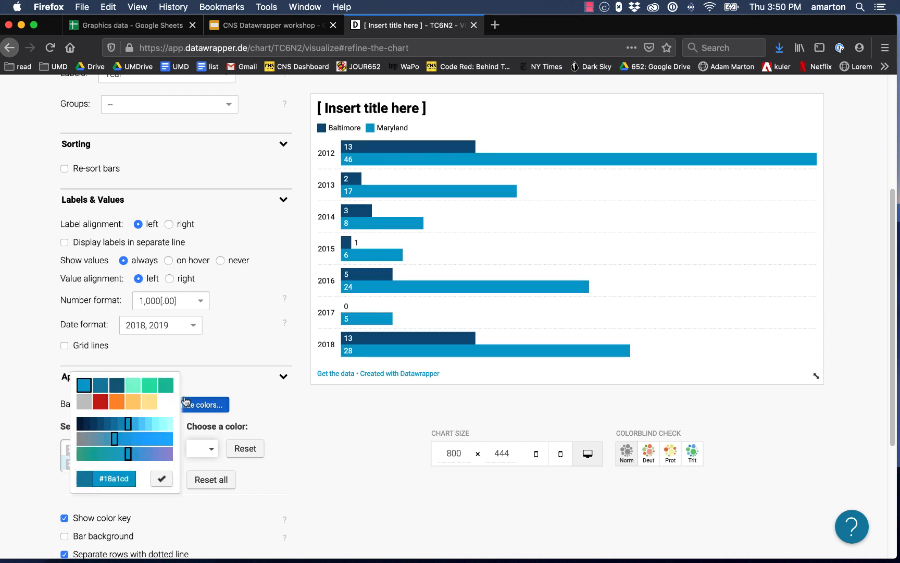
{"action": "left_click", "coordinate": [327, 441]}
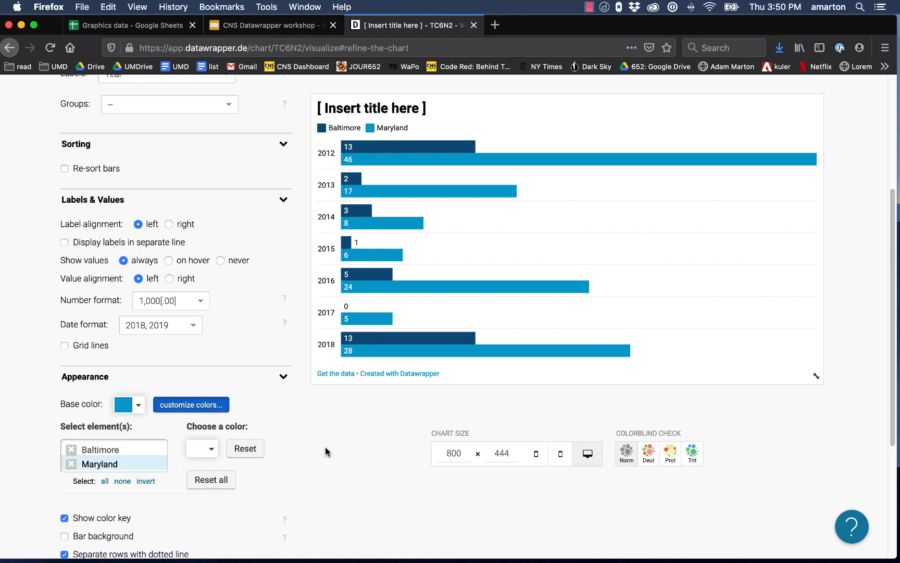
Collapse the appearance settings and title the chart "Heat-related deaths in Maryland and Baltimore" in its annotations
{"action": "left_click", "coordinate": [283, 376]}
{"action": "scroll", "coordinate": [284, 417], "scroll_direction": "up", "scroll_amount": 4}
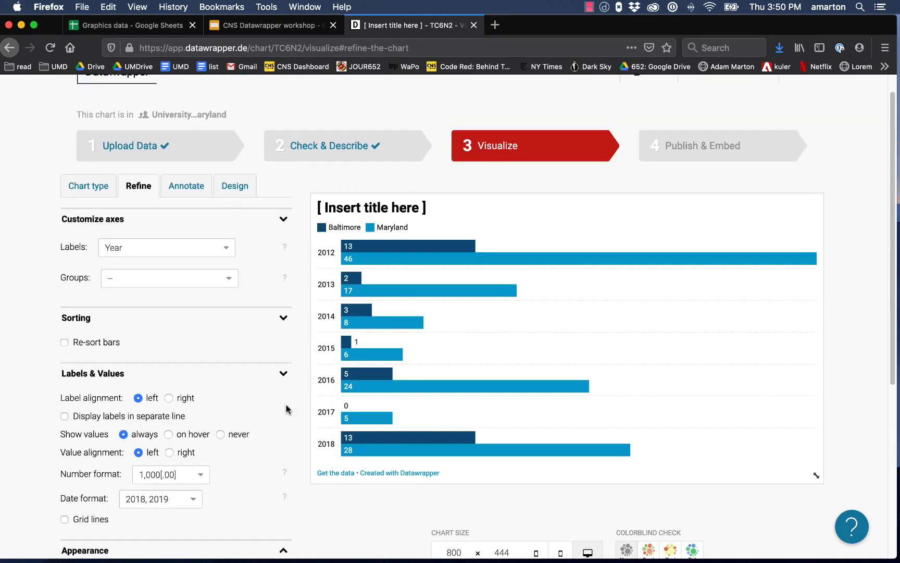
{"action": "left_click", "coordinate": [186, 188]}
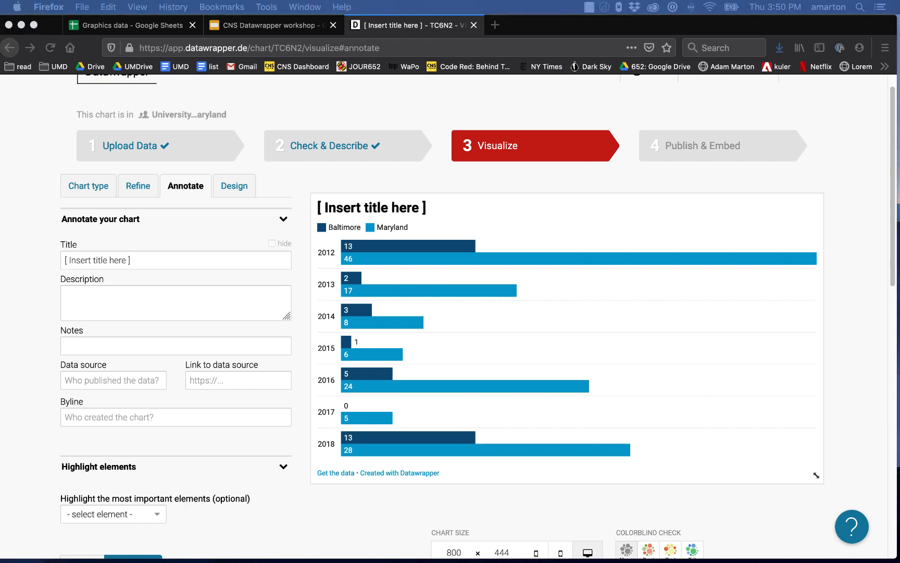
{"action": "left_click", "coordinate": [144, 259]}
{"action": "type", "text": "Heat-related deaths in Maryland and Baltimore"}
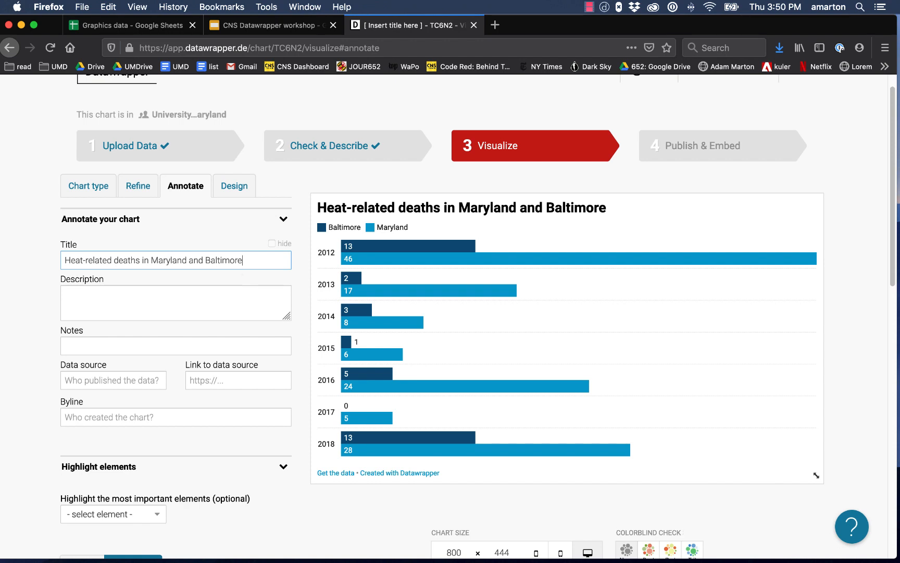
Enter "Baltimore has more than its share of heat-related deaths in Maryland" as the chart's description
{"action": "key", "text": "super+Tab"}
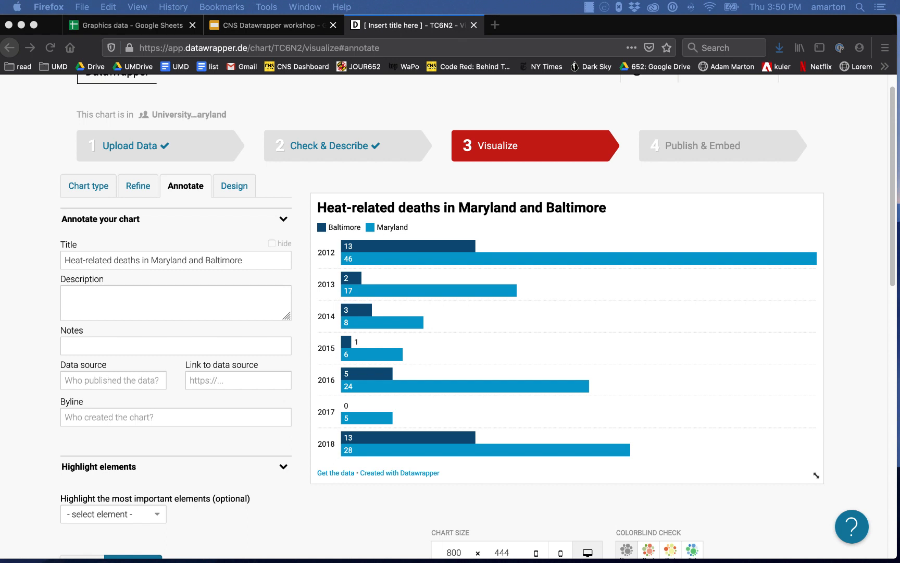
{"action": "left_click", "coordinate": [145, 306]}
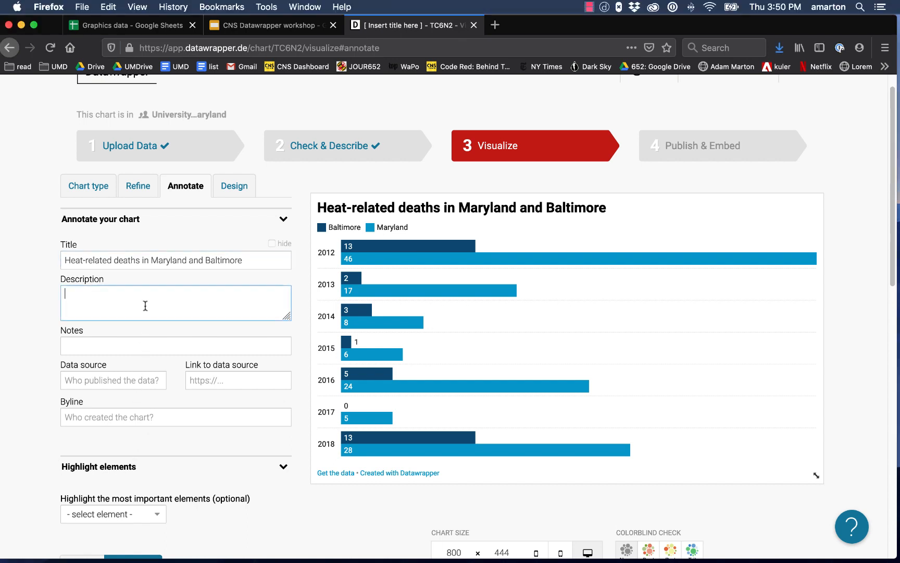
{"action": "type", "text": "Baltimore has more than its share of heat-related deaths in Maryland"}
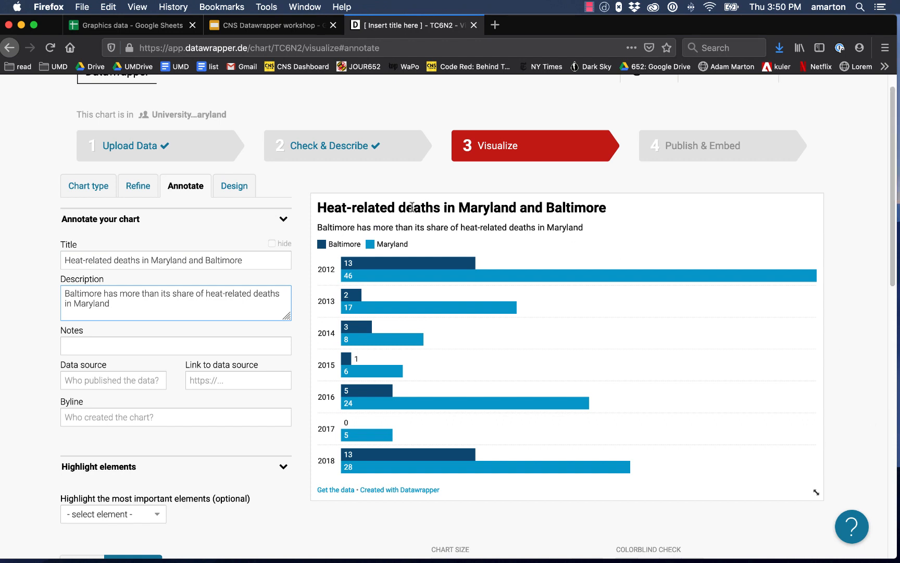
End the description with a period and enter "Maryland Department of Health" as the chart's data source
{"action": "type", "text": "."}
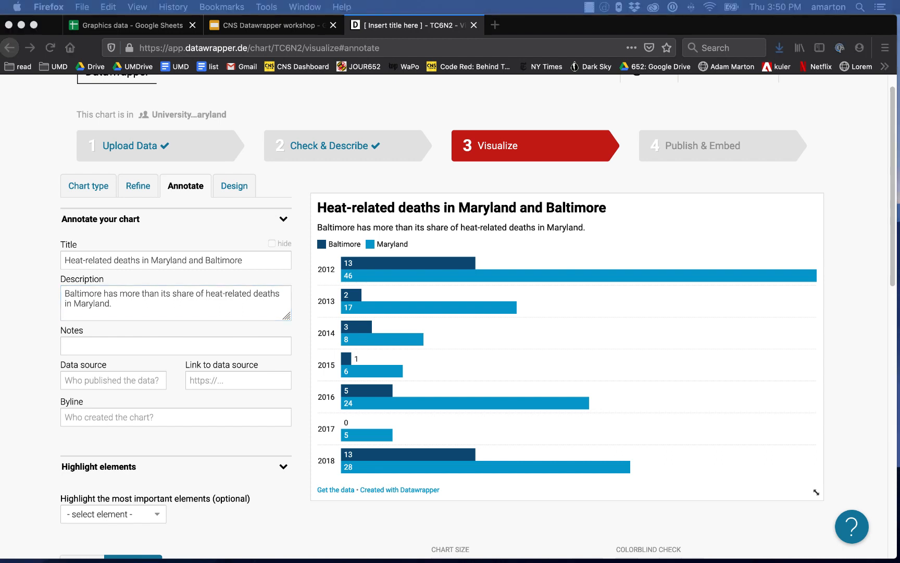
{"action": "left_click", "coordinate": [94, 380]}
{"action": "type", "text": "Maryland Department of Health"}
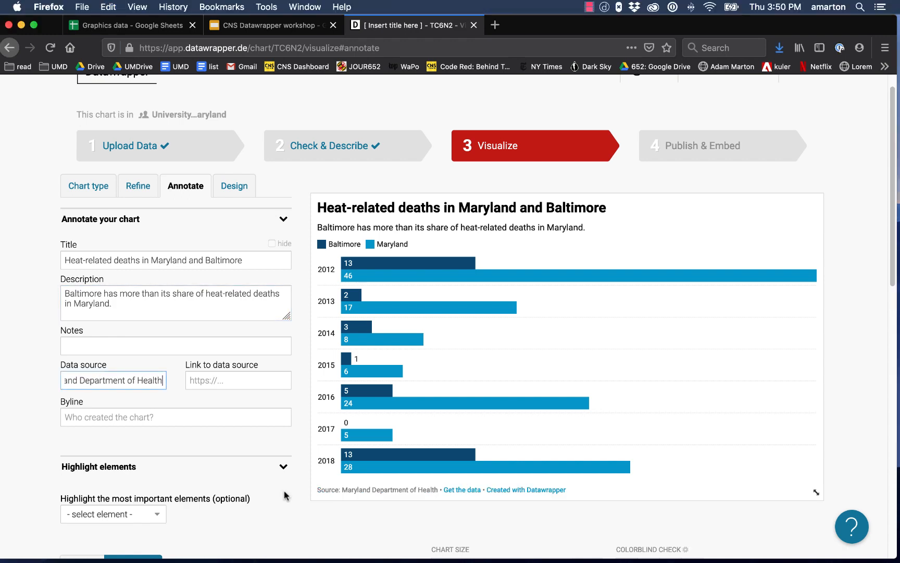
{"action": "left_click", "coordinate": [303, 479]}
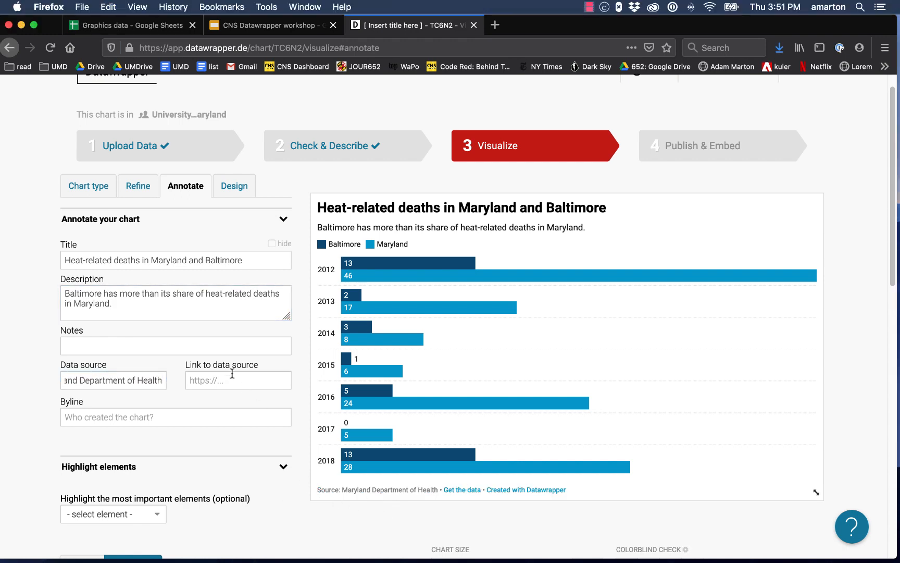
{"action": "left_click", "coordinate": [232, 374]}
{"action": "left_click_drag", "start_coordinate": [149, 379], "coordinate": [29, 375]}
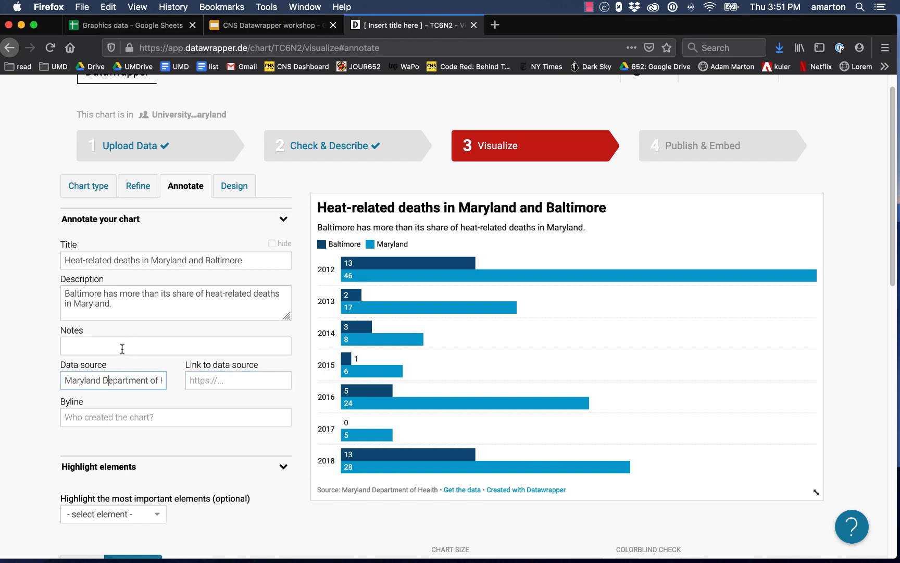
Try "Notes here" as the chart's notes text and clear it again
{"action": "left_click", "coordinate": [175, 346]}
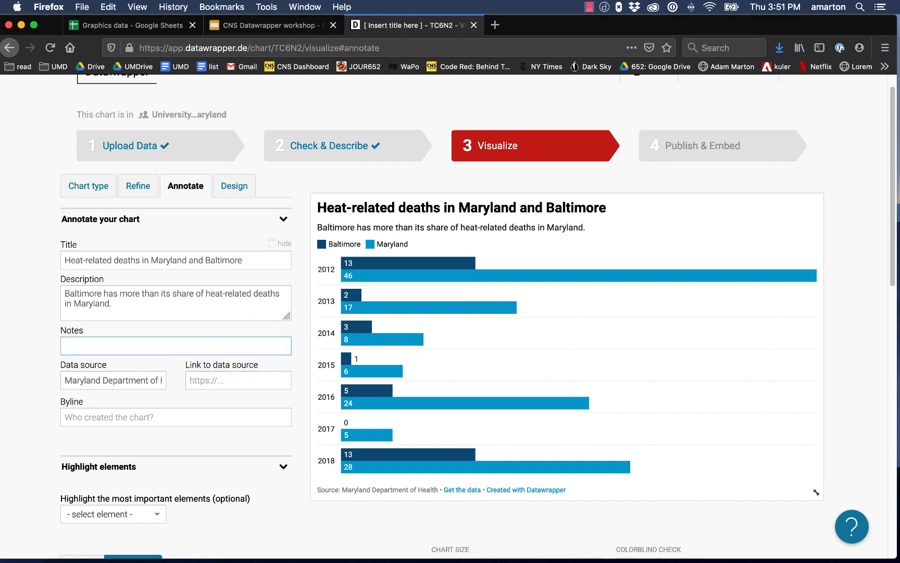
{"action": "type", "text": "Notes here"}
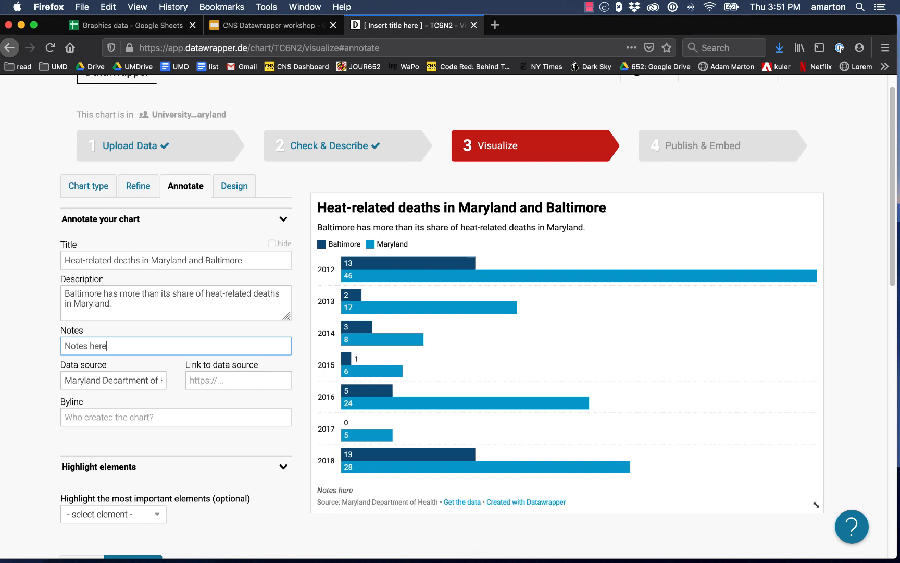
{"action": "triple_click", "coordinate": [142, 343]}
{"action": "key", "text": "BackSpace"}
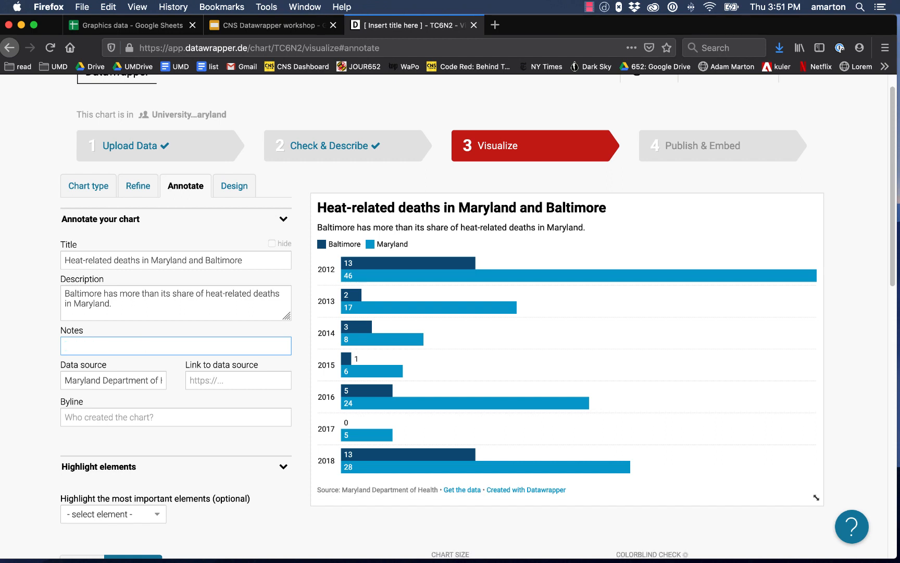
Enter the chart creator's full name as the byline
{"action": "left_click", "coordinate": [72, 414]}
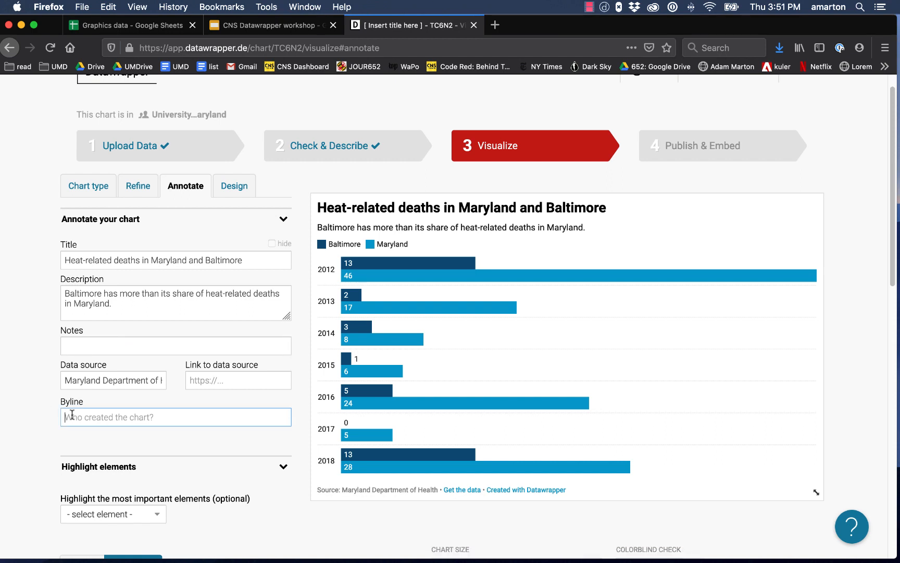
{"action": "type", "text": "Adam Ma"}
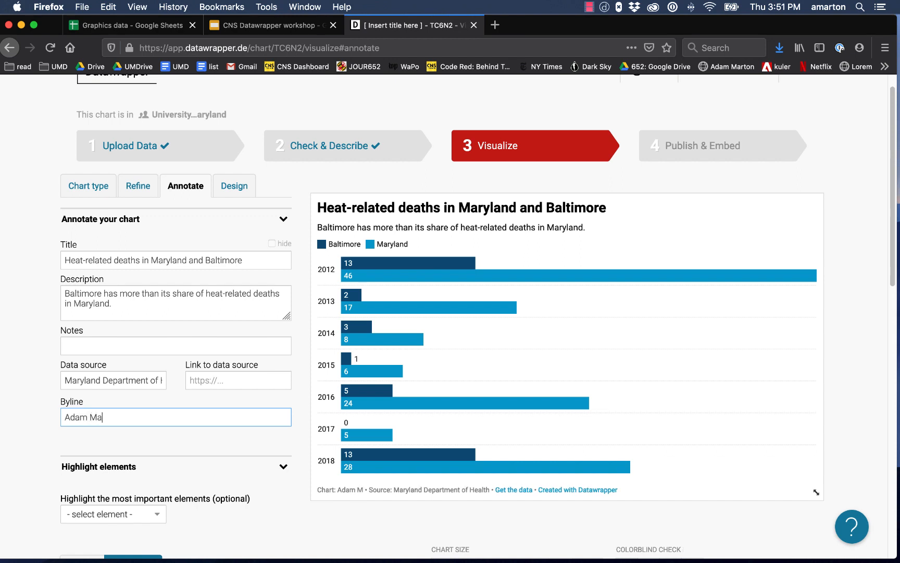
{"action": "type", "text": "rton"}
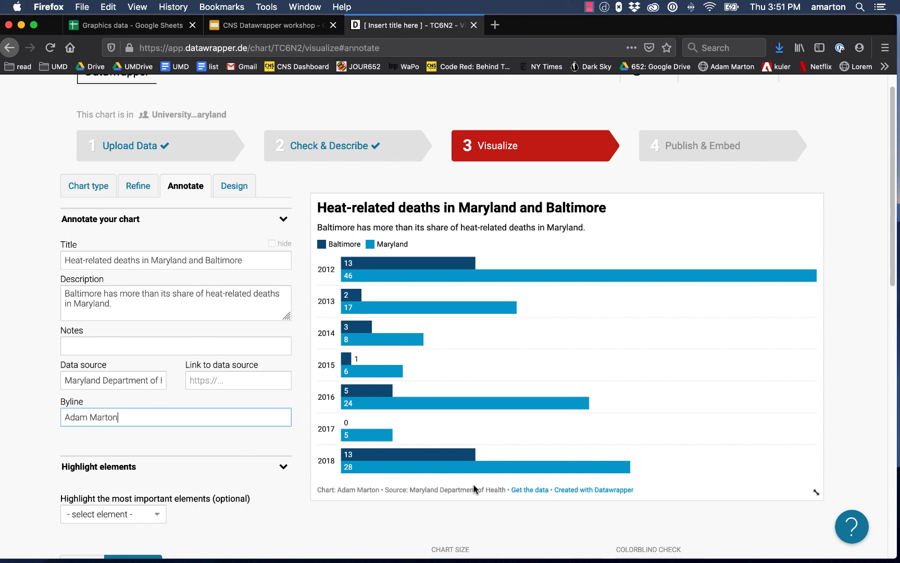
{"action": "left_click", "coordinate": [391, 528]}
Try highlighting the 2012 and 2018 elements of the chart and remove both highlights
{"action": "scroll", "coordinate": [390, 525], "scroll_direction": "down", "scroll_amount": 2}
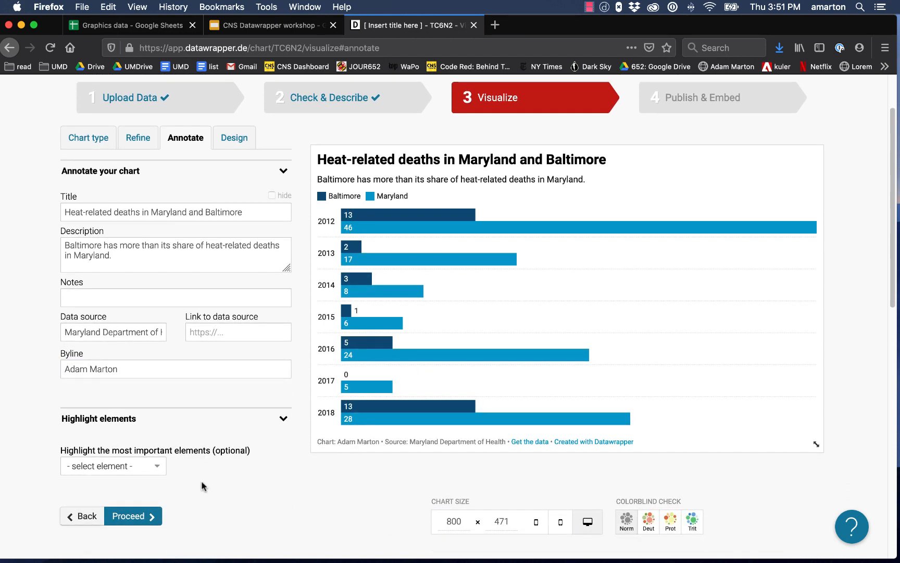
{"action": "left_click", "coordinate": [158, 466]}
{"action": "left_click", "coordinate": [250, 466]}
{"action": "scroll", "coordinate": [250, 467], "scroll_direction": "down", "scroll_amount": 1}
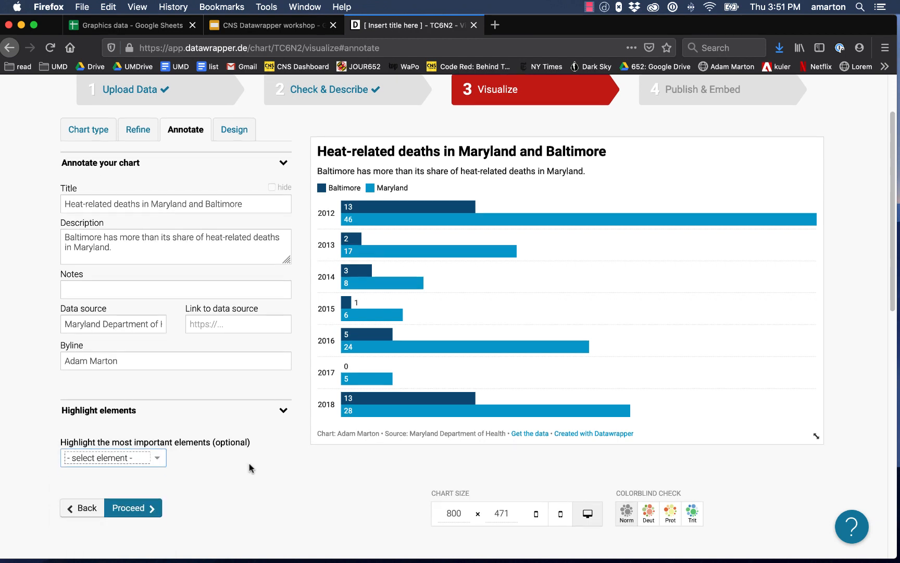
{"action": "scroll", "coordinate": [251, 467], "scroll_direction": "down", "scroll_amount": 1}
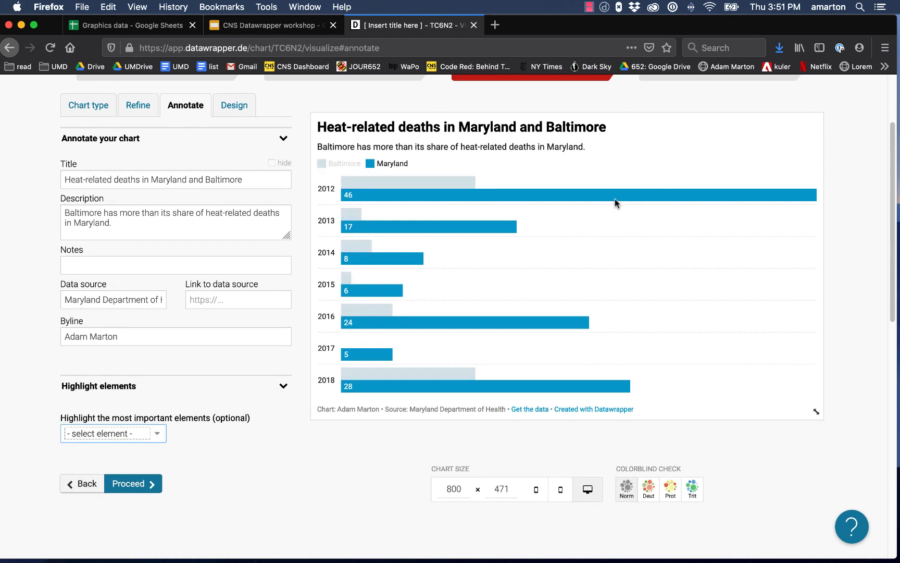
{"action": "left_click", "coordinate": [156, 434]}
{"action": "left_click", "coordinate": [147, 444]}
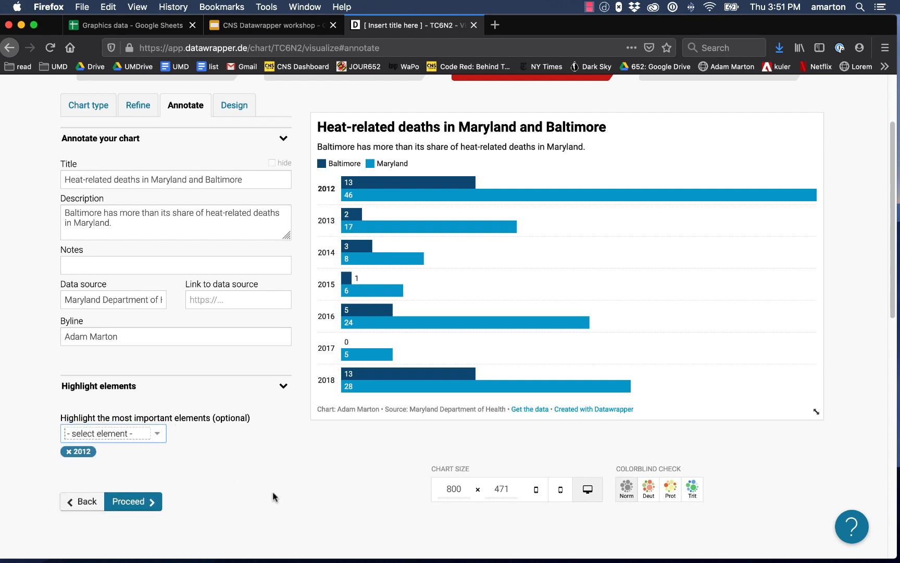
{"action": "left_click", "coordinate": [159, 437]}
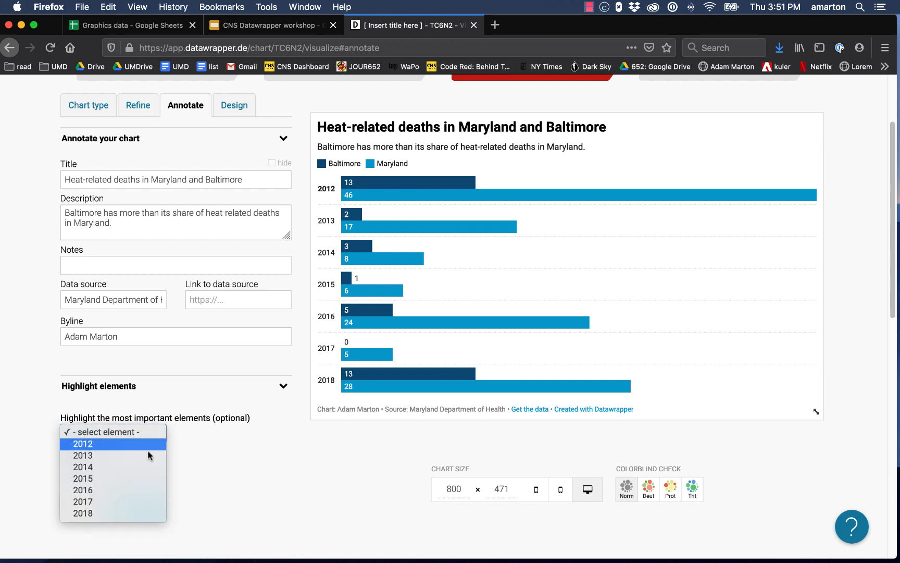
{"action": "left_click", "coordinate": [141, 512]}
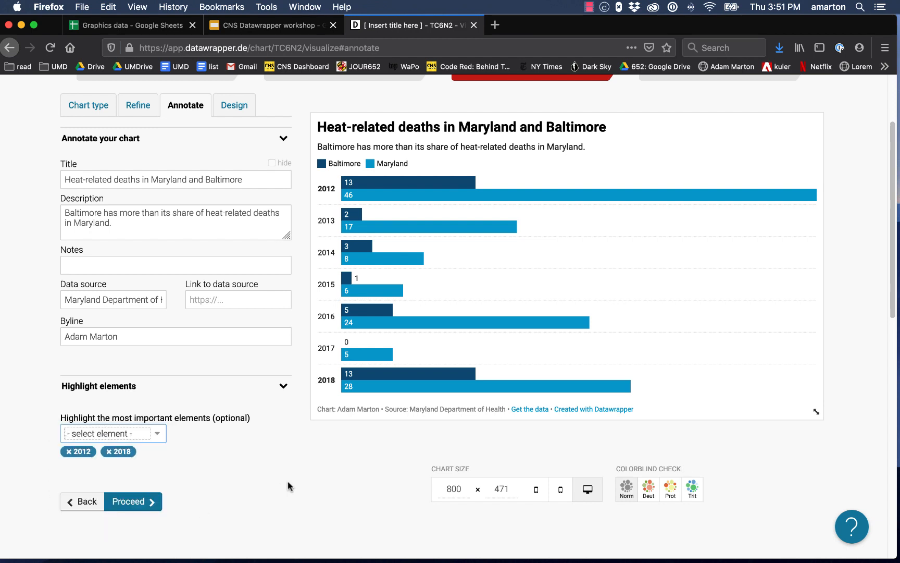
{"action": "left_click", "coordinate": [109, 450]}
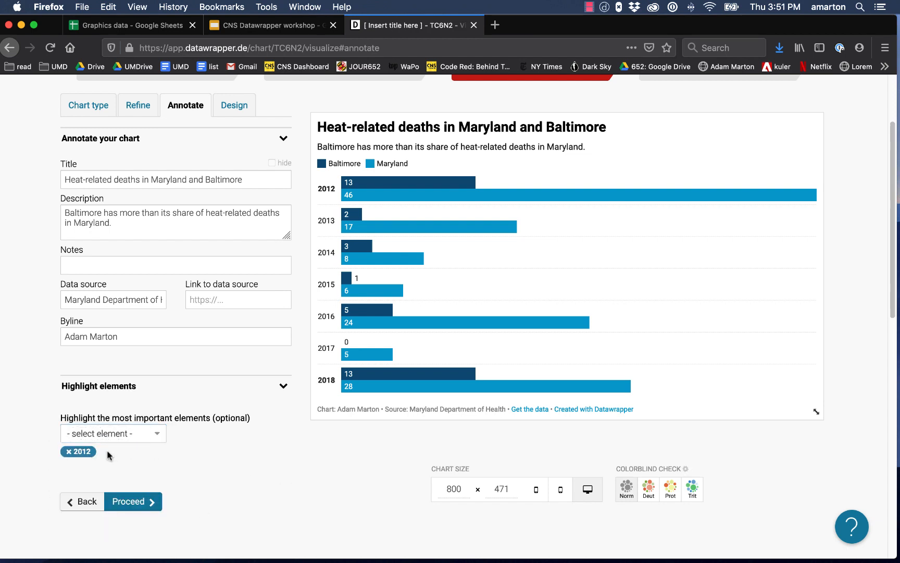
{"action": "left_click", "coordinate": [67, 451]}
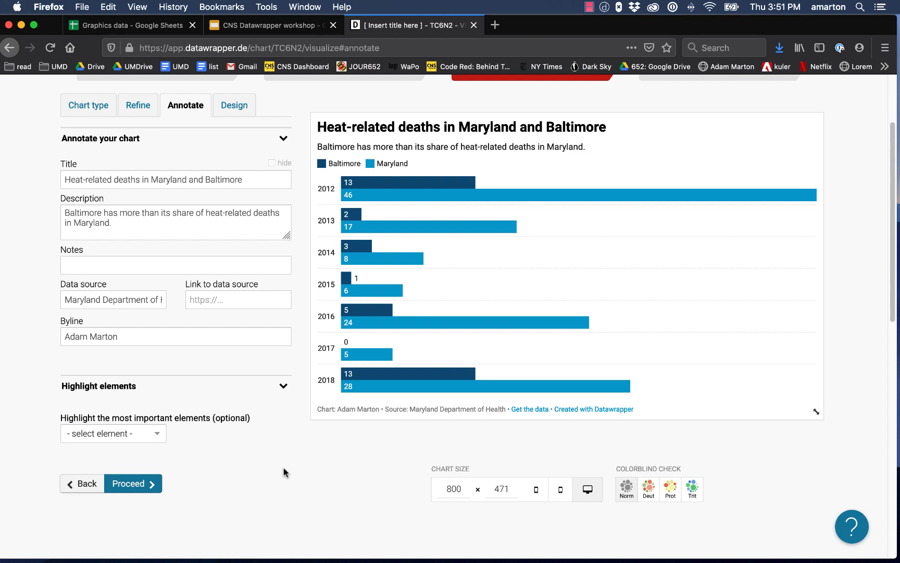
Open the chart's design settings for layout, output locale and social sharing
{"action": "scroll", "coordinate": [284, 467], "scroll_direction": "up", "scroll_amount": 1}
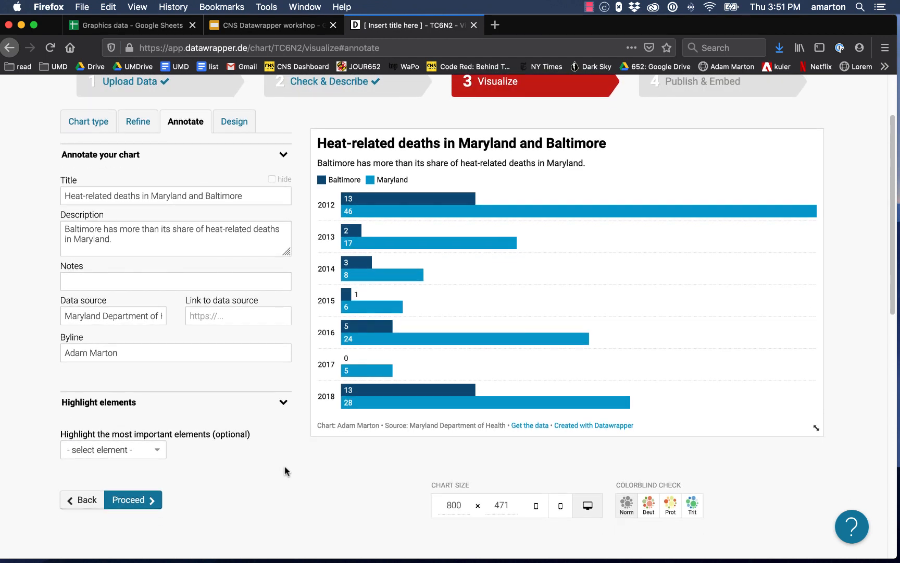
{"action": "scroll", "coordinate": [284, 471], "scroll_direction": "up", "scroll_amount": 1}
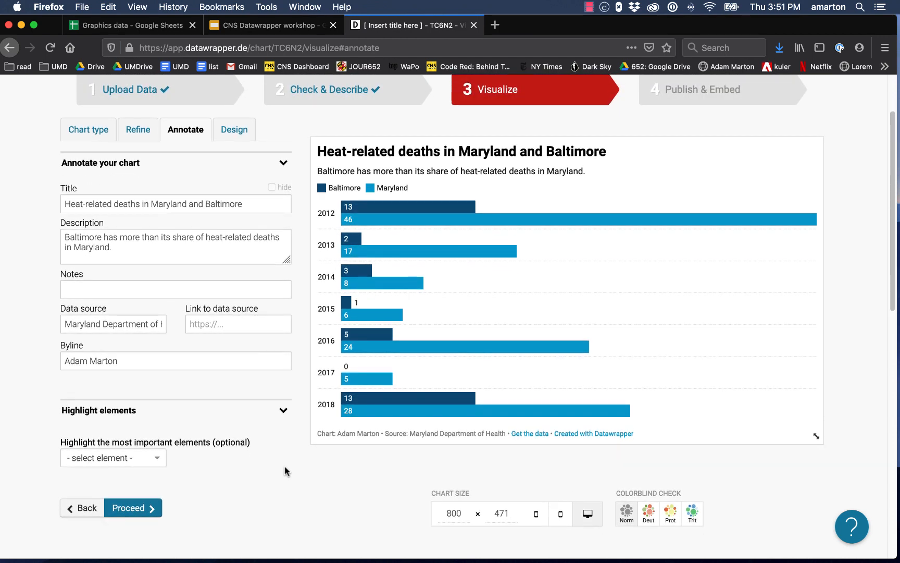
{"action": "scroll", "coordinate": [285, 470], "scroll_direction": "up", "scroll_amount": 1}
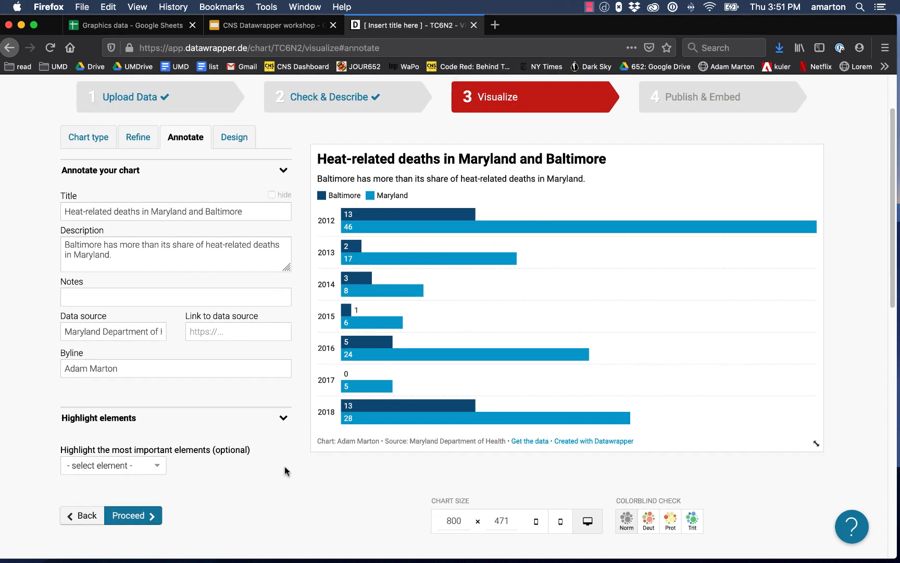
{"action": "left_click", "coordinate": [246, 142]}
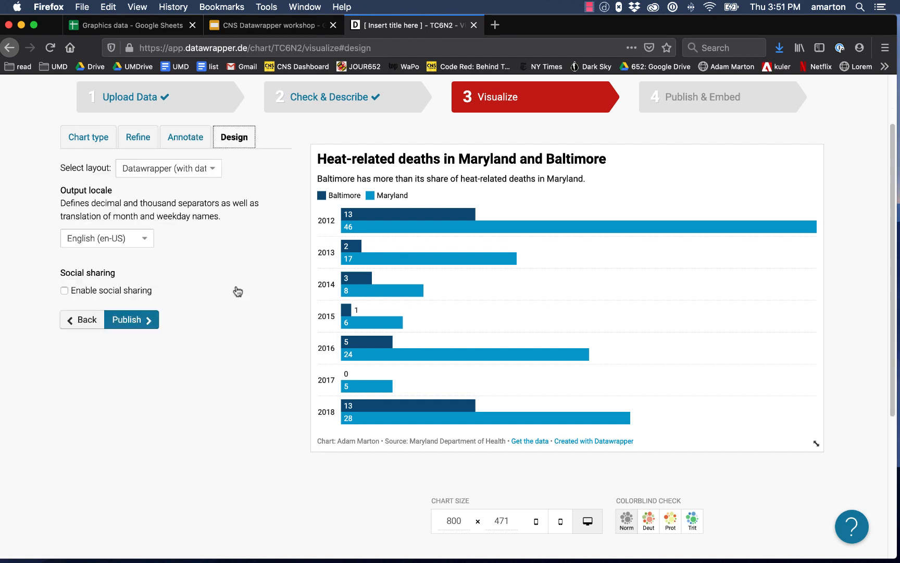
Try the Pageflow layout on the chart and restore the Datawrapper (with data) layout
{"action": "left_click", "coordinate": [206, 172]}
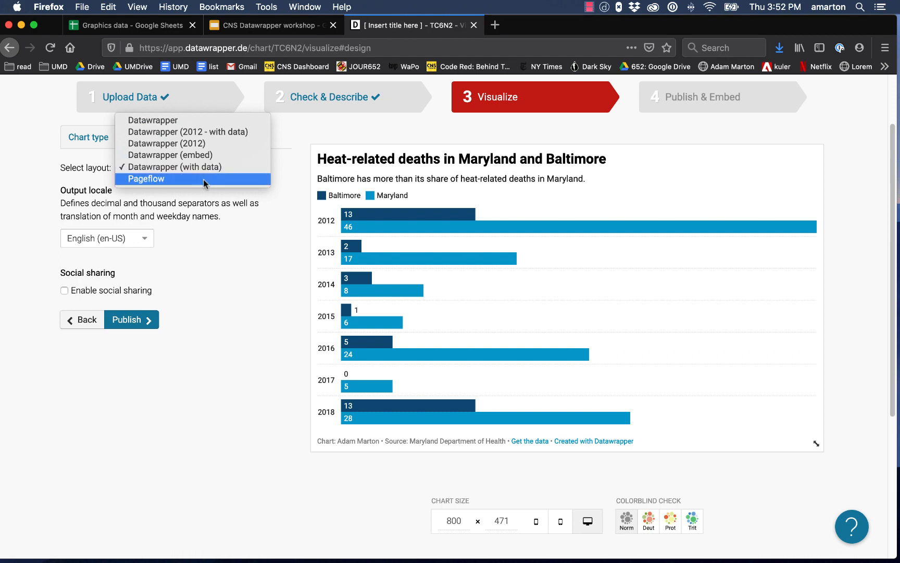
{"action": "left_click", "coordinate": [203, 178]}
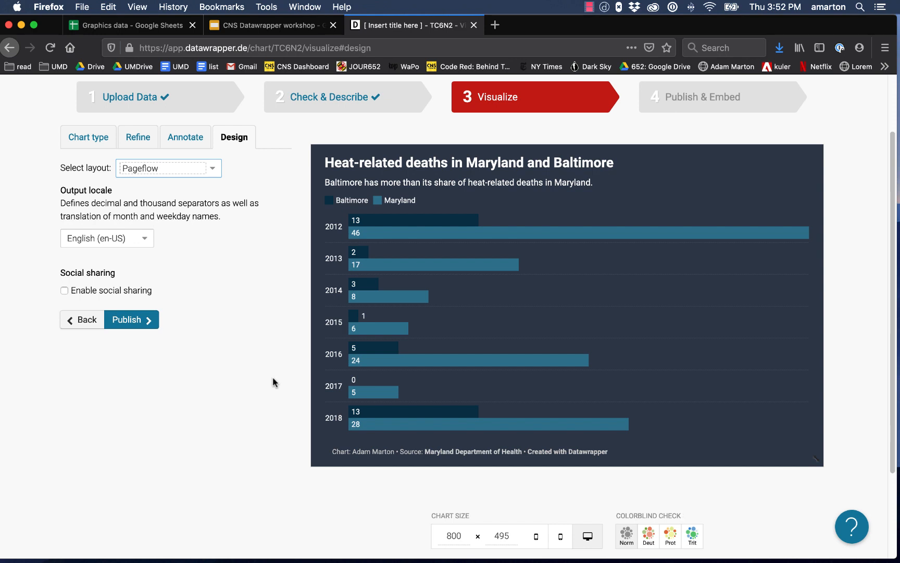
{"action": "left_click", "coordinate": [183, 173]}
{"action": "left_click", "coordinate": [186, 171]}
{"action": "left_click", "coordinate": [212, 171]}
{"action": "left_click", "coordinate": [161, 155]}
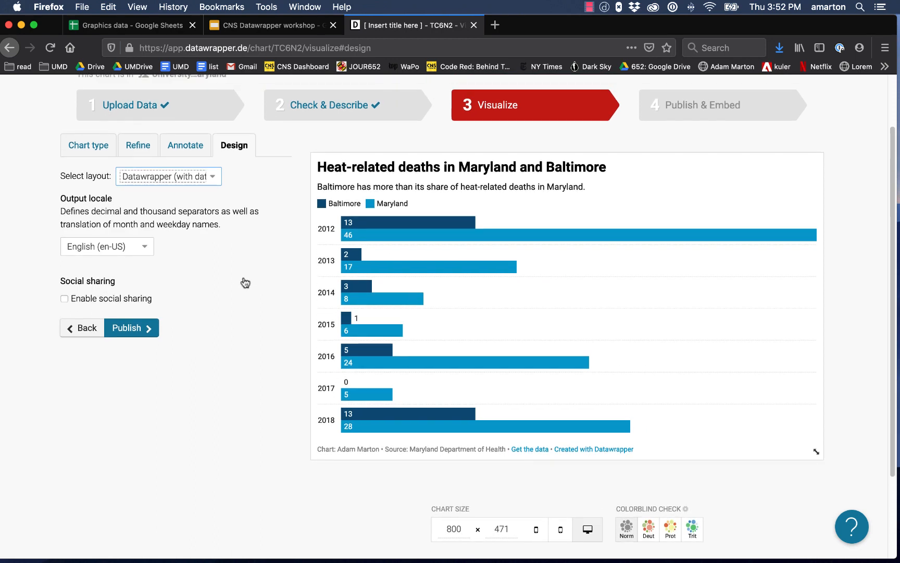
Enable social sharing for the chart, proceed to publishing and publish the chart
{"action": "left_click", "coordinate": [65, 299]}
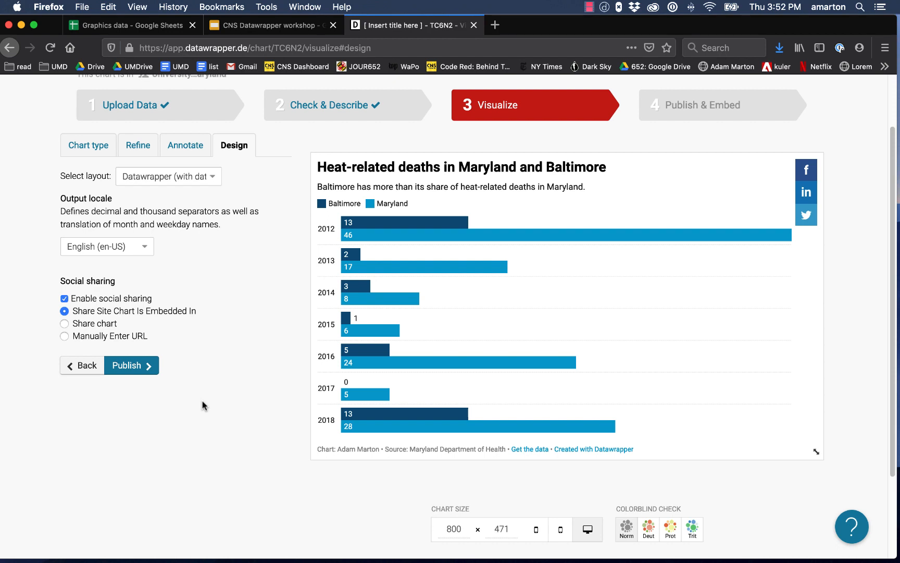
{"action": "left_click", "coordinate": [149, 368]}
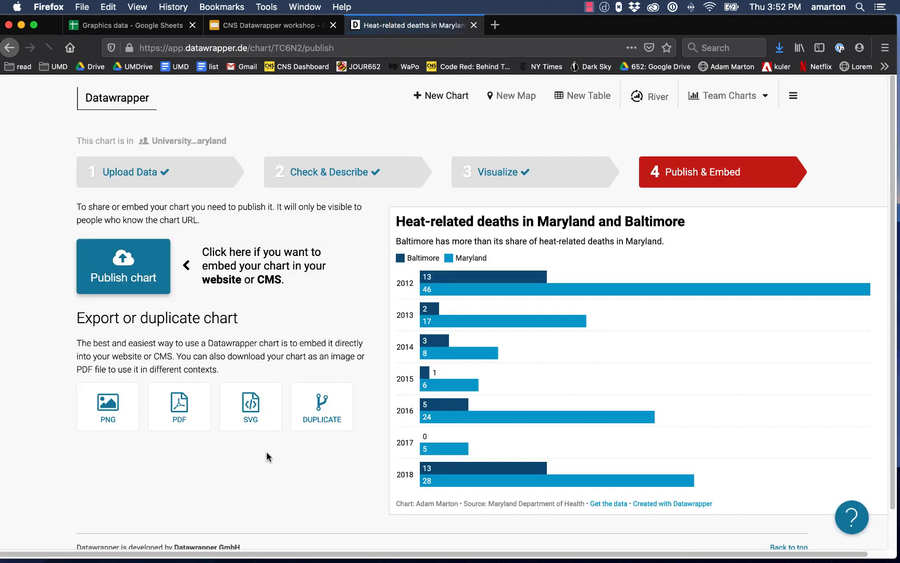
{"action": "left_click", "coordinate": [128, 265]}
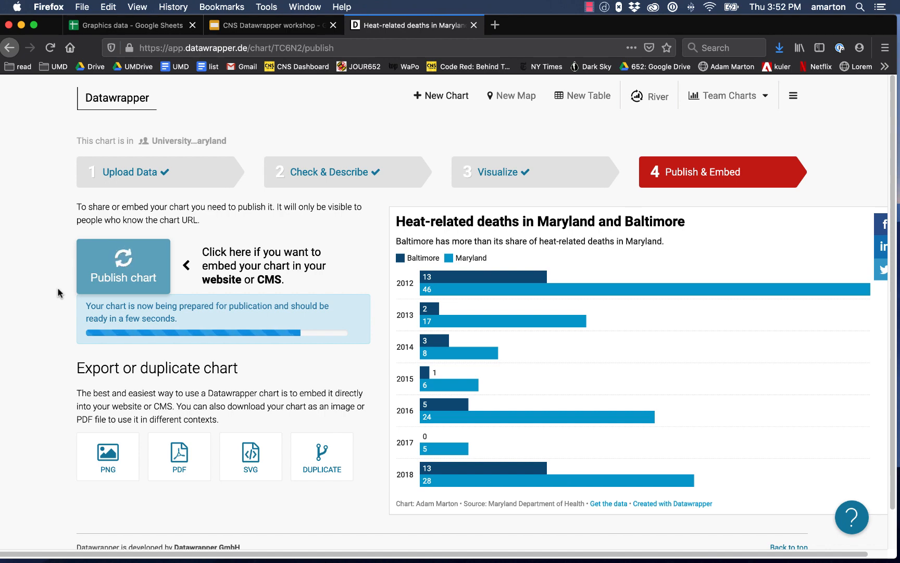
Open the published fullscreen chart from its share link in a separate tab, inspect the page and its URL, and close it
{"action": "scroll", "coordinate": [58, 290], "scroll_direction": "down", "scroll_amount": 1}
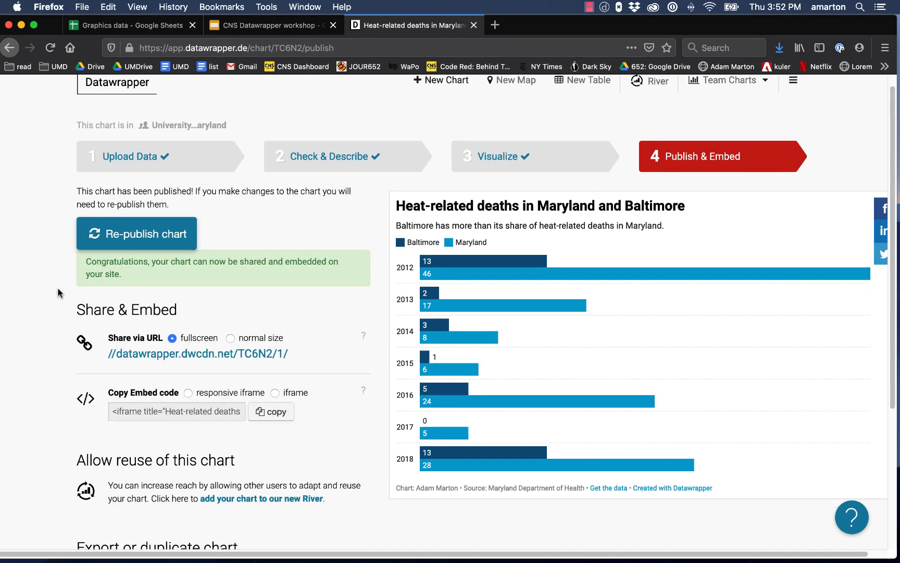
{"action": "scroll", "coordinate": [58, 293], "scroll_direction": "down", "scroll_amount": 1}
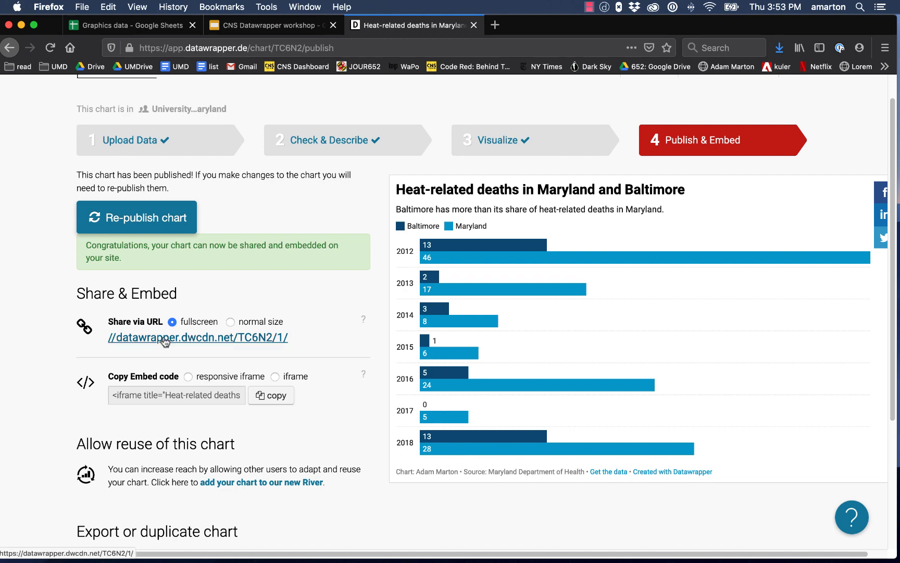
{"action": "right_click", "coordinate": [165, 342]}
{"action": "left_click", "coordinate": [209, 346]}
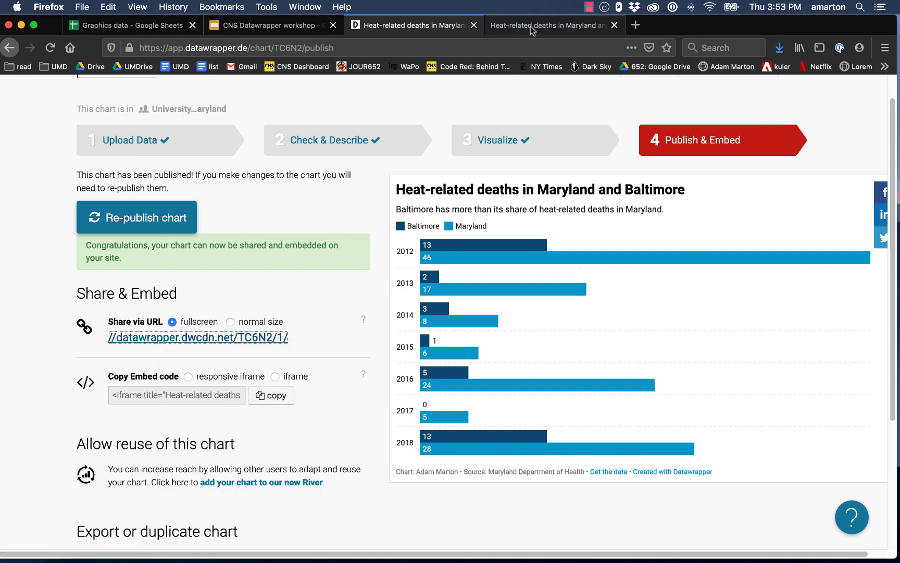
{"action": "left_click", "coordinate": [530, 26]}
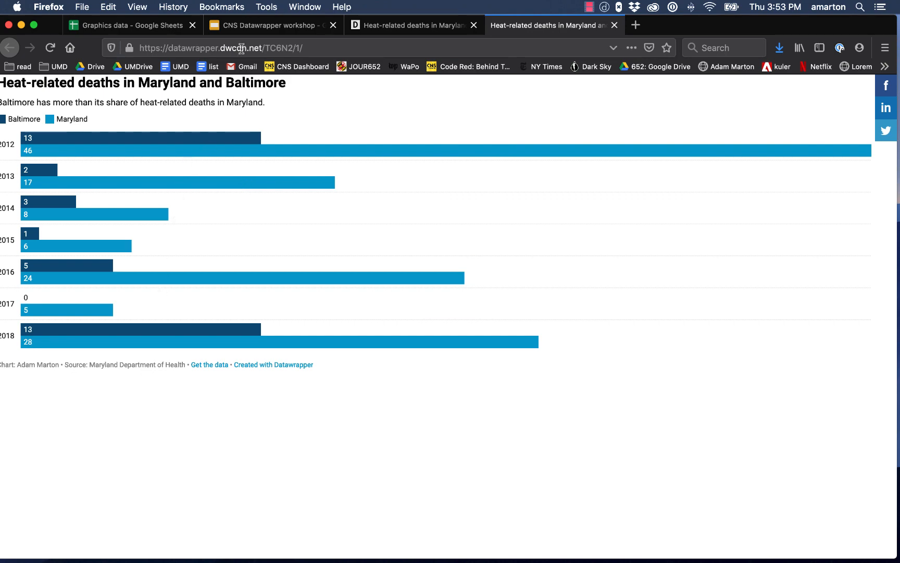
{"action": "left_click", "coordinate": [312, 49]}
{"action": "left_click_drag", "start_coordinate": [316, 50], "coordinate": [210, 52]}
{"action": "left_click", "coordinate": [210, 52]}
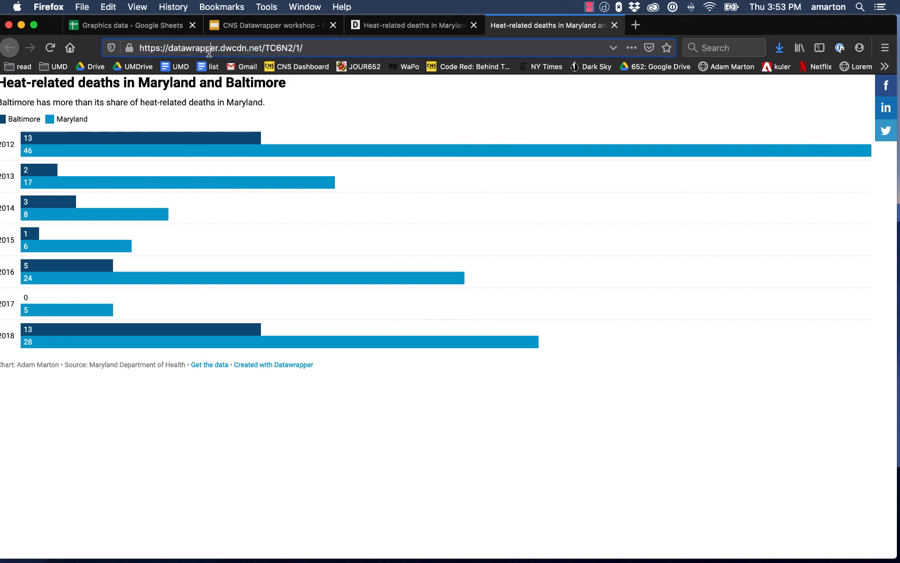
{"action": "left_click", "coordinate": [615, 25]}
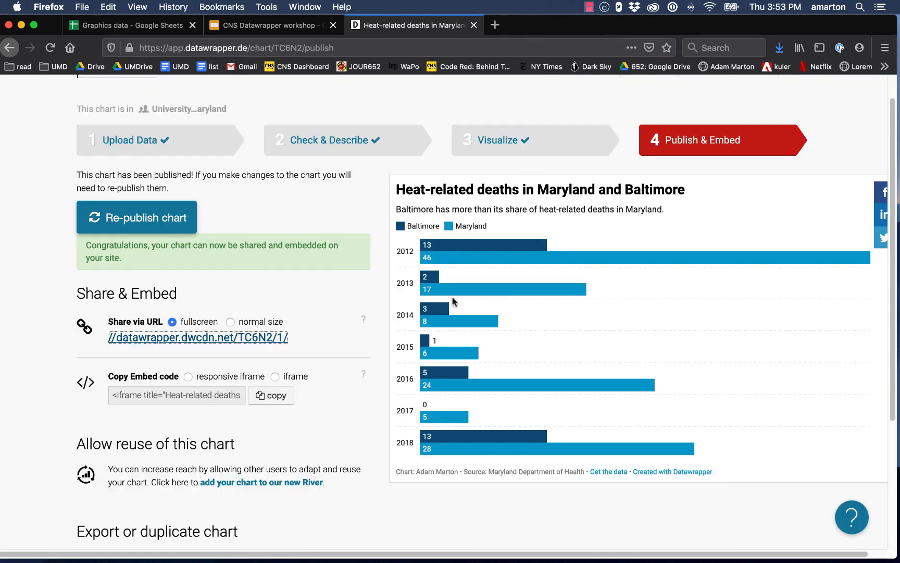
Choose the responsive iframe version of the chart's embed code
{"action": "left_click", "coordinate": [188, 377]}
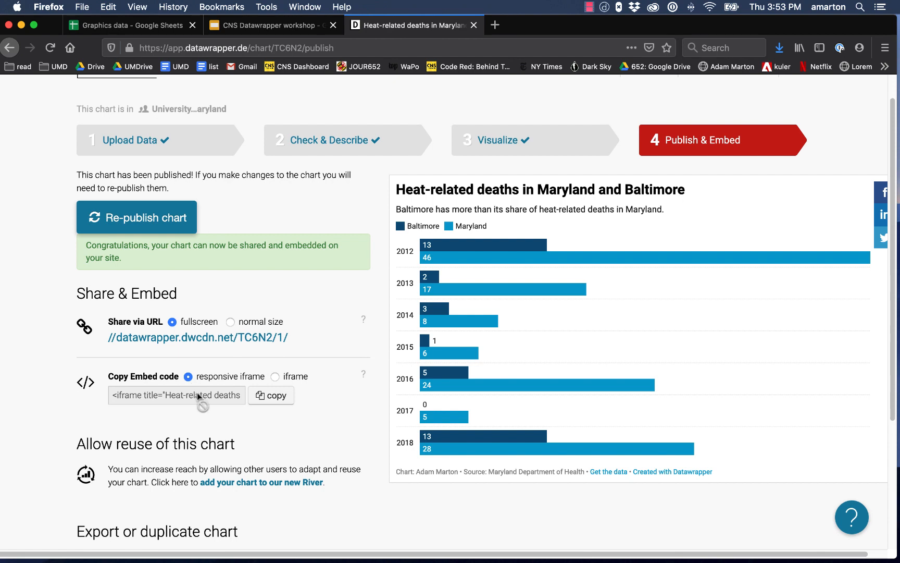
Copy the chart's responsive iframe embed code
{"action": "left_click", "coordinate": [261, 400]}
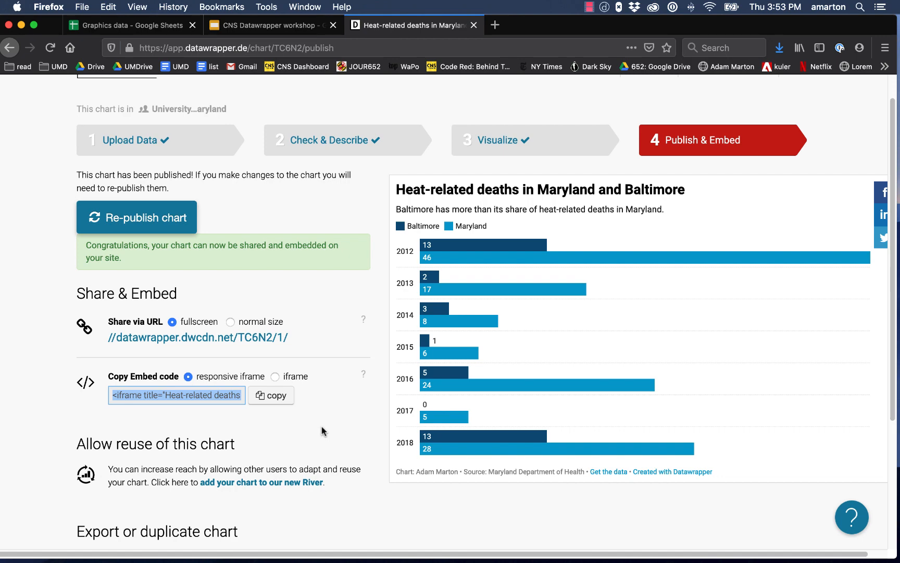
Download the chart as an 800 px wide PNG with full header and footer, and view it in Preview before closing it
{"action": "scroll", "coordinate": [326, 430], "scroll_direction": "down", "scroll_amount": 5}
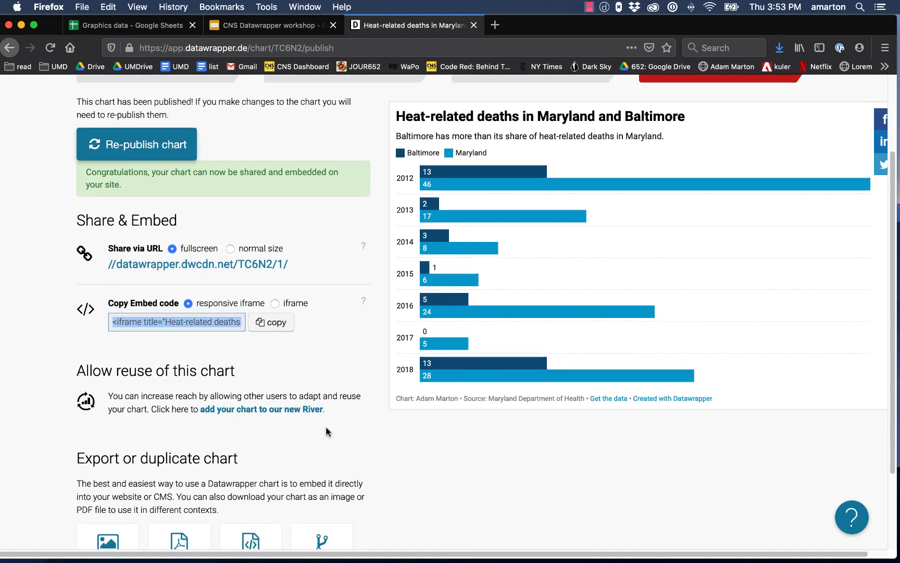
{"action": "scroll", "coordinate": [404, 452], "scroll_direction": "down", "scroll_amount": 2}
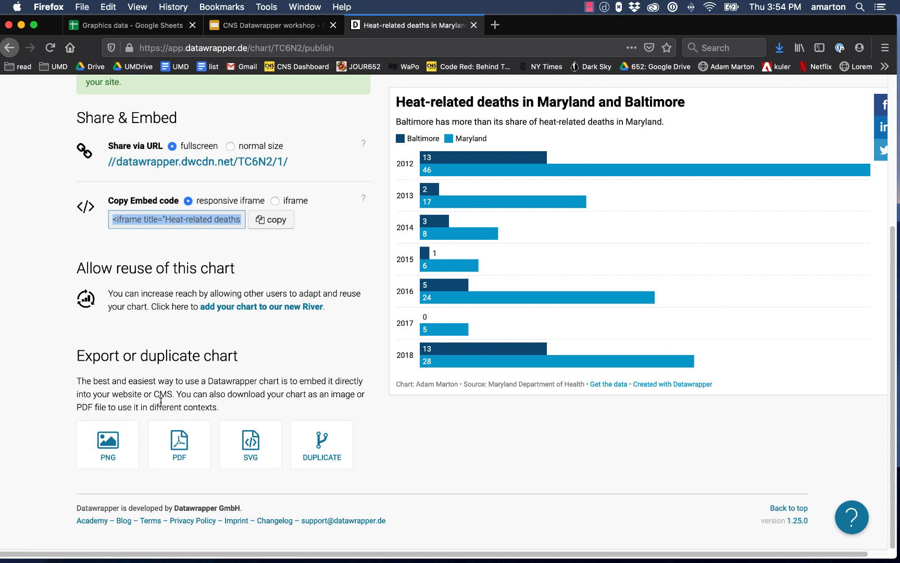
{"action": "left_click", "coordinate": [130, 451]}
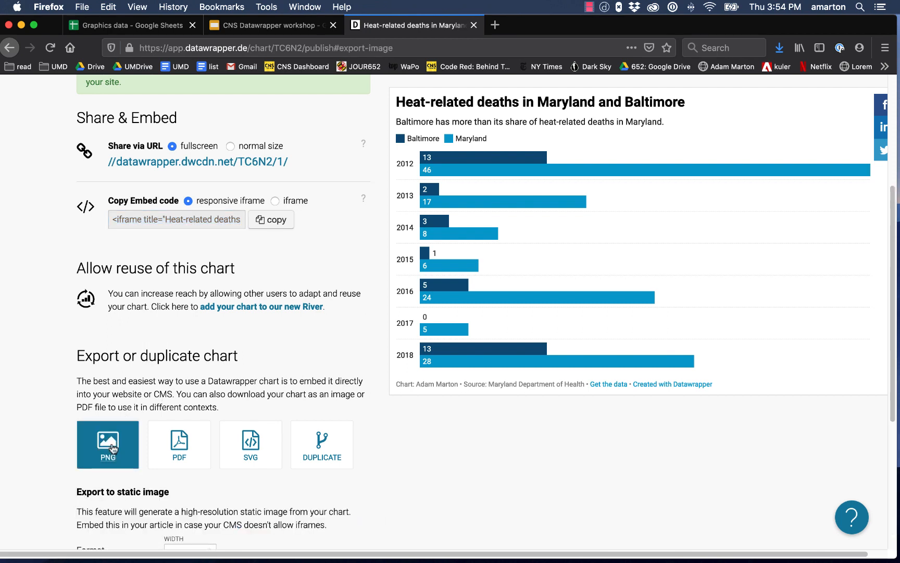
{"action": "scroll", "coordinate": [318, 382], "scroll_direction": "down", "scroll_amount": 2}
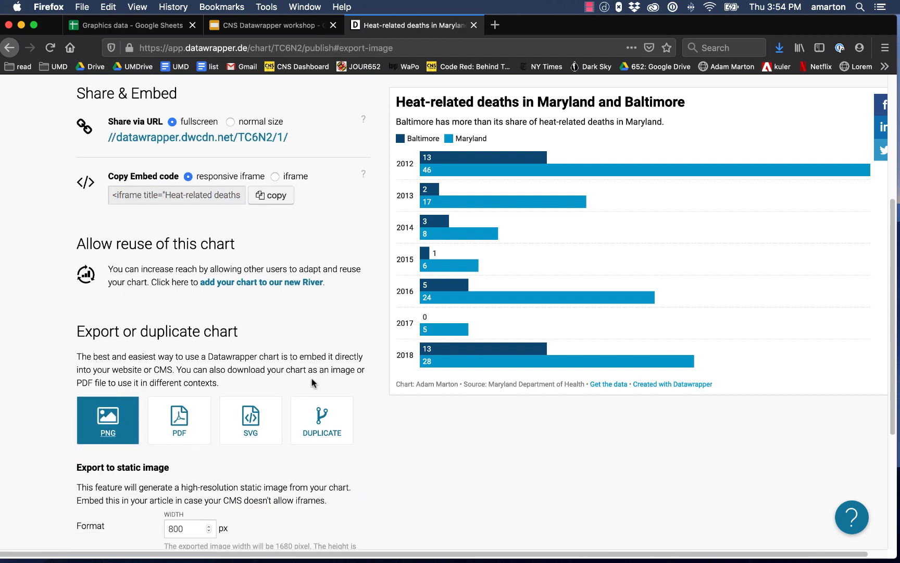
{"action": "scroll", "coordinate": [336, 385], "scroll_direction": "down", "scroll_amount": 3}
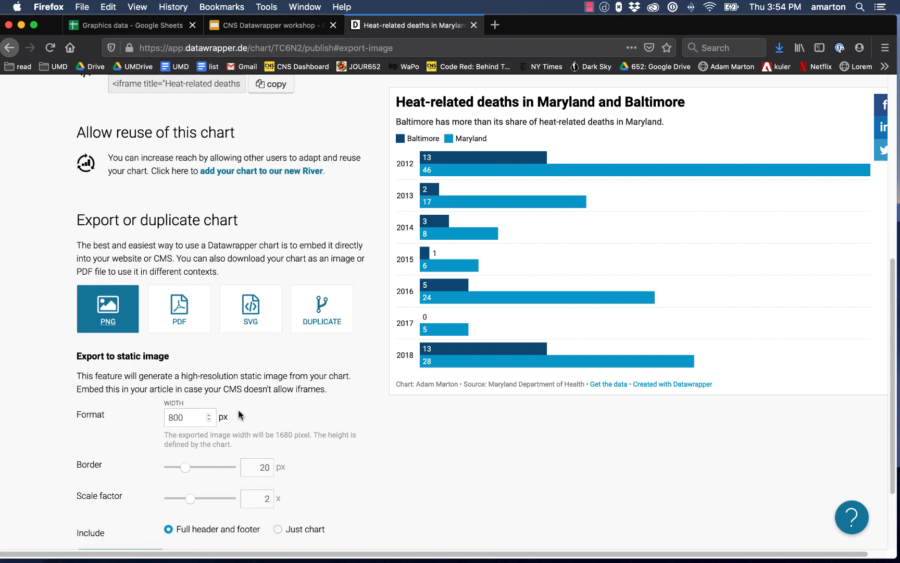
{"action": "scroll", "coordinate": [370, 430], "scroll_direction": "down", "scroll_amount": 3}
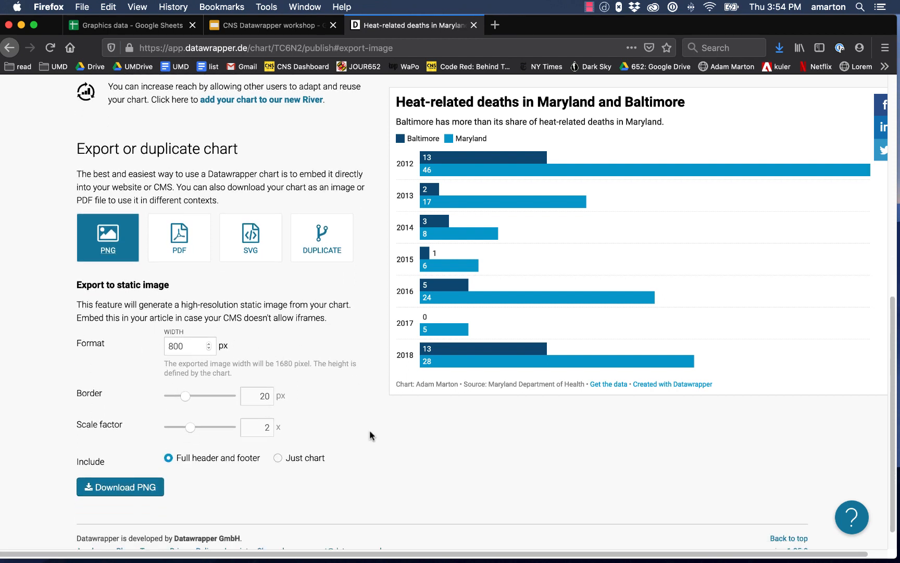
{"action": "left_click", "coordinate": [135, 486]}
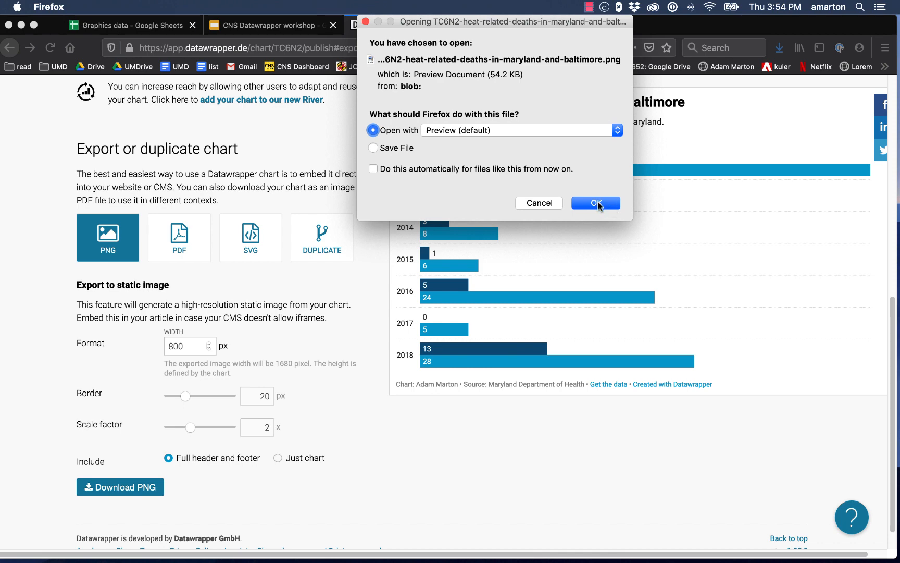
{"action": "left_click", "coordinate": [600, 204]}
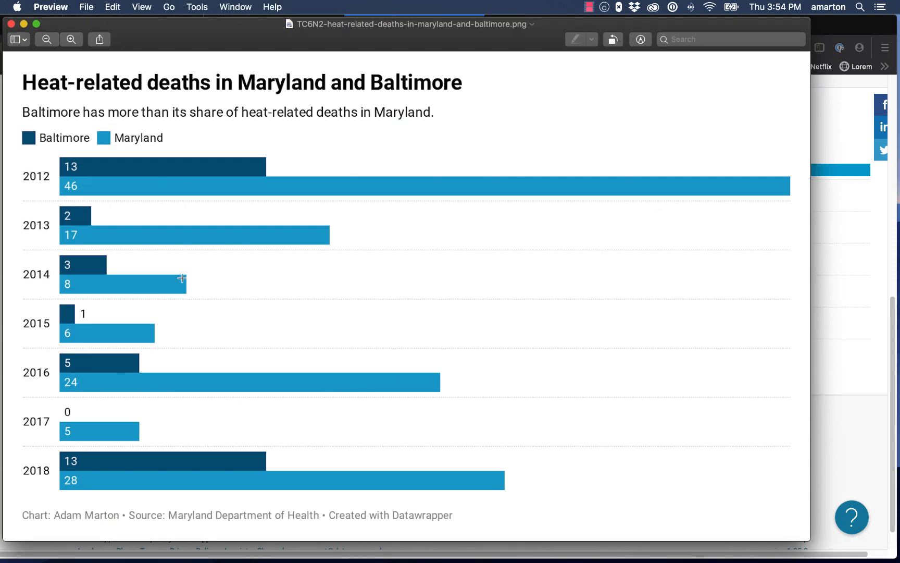
{"action": "left_click_drag", "start_coordinate": [256, 31], "coordinate": [293, 42]}
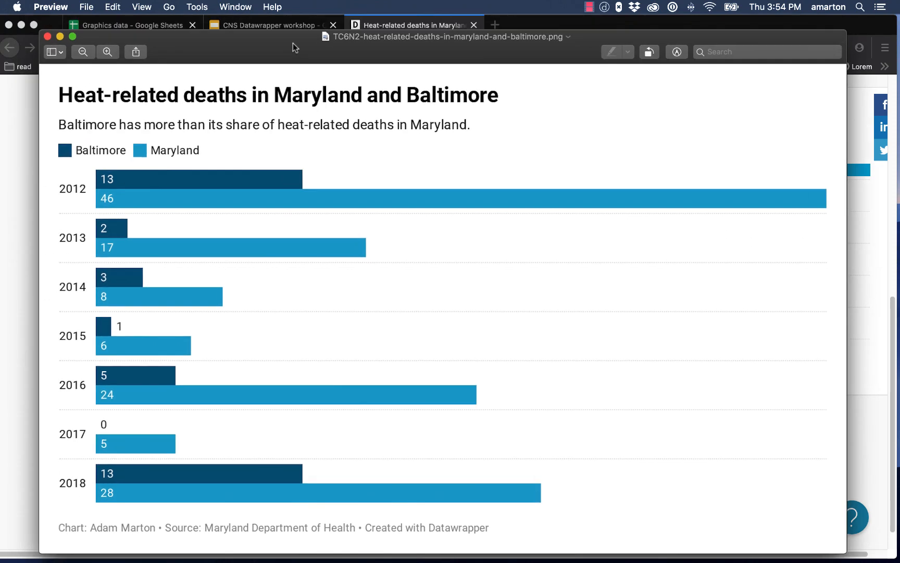
{"action": "left_click", "coordinate": [46, 36]}
Create a new Datawrapper chart
{"action": "scroll", "coordinate": [719, 399], "scroll_direction": "up", "scroll_amount": 3}
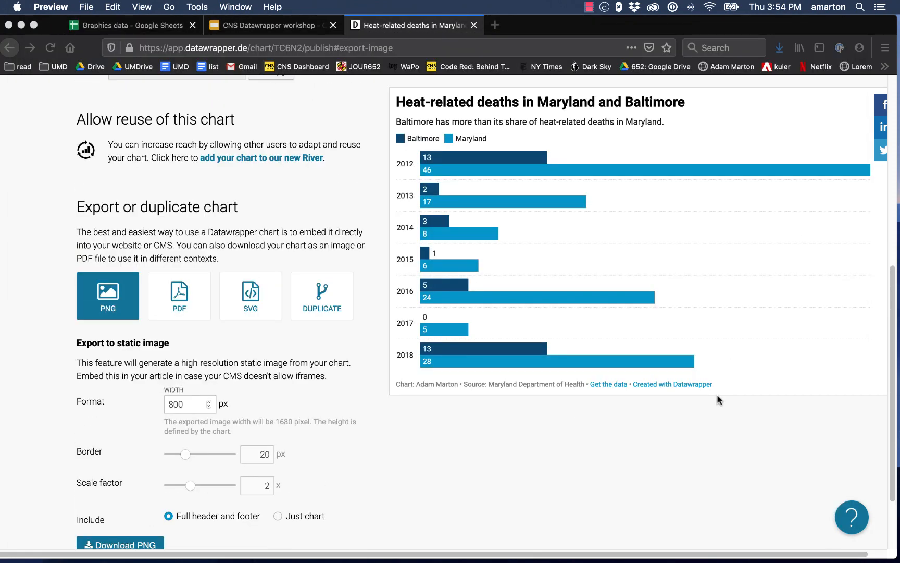
{"action": "scroll", "coordinate": [718, 400], "scroll_direction": "up", "scroll_amount": 2}
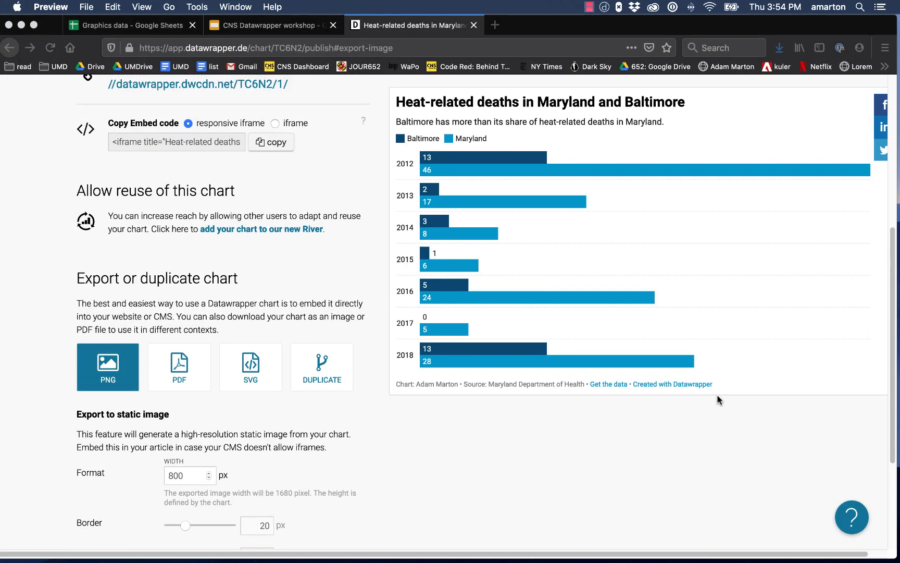
{"action": "scroll", "coordinate": [717, 400], "scroll_direction": "up", "scroll_amount": 10}
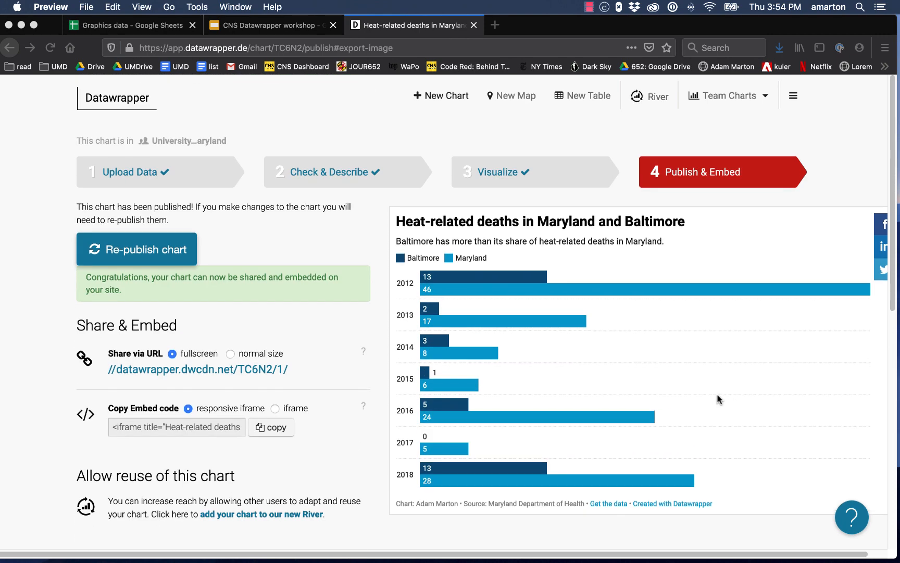
{"action": "left_click", "coordinate": [446, 97]}
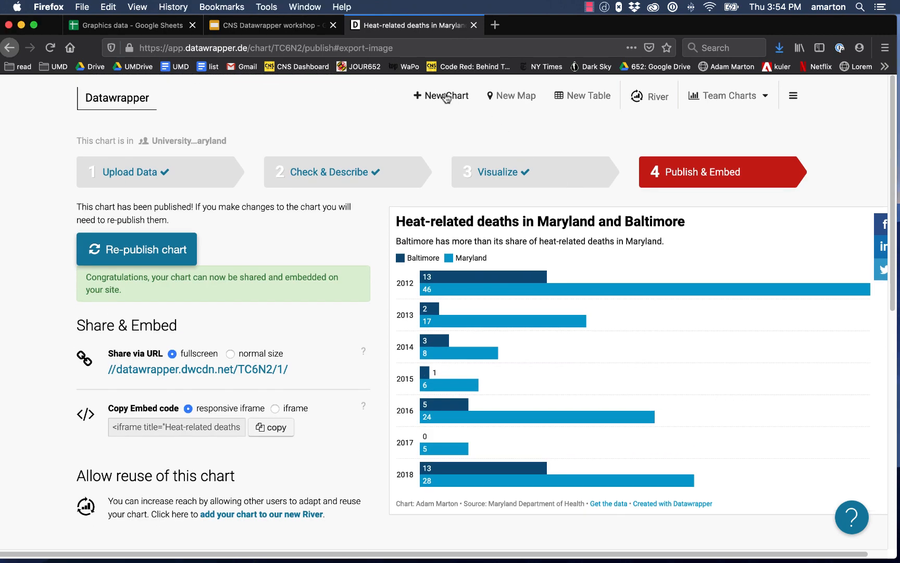
{"action": "left_click", "coordinate": [446, 99]}
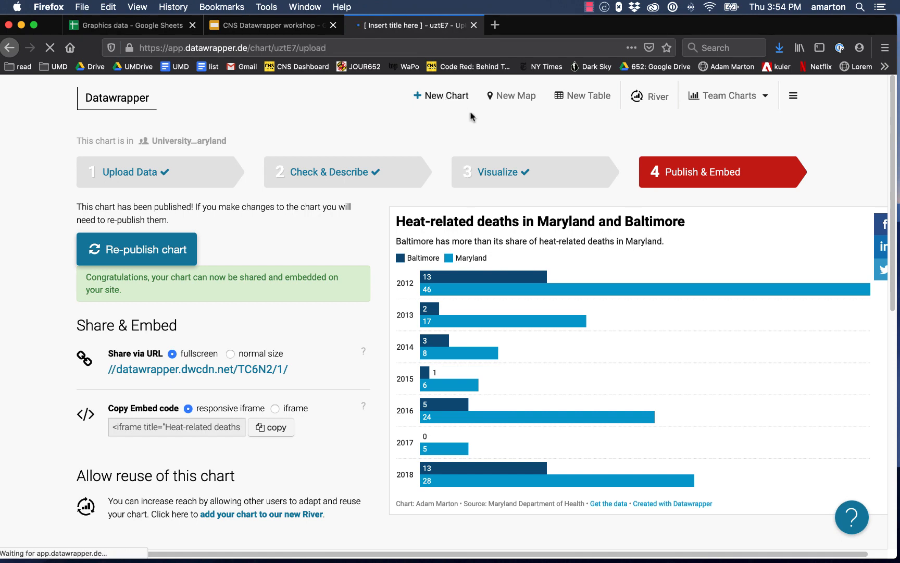
Switch to the Graphics data spreadsheet in Google Sheets and open the Heat index sheet
{"action": "left_click", "coordinate": [156, 26]}
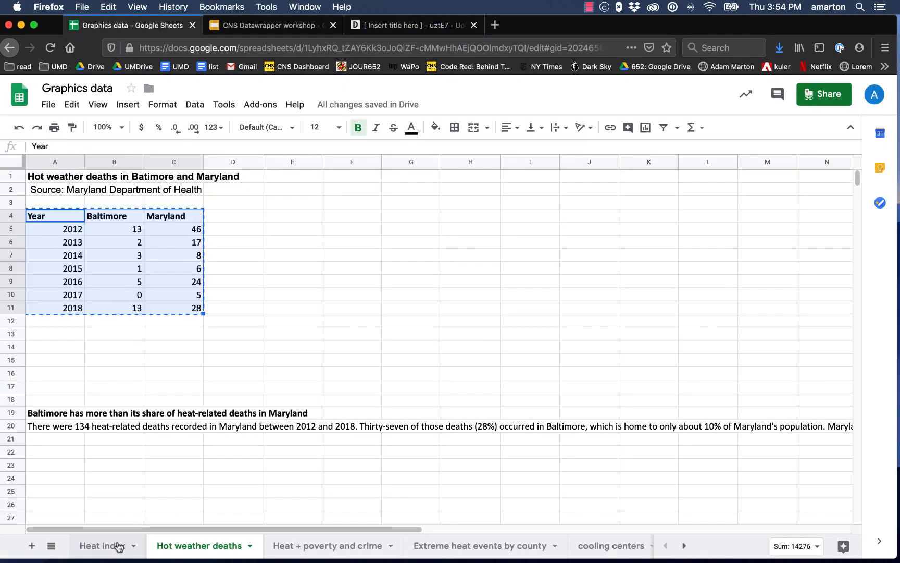
{"action": "left_click", "coordinate": [121, 545]}
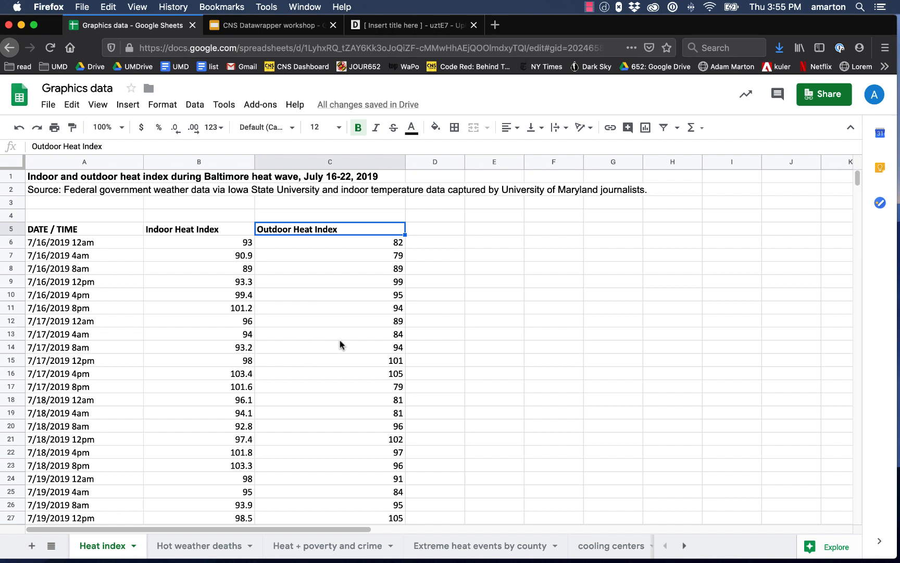
Examine the Indoor Heat Index and Outdoor Heat Index columns of the heat wave data
{"action": "left_click", "coordinate": [219, 244]}
{"action": "left_click", "coordinate": [224, 281]}
{"action": "left_click", "coordinate": [225, 308]}
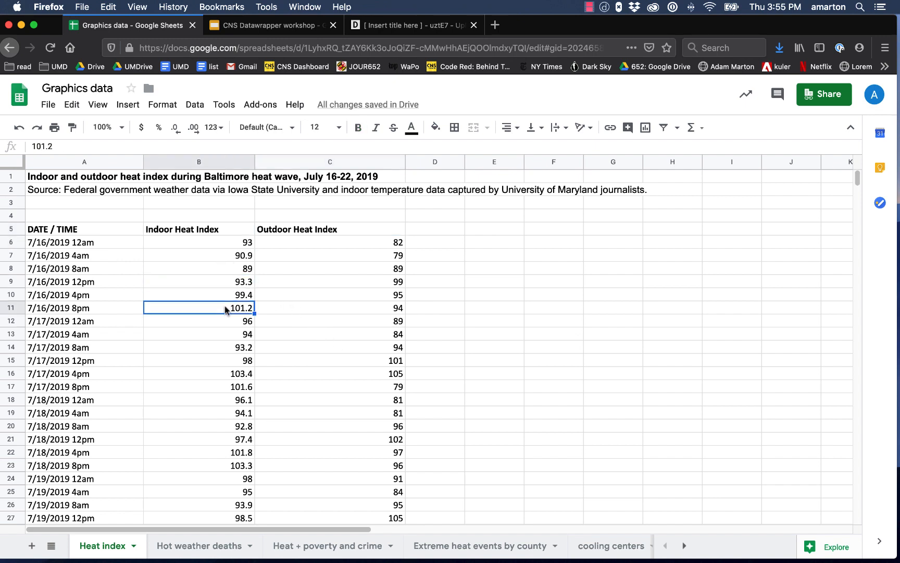
{"action": "left_click", "coordinate": [226, 335]}
{"action": "left_click", "coordinate": [227, 371]}
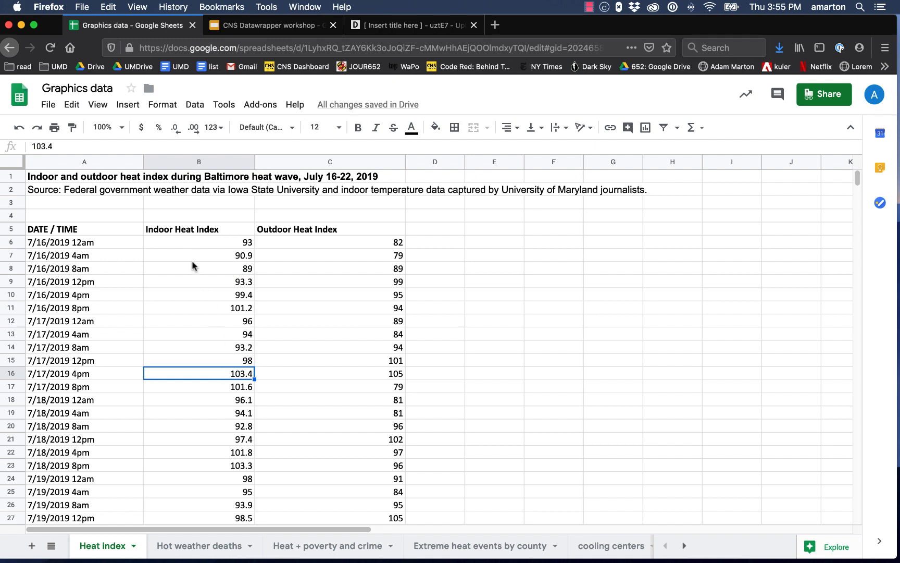
{"action": "left_click_drag", "start_coordinate": [193, 243], "coordinate": [203, 336]}
{"action": "left_click", "coordinate": [203, 335]}
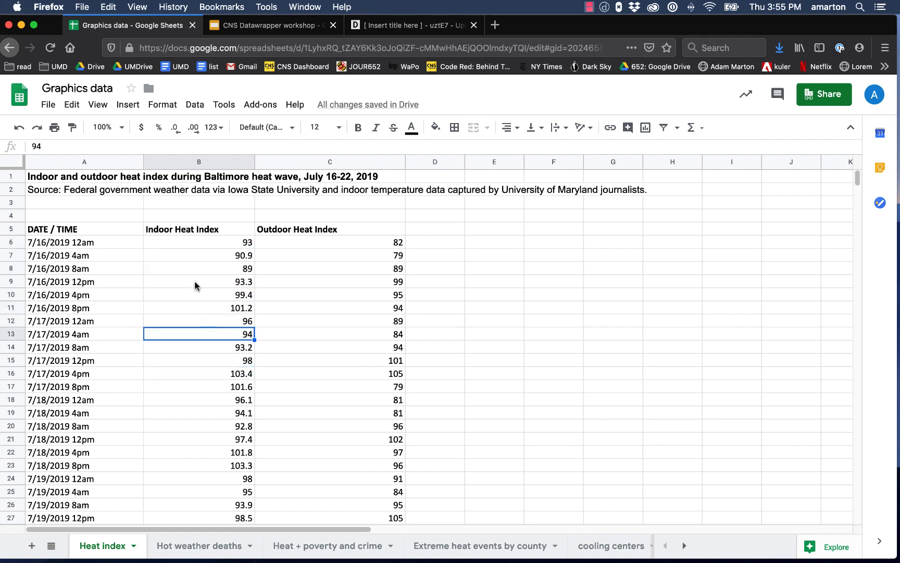
{"action": "left_click", "coordinate": [190, 231]}
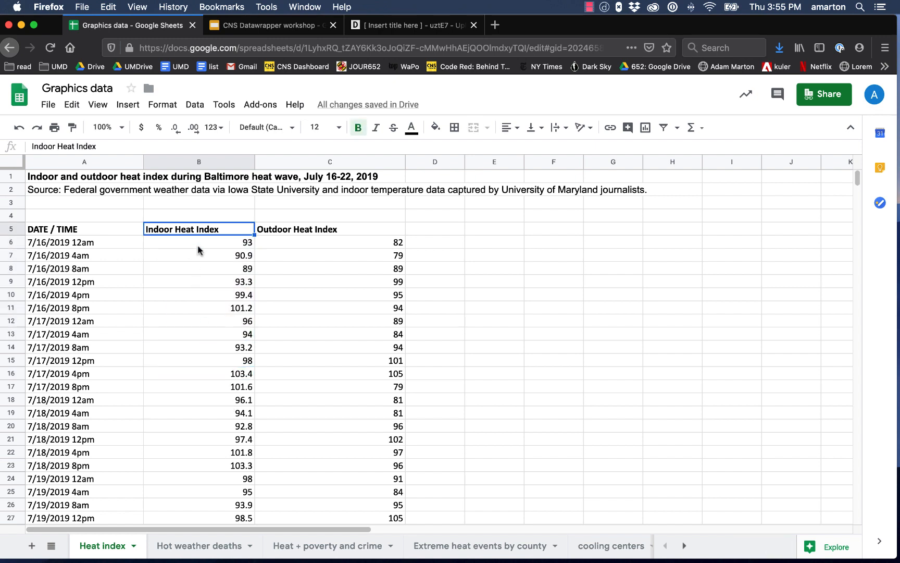
{"action": "left_click", "coordinate": [328, 234]}
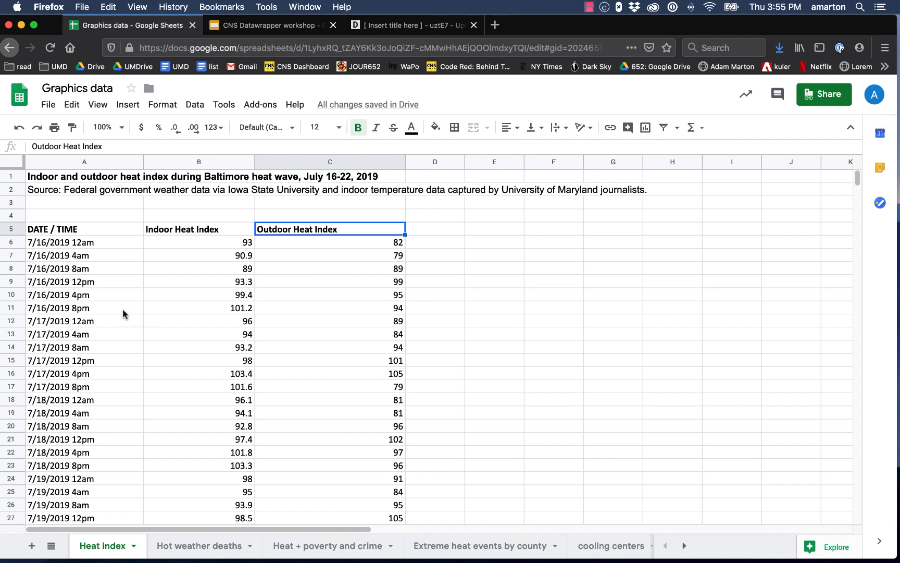
Examine the time intervals in the DATE / TIME column from the first reading through the last row
{"action": "scroll", "coordinate": [89, 293], "scroll_direction": "down", "scroll_amount": 1}
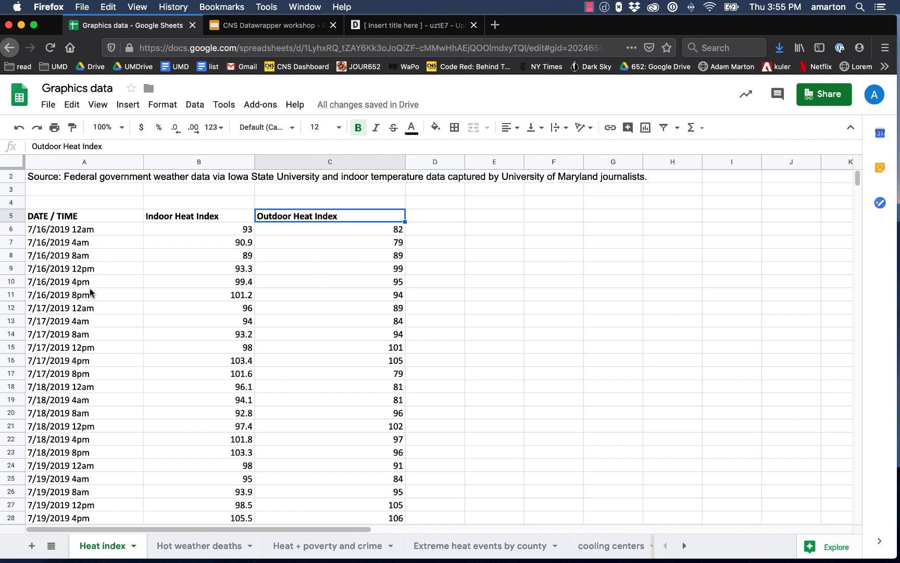
{"action": "left_click", "coordinate": [101, 233]}
{"action": "left_click", "coordinate": [101, 239]}
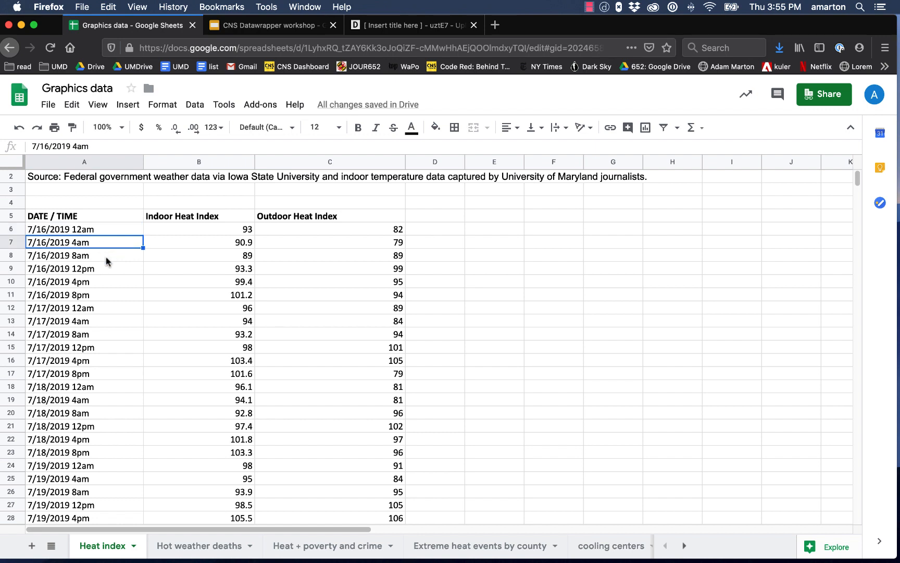
{"action": "left_click", "coordinate": [107, 259]}
{"action": "left_click", "coordinate": [110, 267]}
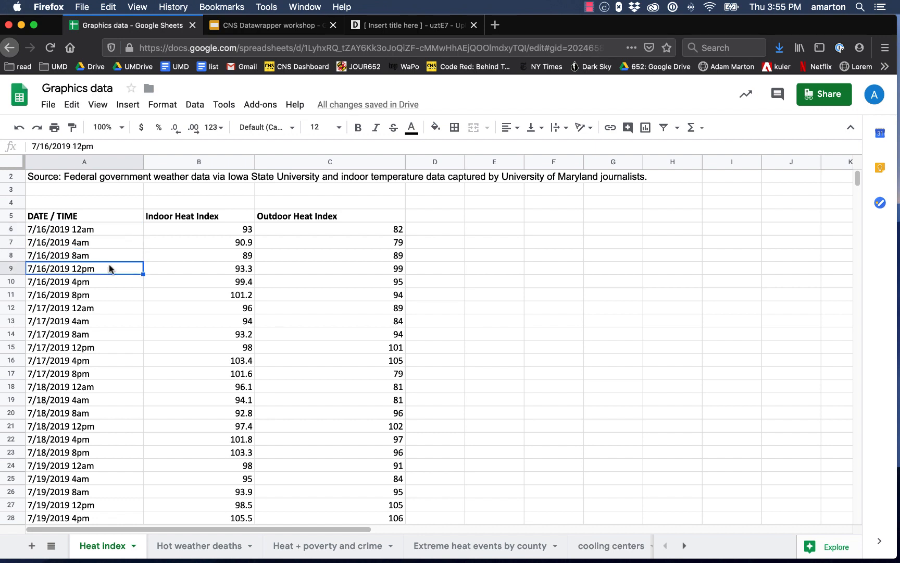
{"action": "left_click", "coordinate": [106, 232]}
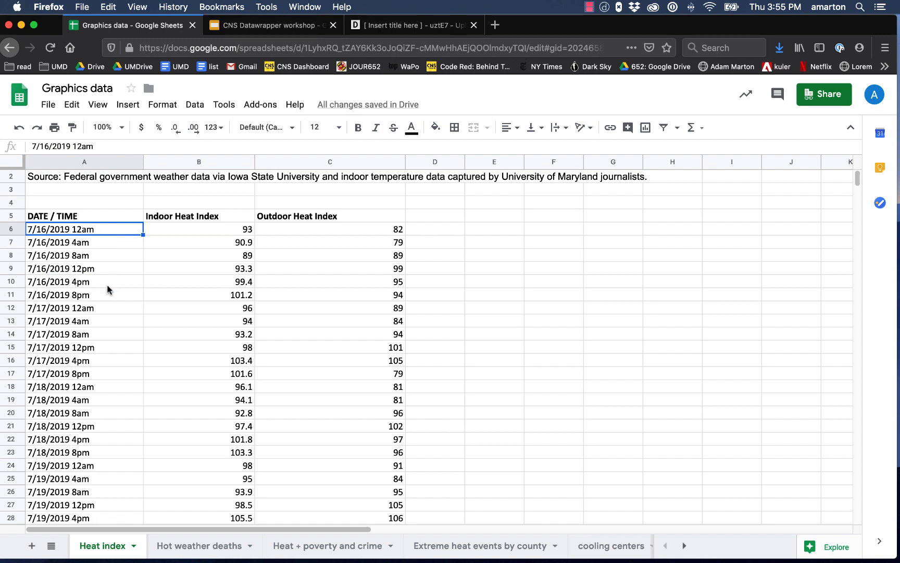
{"action": "scroll", "coordinate": [115, 357], "scroll_direction": "down", "scroll_amount": 10}
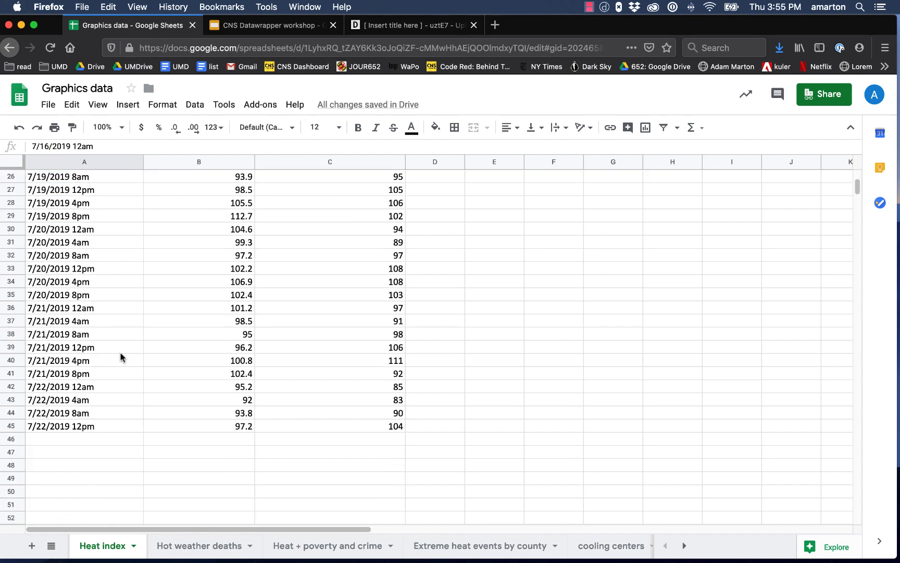
{"action": "scroll", "coordinate": [122, 358], "scroll_direction": "up", "scroll_amount": 5}
{"action": "scroll", "coordinate": [125, 356], "scroll_direction": "up", "scroll_amount": 7}
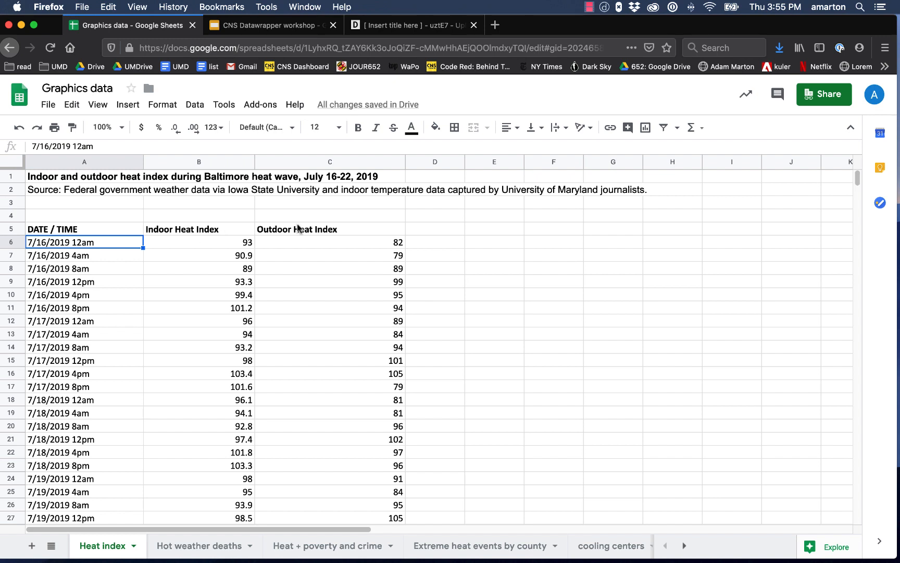
Compare the indoor and outdoor heat index values for the first three readings on 7/16/2019
{"action": "left_click", "coordinate": [224, 241]}
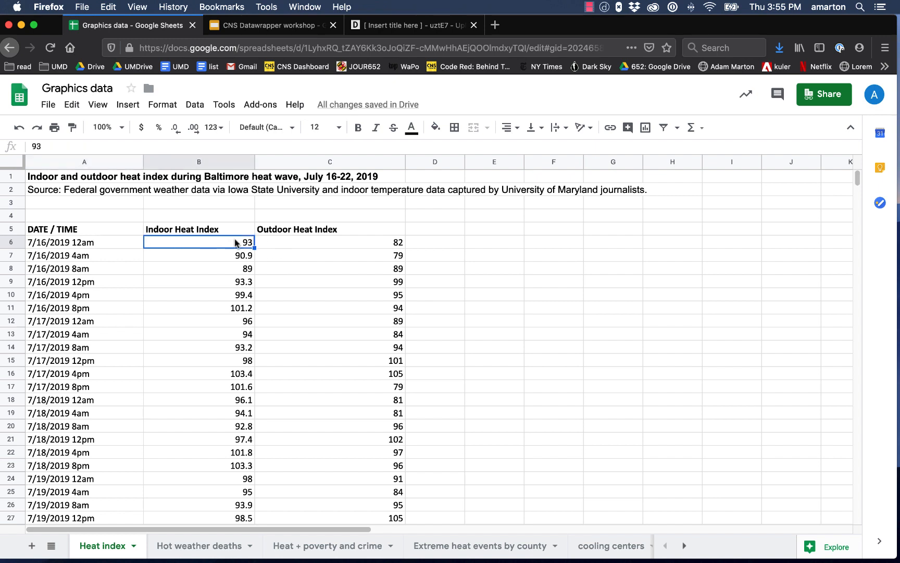
{"action": "left_click", "coordinate": [323, 244]}
{"action": "left_click", "coordinate": [228, 254]}
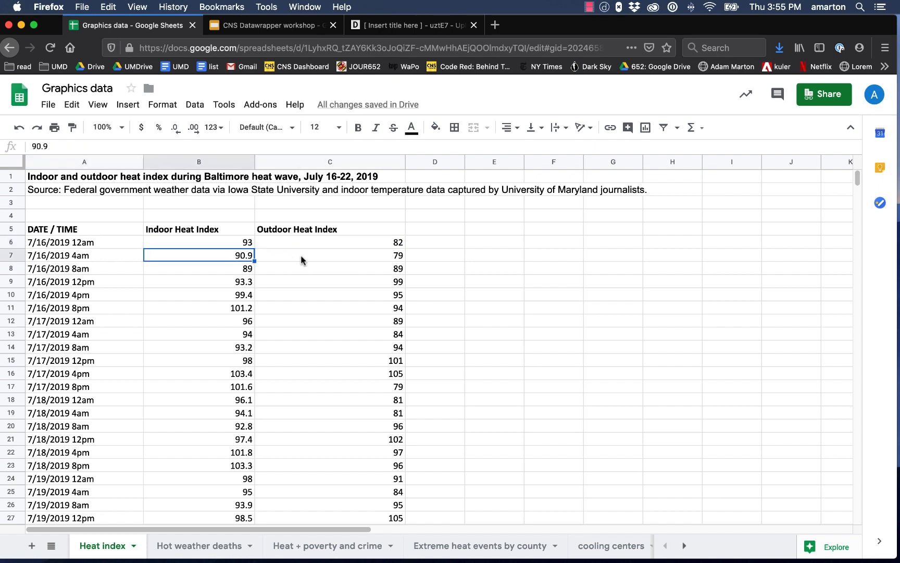
{"action": "left_click", "coordinate": [302, 259]}
{"action": "left_click", "coordinate": [224, 270]}
{"action": "left_click", "coordinate": [316, 271]}
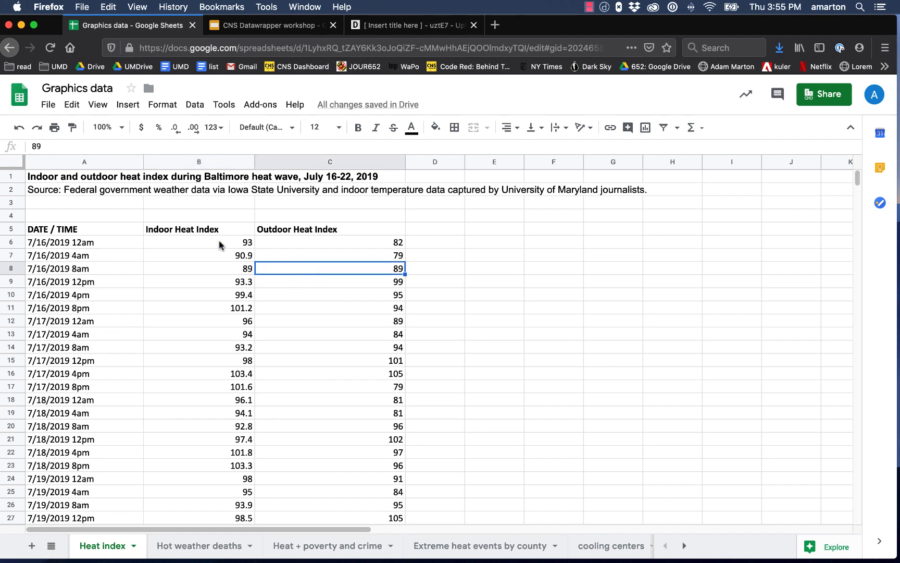
Copy the heat index table with its headers (A5:C45) and paste it as the data of the new Datawrapper chart
{"action": "left_click_drag", "start_coordinate": [104, 233], "coordinate": [327, 417]}
{"action": "scroll", "coordinate": [324, 414], "scroll_direction": "down", "scroll_amount": 3}
{"action": "scroll", "coordinate": [324, 414], "scroll_direction": "down", "scroll_amount": 6}
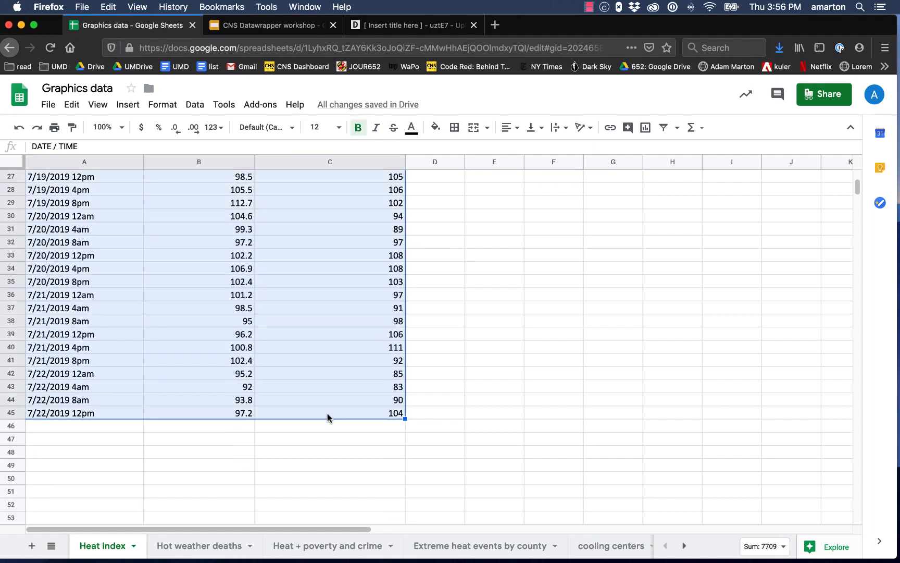
{"action": "left_click", "coordinate": [410, 29]}
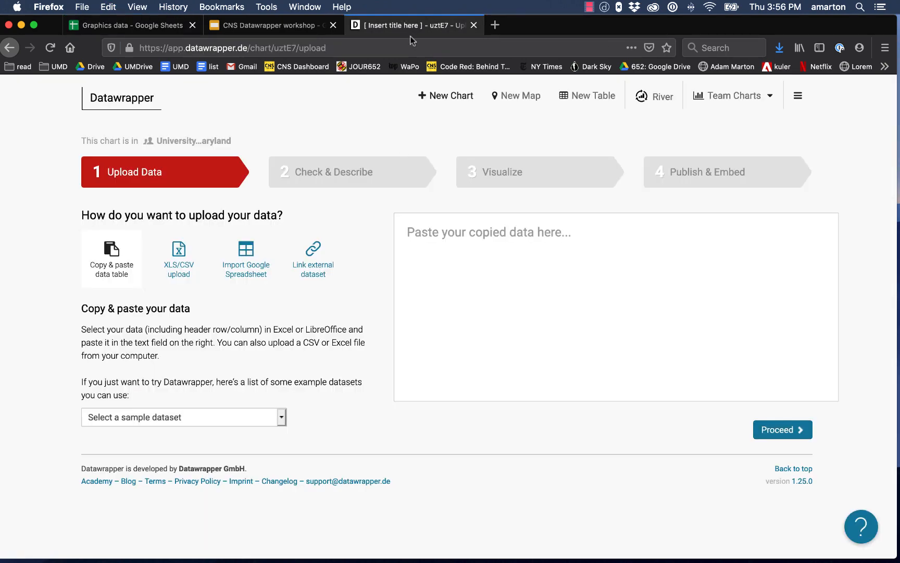
{"action": "left_click", "coordinate": [457, 288]}
{"action": "key", "text": "super+v"}
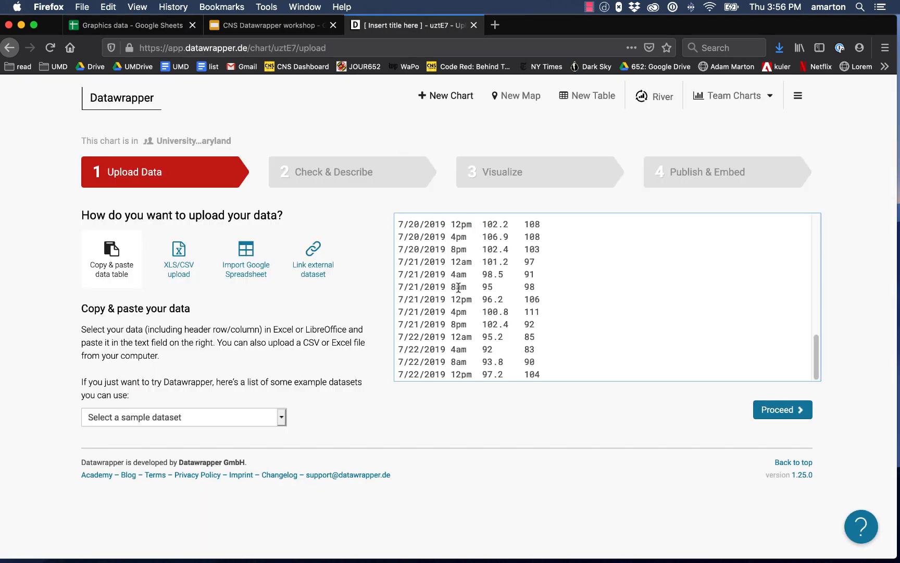
{"action": "scroll", "coordinate": [544, 301], "scroll_direction": "up", "scroll_amount": 5}
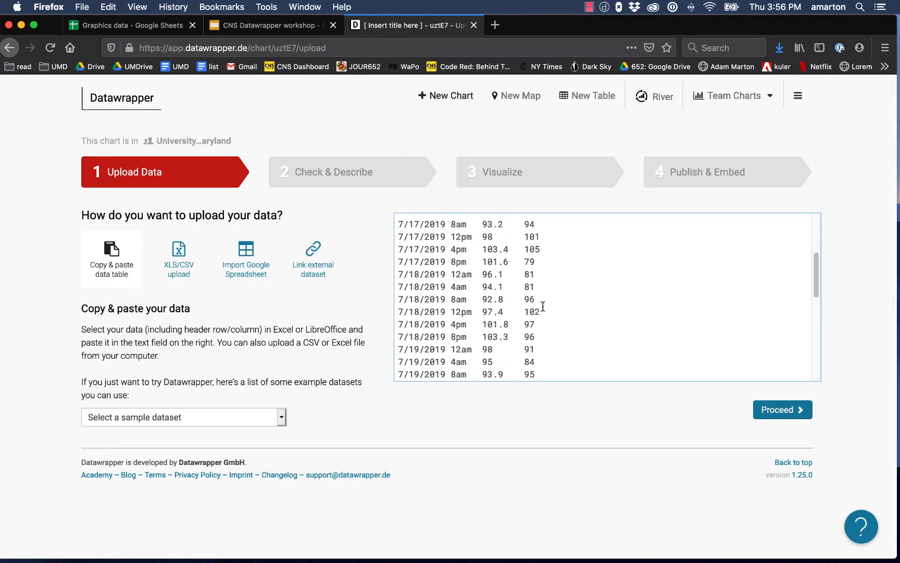
Accept the pasted heat index data and its column check, and continue to the chart visualization stage
{"action": "left_click", "coordinate": [775, 410]}
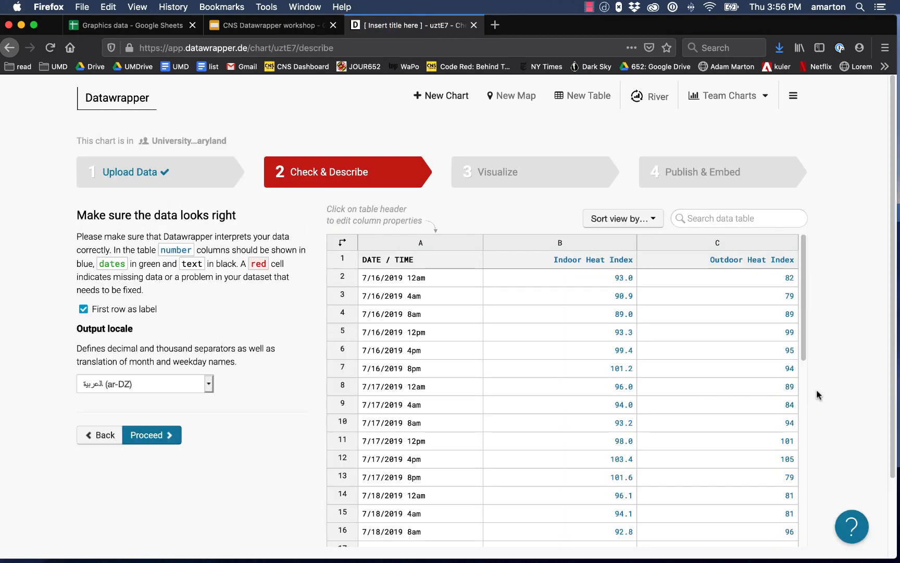
{"action": "scroll", "coordinate": [814, 347], "scroll_direction": "down", "scroll_amount": 3}
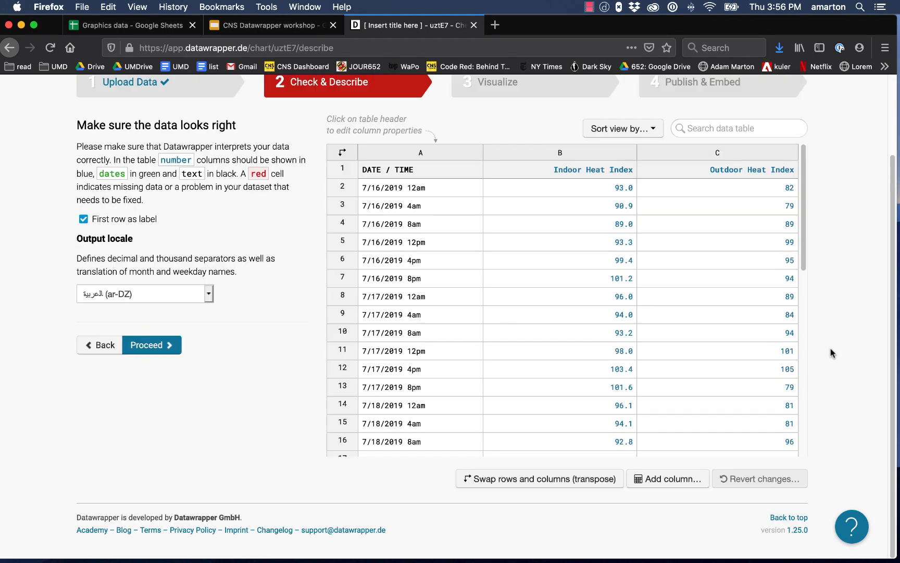
{"action": "scroll", "coordinate": [830, 348], "scroll_direction": "up", "scroll_amount": 1}
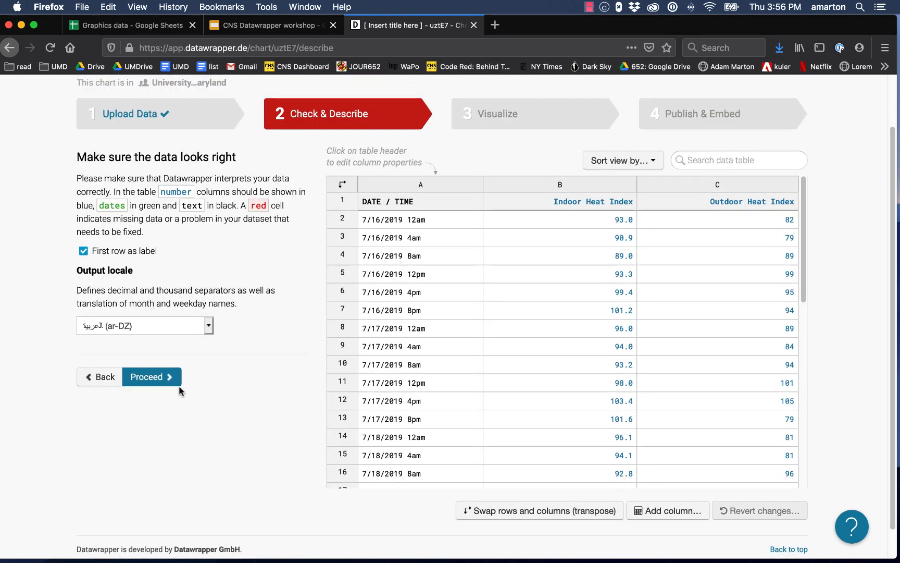
{"action": "left_click", "coordinate": [167, 383]}
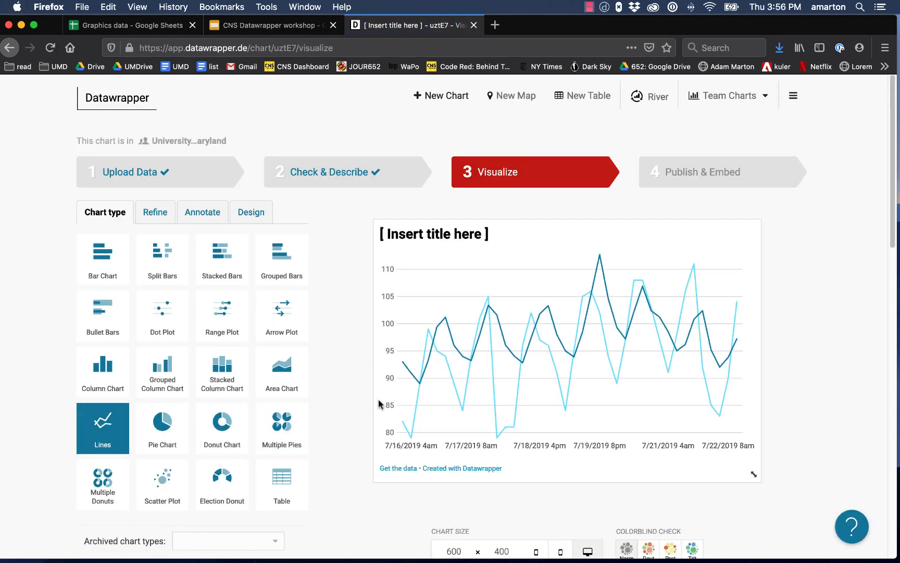
{"action": "scroll", "coordinate": [805, 317], "scroll_direction": "down", "scroll_amount": 1}
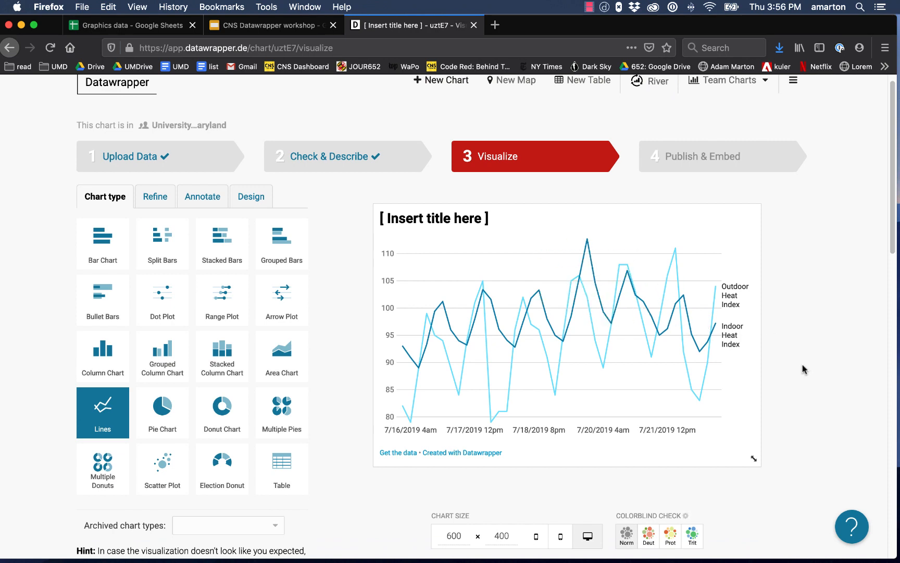
{"action": "scroll", "coordinate": [805, 369], "scroll_direction": "down", "scroll_amount": 1}
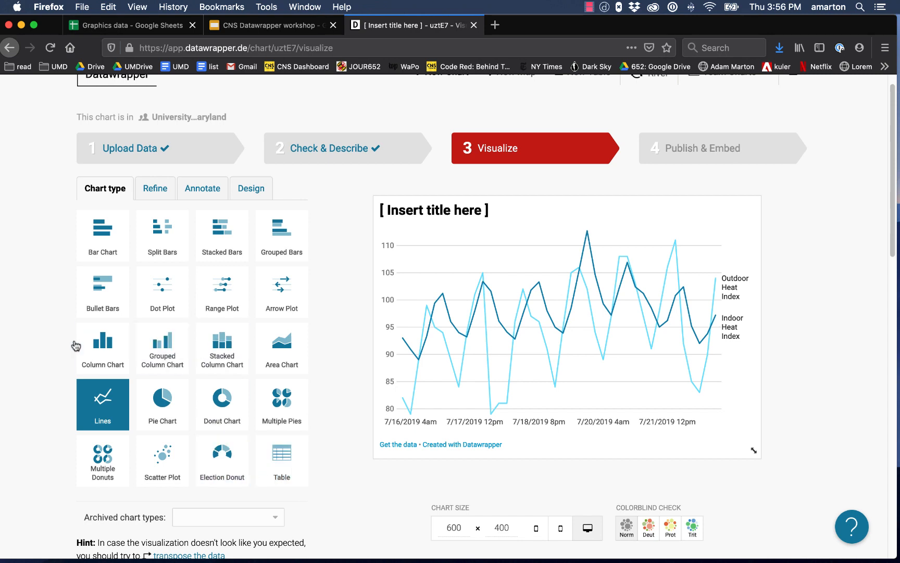
Try the Dot Plot, Range Plot and Arrow Plot chart types on the heat index data and return to Lines
{"action": "left_click", "coordinate": [155, 298]}
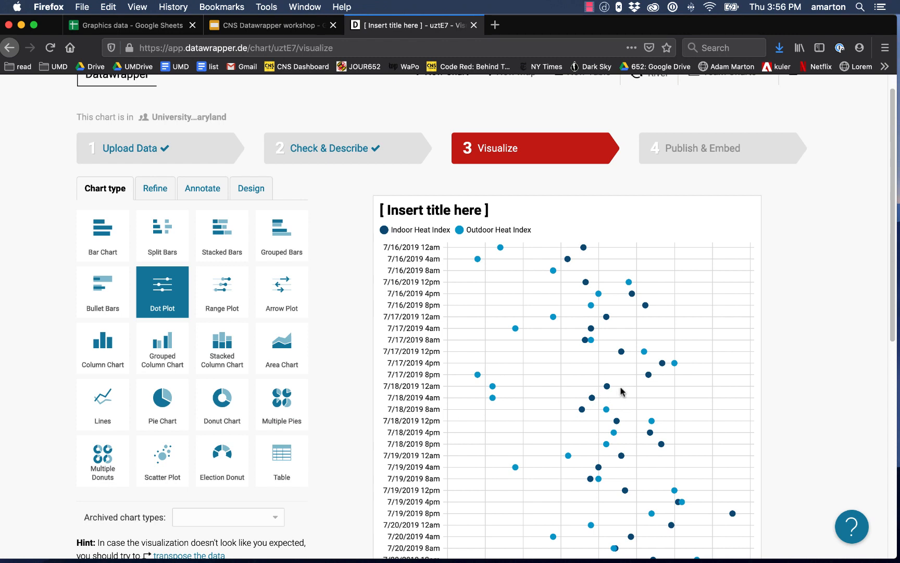
{"action": "scroll", "coordinate": [797, 349], "scroll_direction": "down", "scroll_amount": 1}
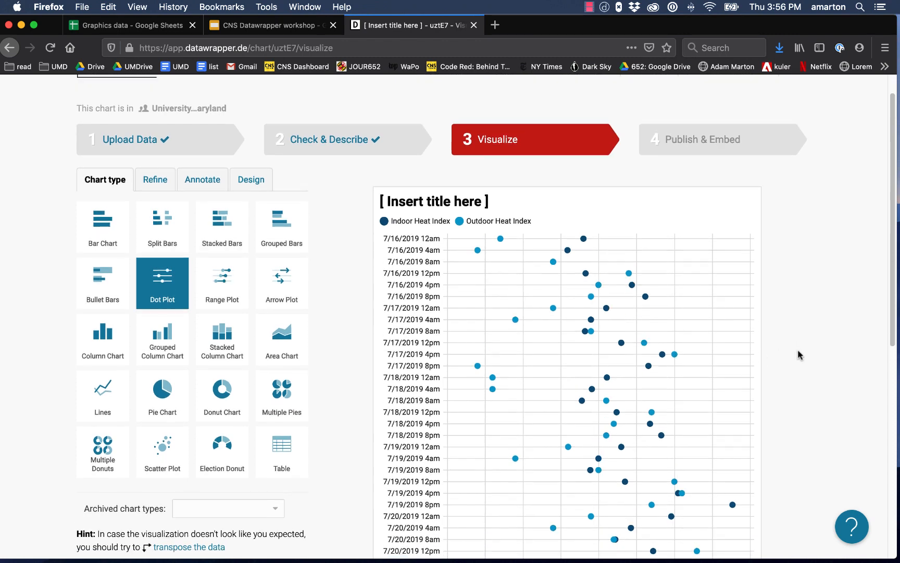
{"action": "left_click", "coordinate": [222, 285]}
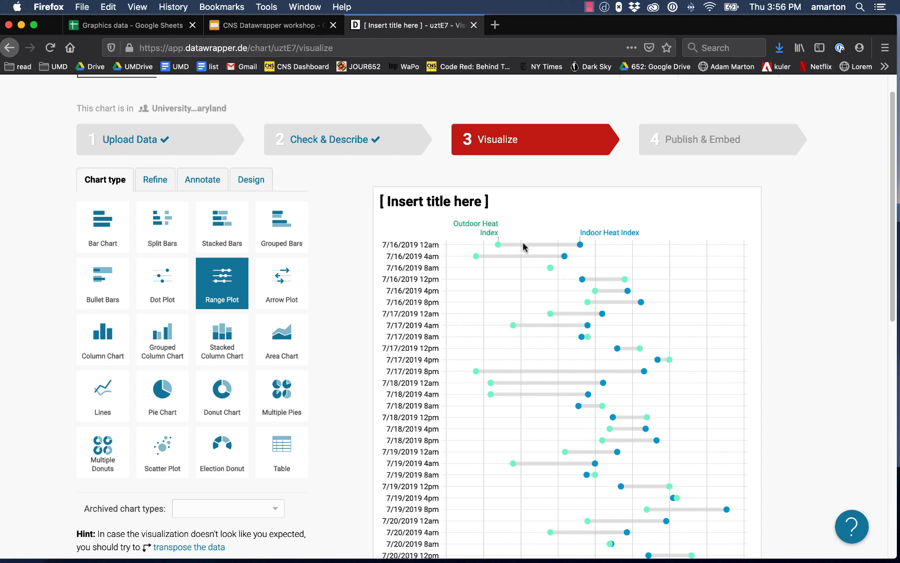
{"action": "left_click", "coordinate": [293, 299]}
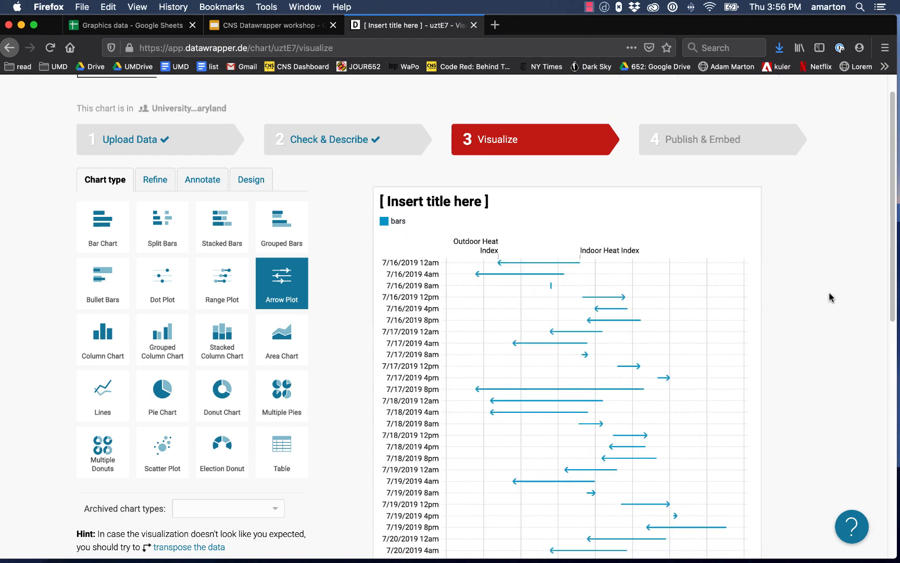
{"action": "scroll", "coordinate": [821, 302], "scroll_direction": "down", "scroll_amount": 5}
{"action": "scroll", "coordinate": [831, 297], "scroll_direction": "up", "scroll_amount": 5}
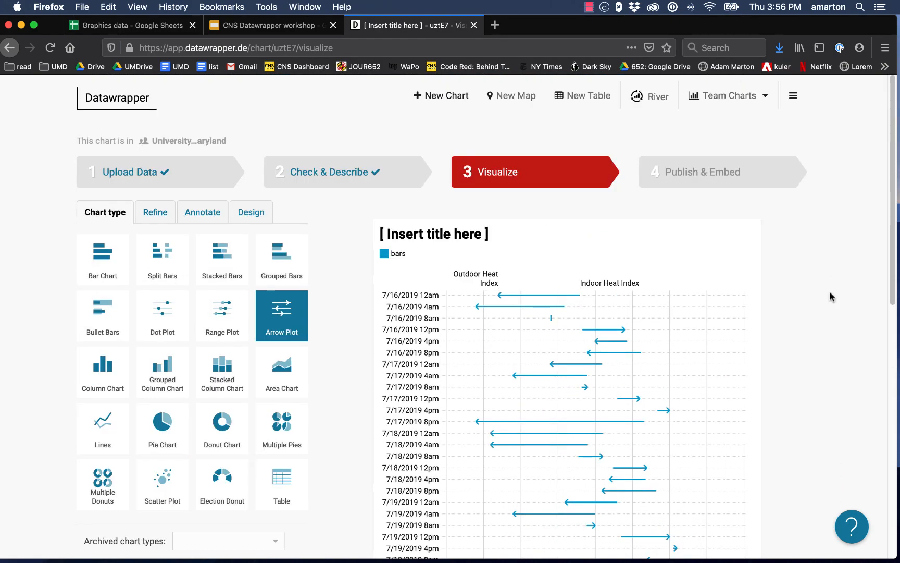
{"action": "left_click", "coordinate": [111, 423]}
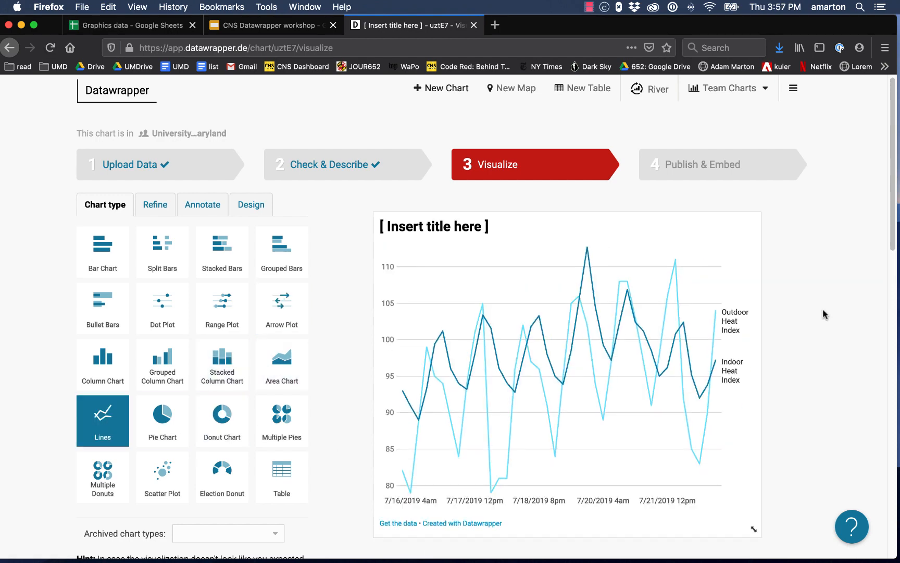
Open the line chart's refinement settings and examine the axis options and the data points along the Outdoor Heat Index line
{"action": "scroll", "coordinate": [826, 314], "scroll_direction": "down", "scroll_amount": 1}
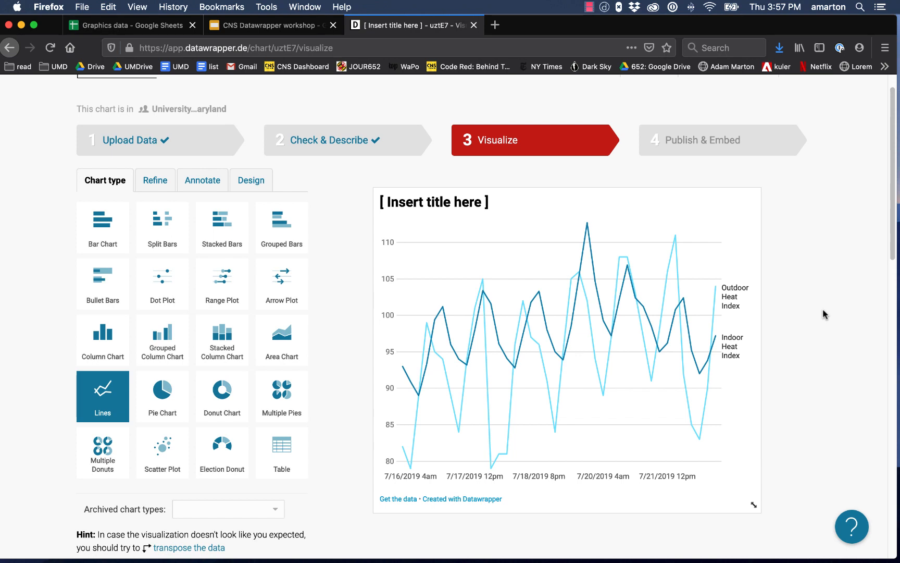
{"action": "scroll", "coordinate": [823, 314], "scroll_direction": "down", "scroll_amount": 1}
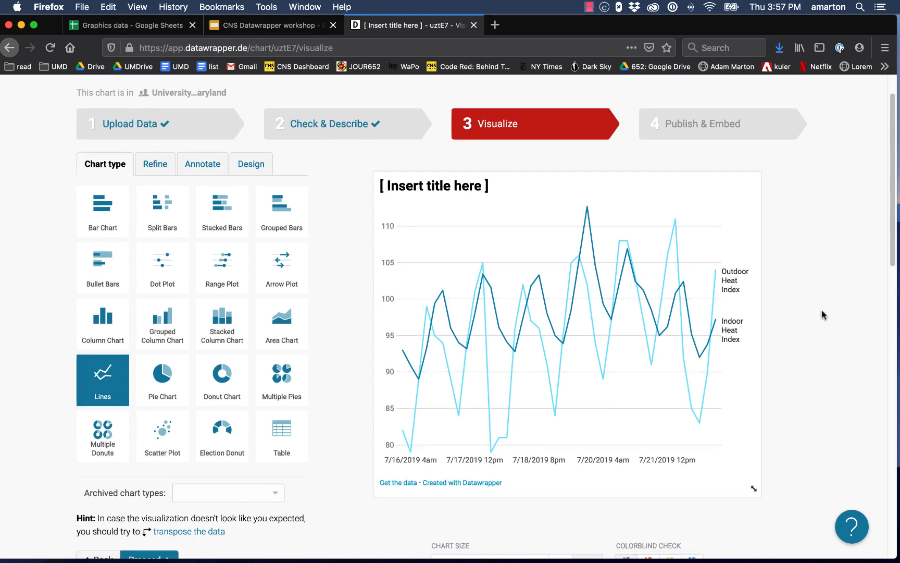
{"action": "scroll", "coordinate": [823, 314], "scroll_direction": "down", "scroll_amount": 1}
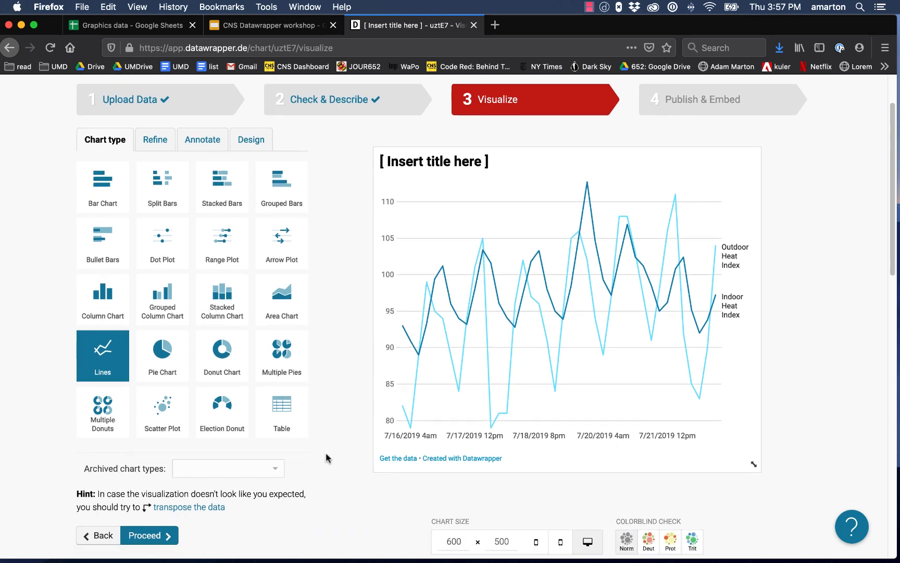
{"action": "scroll", "coordinate": [269, 436], "scroll_direction": "up", "scroll_amount": 1}
{"action": "left_click", "coordinate": [155, 165]}
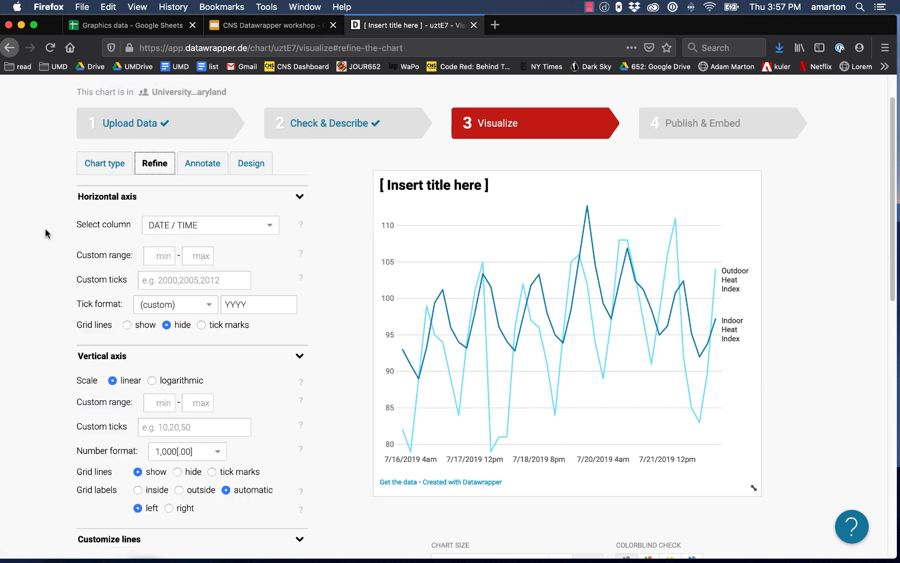
{"action": "scroll", "coordinate": [47, 233], "scroll_direction": "down", "scroll_amount": 1}
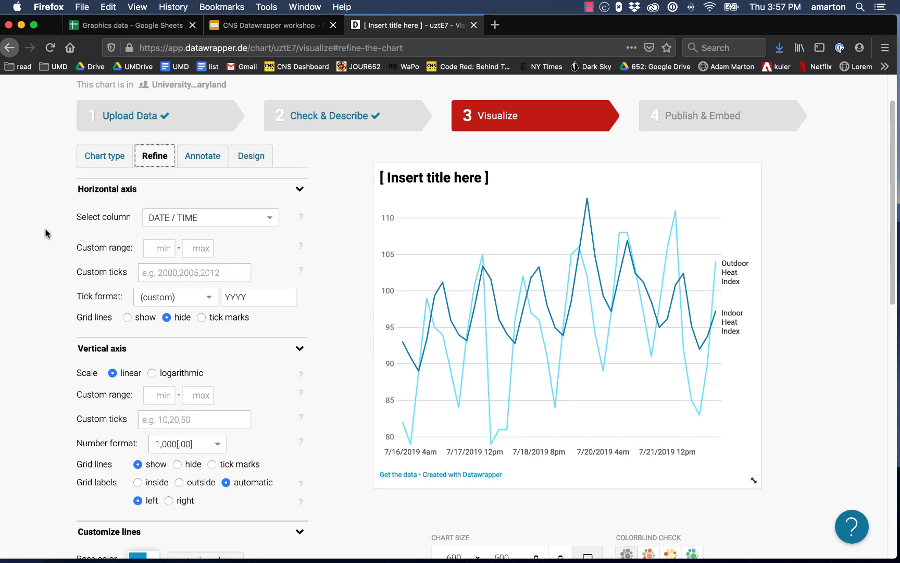
{"action": "scroll", "coordinate": [46, 234], "scroll_direction": "down", "scroll_amount": 3}
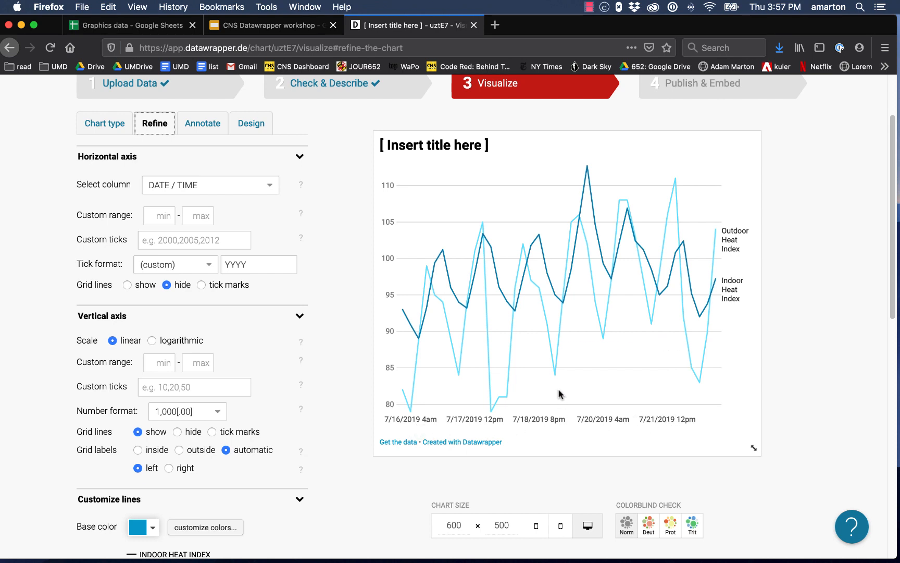
{"action": "mouse_move", "coordinate": [547, 322]}
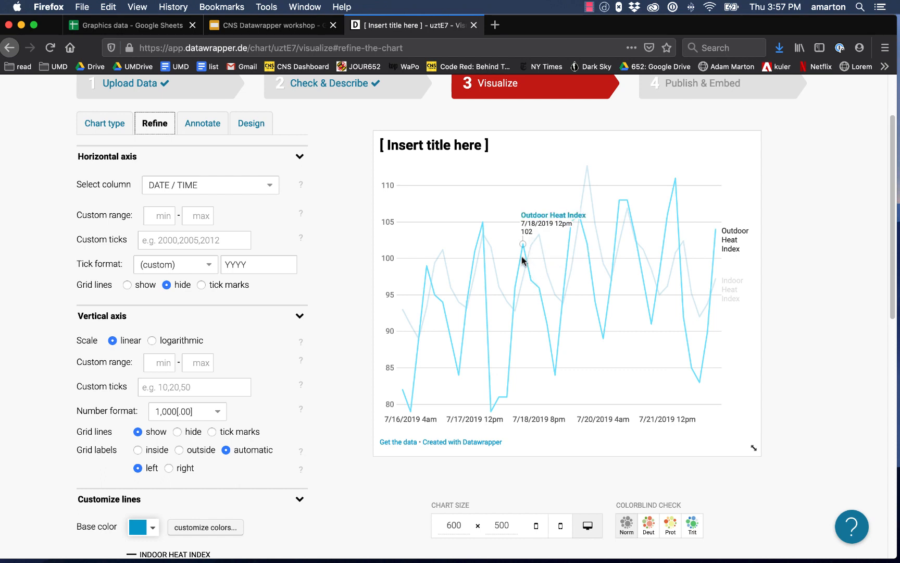
{"action": "mouse_move", "coordinate": [516, 327]}
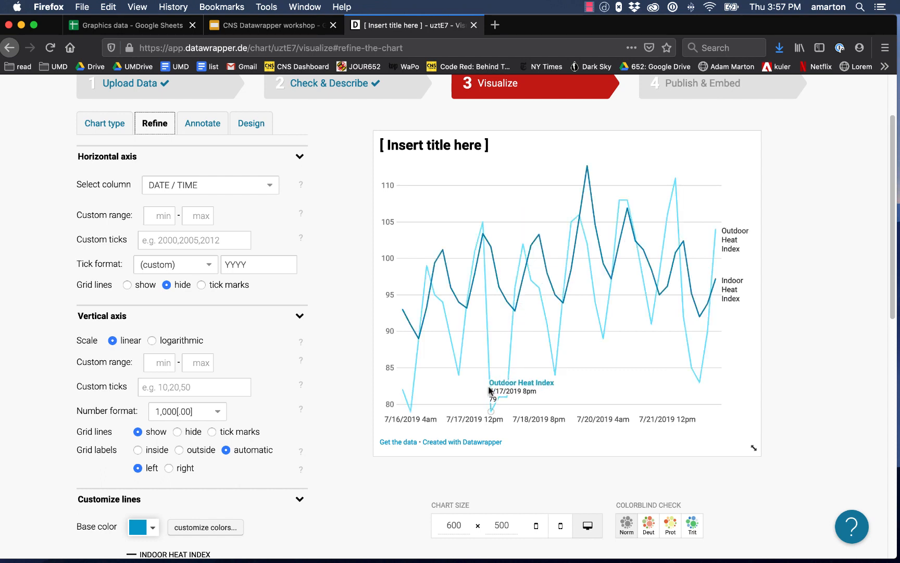
{"action": "mouse_move", "coordinate": [490, 302]}
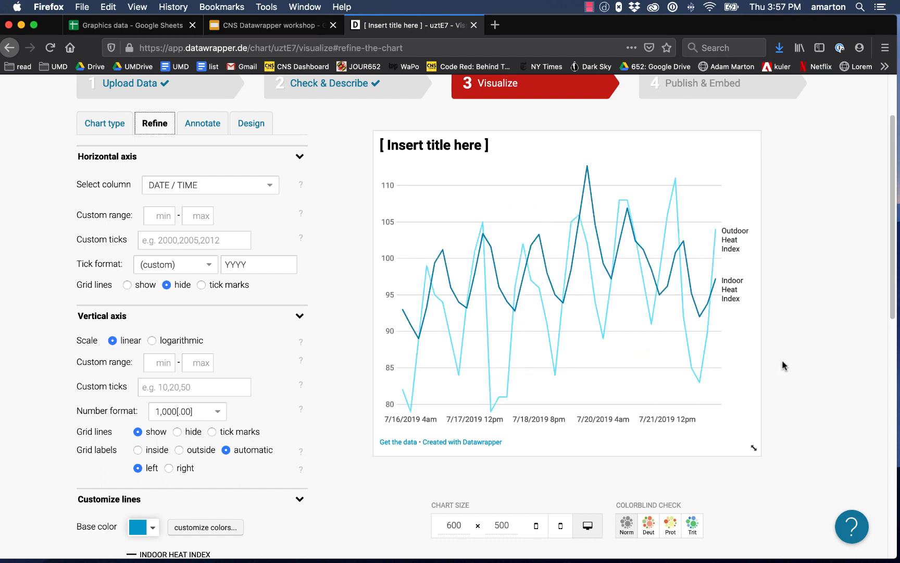
Set the base color of the chart lines to red (#c71e1d)
{"action": "scroll", "coordinate": [58, 386], "scroll_direction": "down", "scroll_amount": 1}
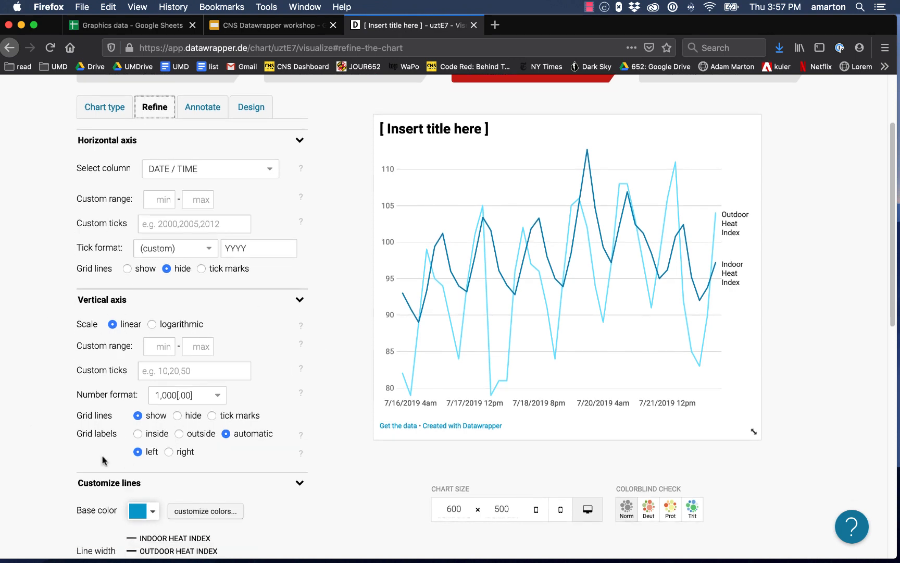
{"action": "scroll", "coordinate": [72, 442], "scroll_direction": "down", "scroll_amount": 5}
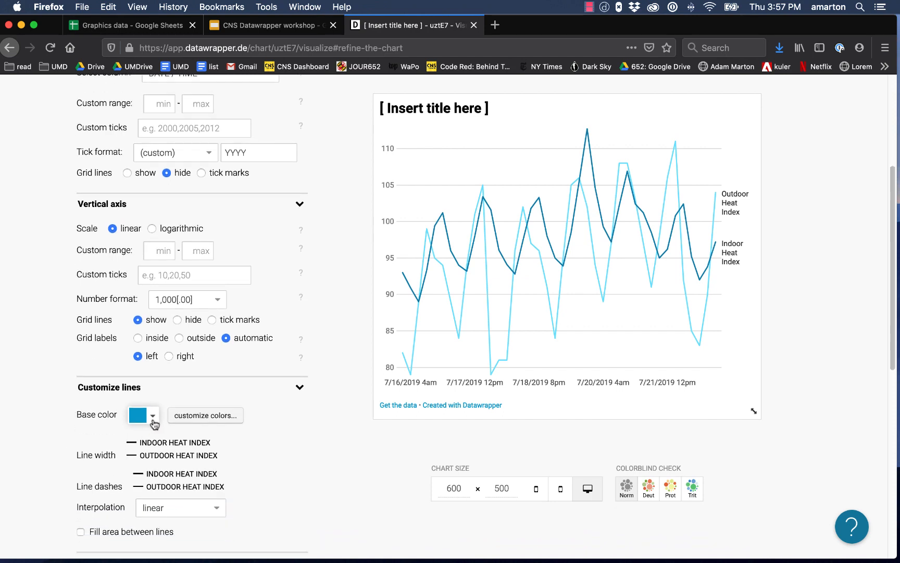
{"action": "left_click", "coordinate": [153, 417]}
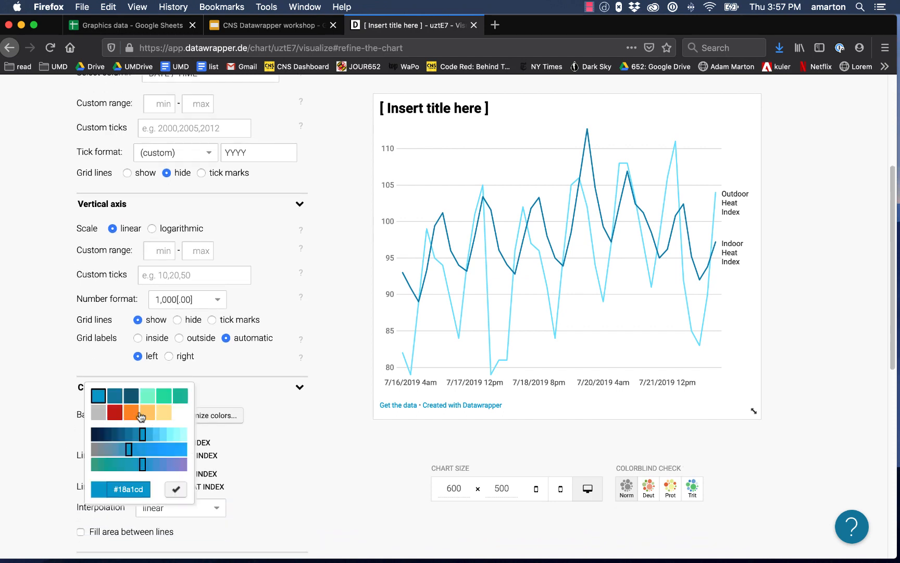
{"action": "left_click", "coordinate": [160, 398]}
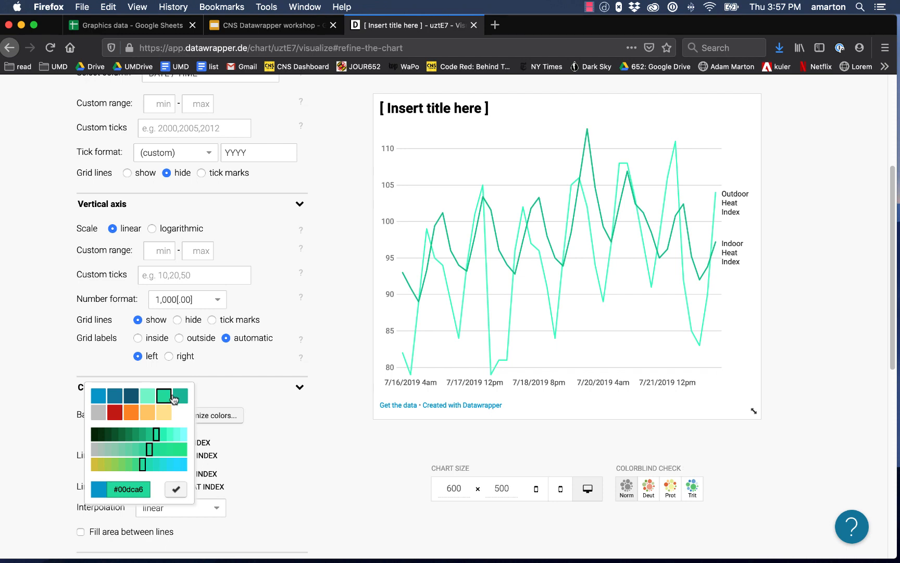
{"action": "left_click", "coordinate": [180, 396]}
{"action": "left_click", "coordinate": [117, 414]}
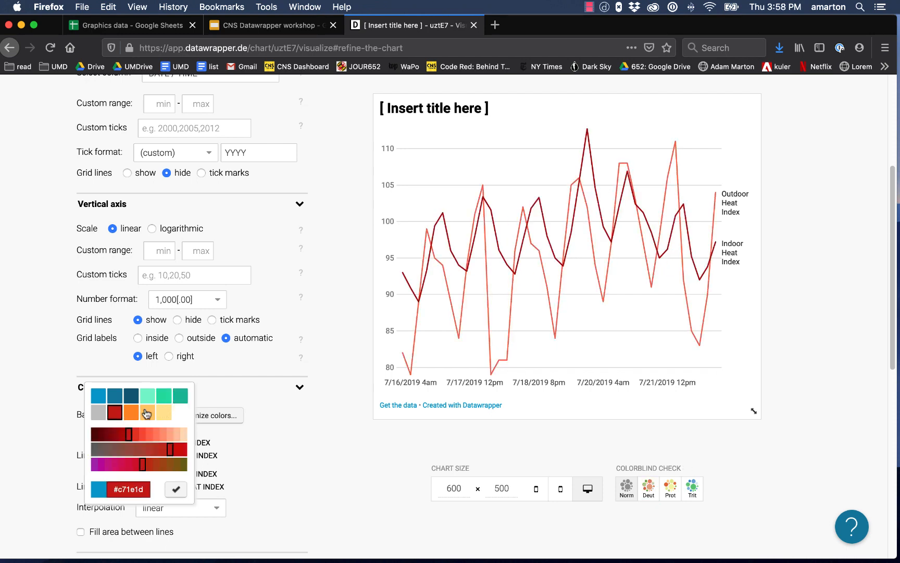
{"action": "left_click", "coordinate": [288, 452]}
Give the Indoor Heat Index line its own purple color, #a789c7
{"action": "left_click", "coordinate": [208, 420]}
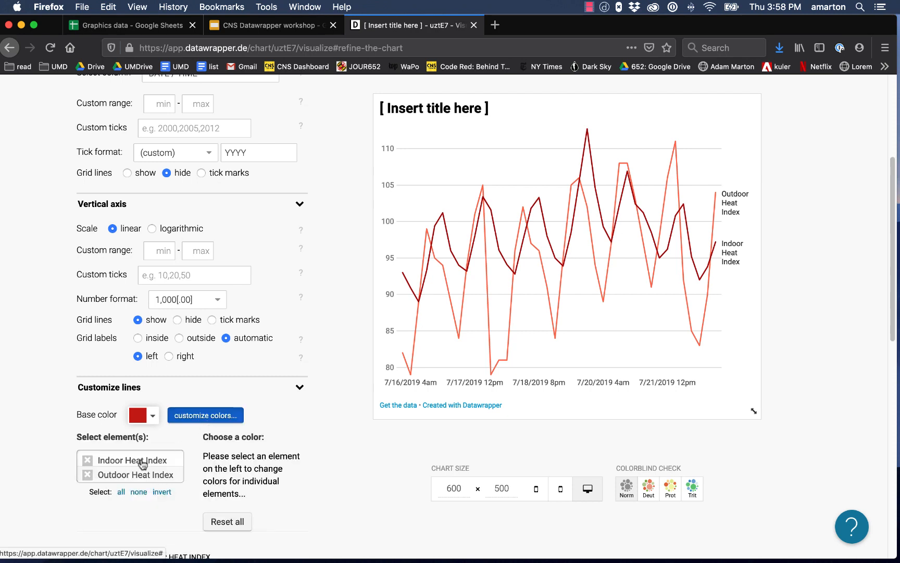
{"action": "left_click", "coordinate": [142, 463]}
{"action": "left_click", "coordinate": [228, 459]}
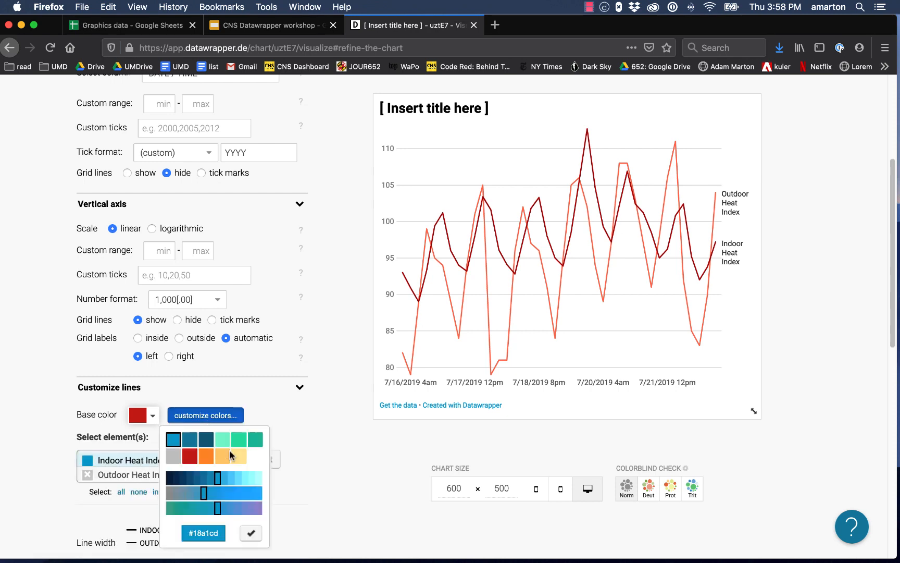
{"action": "left_click", "coordinate": [242, 511]}
{"action": "left_click", "coordinate": [243, 512]}
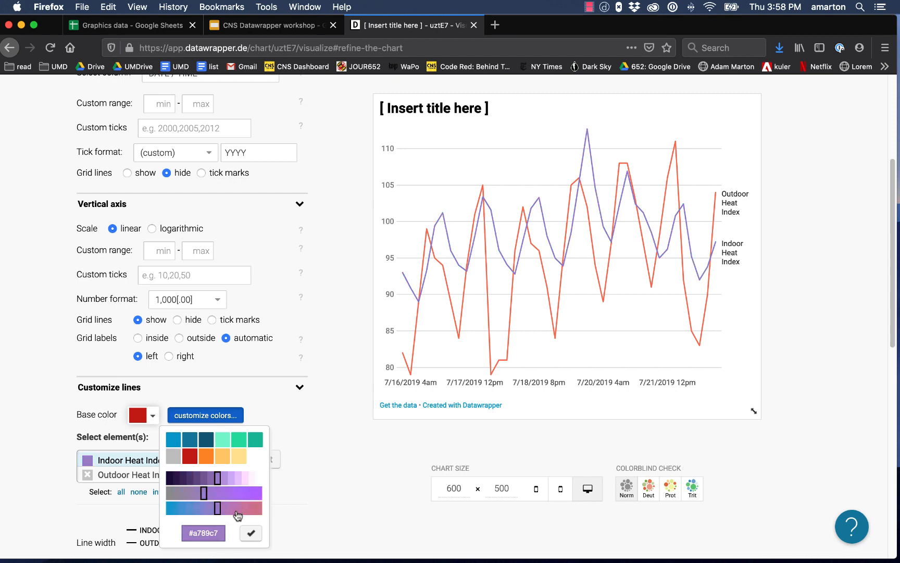
{"action": "left_click", "coordinate": [250, 532]}
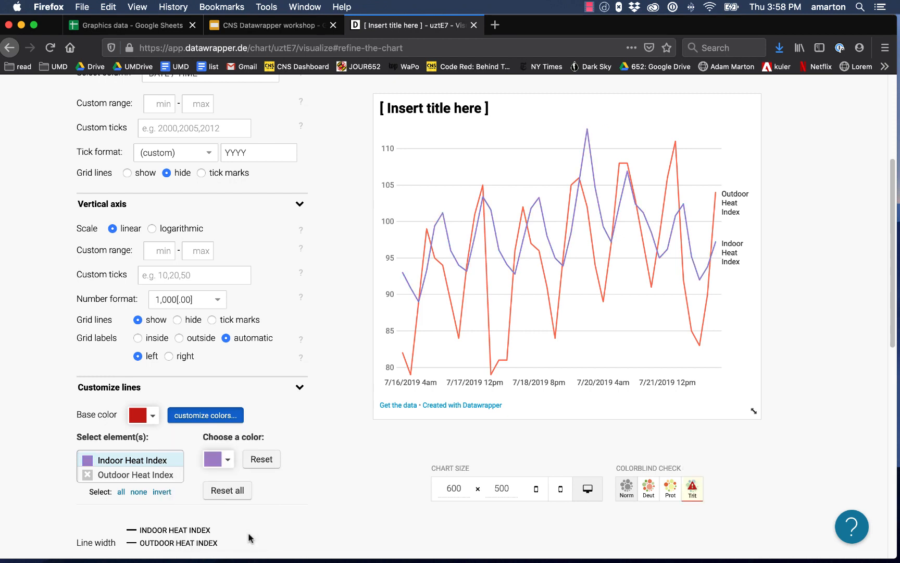
Give the Outdoor Heat Index line its own red color, #c71e1d
{"action": "left_click", "coordinate": [165, 476]}
{"action": "left_click", "coordinate": [229, 460]}
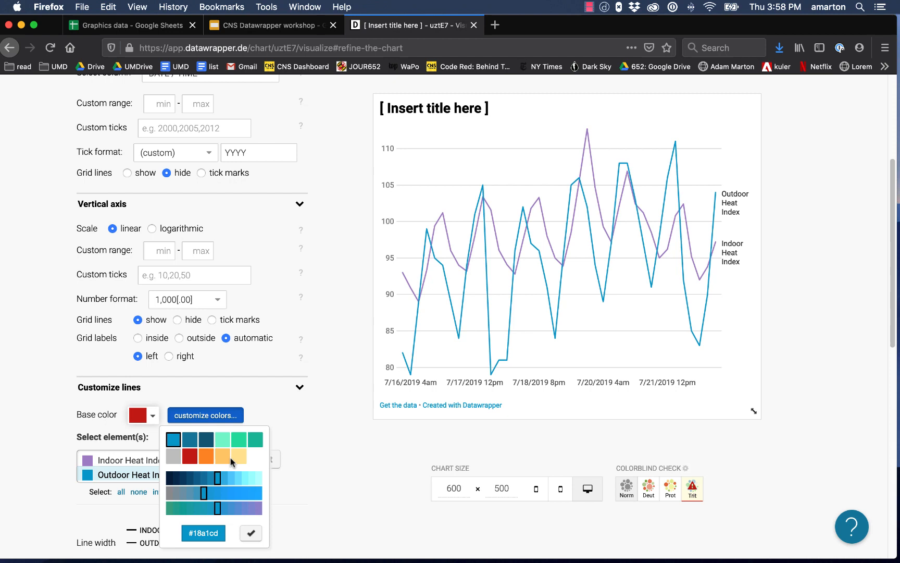
{"action": "left_click", "coordinate": [190, 457]}
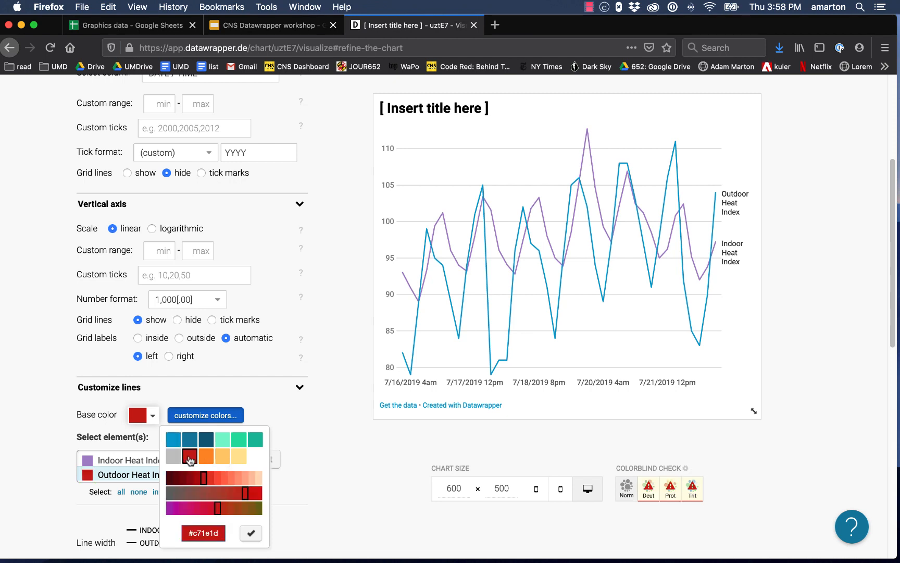
{"action": "left_click", "coordinate": [313, 487]}
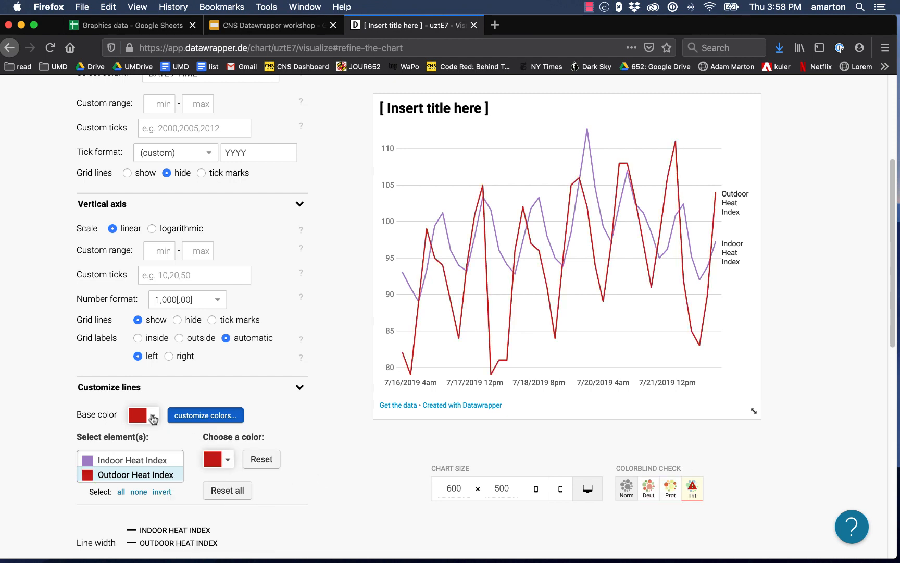
Reset all individual line colors and leave the base color at red
{"action": "left_click", "coordinate": [221, 489]}
{"action": "left_click", "coordinate": [151, 416]}
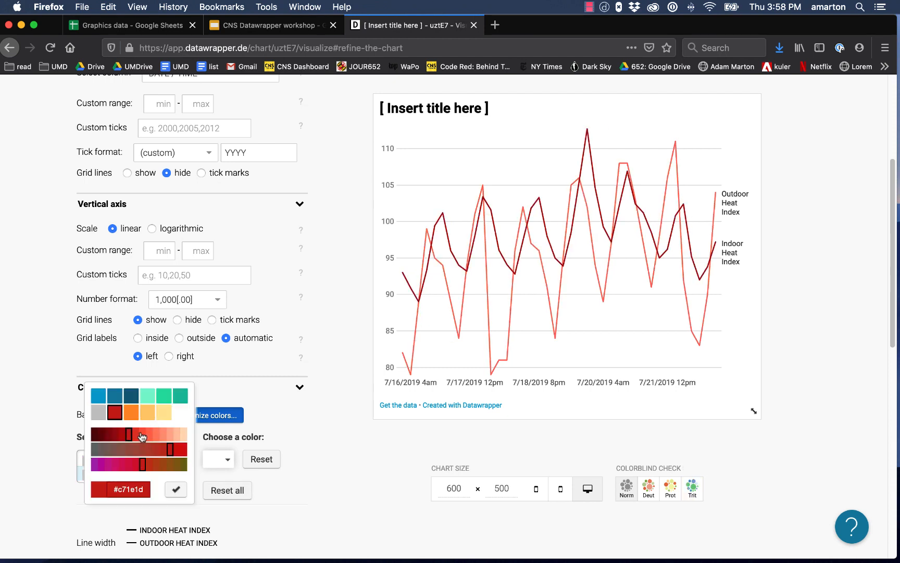
{"action": "left_click", "coordinate": [343, 501]}
{"action": "scroll", "coordinate": [317, 476], "scroll_direction": "down", "scroll_amount": 3}
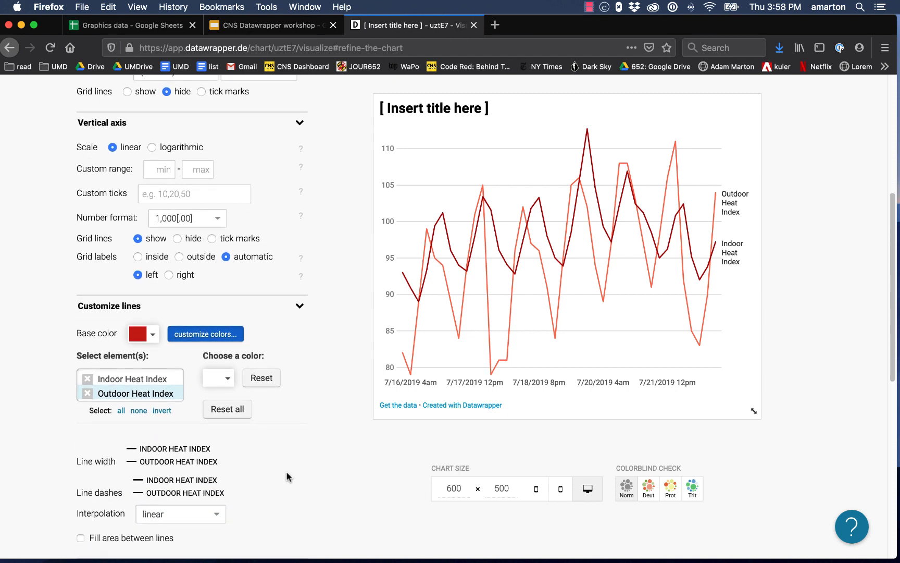
Try thicker and thinner widths for the Indoor Heat Index line, ending on its starting width
{"action": "left_click", "coordinate": [133, 449]}
{"action": "left_click", "coordinate": [133, 448]}
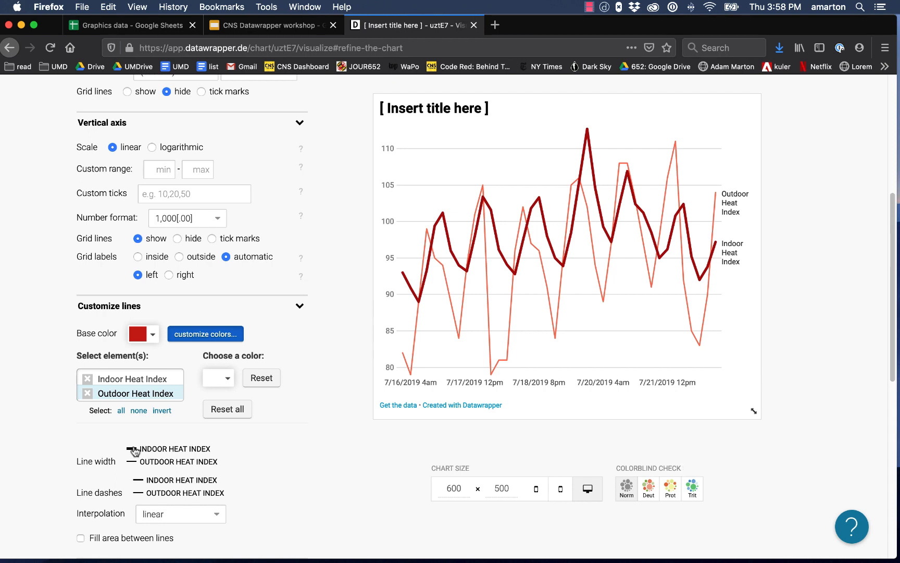
{"action": "left_click", "coordinate": [133, 448]}
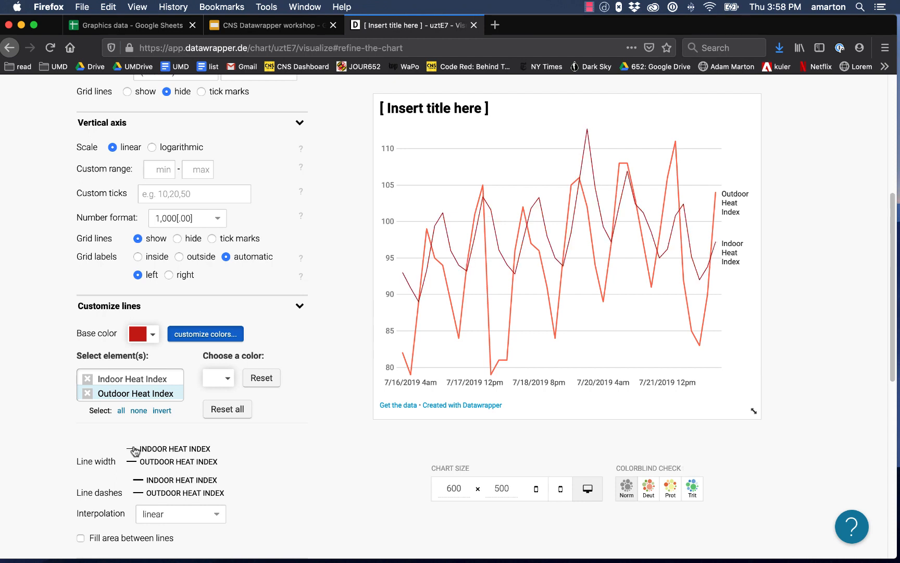
{"action": "left_click", "coordinate": [133, 449]}
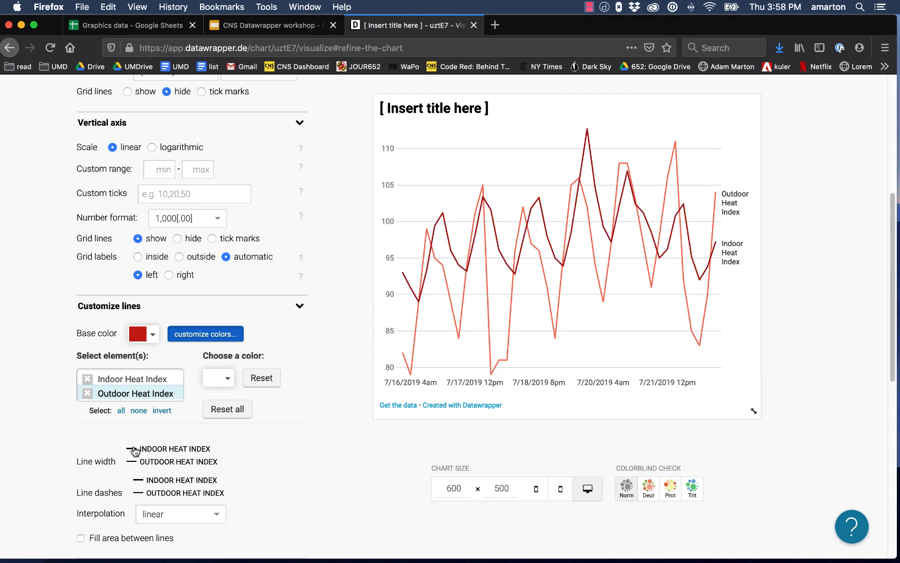
Try the dashed styles on the Indoor Heat Index line, ending on a solid line
{"action": "scroll", "coordinate": [285, 456], "scroll_direction": "down", "scroll_amount": 1}
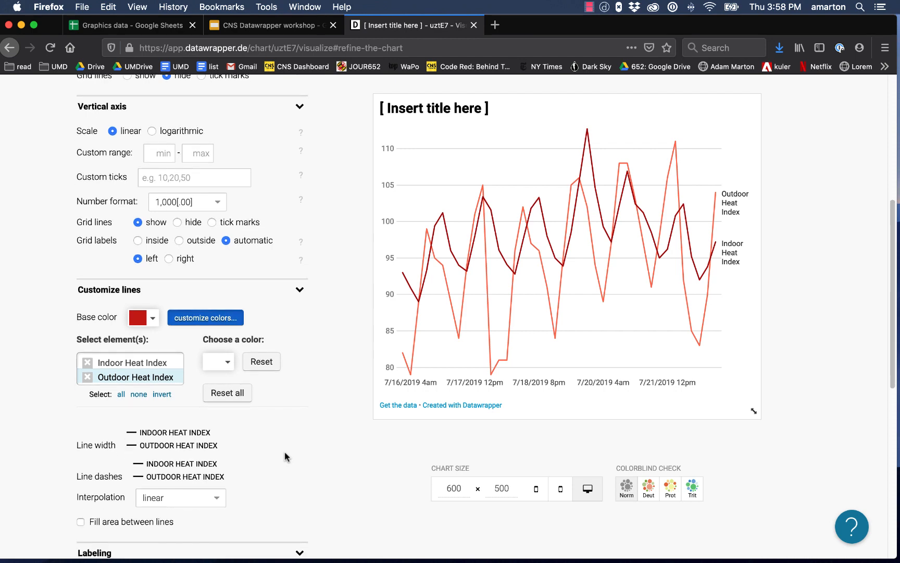
{"action": "scroll", "coordinate": [285, 452], "scroll_direction": "down", "scroll_amount": 2}
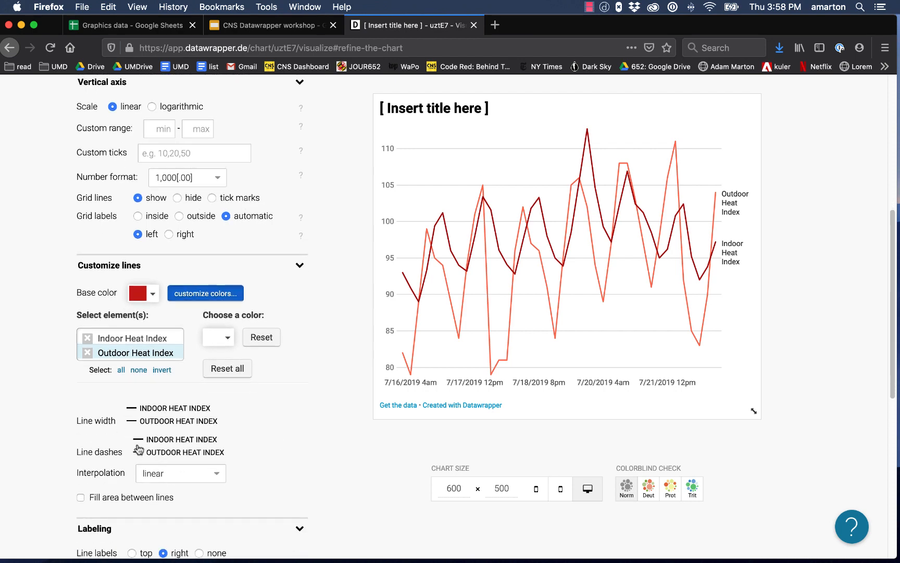
{"action": "left_click", "coordinate": [139, 440]}
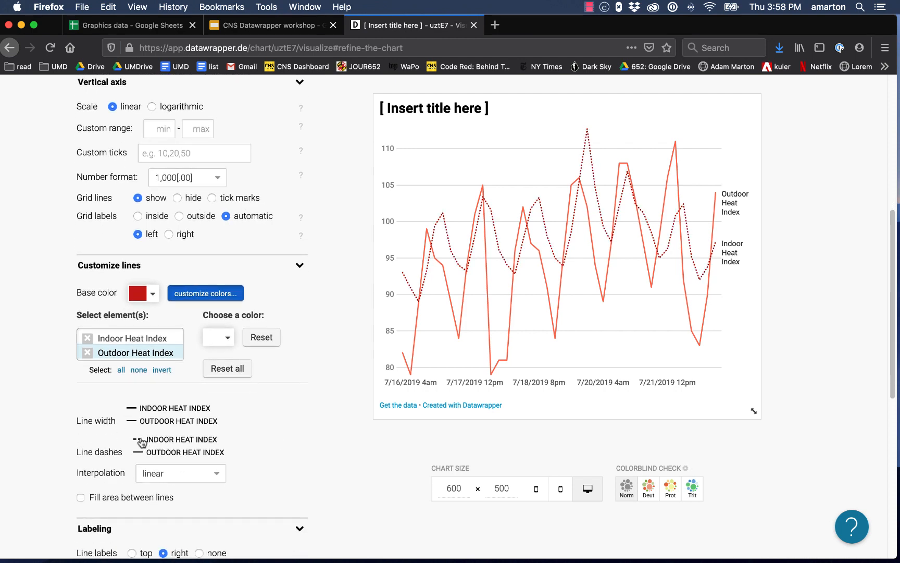
{"action": "left_click", "coordinate": [141, 441]}
{"action": "left_click", "coordinate": [142, 441]}
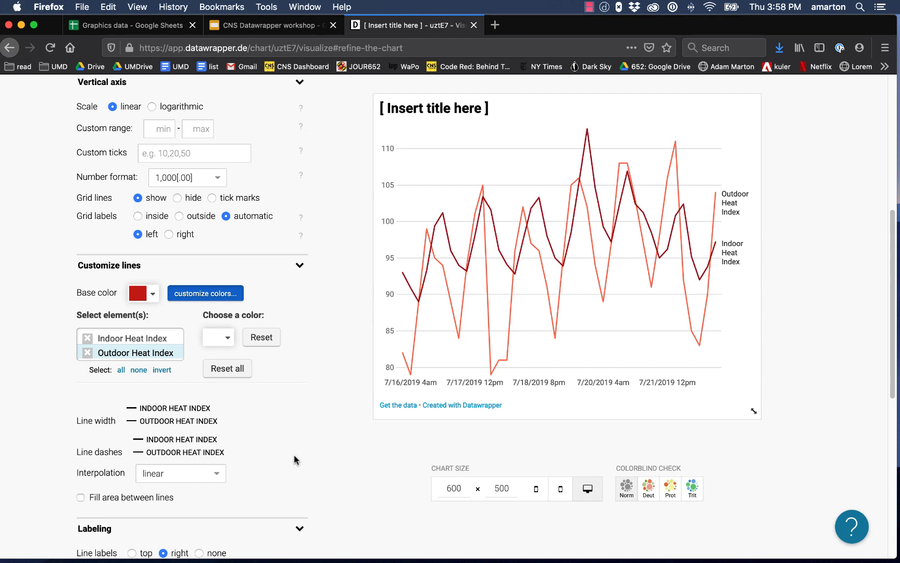
Try the curved interpolation for the lines and settle on curved (natural)
{"action": "scroll", "coordinate": [300, 459], "scroll_direction": "down", "scroll_amount": 2}
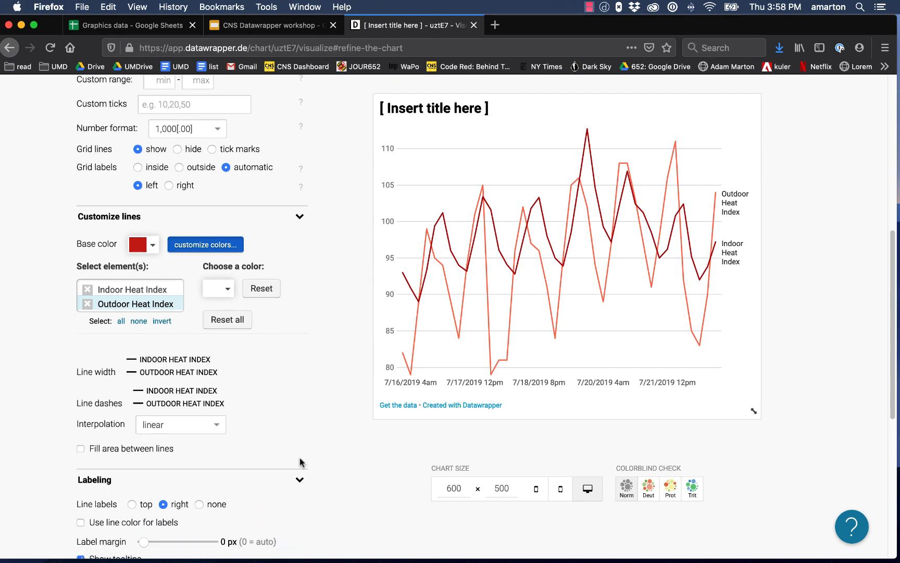
{"action": "left_click", "coordinate": [216, 426]}
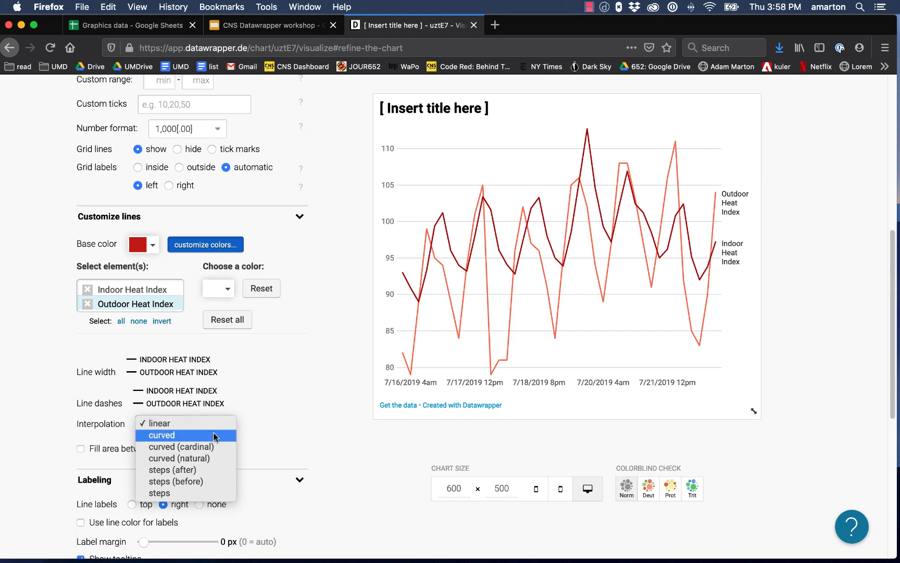
{"action": "left_click", "coordinate": [214, 434]}
{"action": "left_click", "coordinate": [214, 425]}
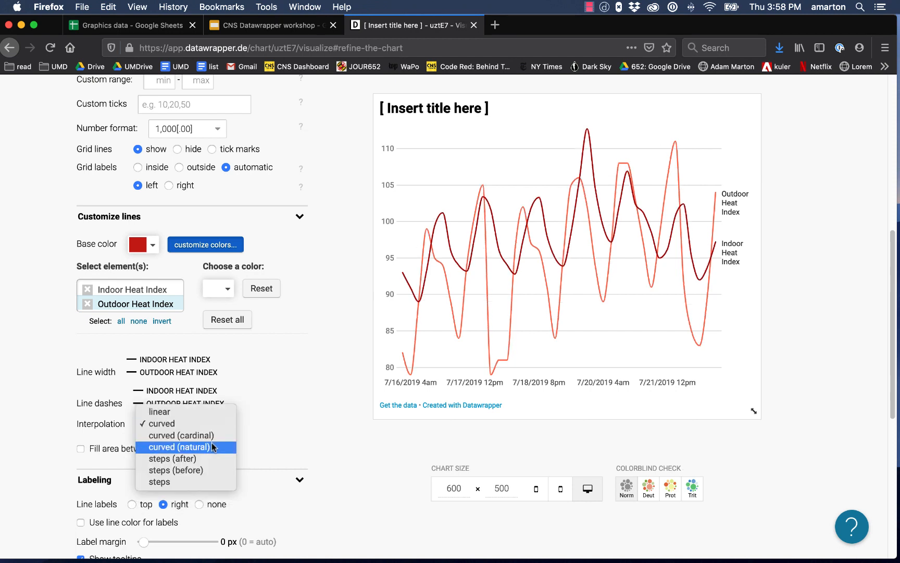
{"action": "left_click", "coordinate": [212, 444]}
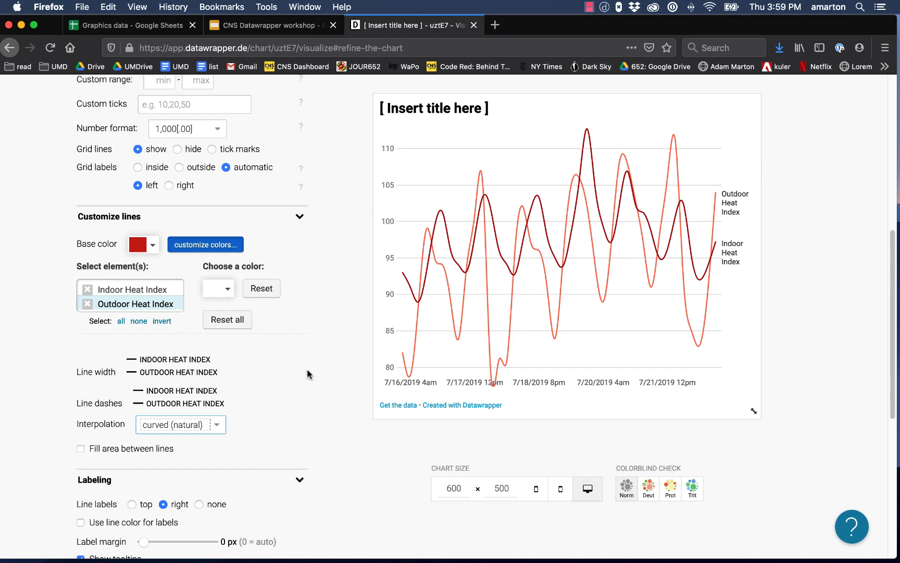
Try filling the area between the two lines and turn the fill off again
{"action": "left_click", "coordinate": [108, 452]}
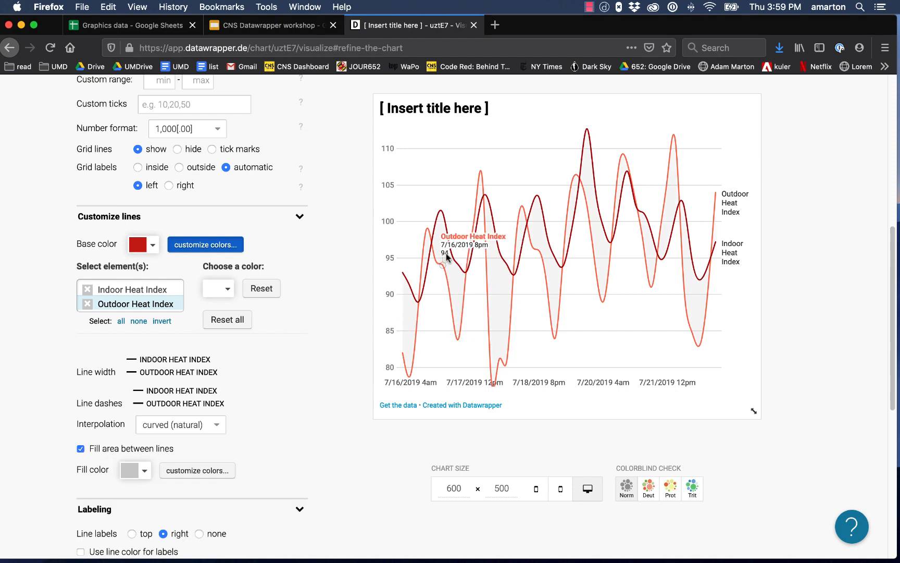
{"action": "scroll", "coordinate": [326, 409], "scroll_direction": "down", "scroll_amount": 1}
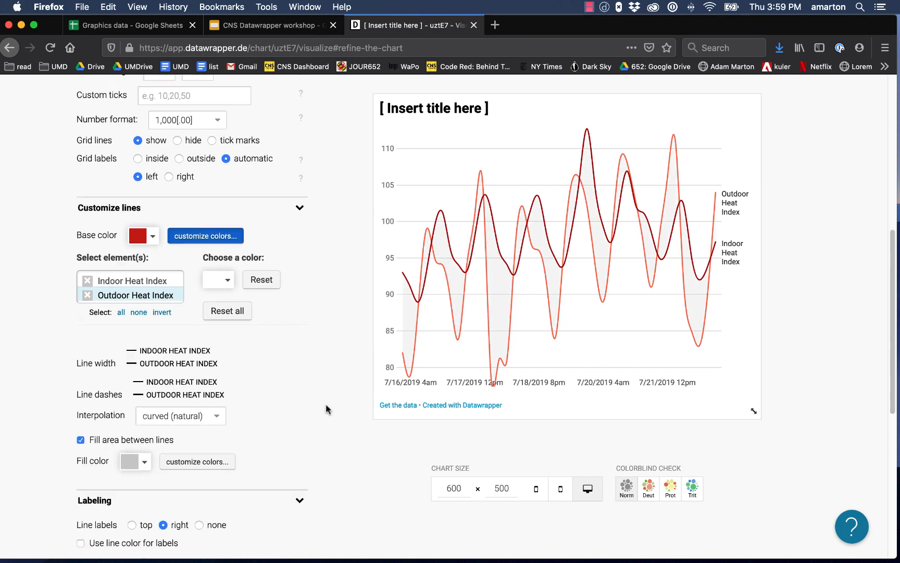
{"action": "left_click", "coordinate": [82, 441]}
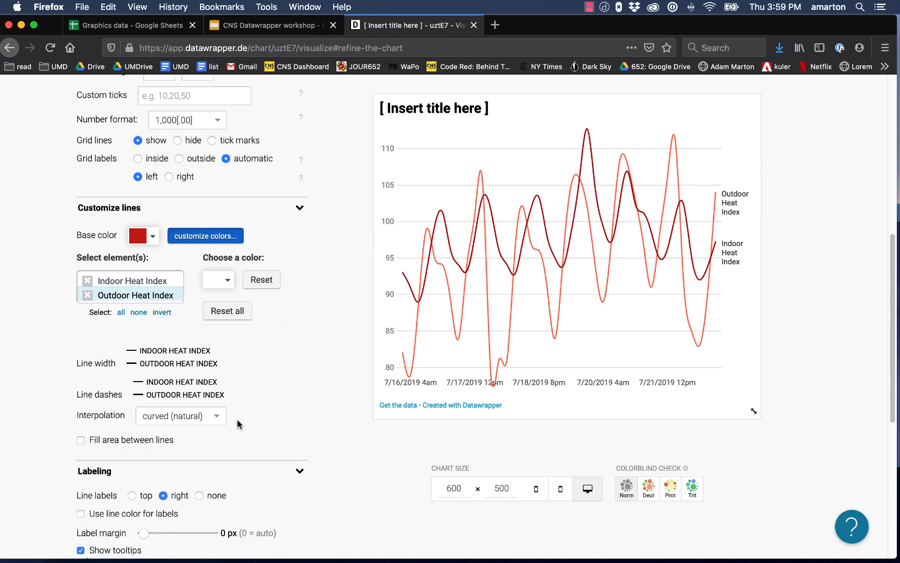
Place the line labels at the top of the chart
{"action": "scroll", "coordinate": [315, 398], "scroll_direction": "down", "scroll_amount": 1}
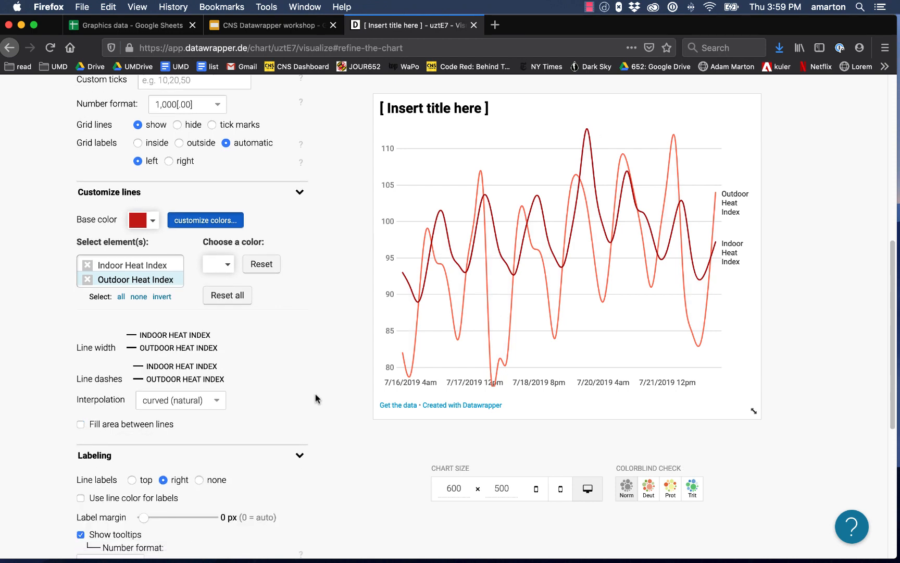
{"action": "scroll", "coordinate": [315, 399], "scroll_direction": "down", "scroll_amount": 5}
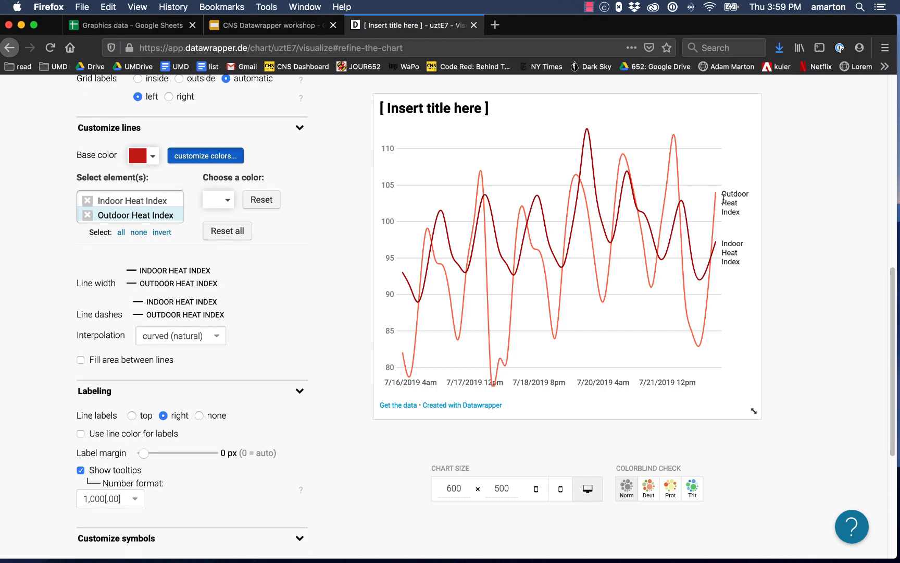
{"action": "left_click", "coordinate": [133, 416]}
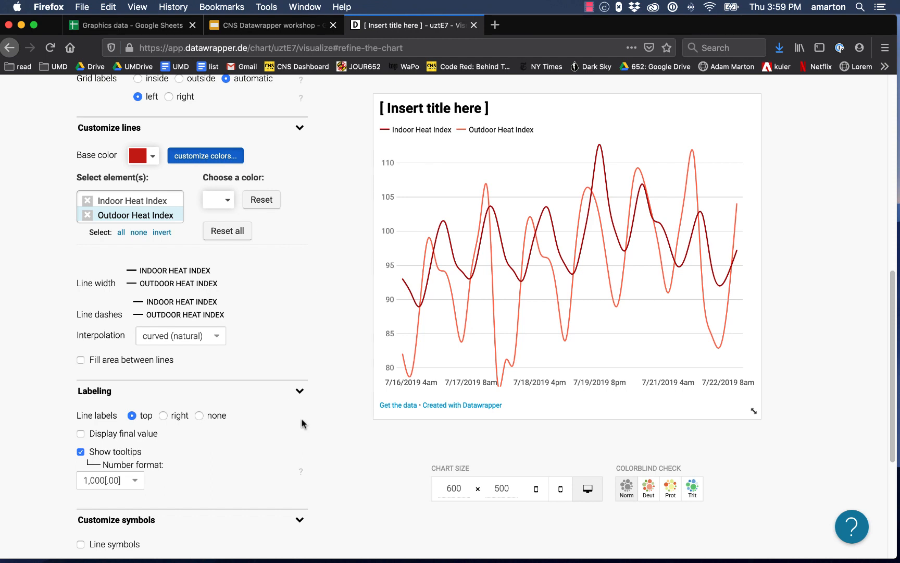
Review the tooltip options and turn on symbols for the chart lines
{"action": "scroll", "coordinate": [305, 422], "scroll_direction": "down", "scroll_amount": 2}
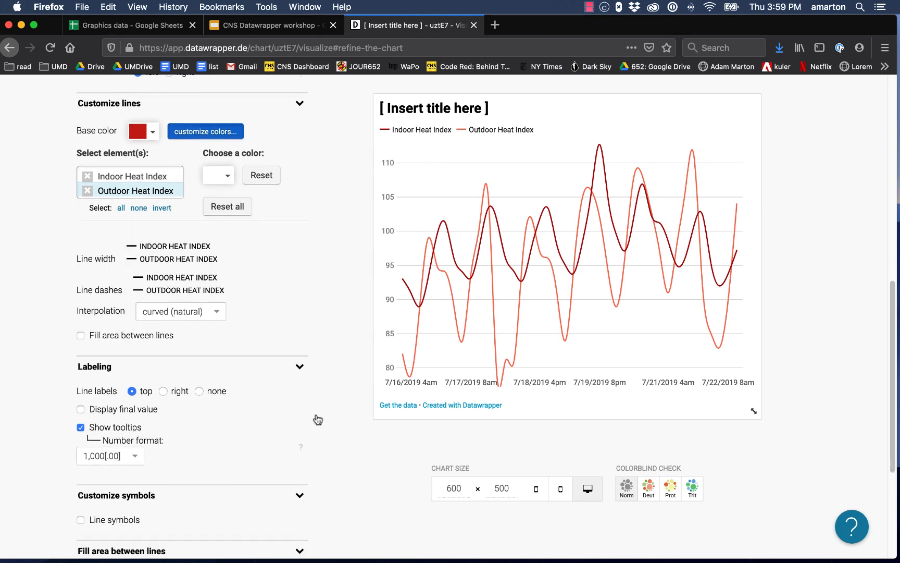
{"action": "scroll", "coordinate": [318, 420], "scroll_direction": "down", "scroll_amount": 1}
{"action": "mouse_move", "coordinate": [539, 254]}
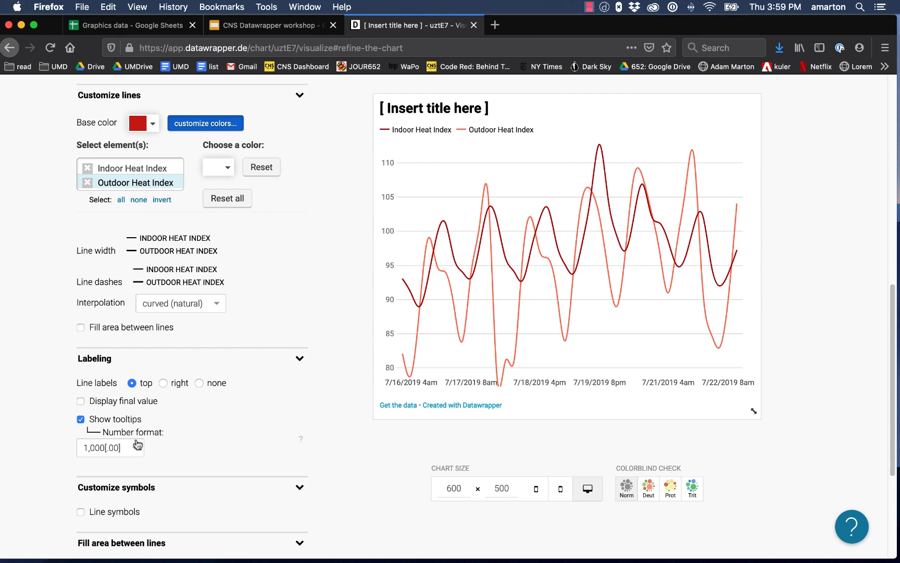
{"action": "scroll", "coordinate": [299, 431], "scroll_direction": "down", "scroll_amount": 1}
{"action": "mouse_move", "coordinate": [302, 428]}
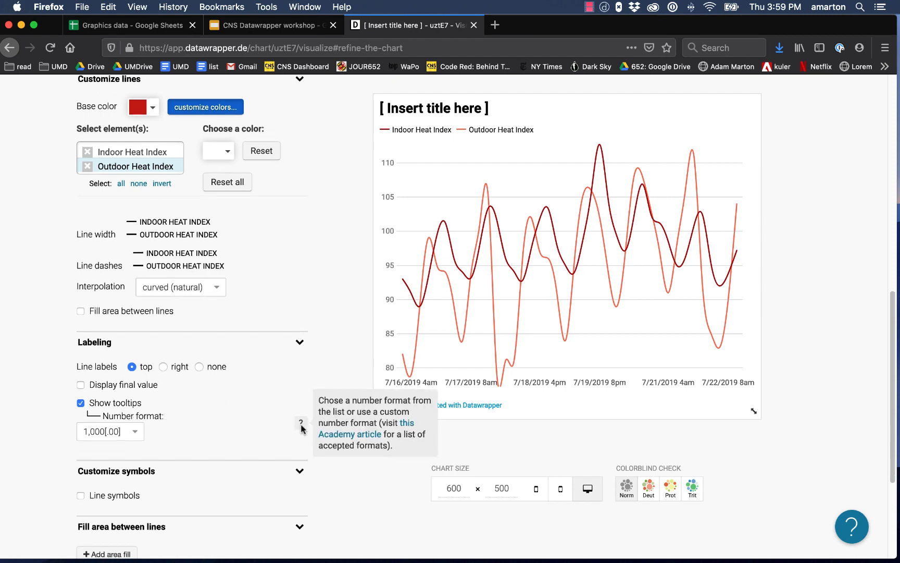
{"action": "scroll", "coordinate": [313, 427], "scroll_direction": "down", "scroll_amount": 4}
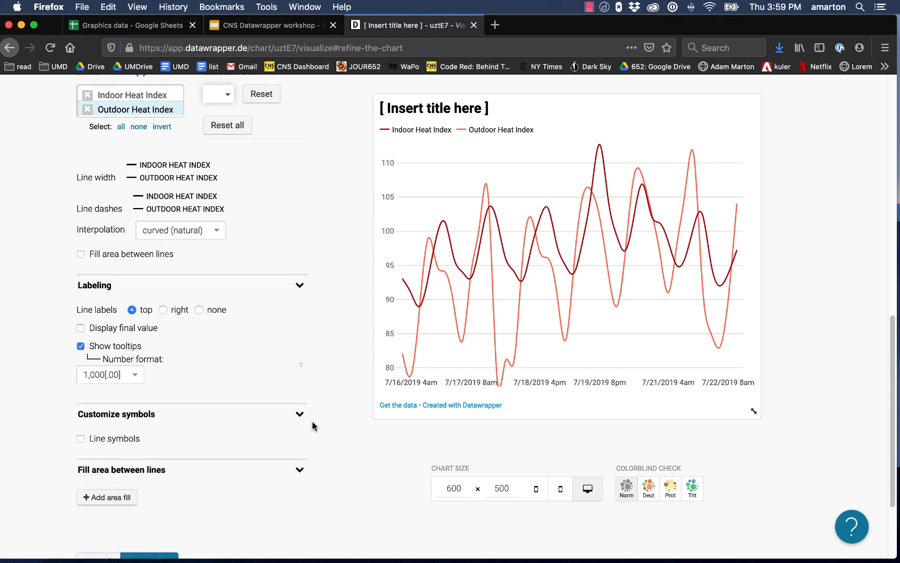
{"action": "scroll", "coordinate": [312, 427], "scroll_direction": "down", "scroll_amount": 1}
{"action": "scroll", "coordinate": [307, 423], "scroll_direction": "down", "scroll_amount": 1}
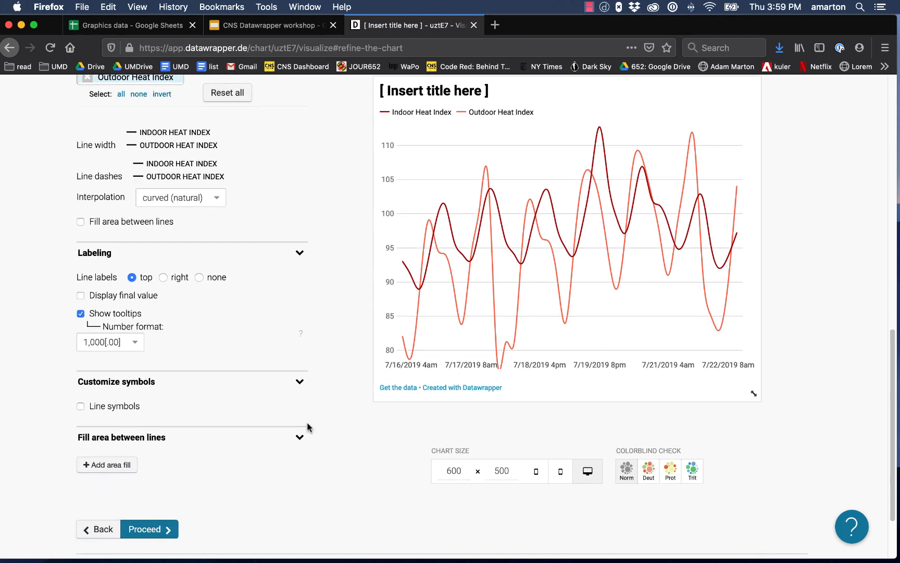
{"action": "left_click", "coordinate": [127, 412]}
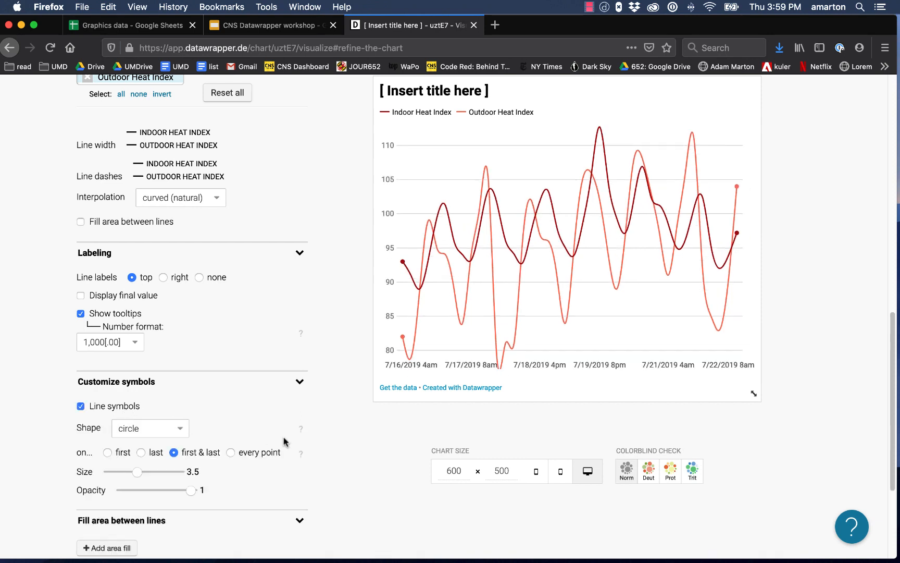
Show the line symbols on every point and check the data point tooltips in the chart
{"action": "scroll", "coordinate": [285, 442], "scroll_direction": "down", "scroll_amount": 1}
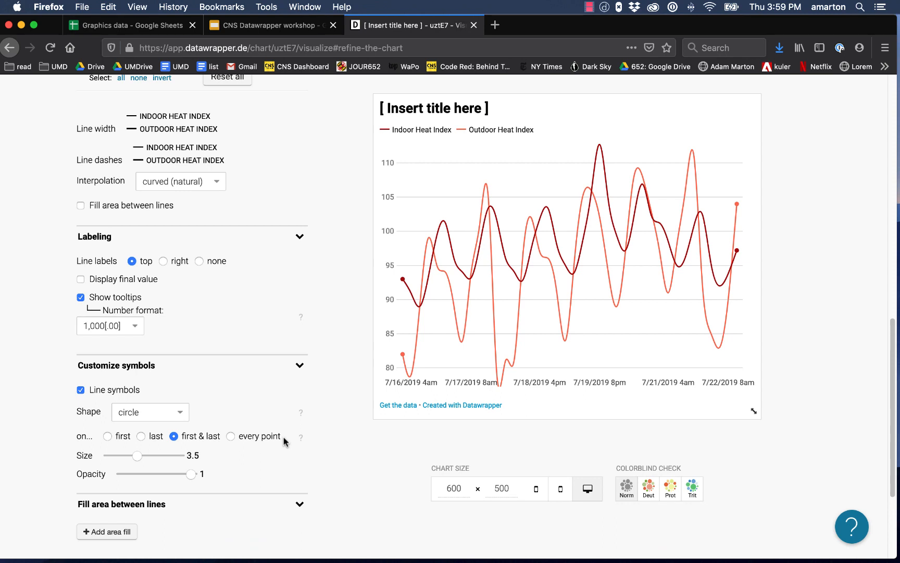
{"action": "mouse_move", "coordinate": [403, 280]}
{"action": "left_click", "coordinate": [231, 436]}
{"action": "mouse_move", "coordinate": [460, 312]}
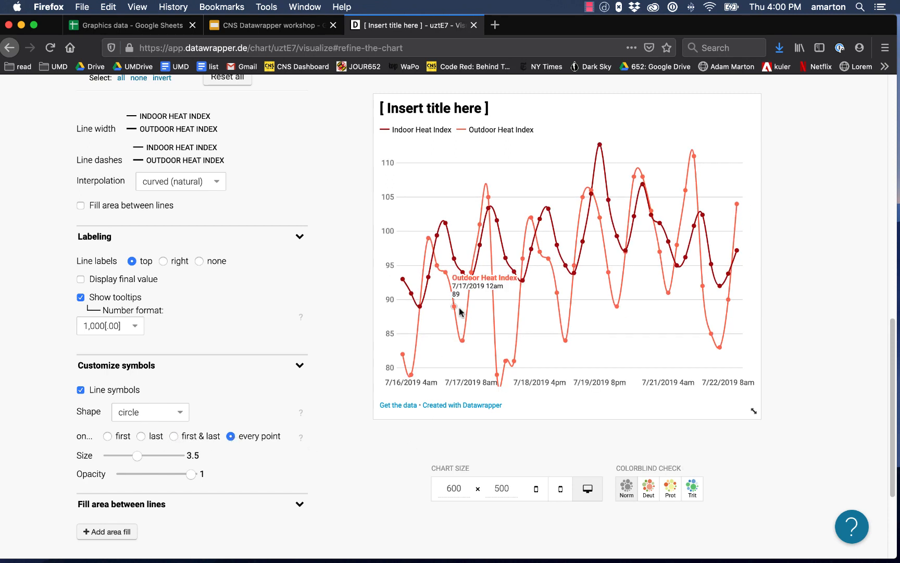
{"action": "mouse_move", "coordinate": [500, 228]}
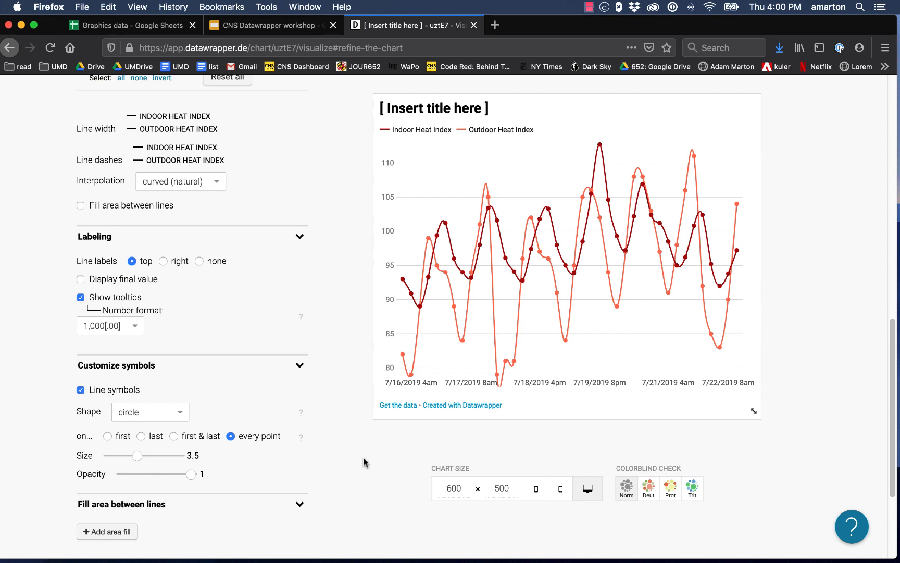
Try different sizes for the line symbols
{"action": "left_click_drag", "start_coordinate": [138, 456], "coordinate": [215, 483]}
{"action": "left_click", "coordinate": [115, 454]}
{"action": "left_click", "coordinate": [304, 474]}
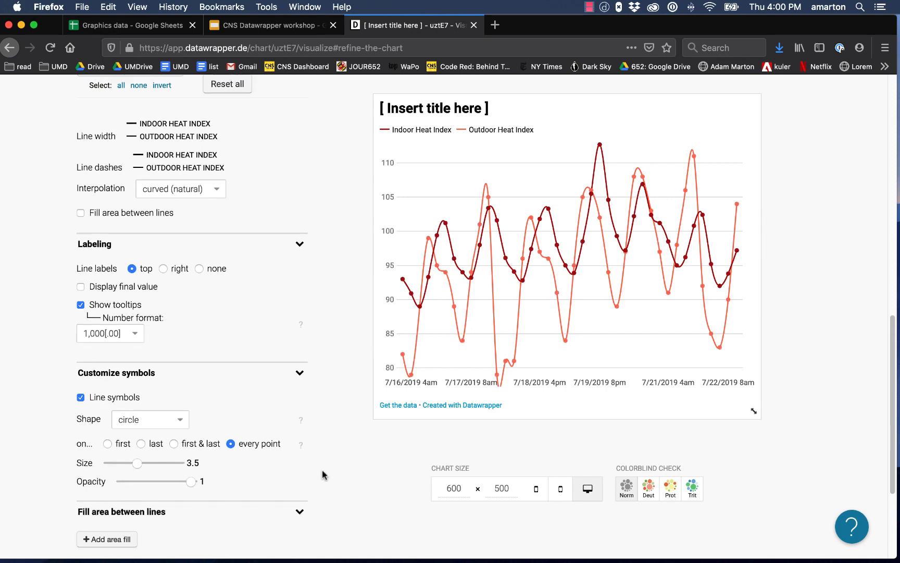
Try square and triangle-up shapes for the line symbols, then set the shape back to circle
{"action": "left_click", "coordinate": [172, 423]}
{"action": "left_click", "coordinate": [172, 430]}
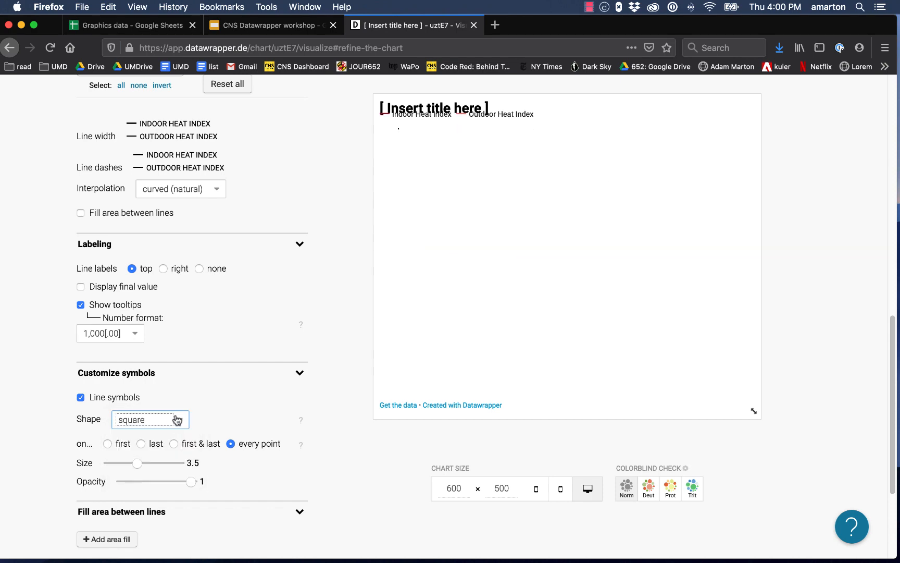
{"action": "left_click", "coordinate": [175, 418]}
{"action": "left_click", "coordinate": [175, 442]}
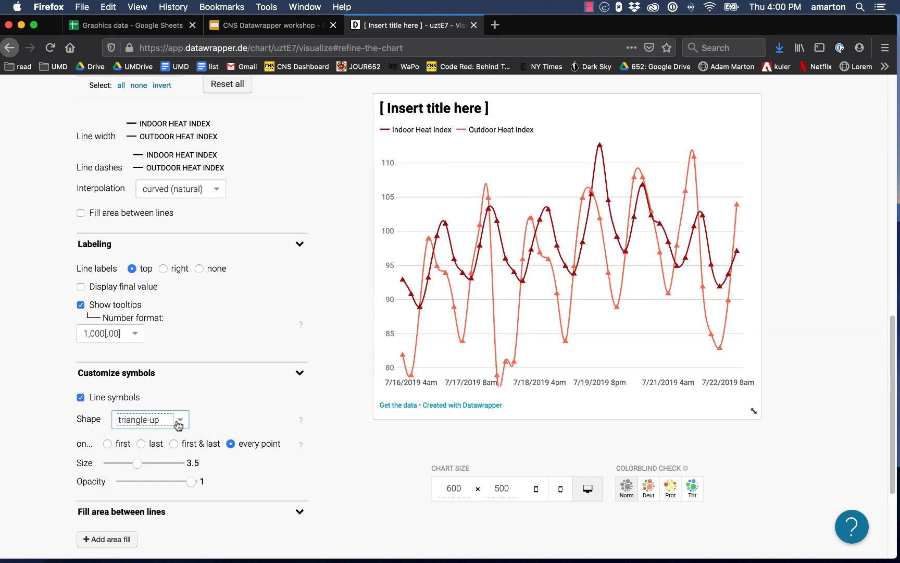
{"action": "left_click", "coordinate": [176, 420]}
{"action": "left_click", "coordinate": [172, 386]}
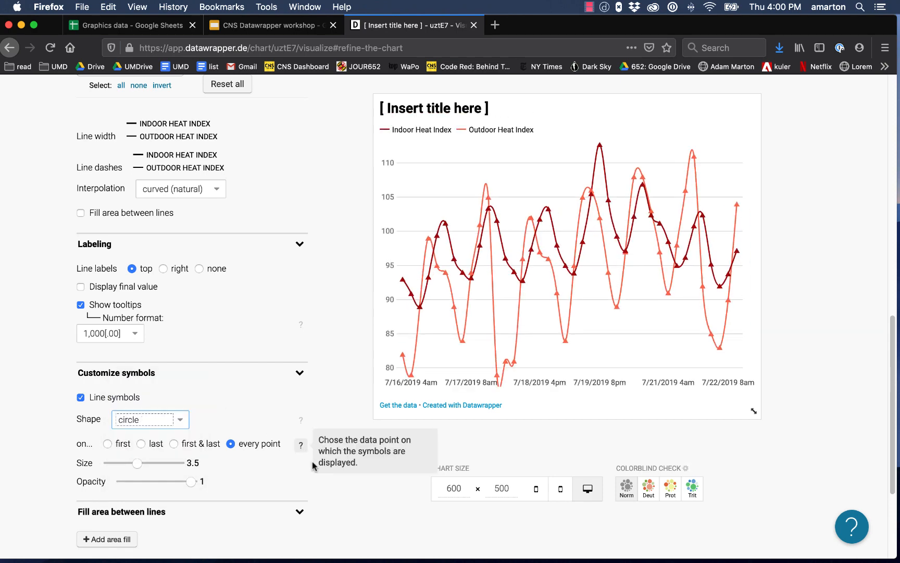
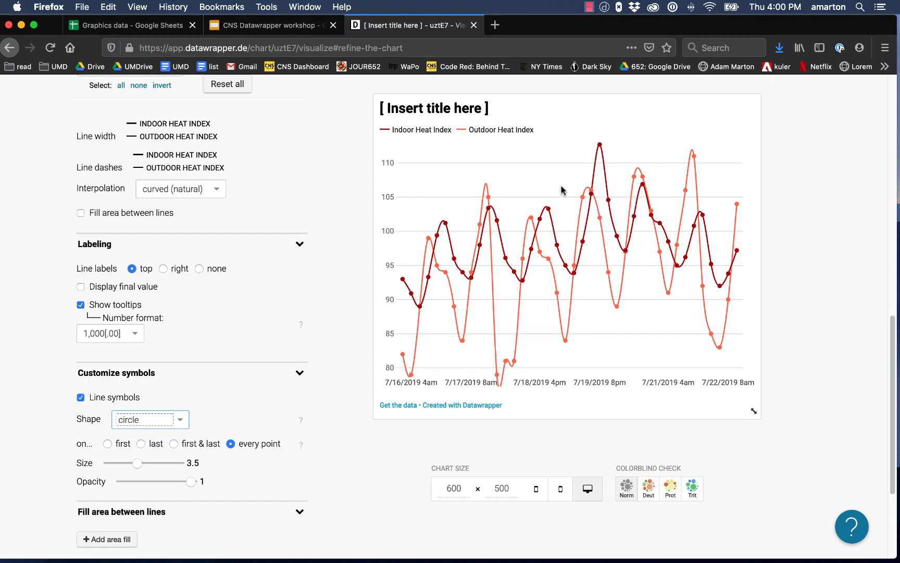
Set the vertical axis custom range to a minimum of 70 and a maximum of 120
{"action": "scroll", "coordinate": [308, 342], "scroll_direction": "up", "scroll_amount": 10}
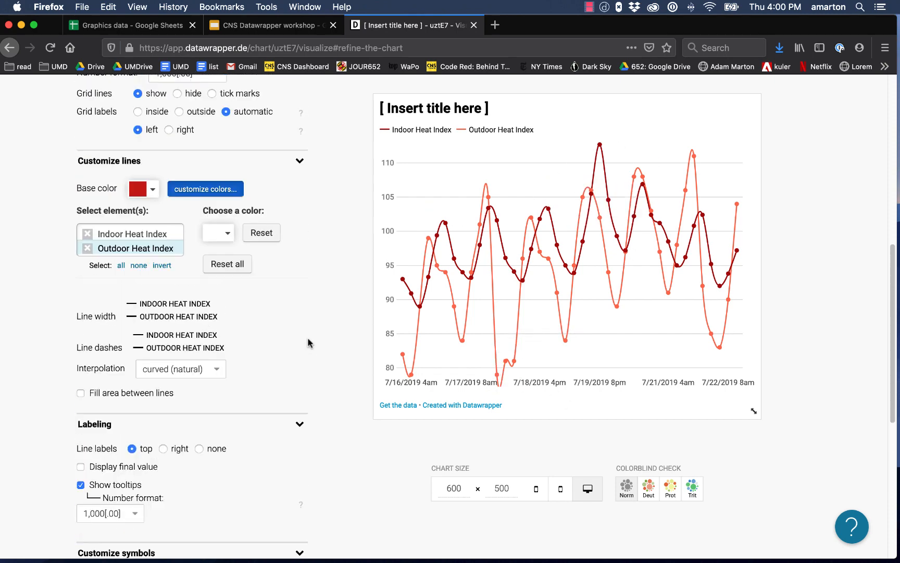
{"action": "scroll", "coordinate": [308, 342], "scroll_direction": "up", "scroll_amount": 10}
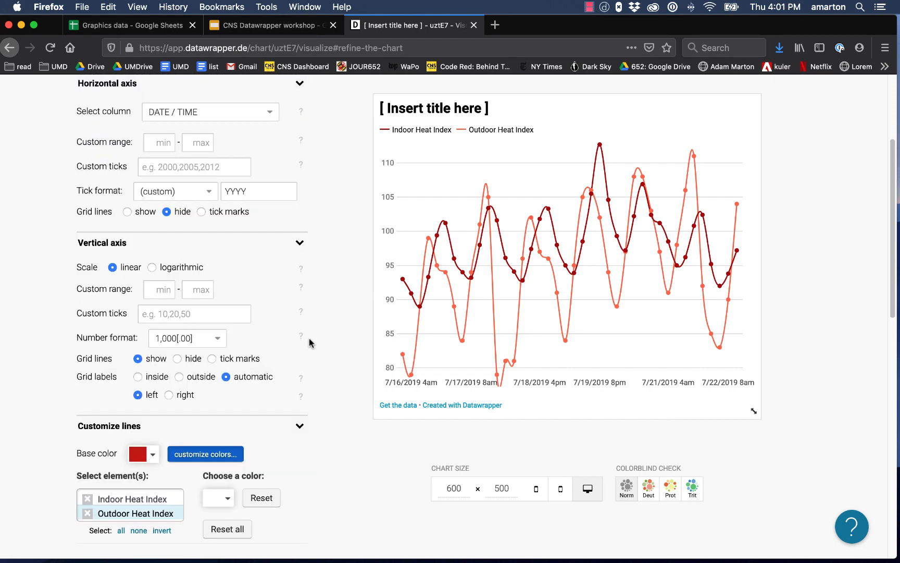
{"action": "scroll", "coordinate": [311, 343], "scroll_direction": "up", "scroll_amount": 1}
{"action": "scroll", "coordinate": [311, 343], "scroll_direction": "down", "scroll_amount": 1}
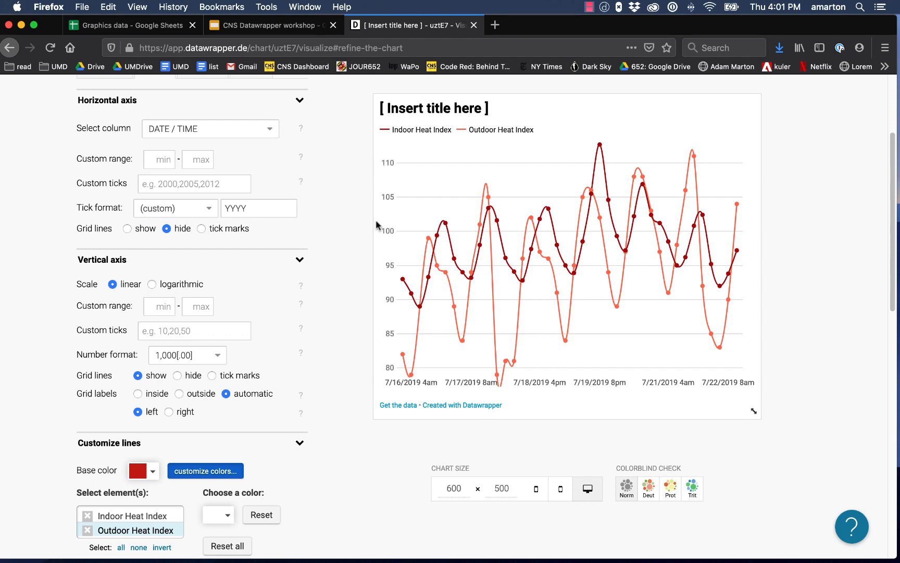
{"action": "left_click", "coordinate": [159, 306]}
{"action": "type", "text": "70"}
{"action": "left_click", "coordinate": [206, 307]}
{"action": "type", "text": "120"}
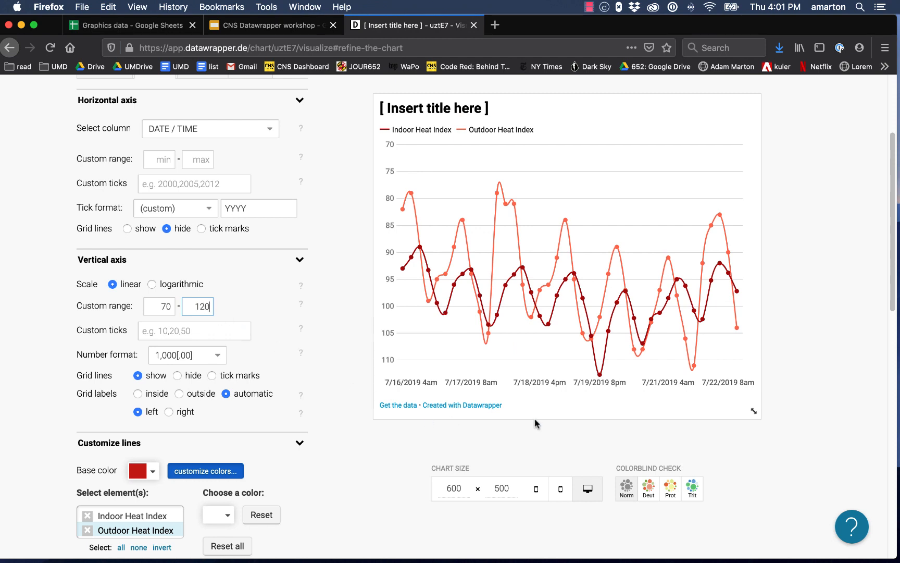
Set the vertical axis custom range to a minimum of 75 and a maximum of 115
{"action": "left_click", "coordinate": [792, 365]}
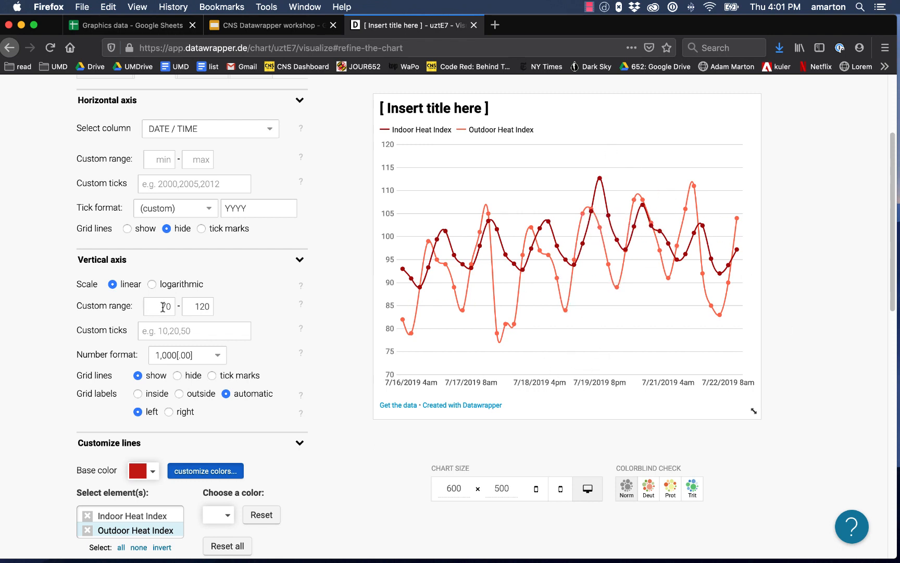
{"action": "left_click_drag", "start_coordinate": [166, 306], "coordinate": [225, 308]}
{"action": "type", "text": "515"}
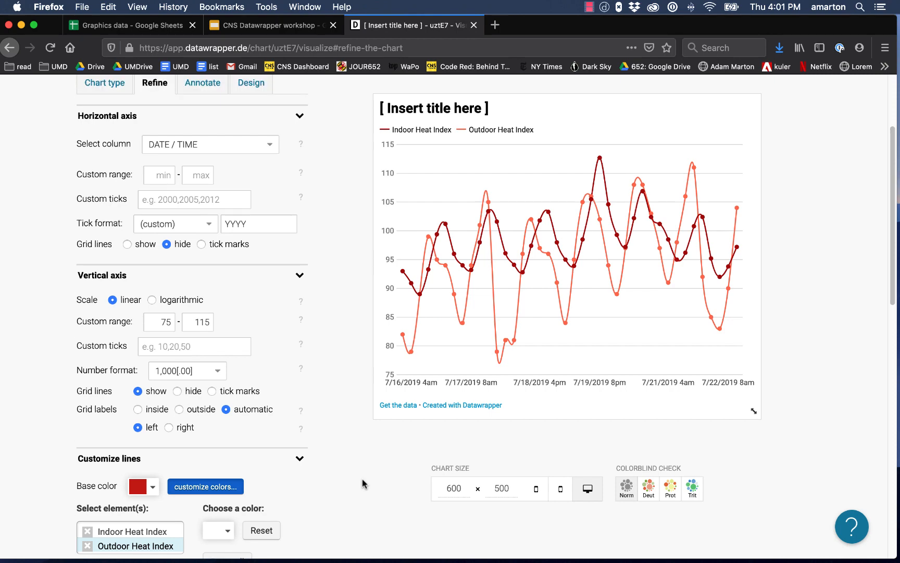
Set the chart title to "Indoor and outdoor heat index during Baltimore heat wave" without a leading quotation mark
{"action": "scroll", "coordinate": [362, 482], "scroll_direction": "down", "scroll_amount": 5}
{"action": "scroll", "coordinate": [362, 484], "scroll_direction": "down", "scroll_amount": 2}
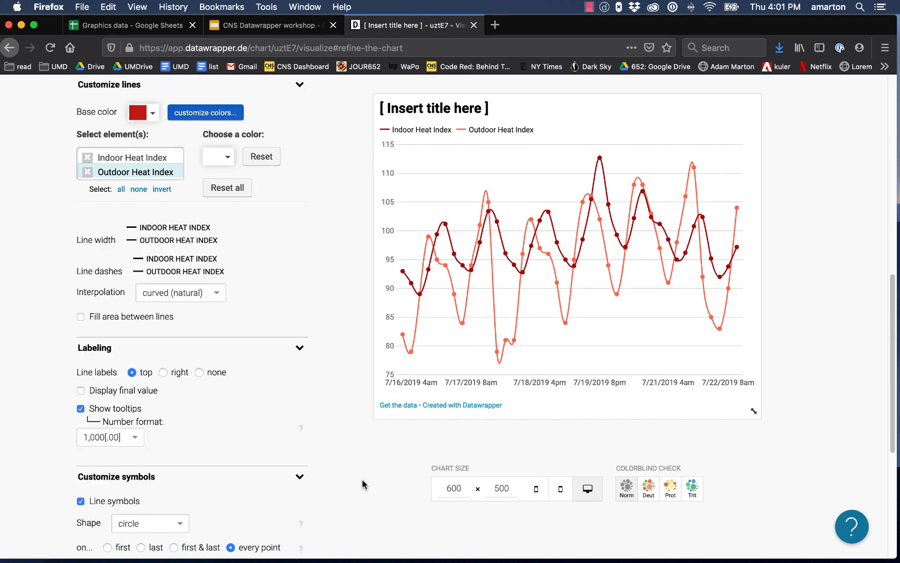
{"action": "scroll", "coordinate": [362, 483], "scroll_direction": "up", "scroll_amount": 10}
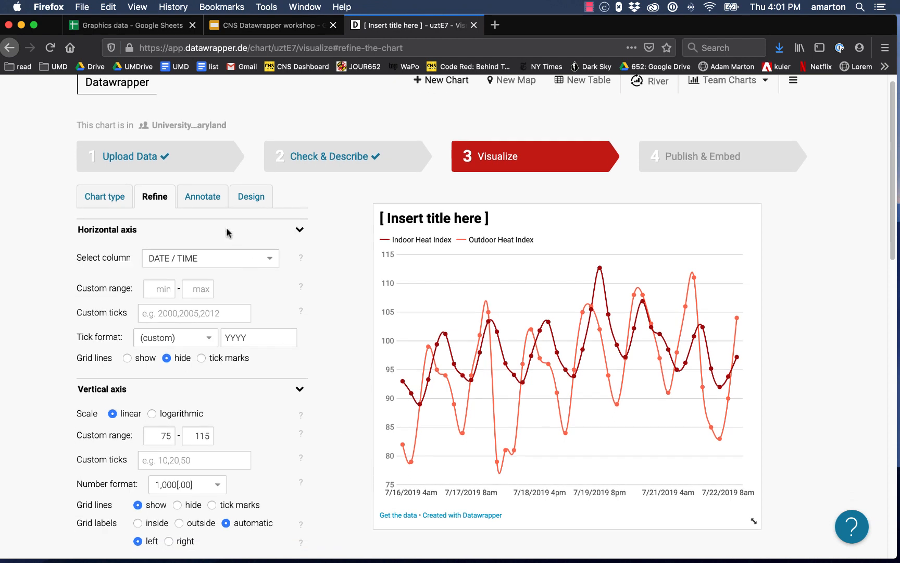
{"action": "left_click", "coordinate": [201, 196]}
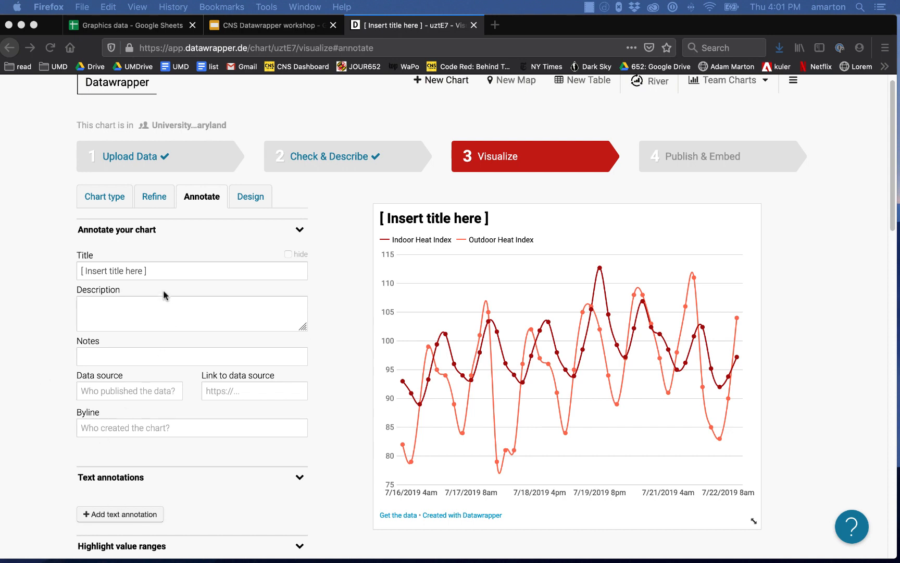
{"action": "left_click", "coordinate": [158, 271]}
{"action": "type", "text": "\"Indoor and outdoor heat index during Baltimore heat wave"}
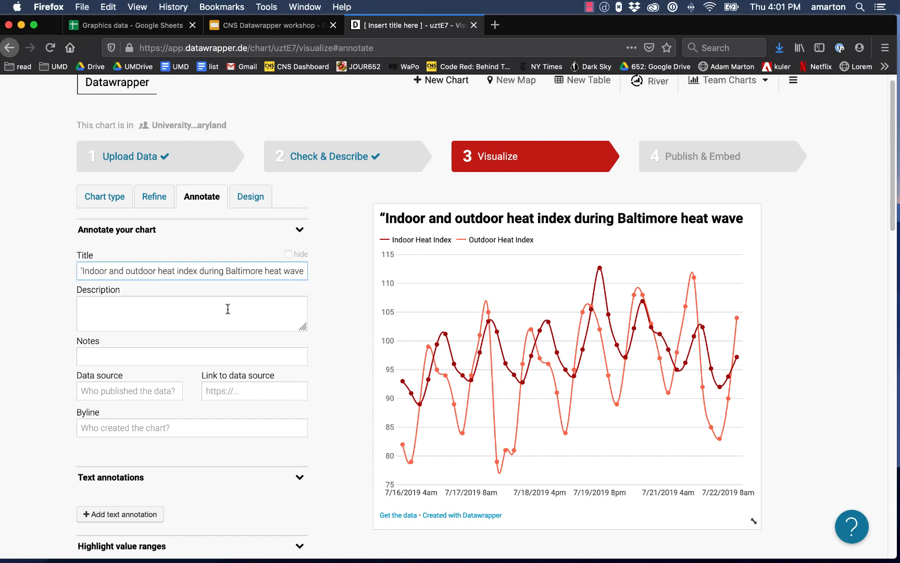
{"action": "left_click", "coordinate": [82, 271]}
{"action": "key", "text": "BackSpace"}
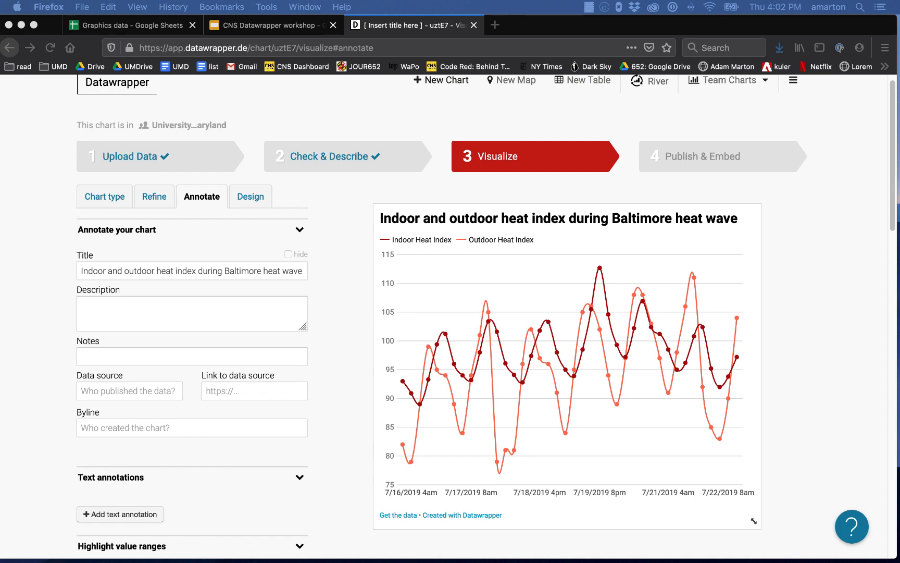
Add the chart description "Recorded on July 16-22, 2019. Indoor data was captured using sensors placed in a second floor bedroom in an unairconditioned home."
{"action": "left_click", "coordinate": [141, 321]}
{"action": "type", "text": "Recorded on July 16-22, 2019. Indoor data was captured using sensors placed in a second floor bedroom in an unairconditioned home."}
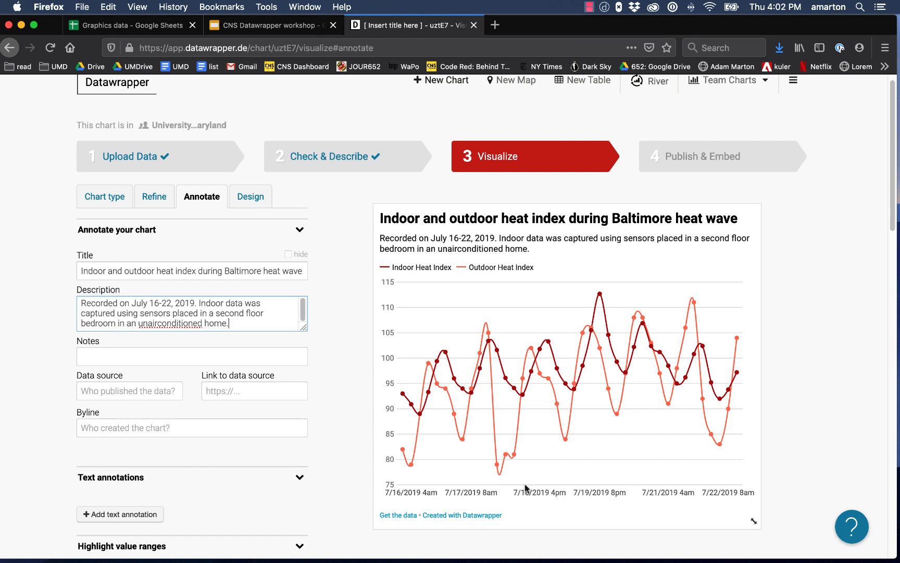
{"action": "scroll", "coordinate": [805, 356], "scroll_direction": "down", "scroll_amount": 1}
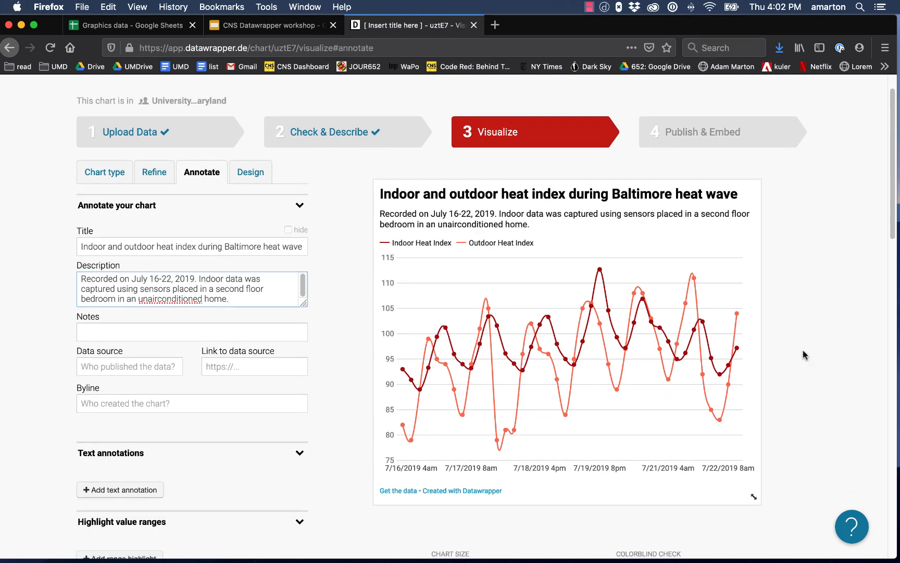
Set the data source to "Federal government weather data via Iowa State University and indoor temperature data captured by University of Maryland journalists" and fill in the byline
{"action": "scroll", "coordinate": [805, 354], "scroll_direction": "down", "scroll_amount": 1}
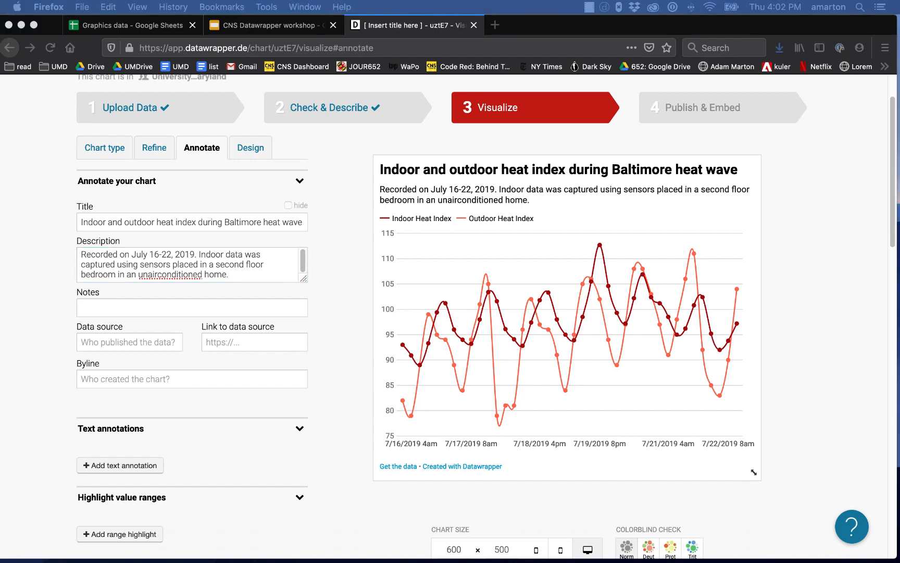
{"action": "left_click", "coordinate": [106, 342]}
{"action": "type", "text": "Federal government weather data via Iowa State University and indoor temperature data captured by University of Maryland journalists"}
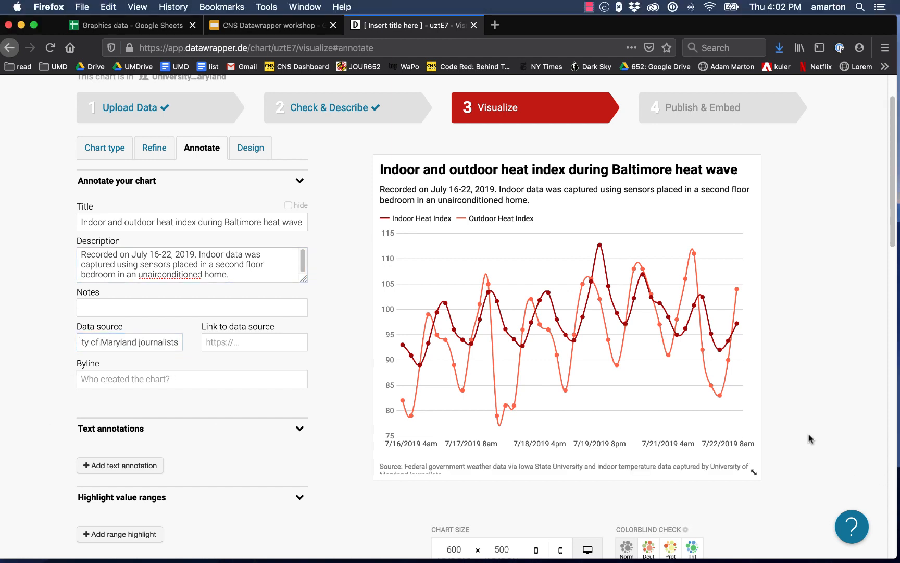
{"action": "left_click", "coordinate": [131, 379]}
{"action": "type", "text": "Adam Marton"}
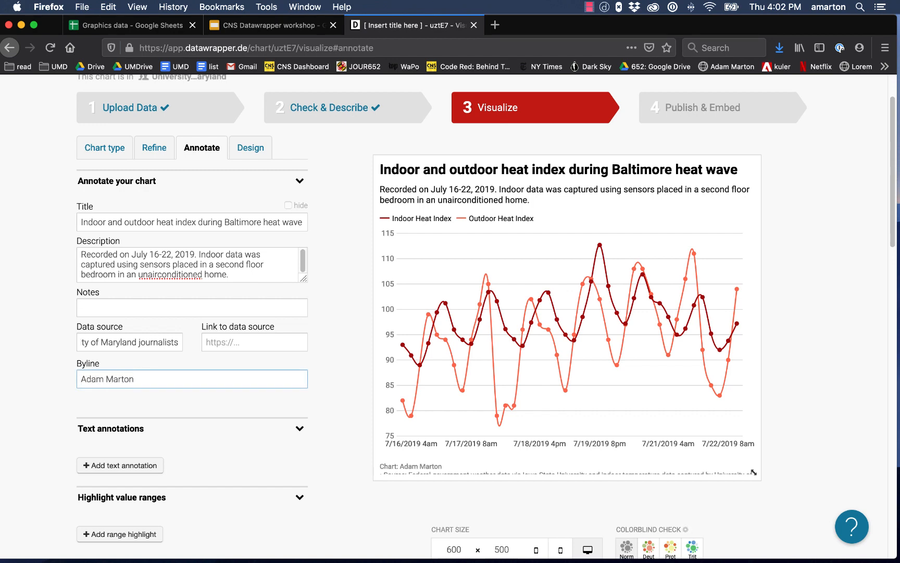
{"action": "left_click", "coordinate": [838, 342]}
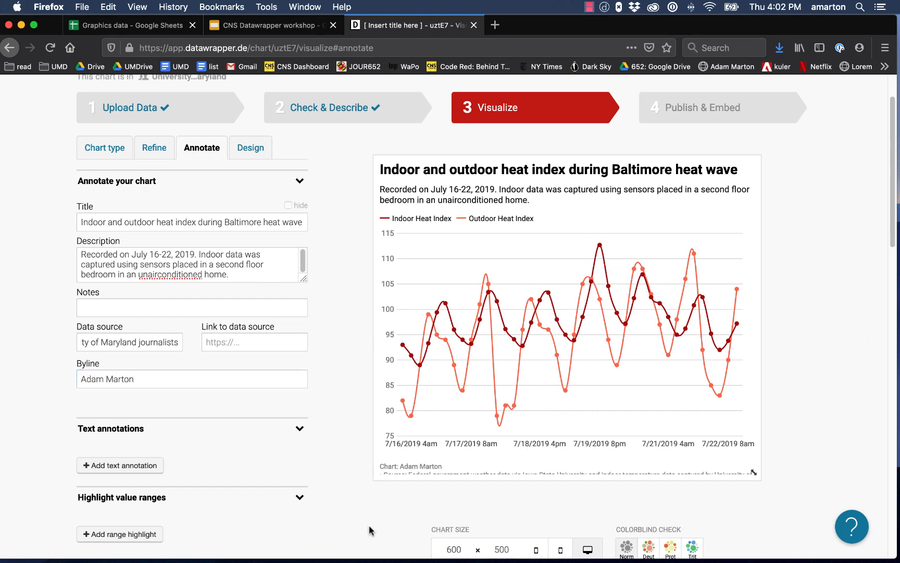
Review the annotated chart, proceed to its design settings and enable social sharing
{"action": "scroll", "coordinate": [371, 526], "scroll_direction": "down", "scroll_amount": 2}
{"action": "scroll", "coordinate": [375, 521], "scroll_direction": "up", "scroll_amount": 2}
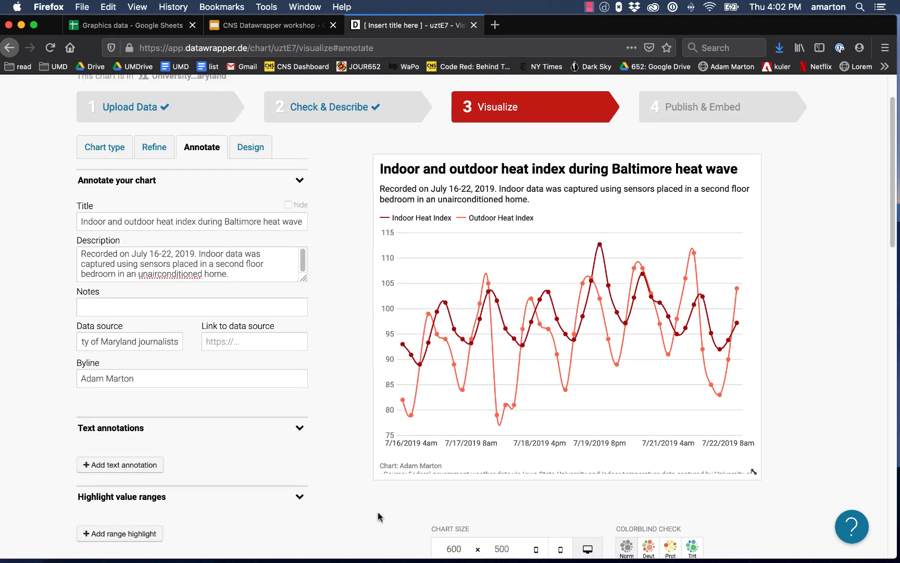
{"action": "scroll", "coordinate": [379, 516], "scroll_direction": "down", "scroll_amount": 3}
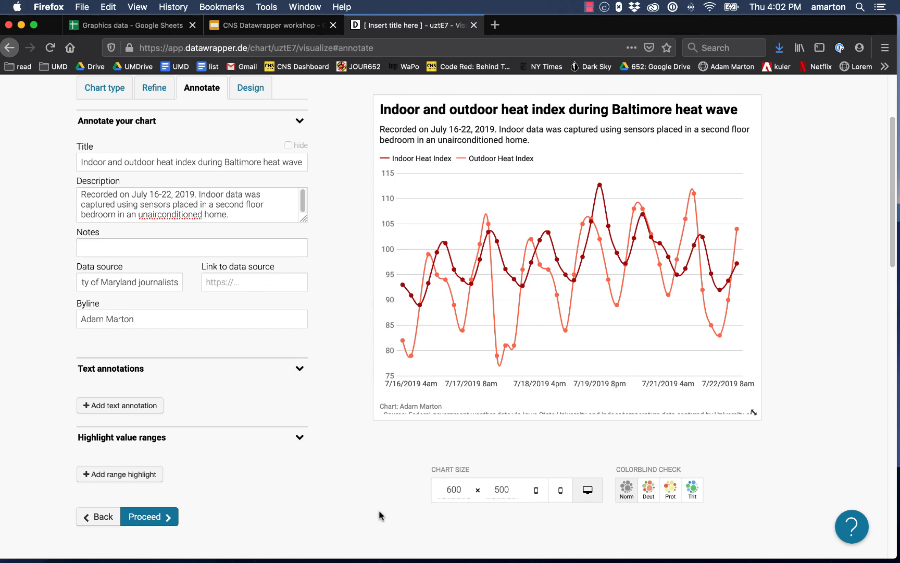
{"action": "scroll", "coordinate": [380, 515], "scroll_direction": "up", "scroll_amount": 3}
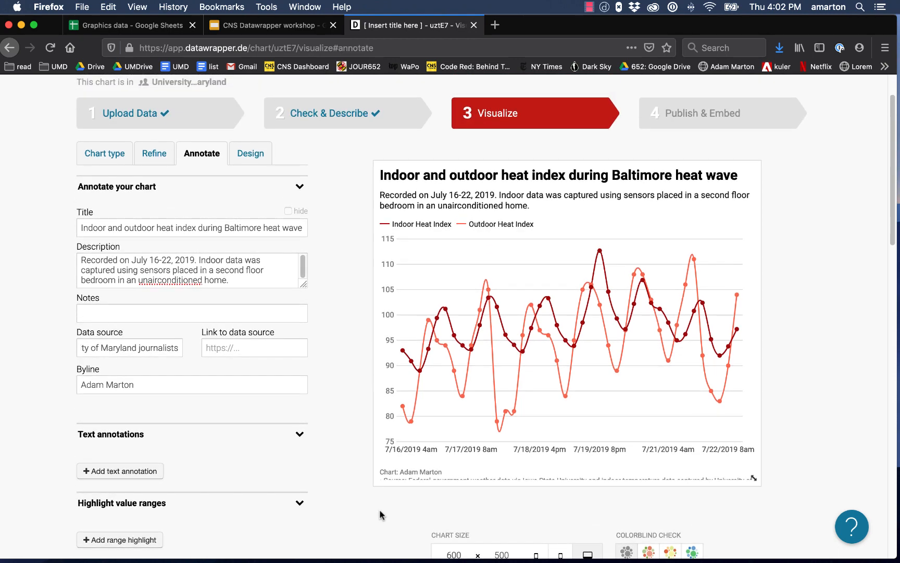
{"action": "scroll", "coordinate": [380, 515], "scroll_direction": "down", "scroll_amount": 3}
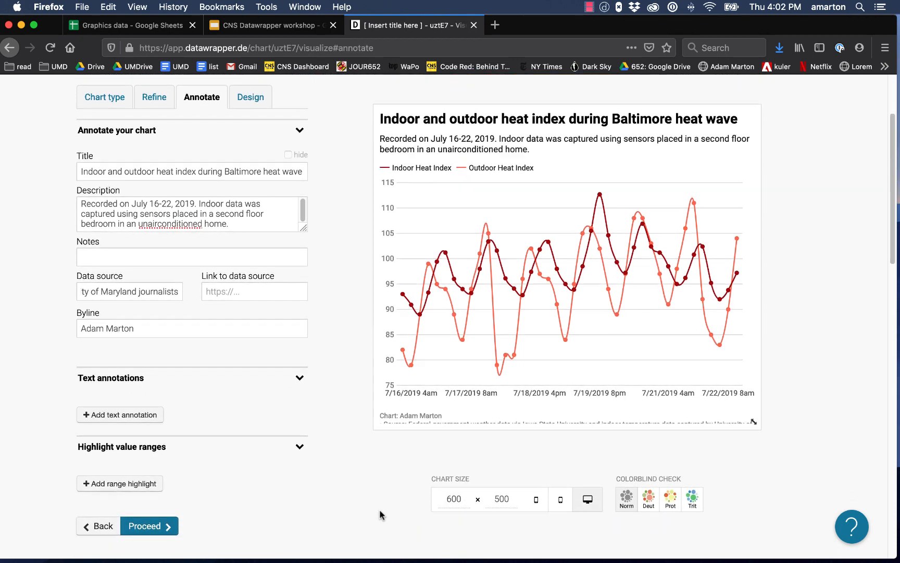
{"action": "left_click", "coordinate": [148, 526]}
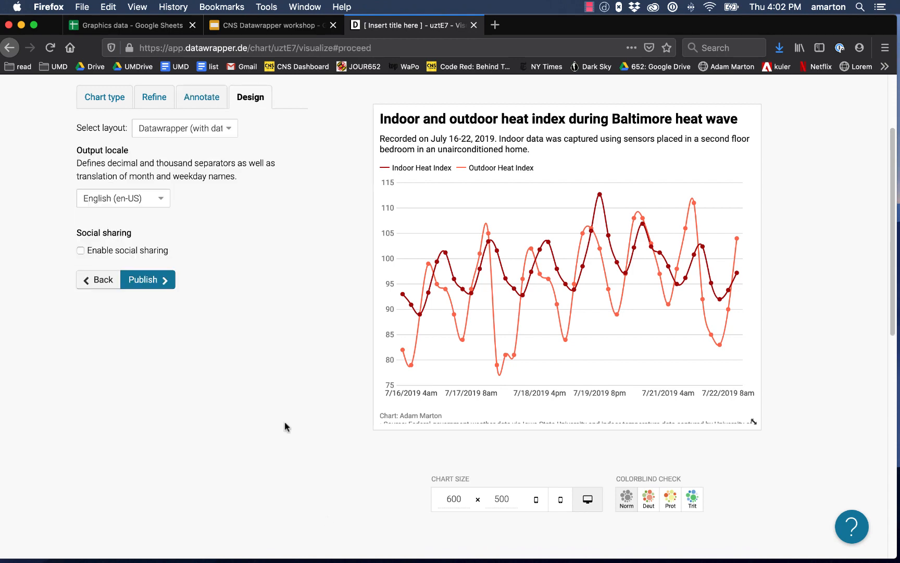
{"action": "left_click", "coordinate": [129, 249]}
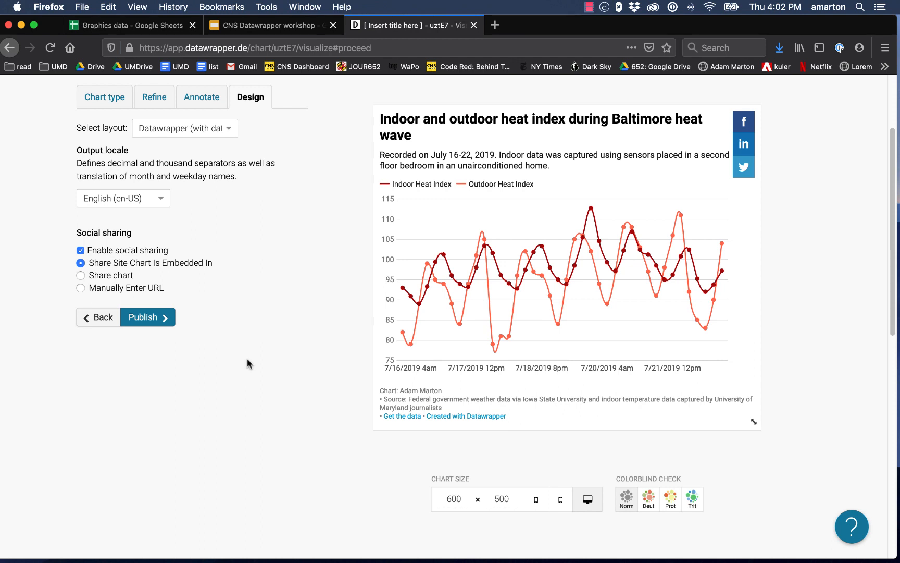
Proceed to the publishing stage and publish the heat index chart
{"action": "scroll", "coordinate": [248, 360], "scroll_direction": "up", "scroll_amount": 2}
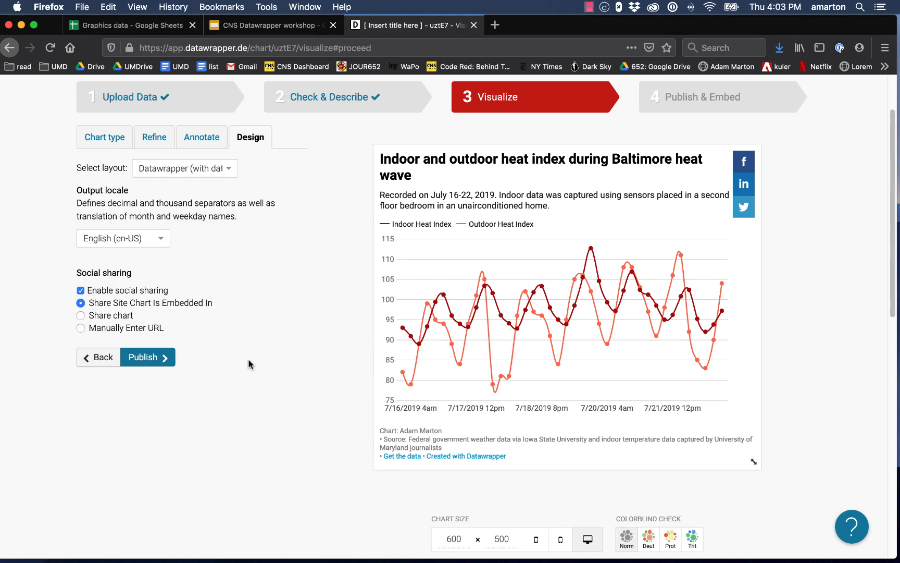
{"action": "left_click", "coordinate": [178, 355]}
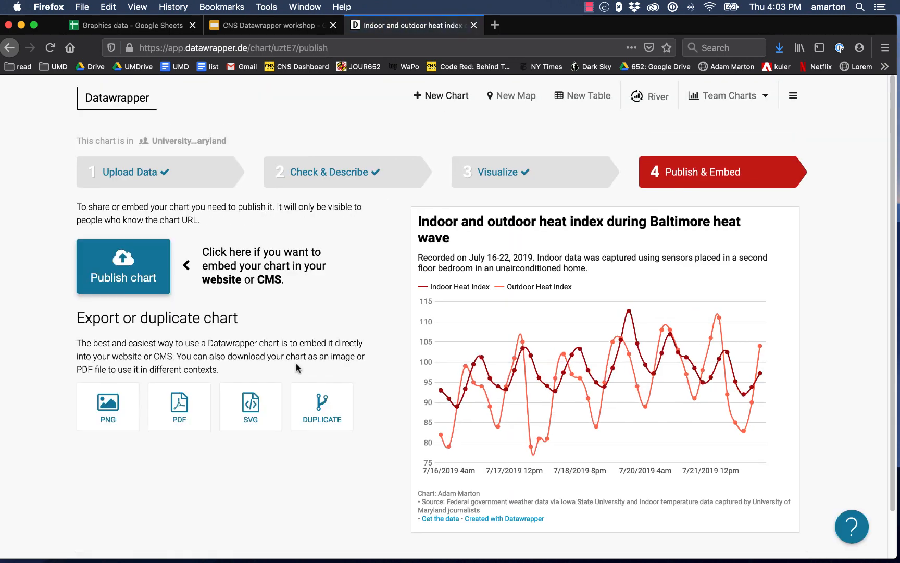
{"action": "left_click", "coordinate": [117, 263]}
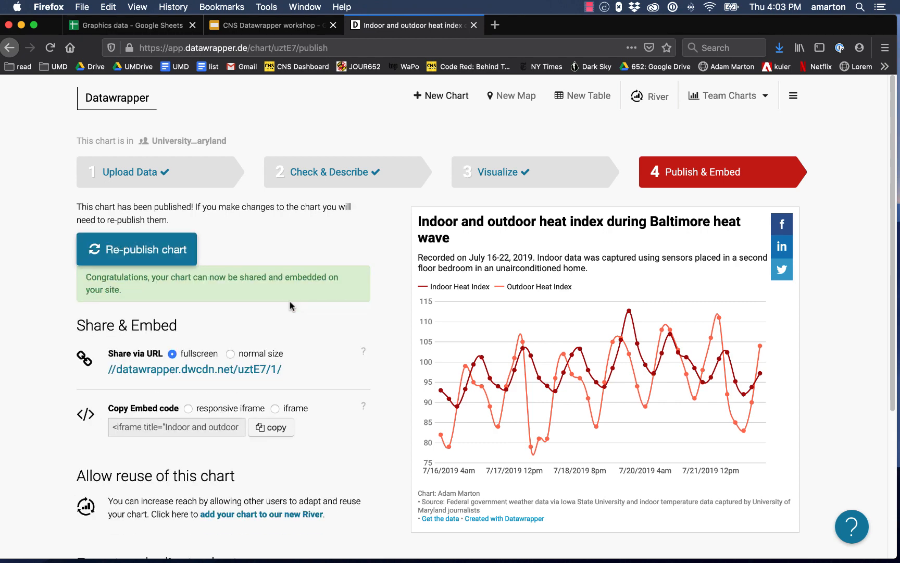
View the published chart through its fullscreen share link in a separate browser tab, and close that tab
{"action": "scroll", "coordinate": [360, 319], "scroll_direction": "down", "scroll_amount": 1}
{"action": "right_click", "coordinate": [237, 346]}
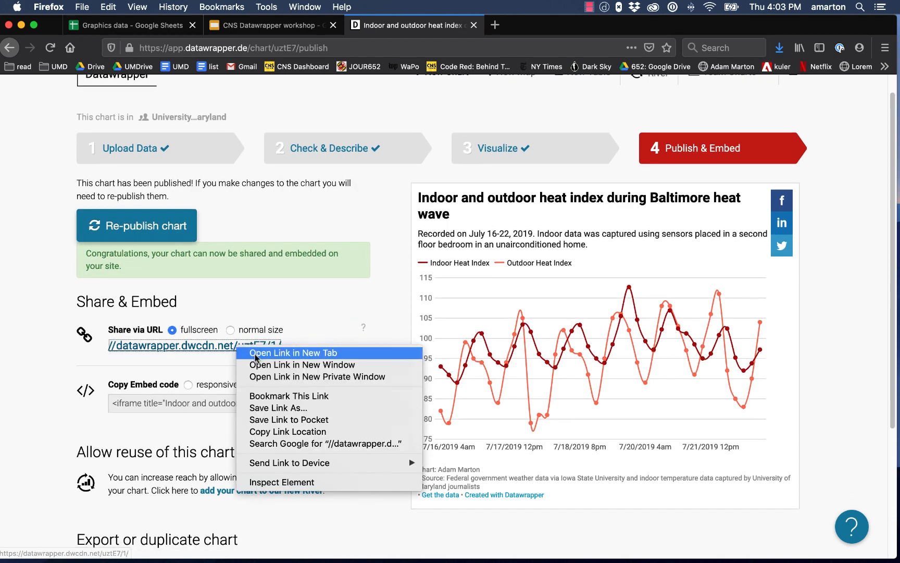
{"action": "left_click", "coordinate": [255, 352]}
{"action": "left_click", "coordinate": [548, 25]}
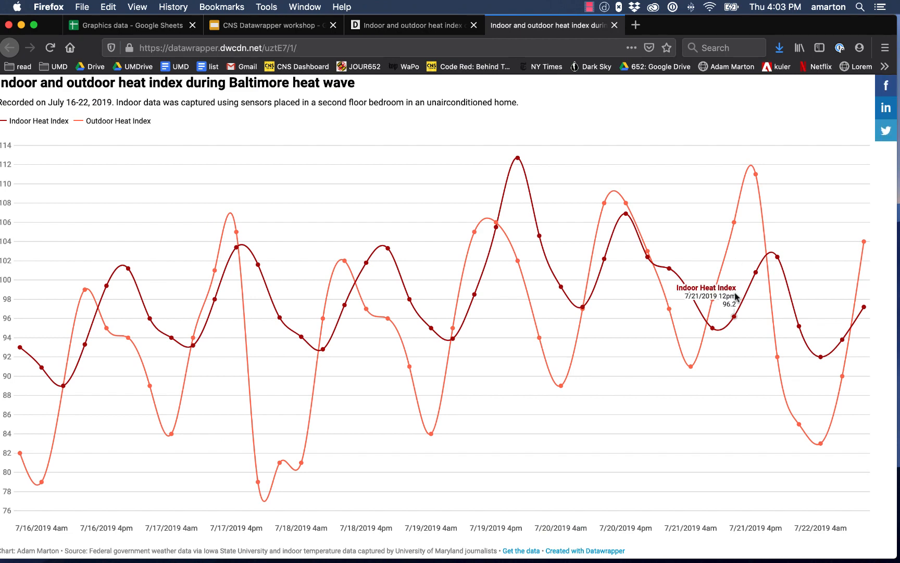
{"action": "left_click", "coordinate": [615, 25]}
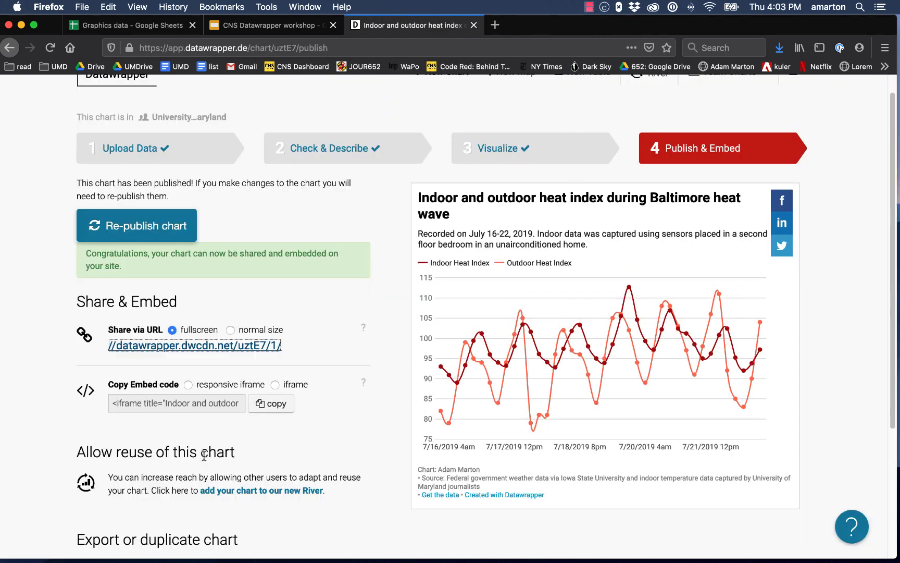
Choose the responsive iframe version of the embed code and look over the chart export options
{"action": "left_click", "coordinate": [205, 388]}
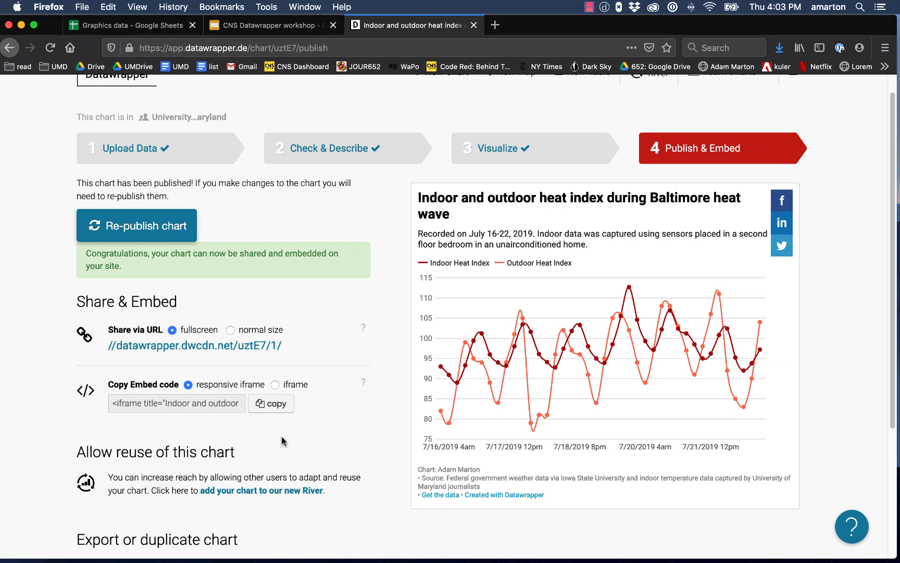
{"action": "scroll", "coordinate": [281, 435], "scroll_direction": "down", "scroll_amount": 5}
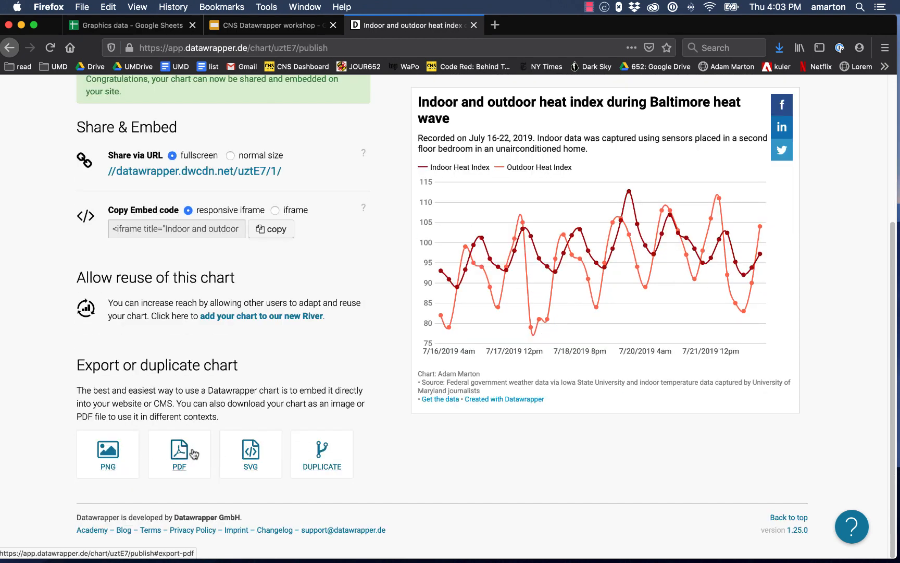
{"action": "scroll", "coordinate": [323, 451], "scroll_direction": "up", "scroll_amount": 4}
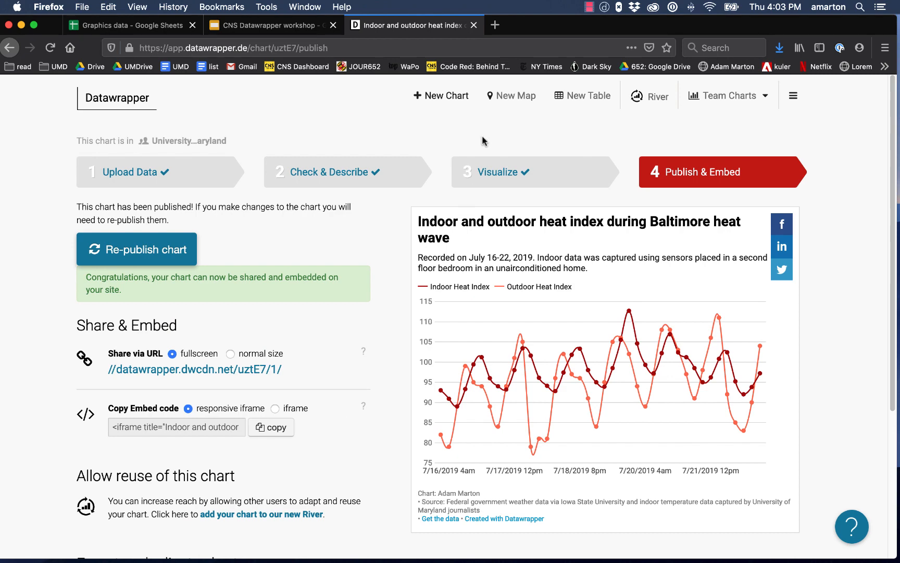
Start a new choropleth map and select Asia as its base map
{"action": "left_click", "coordinate": [518, 100]}
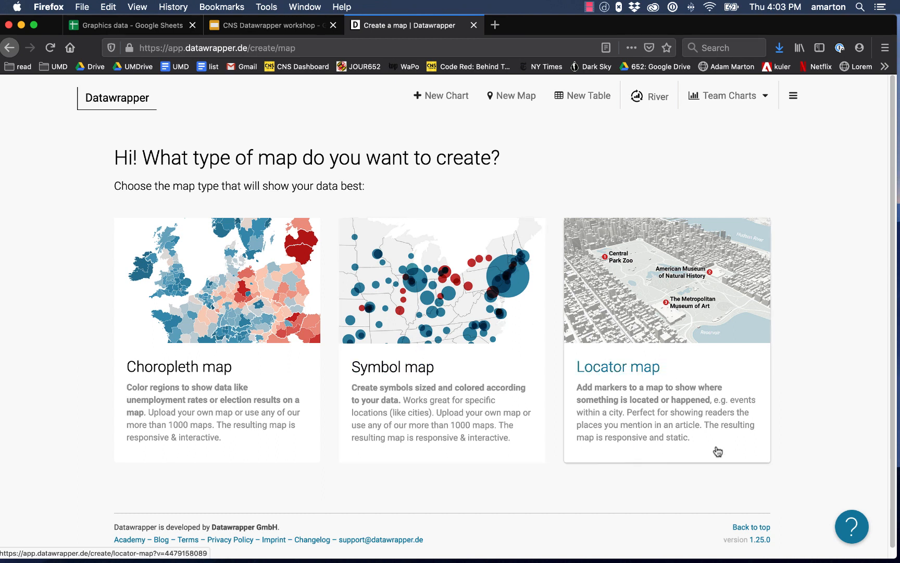
{"action": "left_click", "coordinate": [239, 320]}
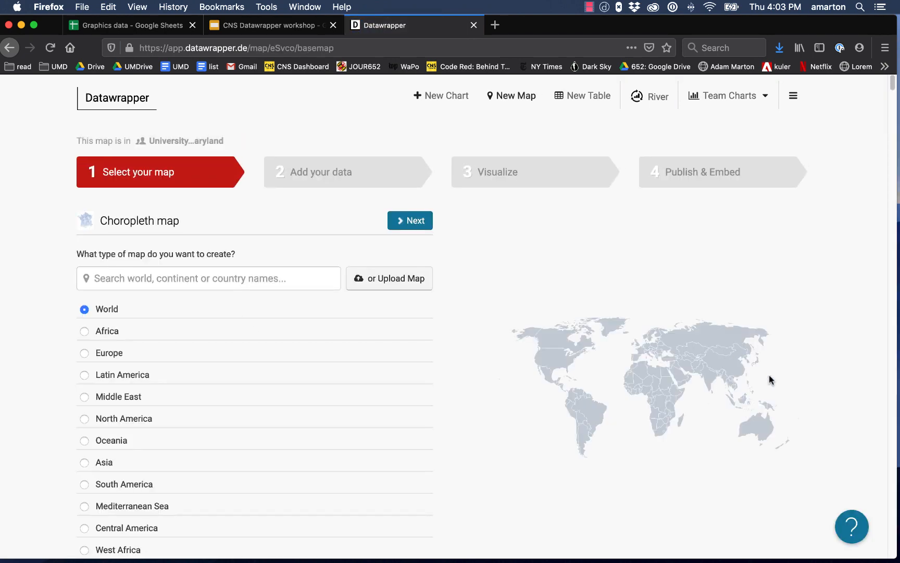
{"action": "scroll", "coordinate": [695, 376], "scroll_direction": "down", "scroll_amount": 3}
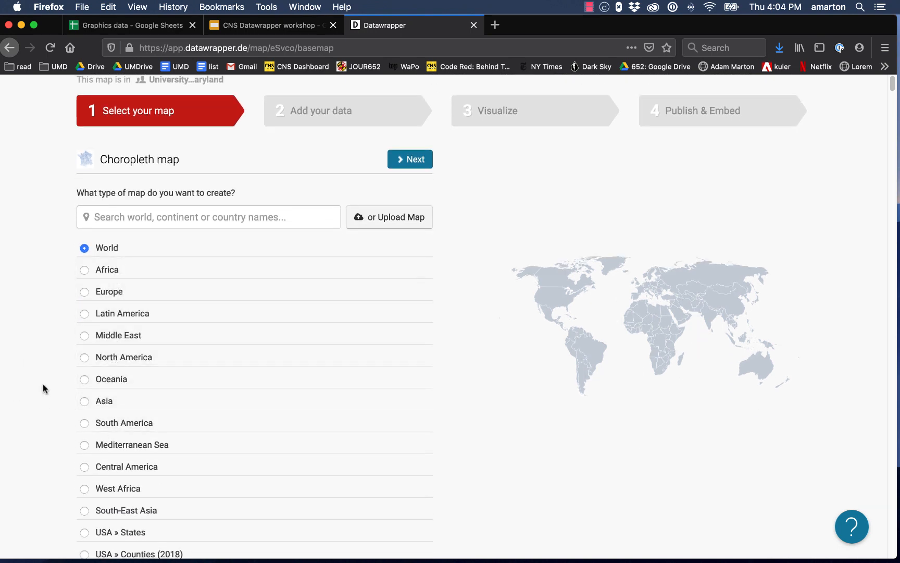
{"action": "left_click", "coordinate": [111, 397]}
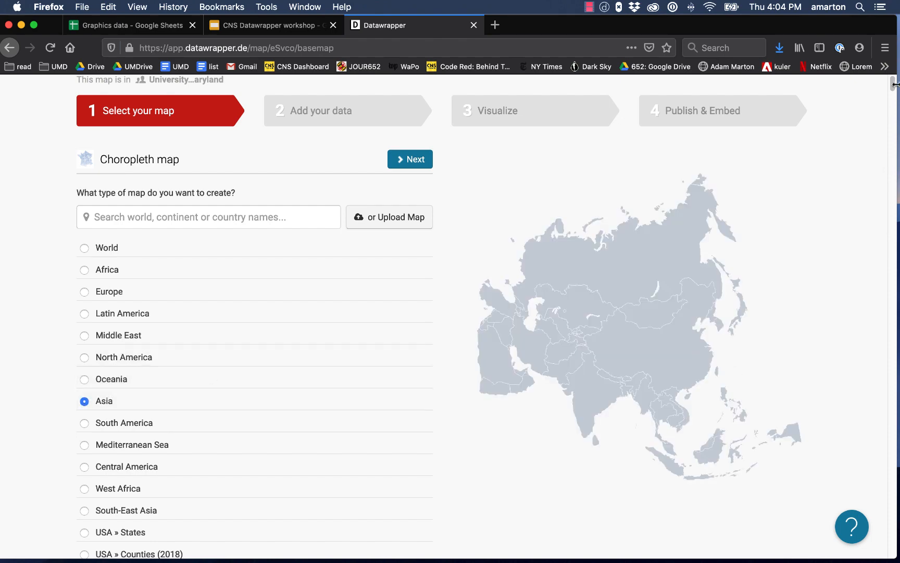
Browse the list of available base maps for countries, cities and US ZIP codes
{"action": "left_click_drag", "start_coordinate": [892, 86], "coordinate": [889, 378]}
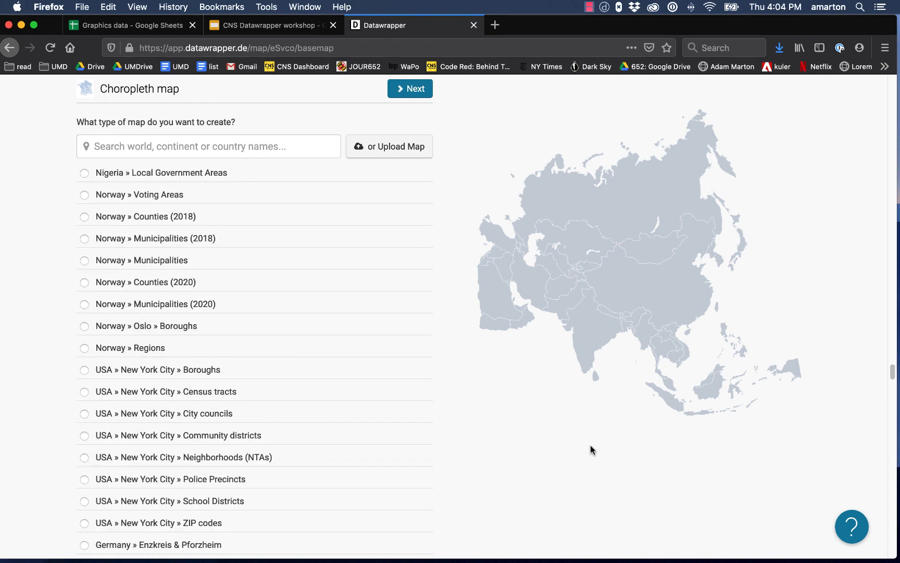
{"action": "scroll", "coordinate": [590, 445], "scroll_direction": "down", "scroll_amount": 3}
{"action": "scroll", "coordinate": [589, 444], "scroll_direction": "up", "scroll_amount": 5}
{"action": "scroll", "coordinate": [589, 443], "scroll_direction": "down", "scroll_amount": 15}
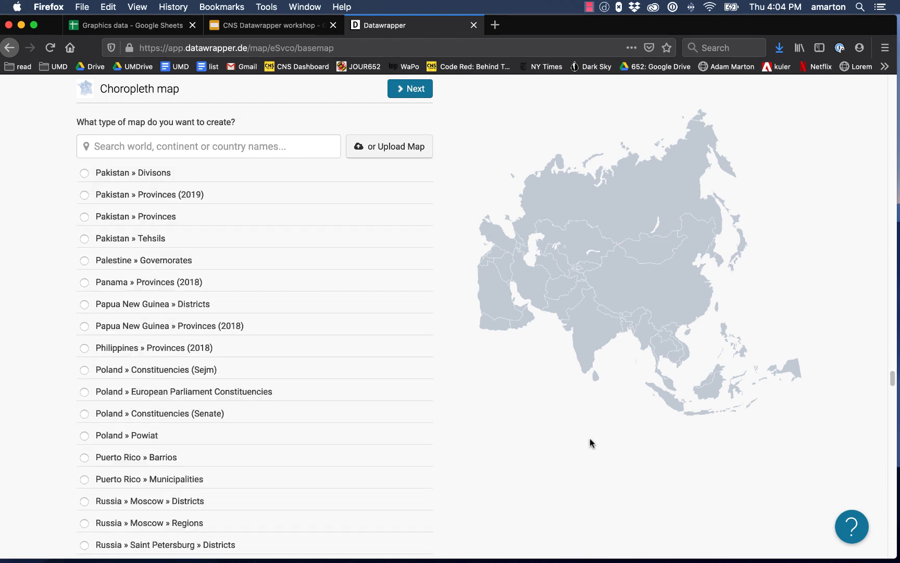
{"action": "scroll", "coordinate": [591, 440], "scroll_direction": "down", "scroll_amount": 10}
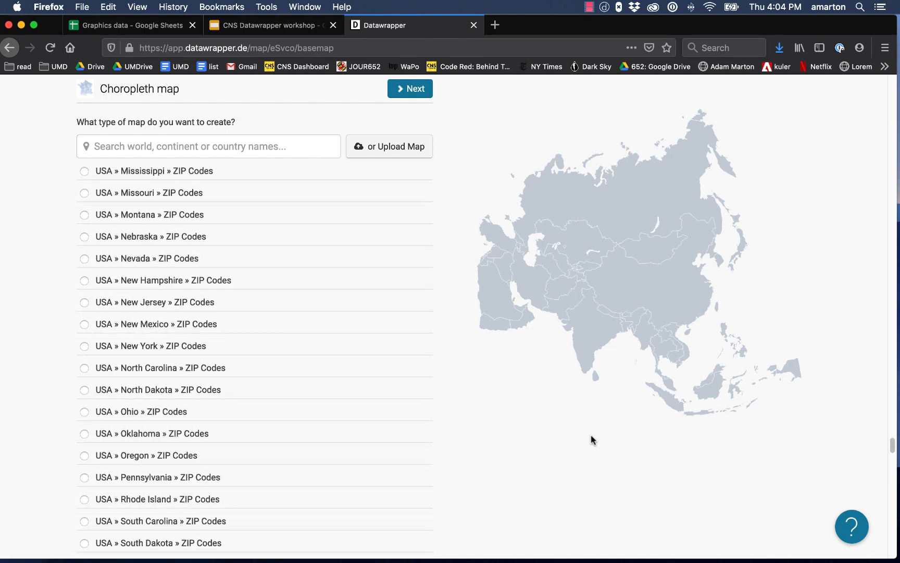
Select USA » Maryland » Counties as the choropleth base map and proceed to adding data
{"action": "scroll", "coordinate": [591, 436], "scroll_direction": "up", "scroll_amount": 2}
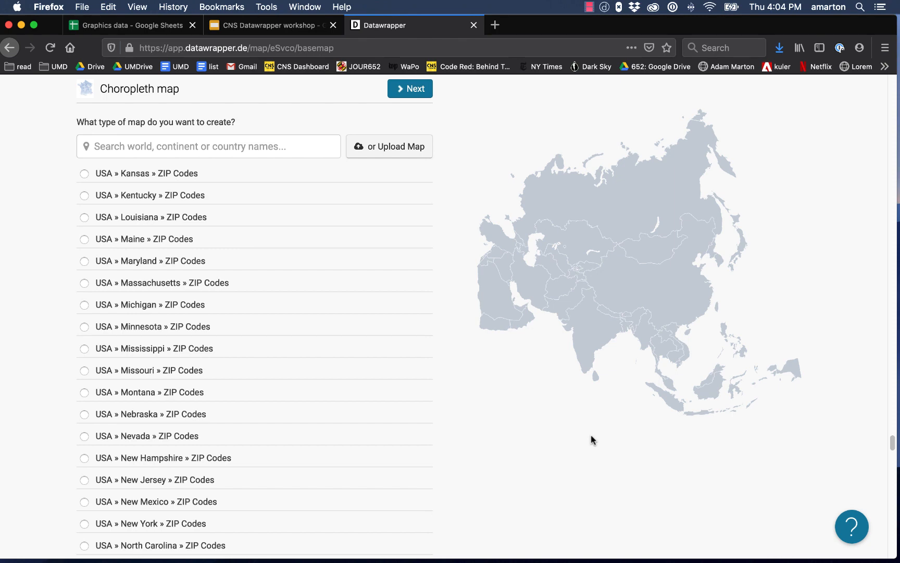
{"action": "scroll", "coordinate": [256, 376], "scroll_direction": "up", "scroll_amount": 1}
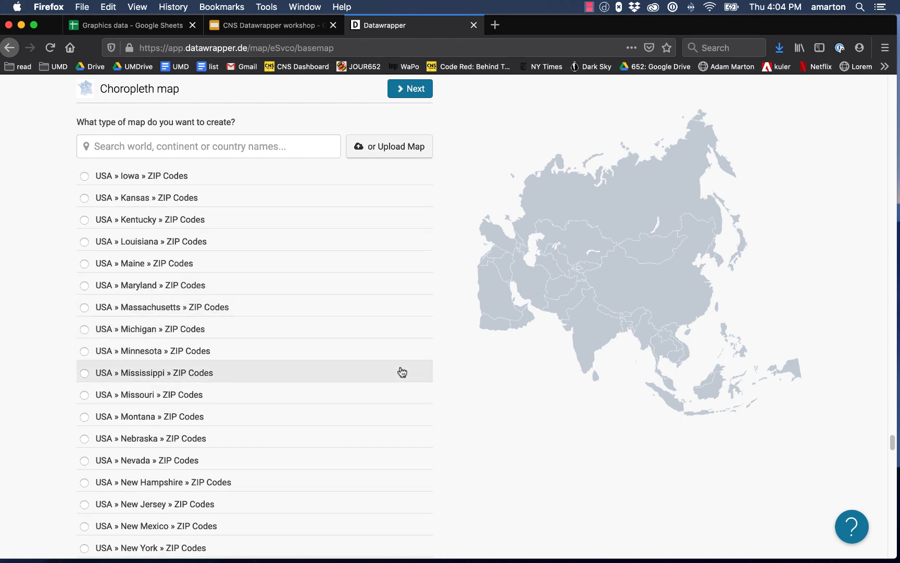
{"action": "scroll", "coordinate": [402, 371], "scroll_direction": "down", "scroll_amount": 15}
{"action": "scroll", "coordinate": [400, 372], "scroll_direction": "down", "scroll_amount": 20}
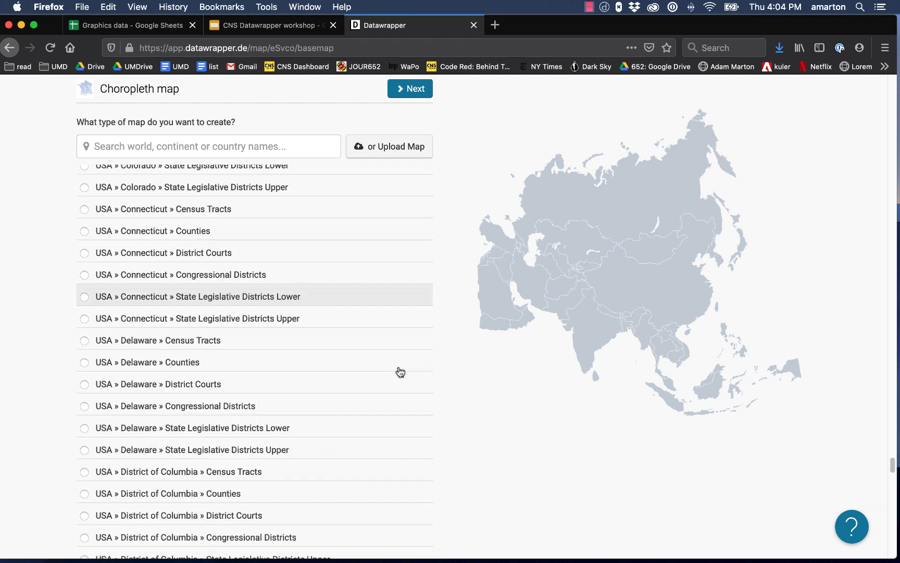
{"action": "scroll", "coordinate": [401, 372], "scroll_direction": "down", "scroll_amount": 20}
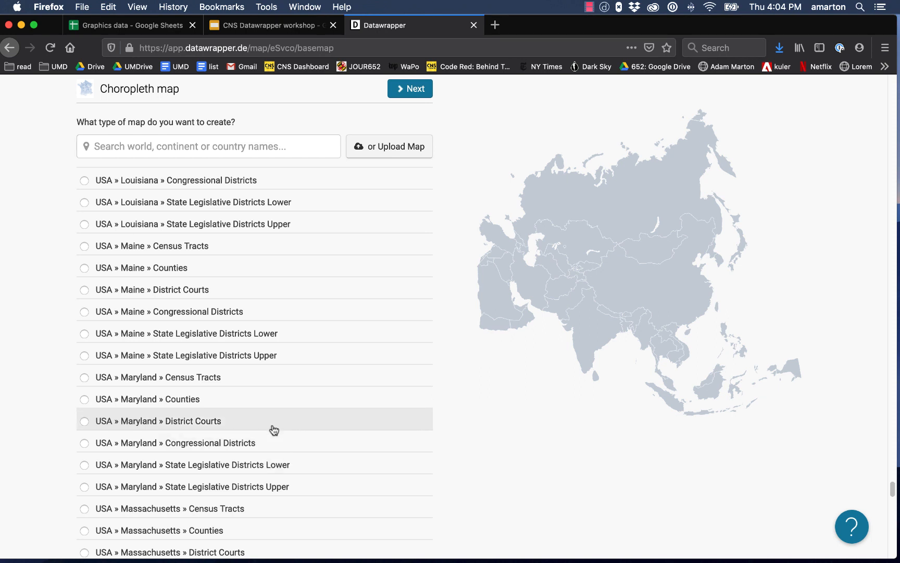
{"action": "left_click", "coordinate": [269, 400]}
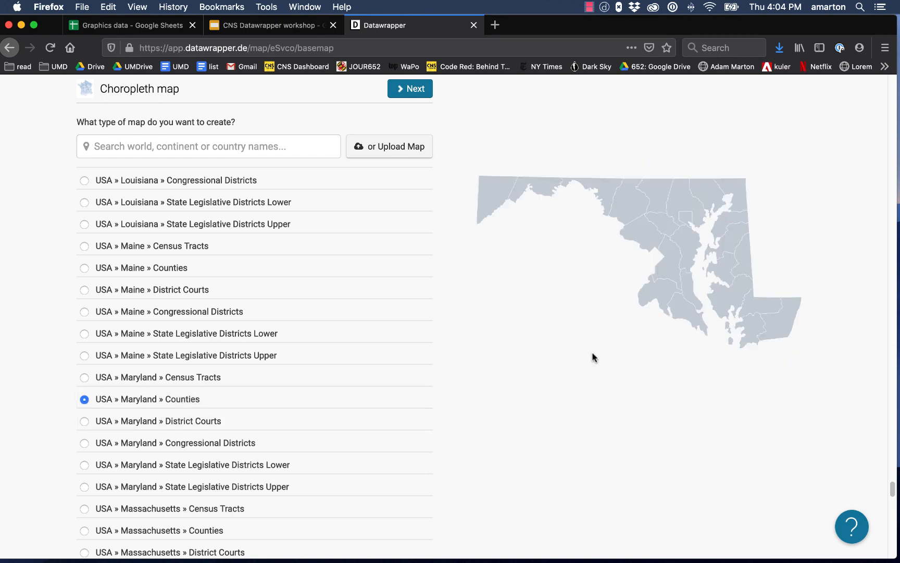
{"action": "left_click", "coordinate": [417, 94]}
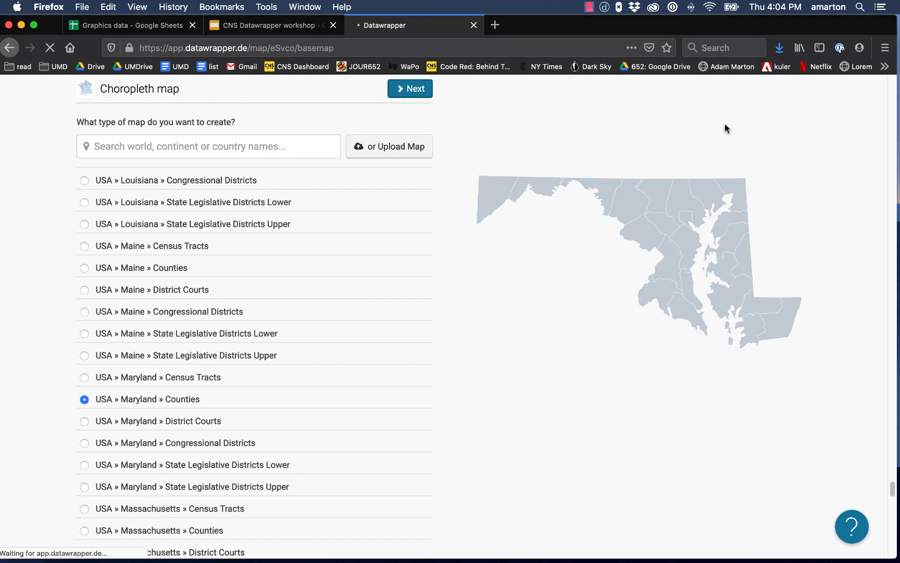
{"action": "scroll", "coordinate": [773, 315], "scroll_direction": "down", "scroll_amount": 2}
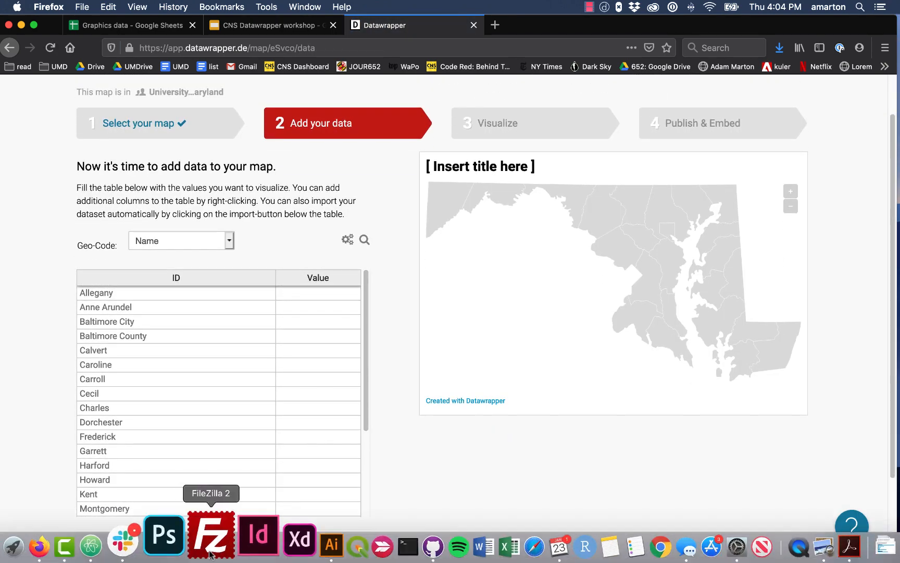
Switch to the Graphics data spreadsheet and copy the county and projected number table, including its header, from the Extreme heat events by county sheet
{"action": "left_click", "coordinate": [139, 26]}
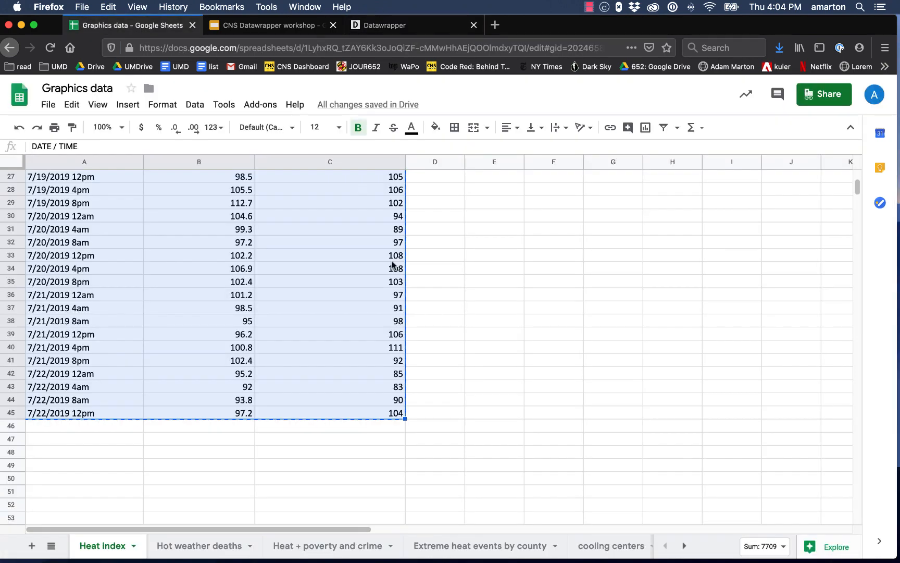
{"action": "left_click", "coordinate": [439, 547]}
{"action": "scroll", "coordinate": [576, 362], "scroll_direction": "down", "scroll_amount": 1}
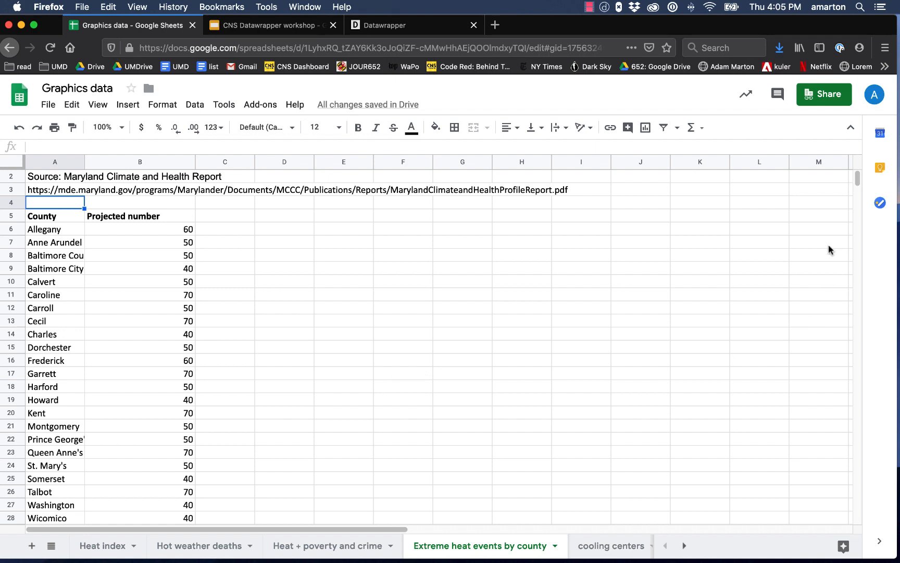
{"action": "mouse_move", "coordinate": [857, 180]}
{"action": "left_mouse_down"}
{"action": "mouse_move", "coordinate": [857, 171]}
{"action": "mouse_move", "coordinate": [855, 181]}
{"action": "left_mouse_up"}
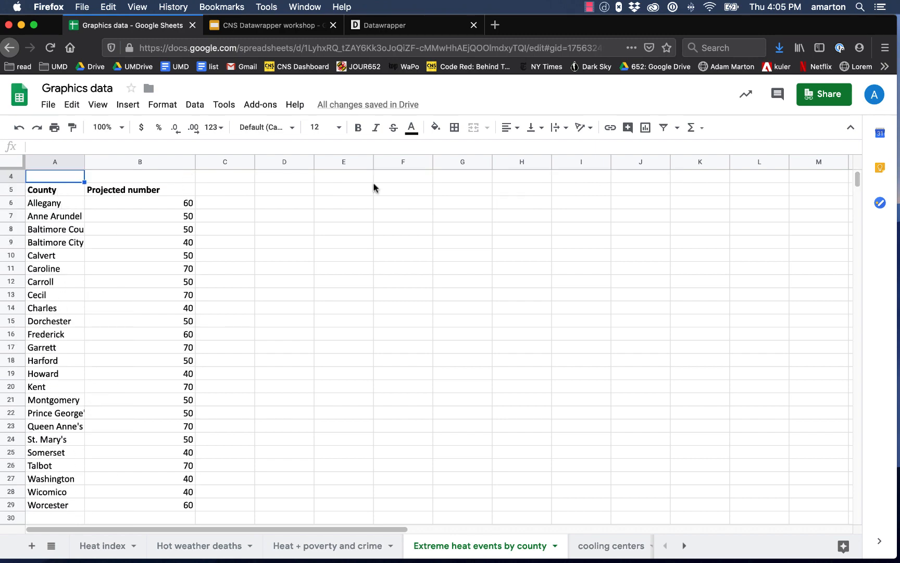
{"action": "left_click_drag", "start_coordinate": [46, 191], "coordinate": [153, 509]}
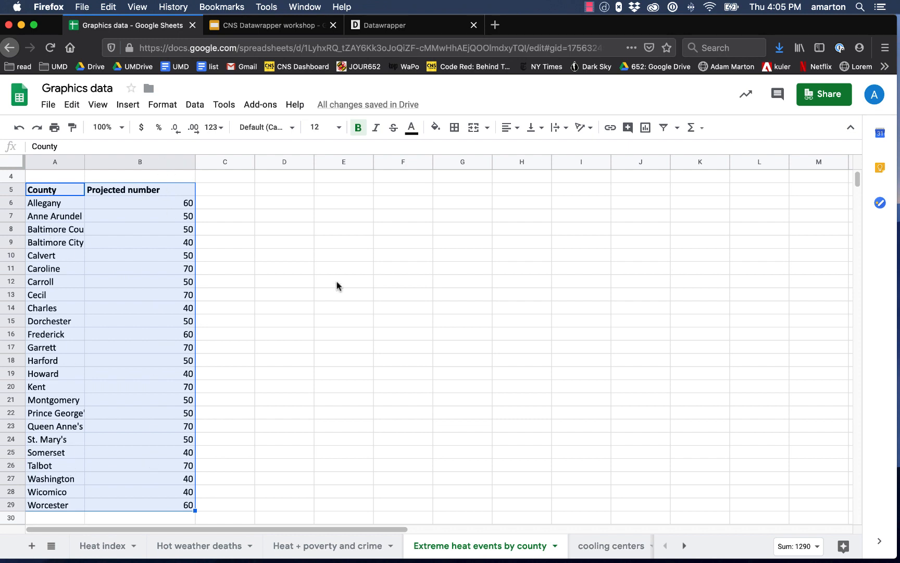
Return to the Datawrapper map and paste the copied table with its header over all rows of the data table
{"action": "left_click", "coordinate": [365, 25]}
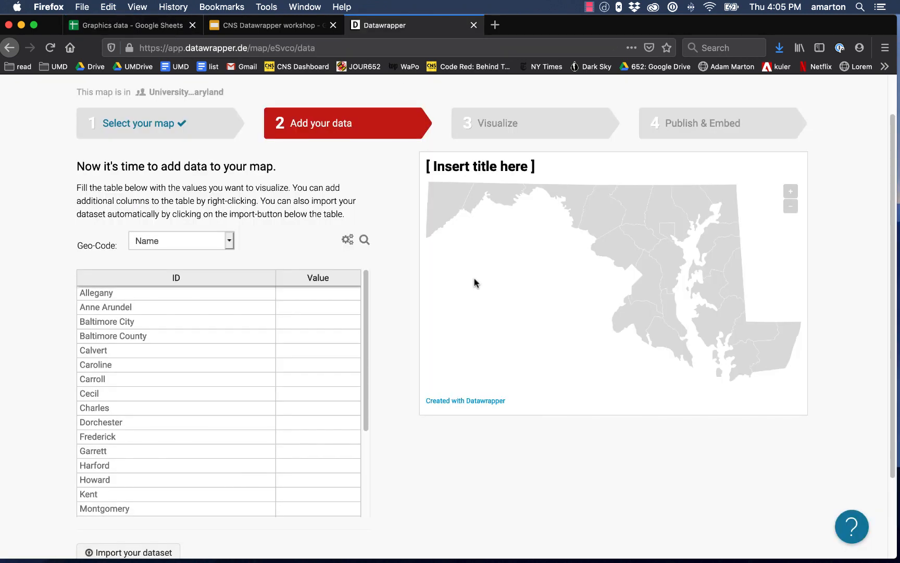
{"action": "left_click_drag", "start_coordinate": [124, 296], "coordinate": [305, 504]}
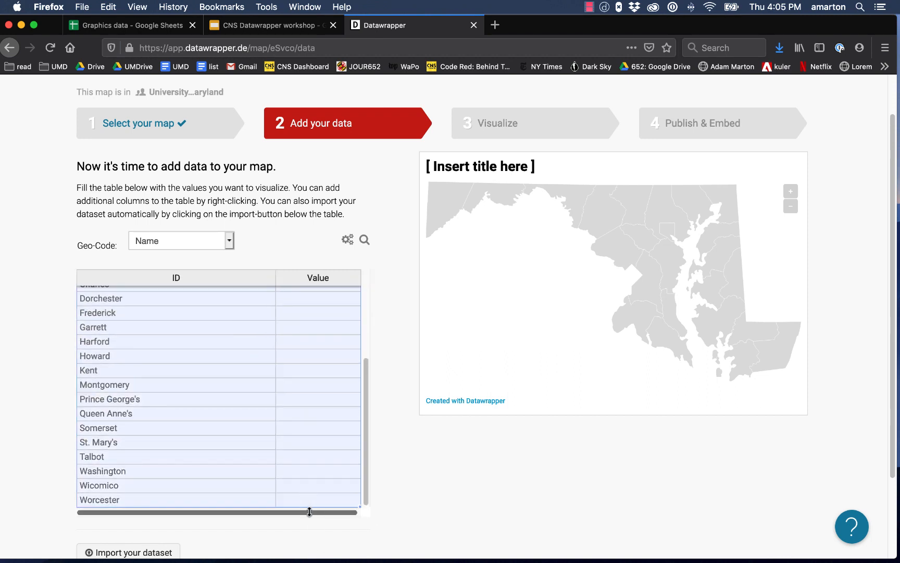
{"action": "key", "text": "super+v"}
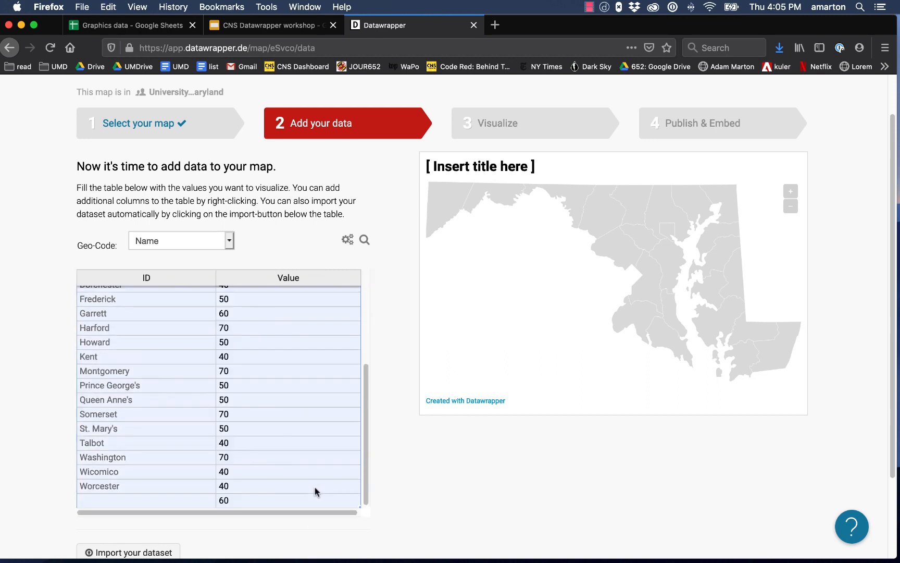
{"action": "scroll", "coordinate": [377, 427], "scroll_direction": "down", "scroll_amount": 3}
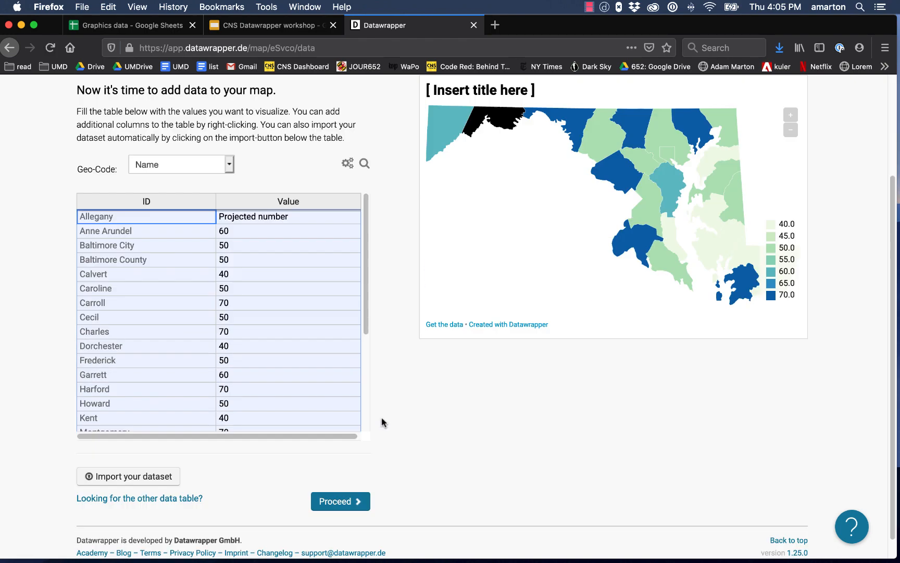
{"action": "scroll", "coordinate": [266, 259], "scroll_direction": "up", "scroll_amount": 1}
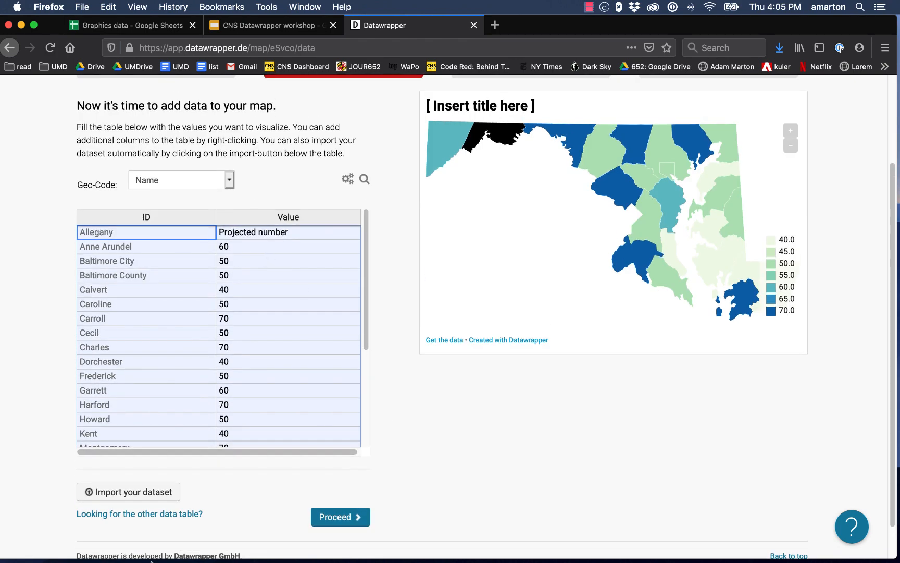
In the Graphics data spreadsheet, copy the county names and projected numbers from Allegany to Worcester without the header row
{"action": "mouse_move", "coordinate": [160, 537]}
{"action": "left_click", "coordinate": [119, 25]}
{"action": "left_click", "coordinate": [227, 268]}
{"action": "left_click_drag", "start_coordinate": [81, 204], "coordinate": [176, 363]}
{"action": "key", "text": "super+c"}
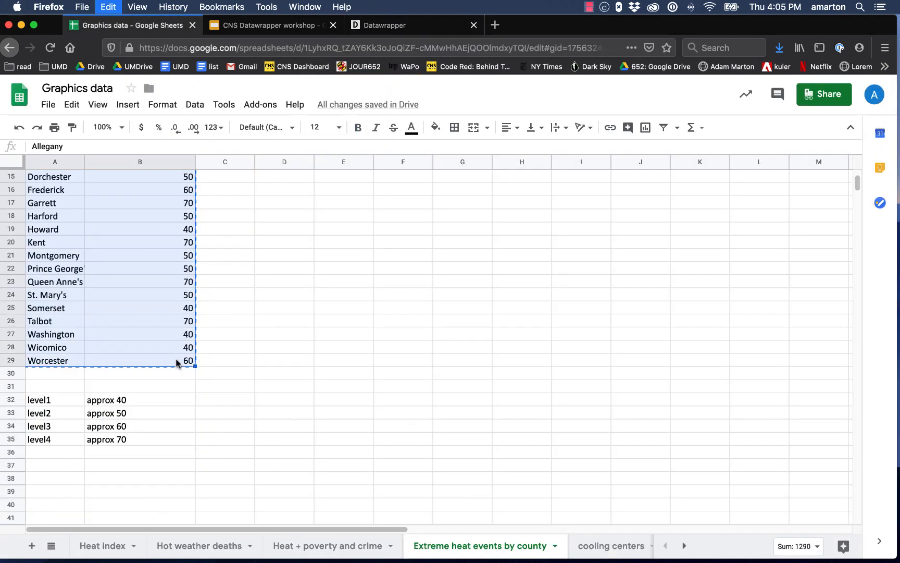
Back in Datawrapper, paste the header-free county values over all rows of the map's data table
{"action": "left_click", "coordinate": [379, 25]}
{"action": "left_click", "coordinate": [193, 238]}
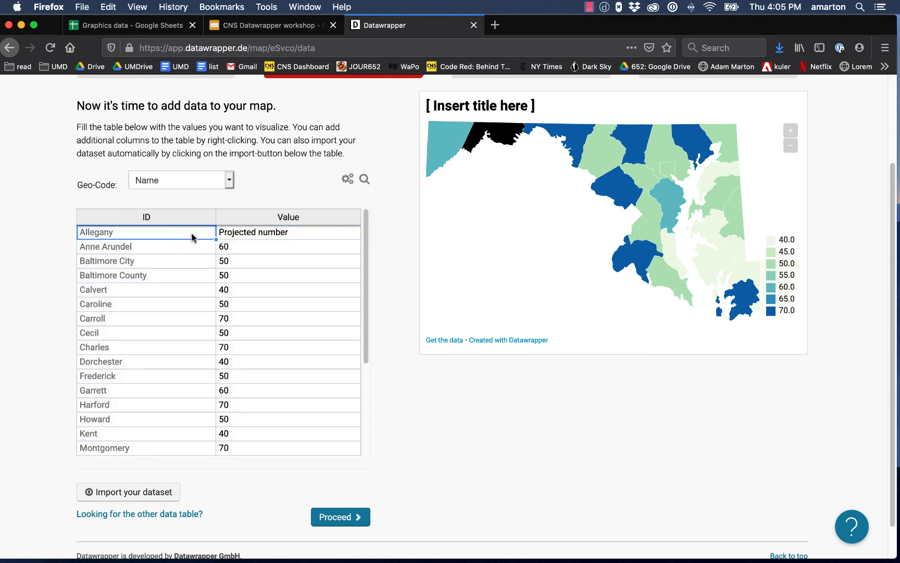
{"action": "key", "text": "super+v"}
{"action": "left_click_drag", "start_coordinate": [277, 477], "coordinate": [274, 445]}
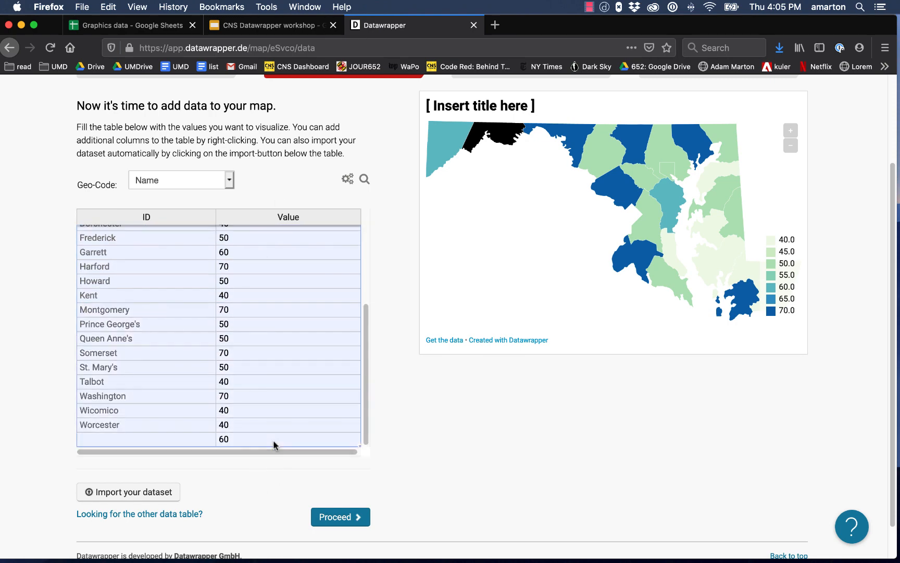
{"action": "key", "text": "super+v"}
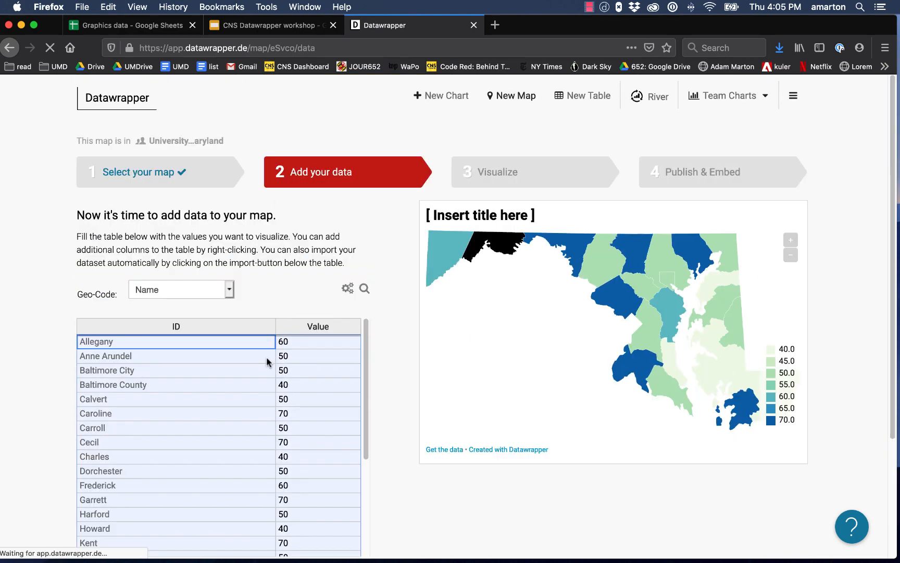
Clear the leftover value in the unnamed row below Worcester and proceed to the Visualize step
{"action": "scroll", "coordinate": [388, 457], "scroll_direction": "down", "scroll_amount": 3}
{"action": "left_click", "coordinate": [271, 389]}
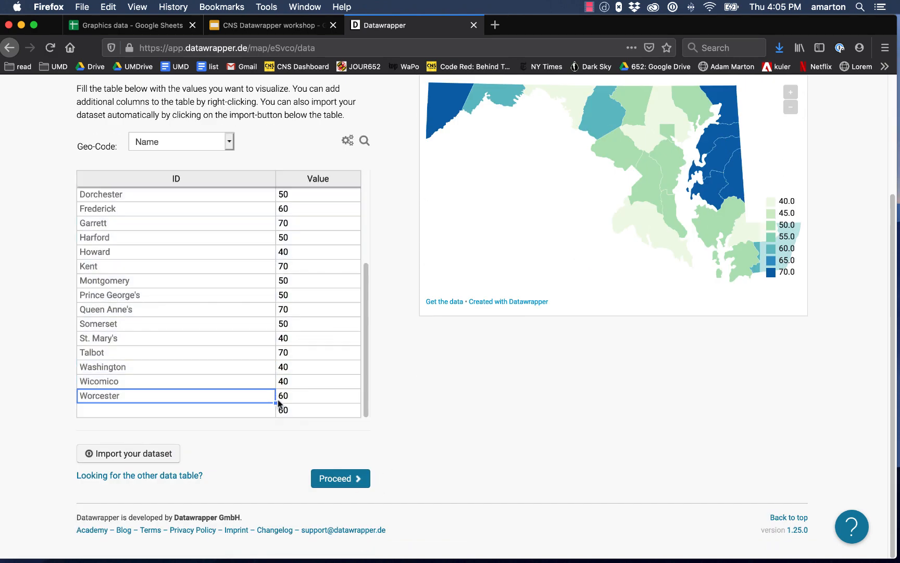
{"action": "left_click", "coordinate": [306, 410]}
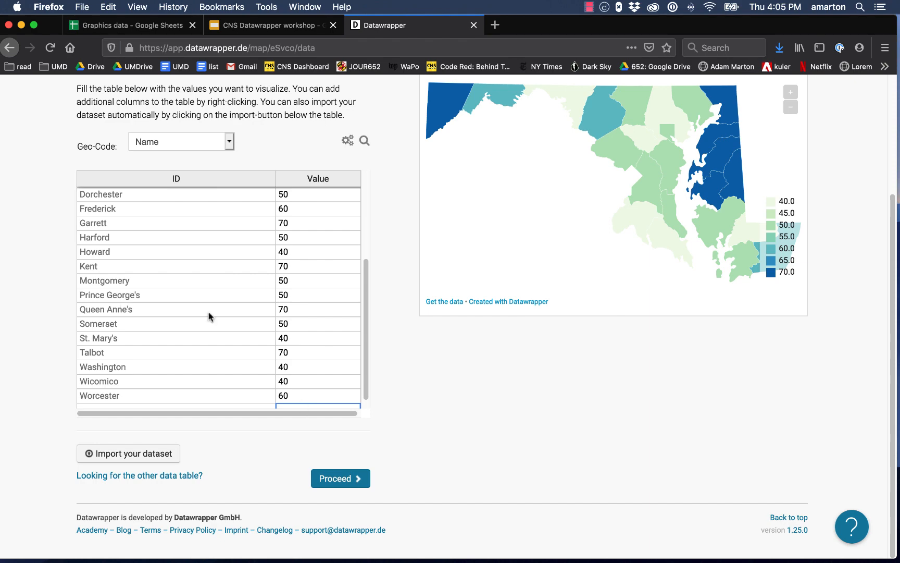
{"action": "scroll", "coordinate": [210, 316], "scroll_direction": "up", "scroll_amount": 6}
{"action": "scroll", "coordinate": [391, 382], "scroll_direction": "down", "scroll_amount": 4}
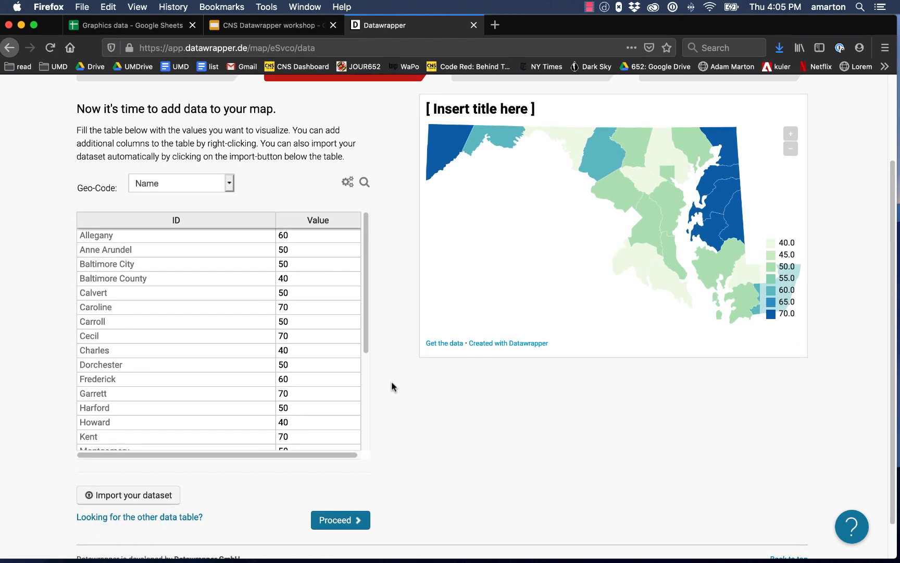
{"action": "left_click", "coordinate": [341, 521]}
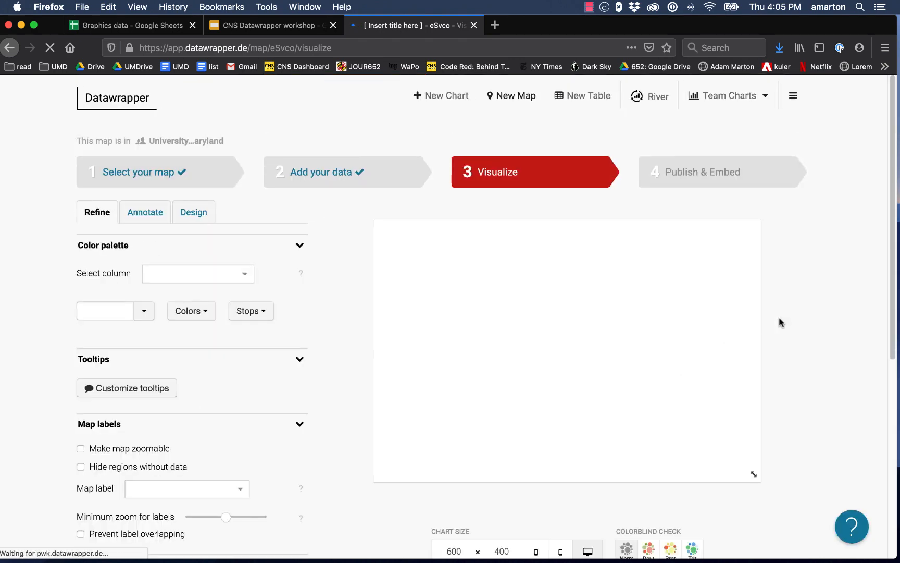
{"action": "scroll", "coordinate": [811, 303], "scroll_direction": "down", "scroll_amount": 2}
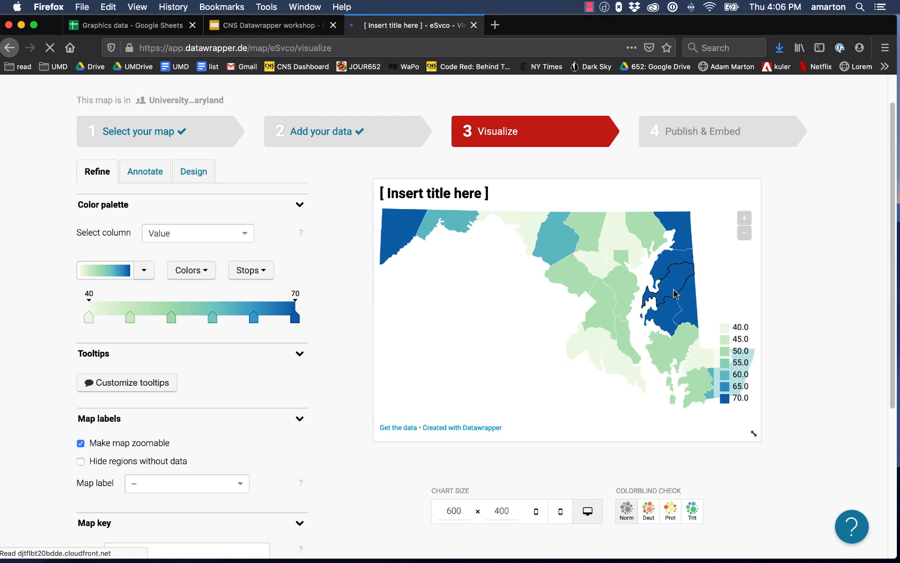
{"action": "scroll", "coordinate": [813, 269], "scroll_direction": "down", "scroll_amount": 1}
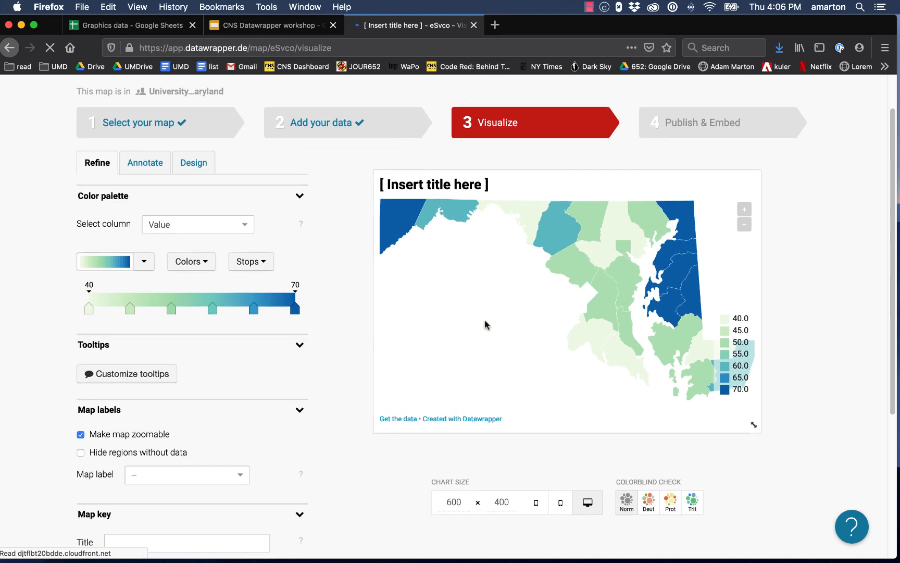
Look over the column choices and the color options for the map's palette, keeping Value as the column
{"action": "left_click", "coordinate": [248, 228]}
{"action": "left_click", "coordinate": [277, 233]}
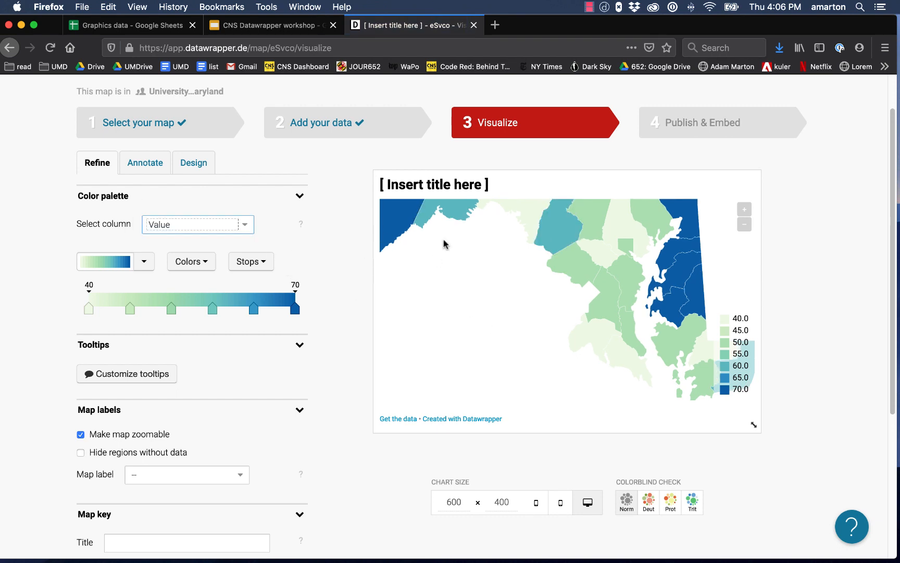
{"action": "scroll", "coordinate": [357, 308], "scroll_direction": "down", "scroll_amount": 2}
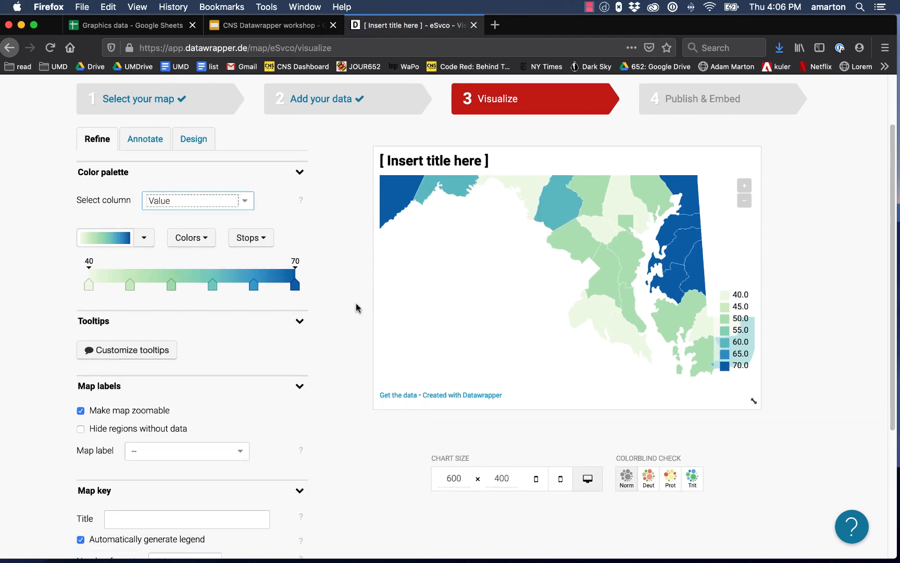
{"action": "left_click", "coordinate": [192, 243]}
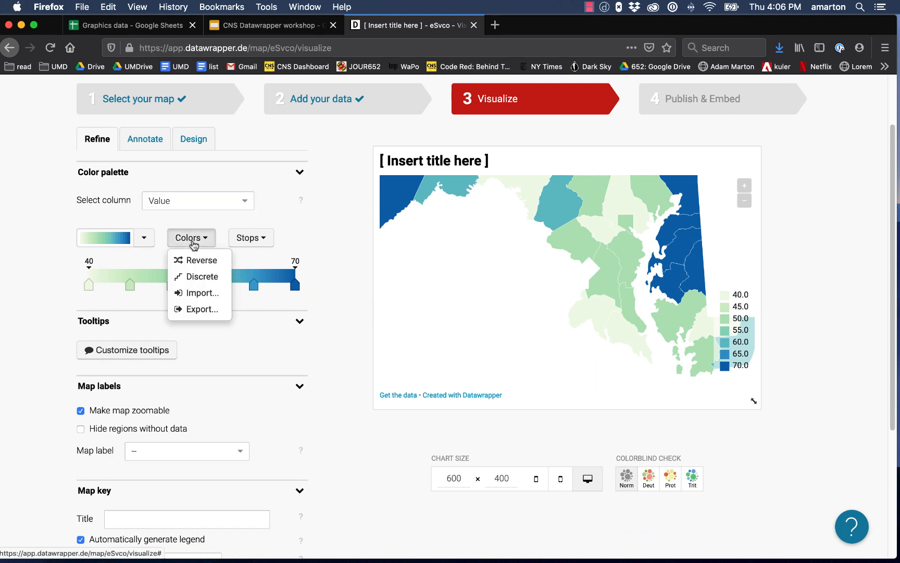
{"action": "left_click", "coordinate": [307, 224]}
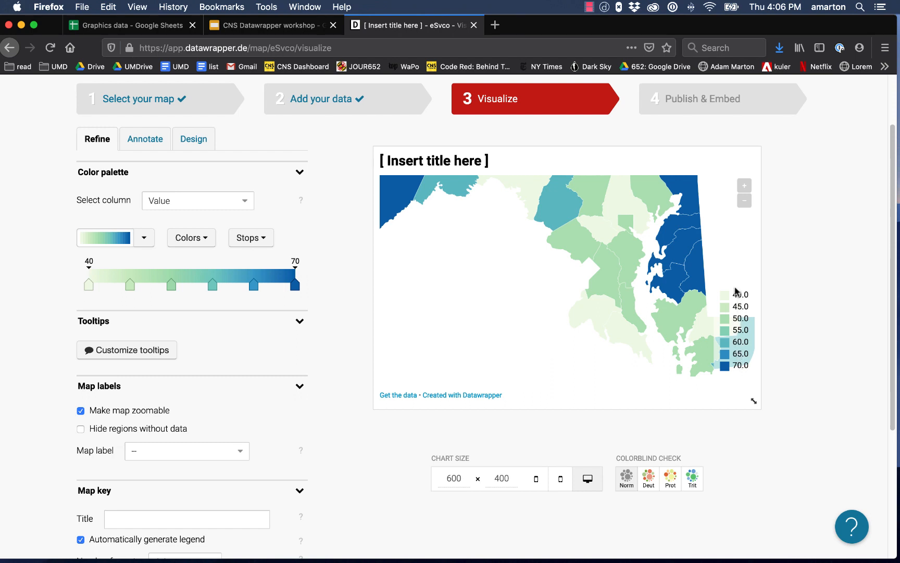
Try the yellow-green, pink-purple and yellow-blue palettes on the map, and return to the light green-to-blue one
{"action": "left_click", "coordinate": [145, 238]}
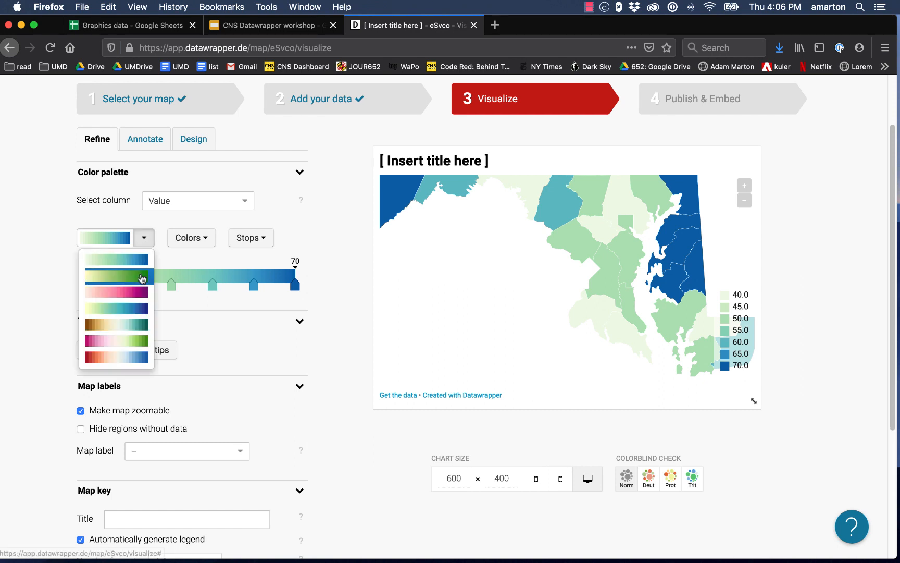
{"action": "left_click", "coordinate": [141, 261]}
{"action": "left_click", "coordinate": [144, 239]}
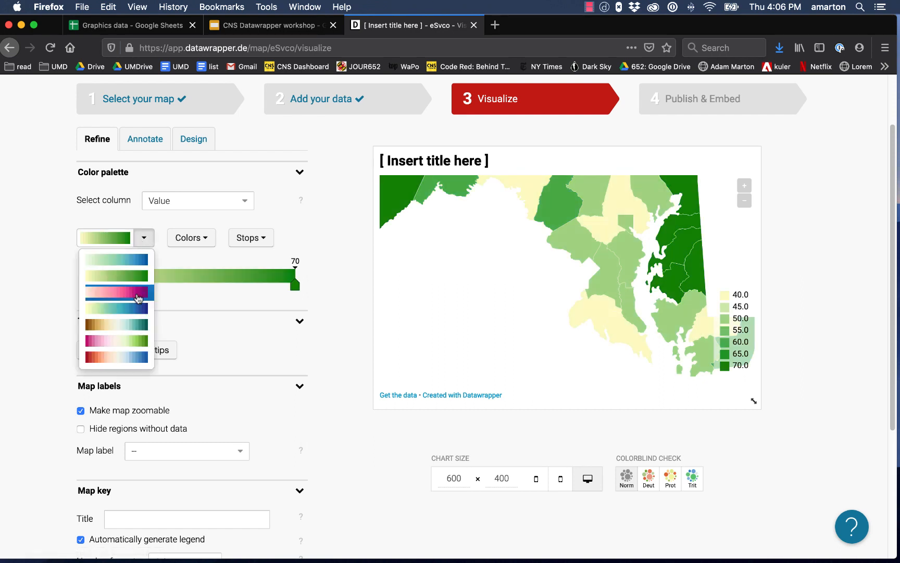
{"action": "left_click", "coordinate": [139, 293]}
{"action": "left_click", "coordinate": [143, 240]}
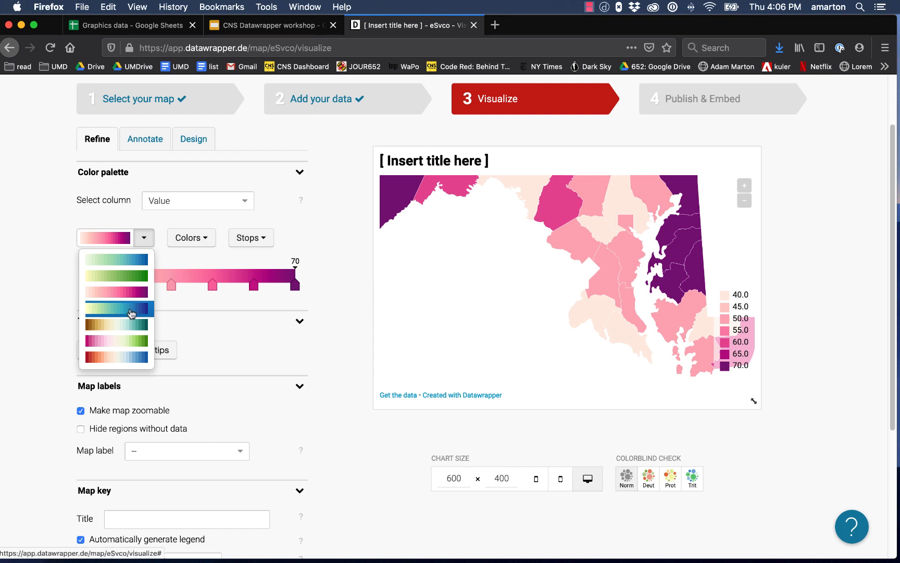
{"action": "left_click", "coordinate": [133, 316]}
{"action": "left_click", "coordinate": [140, 240]}
{"action": "left_click", "coordinate": [138, 260]}
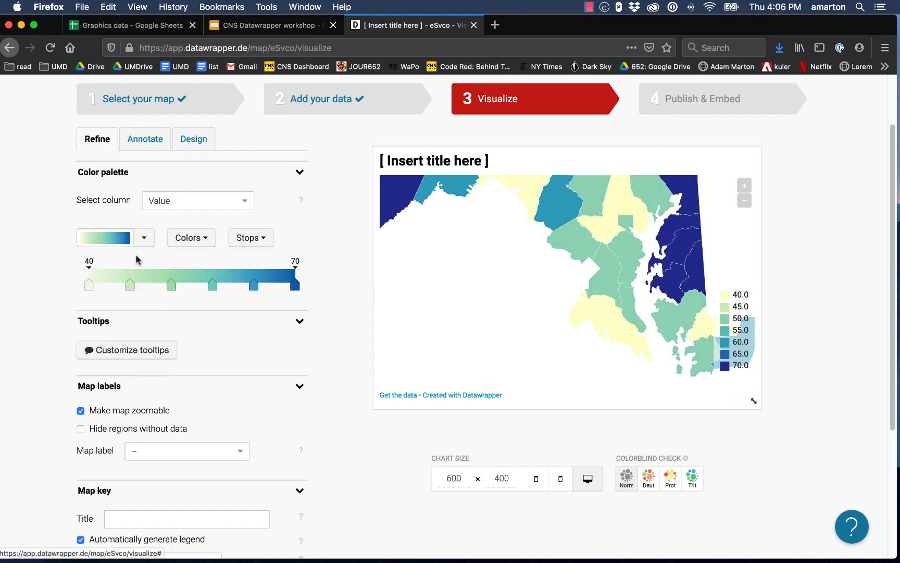
{"action": "scroll", "coordinate": [341, 352], "scroll_direction": "down", "scroll_amount": 1}
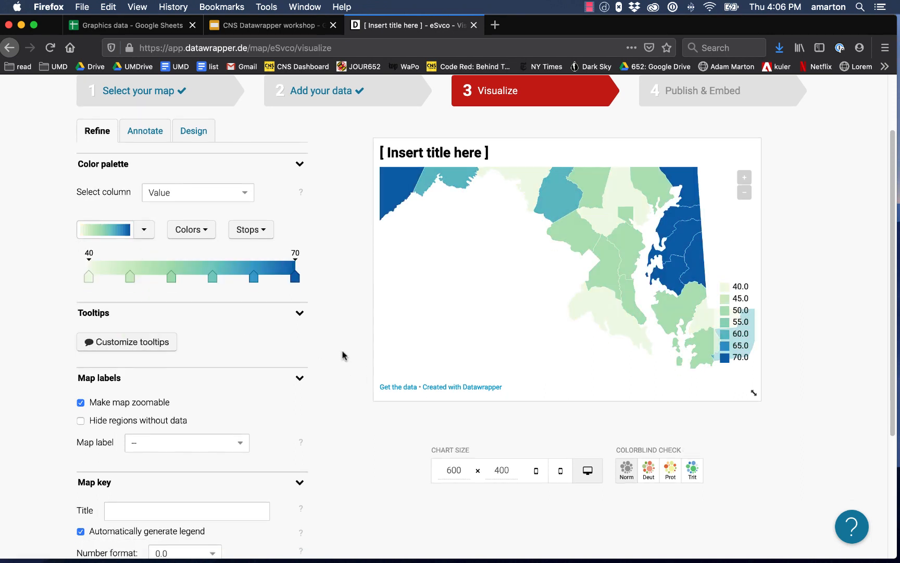
Look over the map's refine options and the placeholders offered for customizing its tooltips, closing the tooltip settings without saving
{"action": "scroll", "coordinate": [343, 355], "scroll_direction": "down", "scroll_amount": 5}
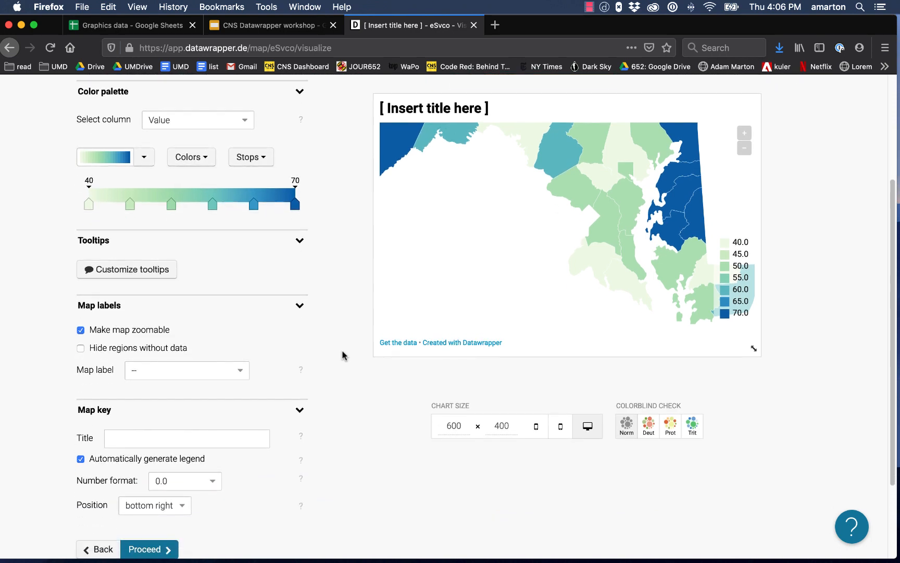
{"action": "scroll", "coordinate": [343, 355], "scroll_direction": "up", "scroll_amount": 1}
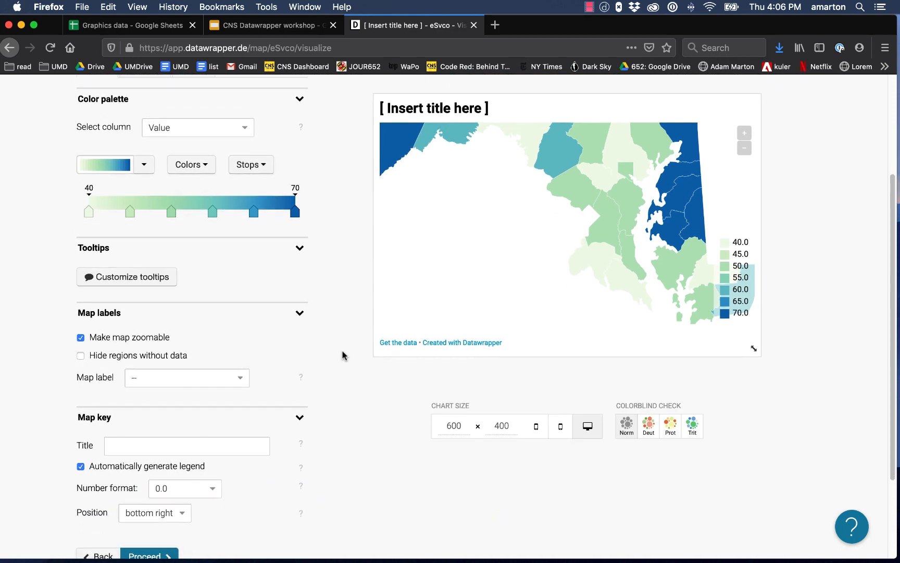
{"action": "left_click", "coordinate": [154, 277]}
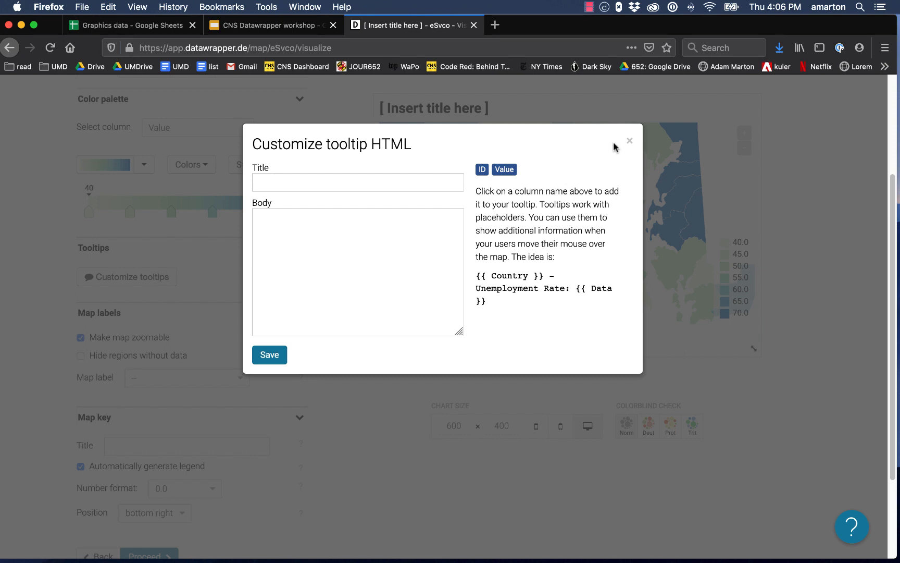
{"action": "left_click", "coordinate": [631, 144]}
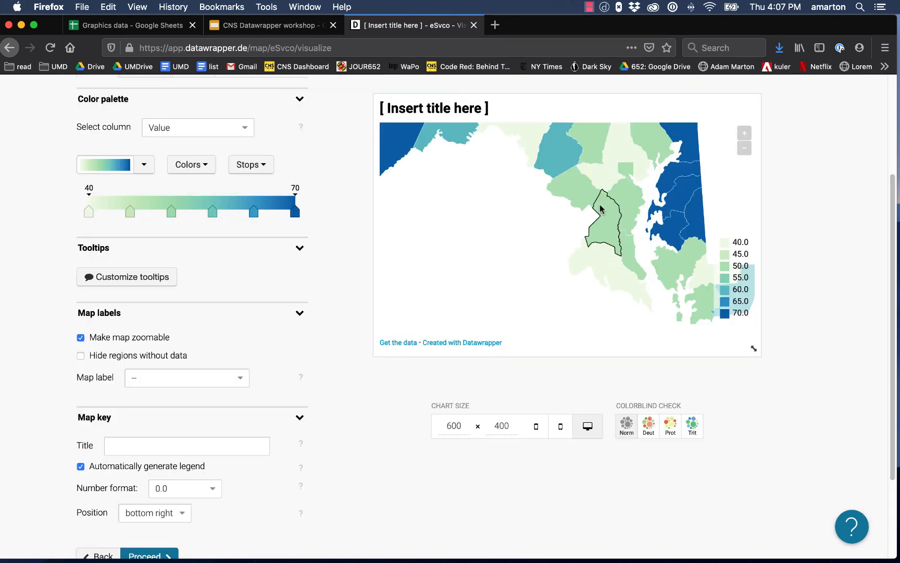
{"action": "left_click", "coordinate": [145, 283]}
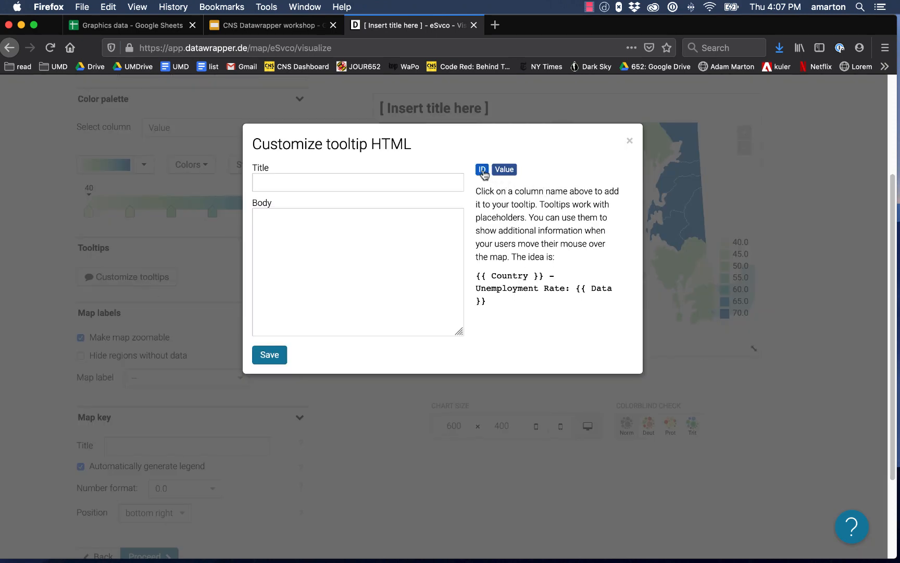
{"action": "left_click", "coordinate": [629, 142]}
{"action": "scroll", "coordinate": [289, 219], "scroll_direction": "up", "scroll_amount": 4}
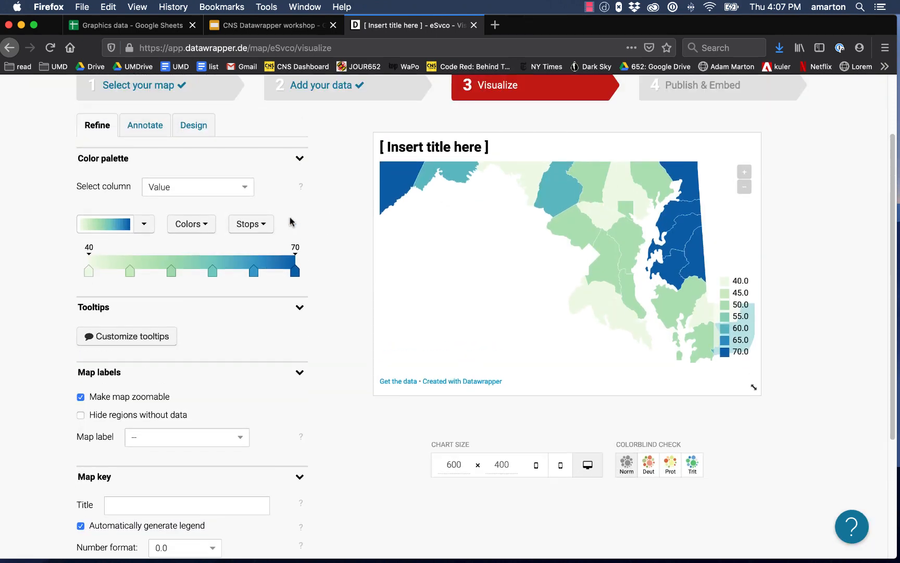
Go back to the map's data table to examine the ID and Value columns, and return to the Visualize step
{"action": "left_click", "coordinate": [328, 146]}
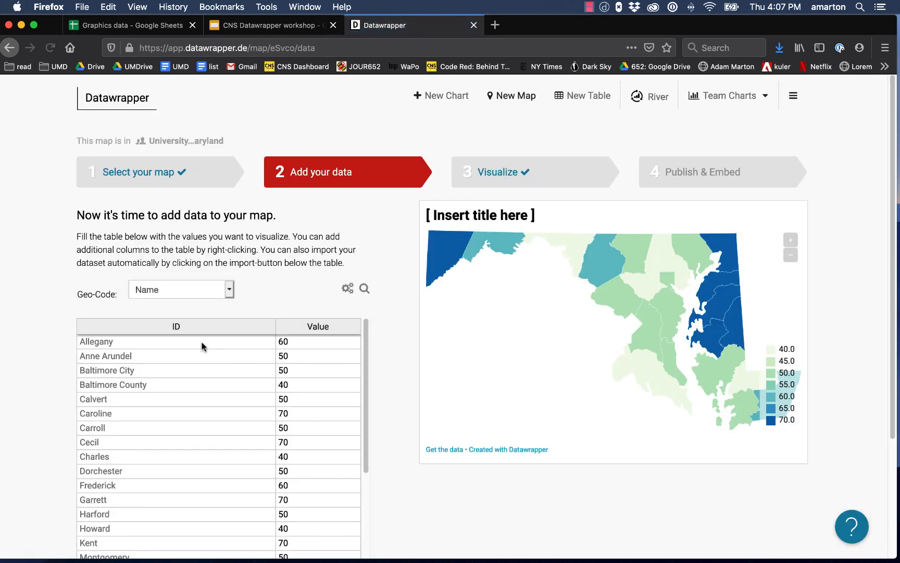
{"action": "scroll", "coordinate": [214, 469], "scroll_direction": "down", "scroll_amount": 1}
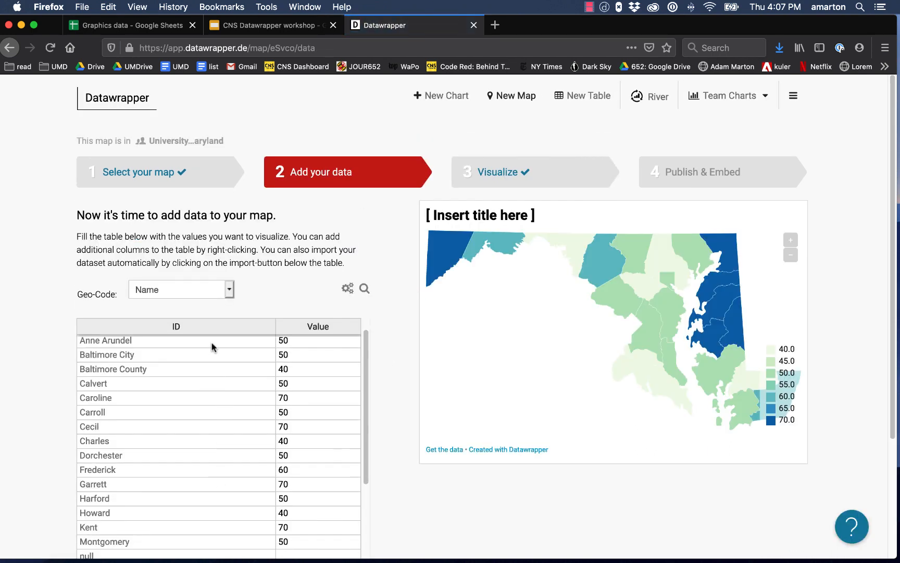
{"action": "scroll", "coordinate": [219, 365], "scroll_direction": "up", "scroll_amount": 1}
{"action": "scroll", "coordinate": [224, 388], "scroll_direction": "down", "scroll_amount": 1}
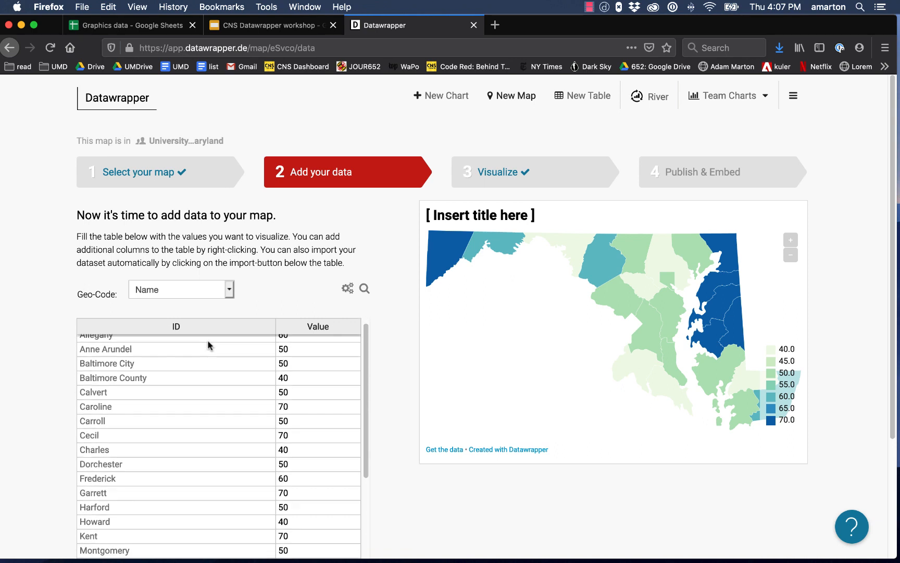
{"action": "scroll", "coordinate": [327, 357], "scroll_direction": "up", "scroll_amount": 1}
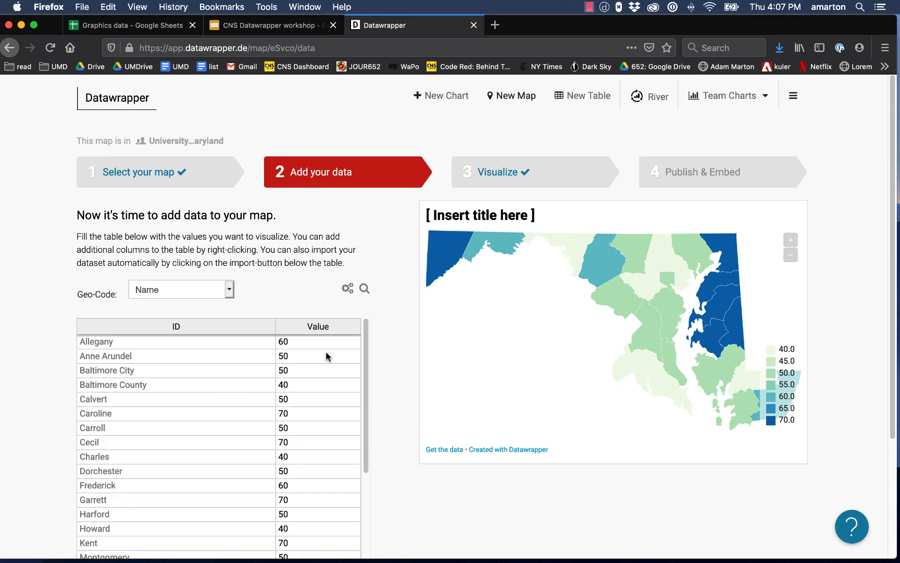
{"action": "left_click", "coordinate": [313, 324]}
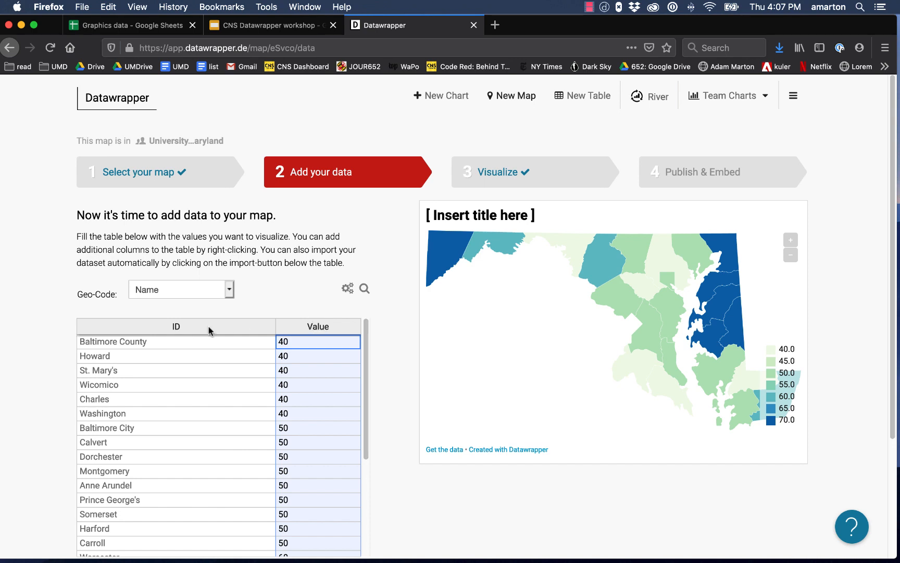
{"action": "left_click", "coordinate": [175, 324]}
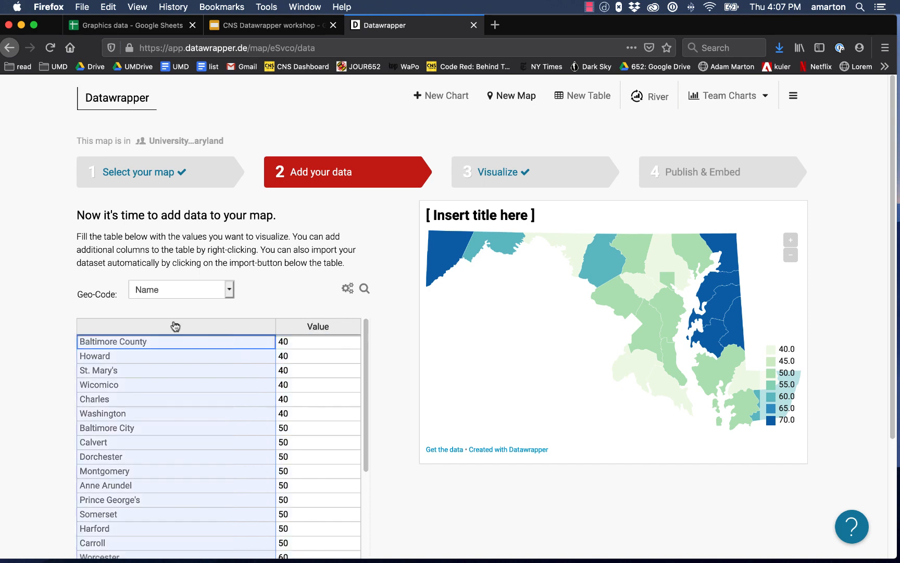
{"action": "left_click", "coordinate": [483, 171]}
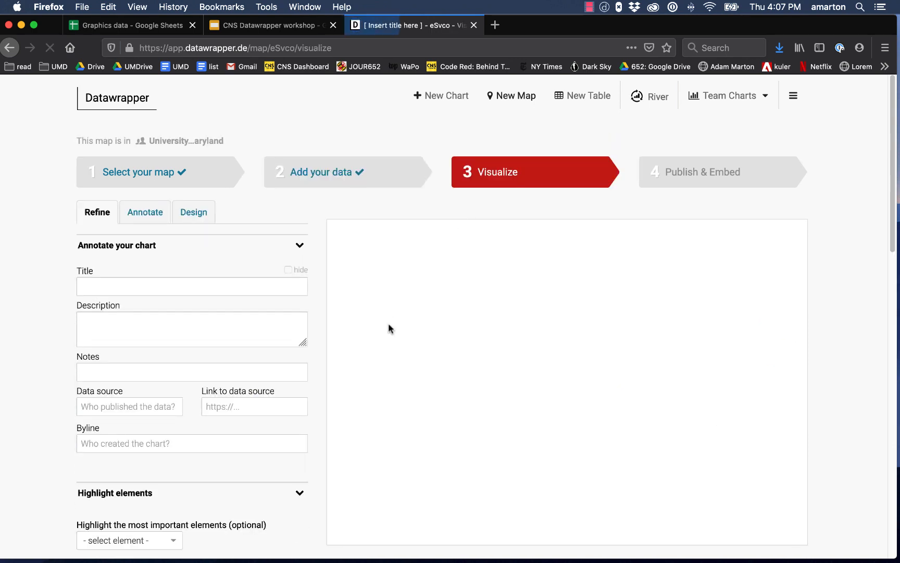
Customize the map tooltips with {{ ID }} as title and {{ Value }} as body, save them, and check one on Frederick
{"action": "scroll", "coordinate": [241, 408], "scroll_direction": "down", "scroll_amount": 1}
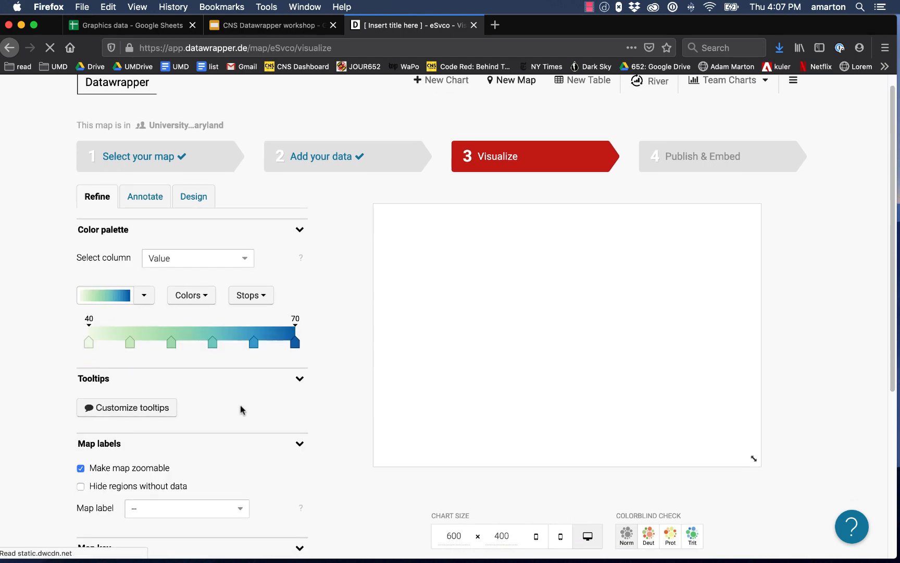
{"action": "left_click", "coordinate": [144, 400]}
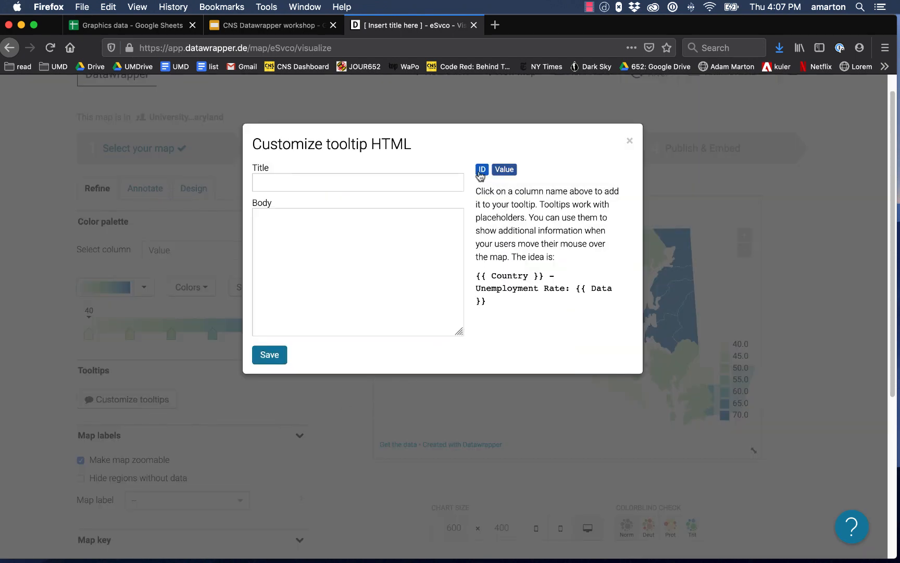
{"action": "left_click", "coordinate": [346, 181]}
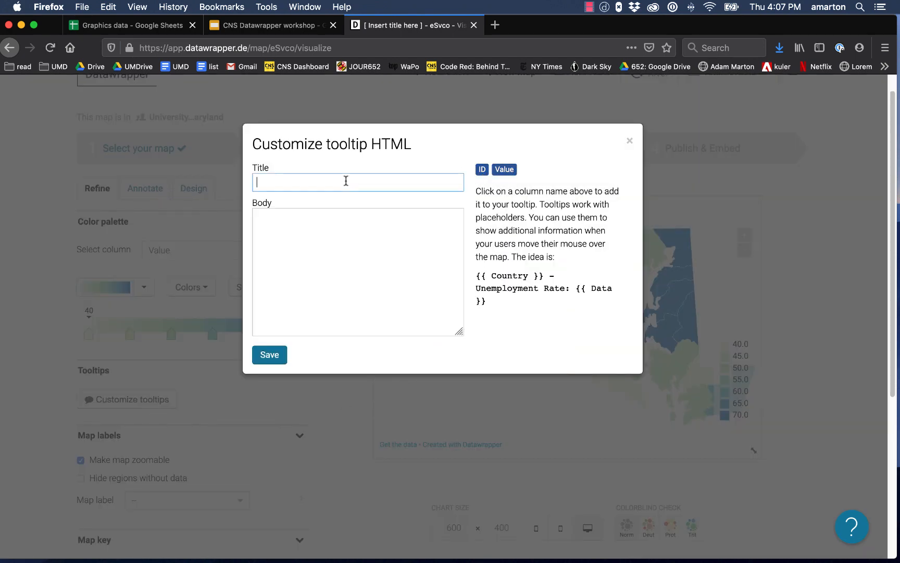
{"action": "left_click", "coordinate": [483, 169]}
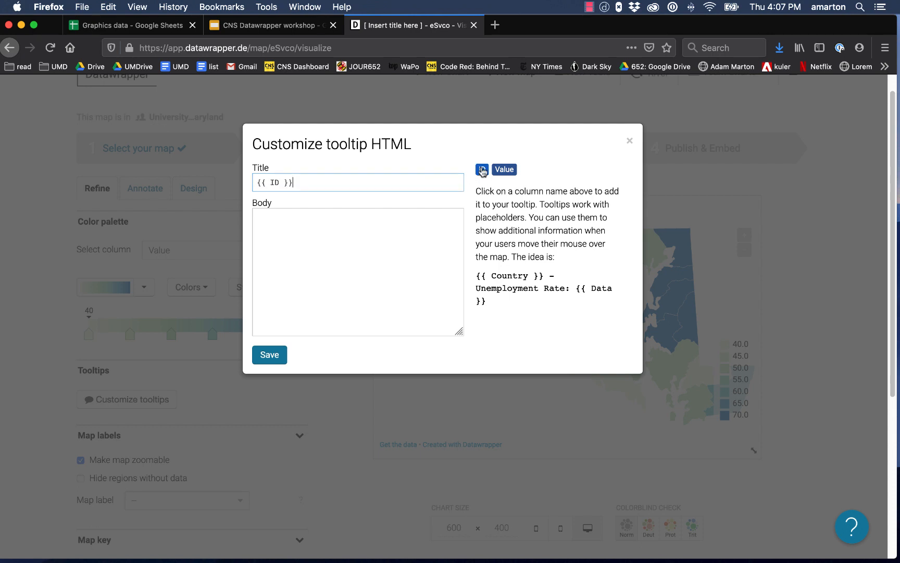
{"action": "left_click", "coordinate": [391, 253]}
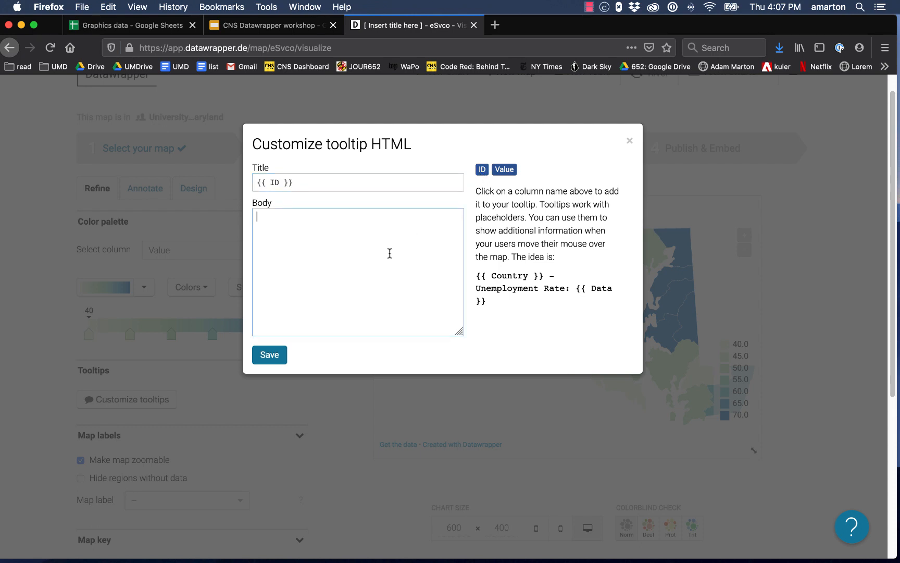
{"action": "left_click", "coordinate": [504, 170]}
{"action": "left_click_drag", "start_coordinate": [307, 218], "coordinate": [258, 221]}
{"action": "left_click", "coordinate": [256, 221]}
{"action": "left_click", "coordinate": [253, 360]}
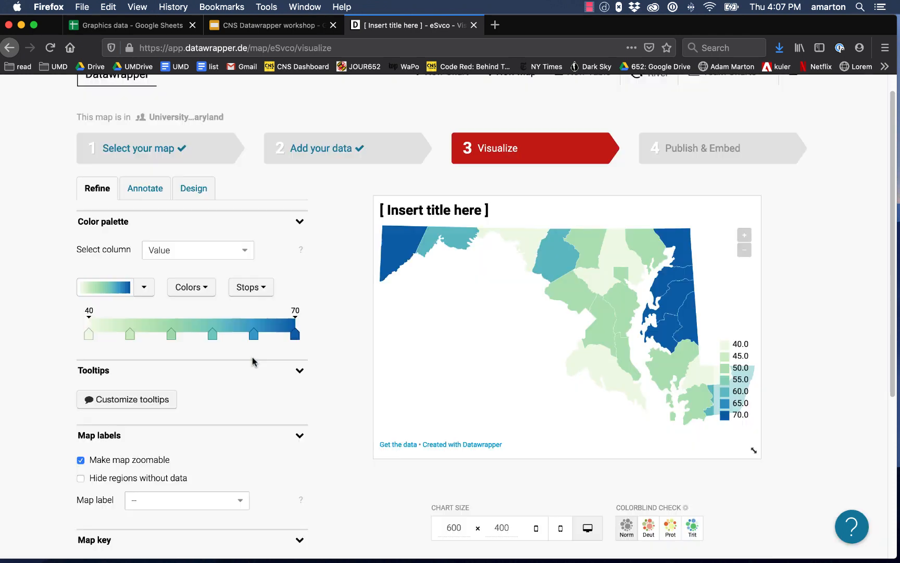
{"action": "mouse_move", "coordinate": [550, 269]}
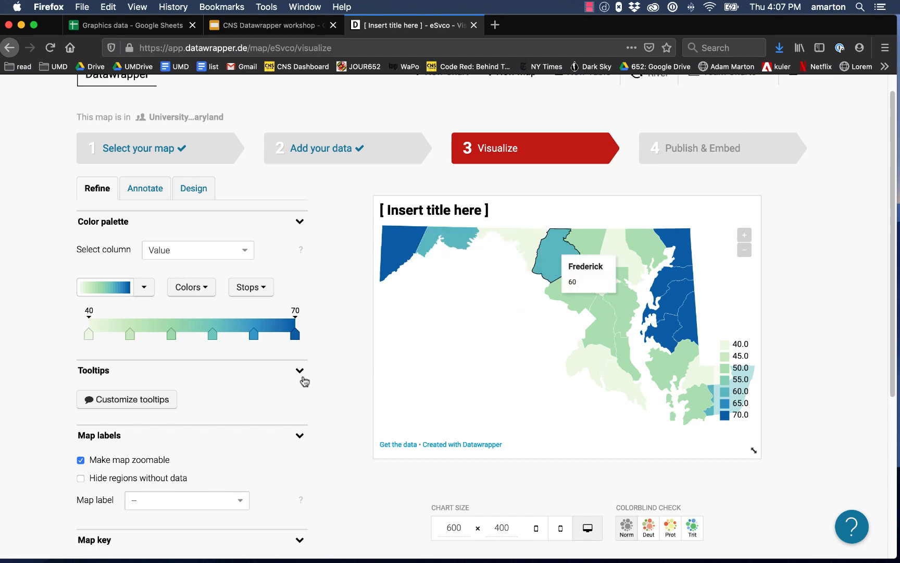
Extend the tooltip body to read "{{ Value }} heat events in 2040" and save it
{"action": "left_click", "coordinate": [127, 404]}
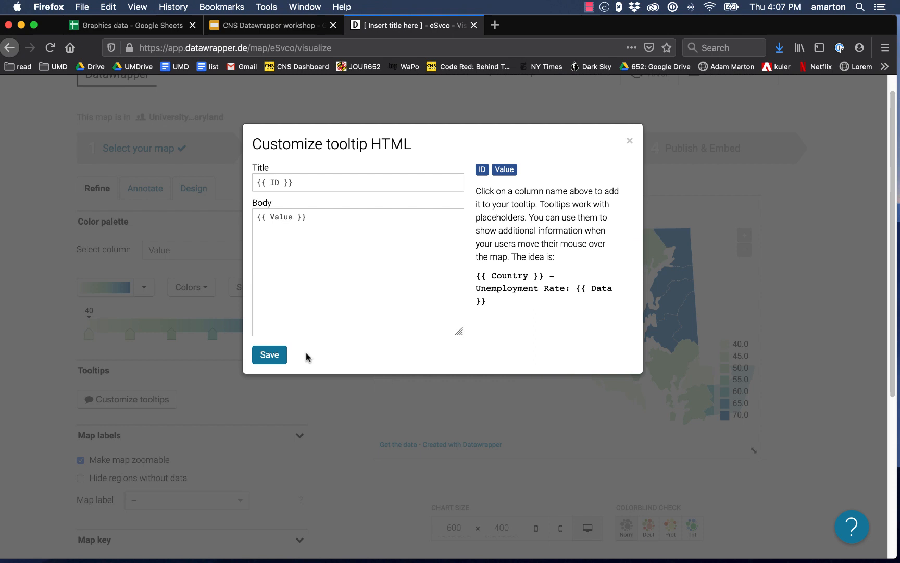
{"action": "left_click", "coordinate": [372, 220]}
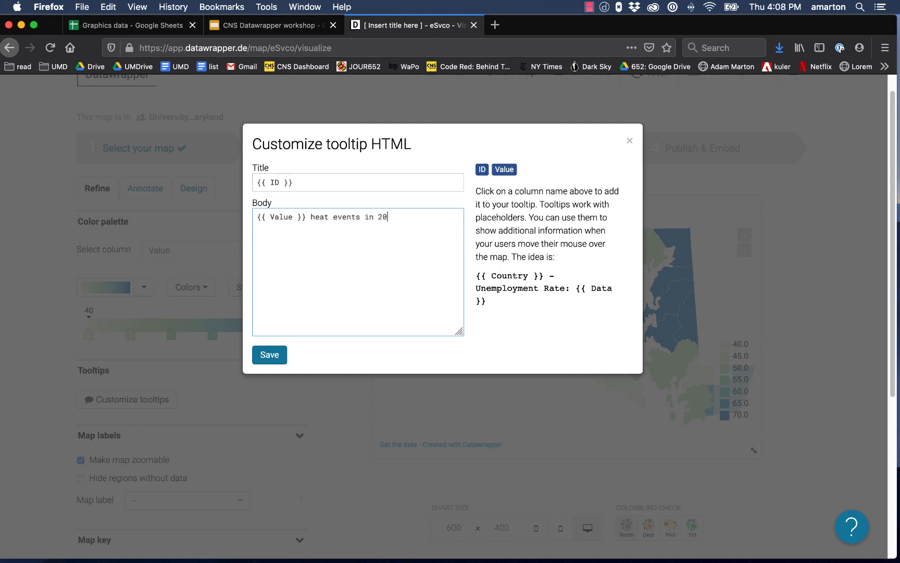
{"action": "left_click", "coordinate": [275, 355]}
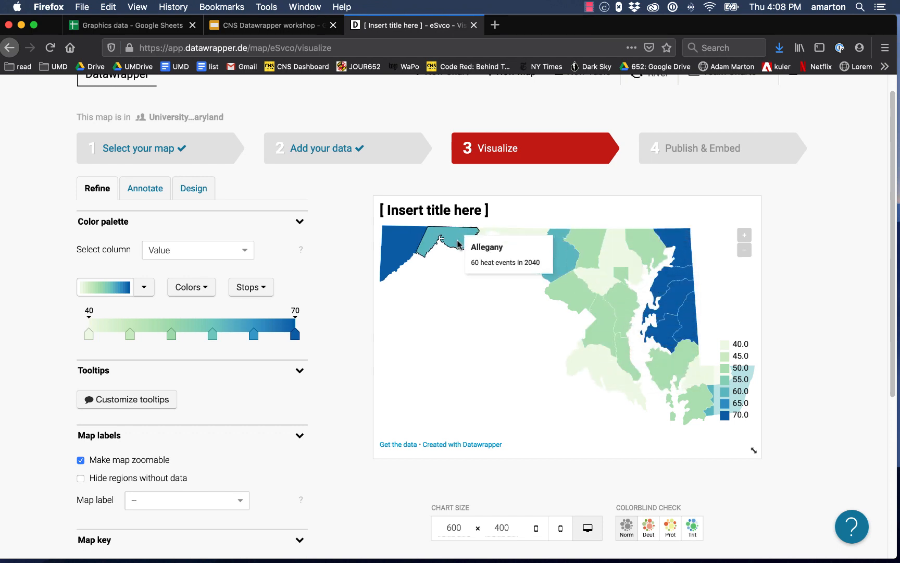
Insert "projected" before "heat events" in the tooltip body and save the tooltip
{"action": "left_click", "coordinate": [151, 399]}
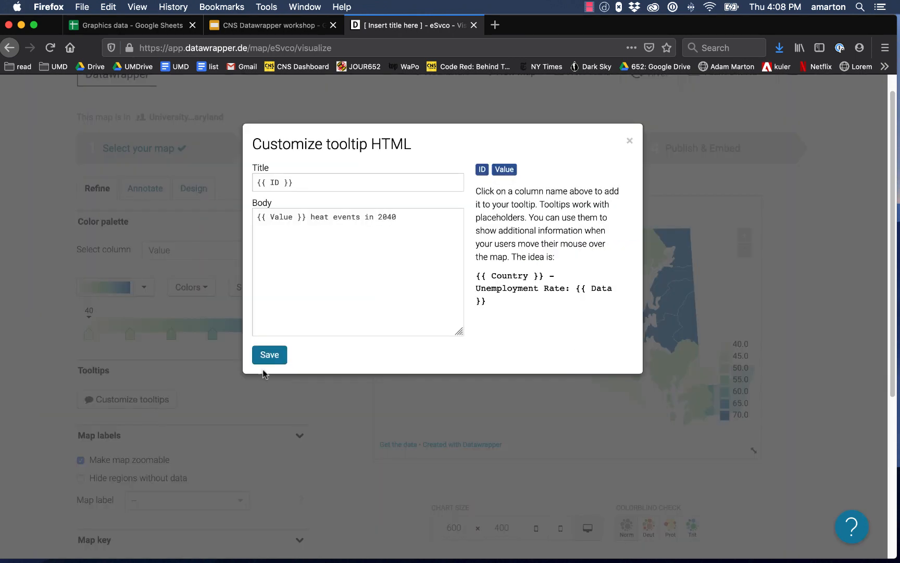
{"action": "left_click", "coordinate": [309, 218]}
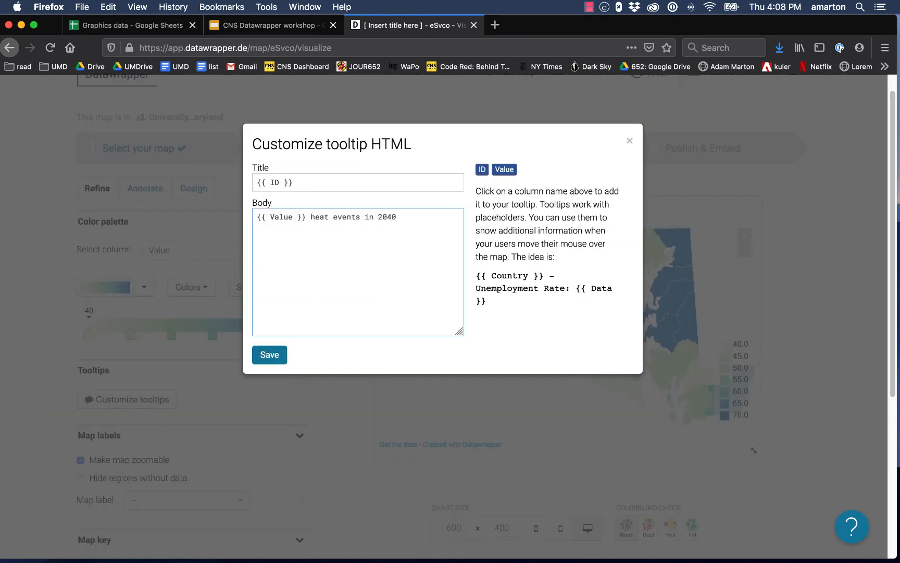
{"action": "type", "text": "projected"}
{"action": "left_click", "coordinate": [271, 356]}
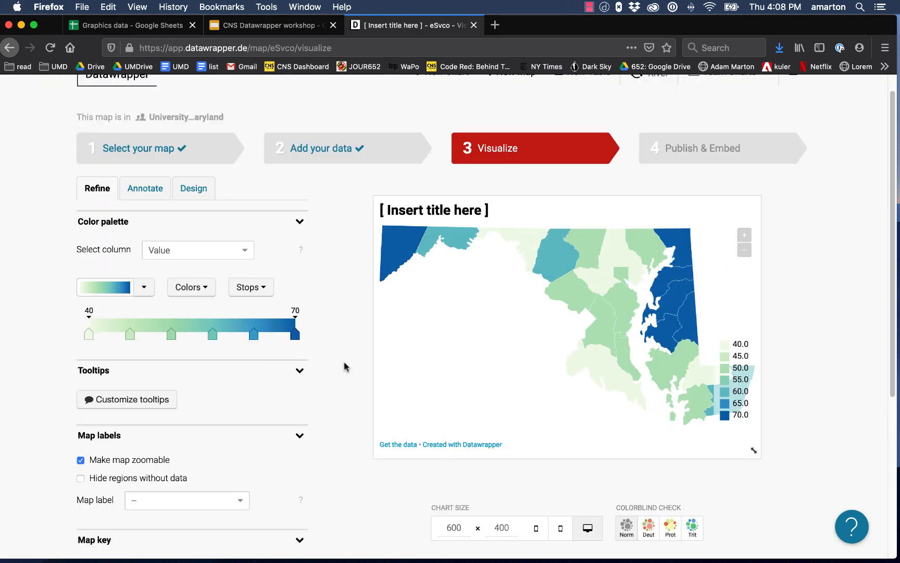
Set the map key's position to bottom left so it no longer covers the counties
{"action": "scroll", "coordinate": [355, 442], "scroll_direction": "down", "scroll_amount": 1}
{"action": "scroll", "coordinate": [355, 442], "scroll_direction": "down", "scroll_amount": 3}
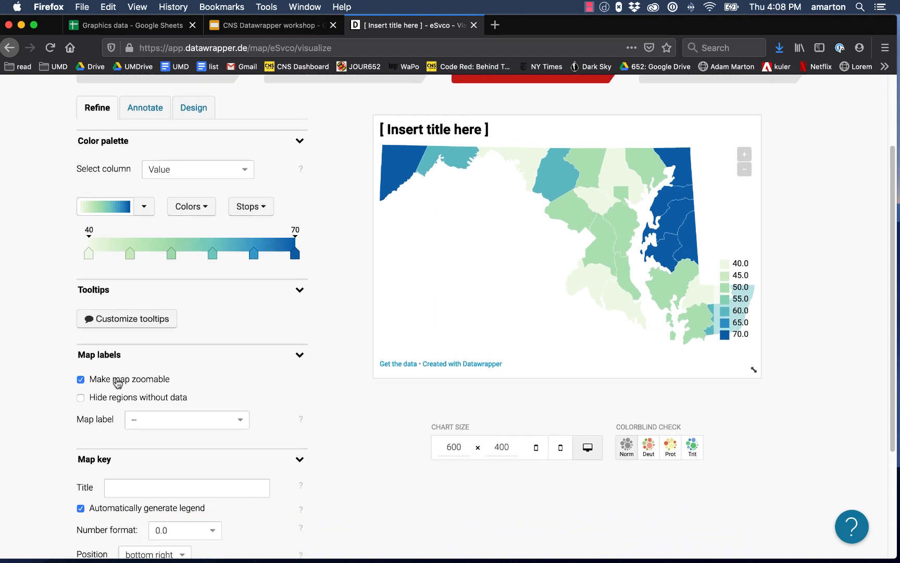
{"action": "scroll", "coordinate": [386, 410], "scroll_direction": "down", "scroll_amount": 2}
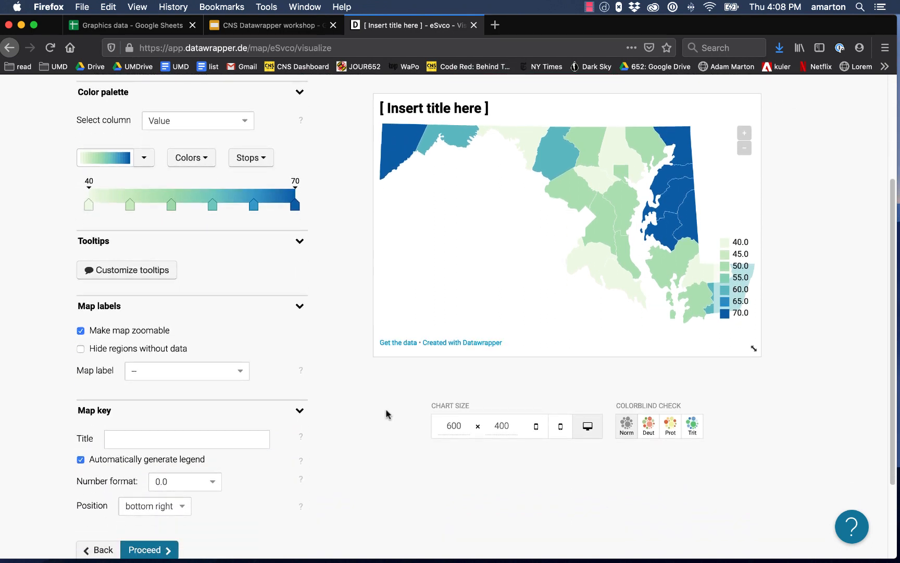
{"action": "scroll", "coordinate": [141, 421], "scroll_direction": "down", "scroll_amount": 1}
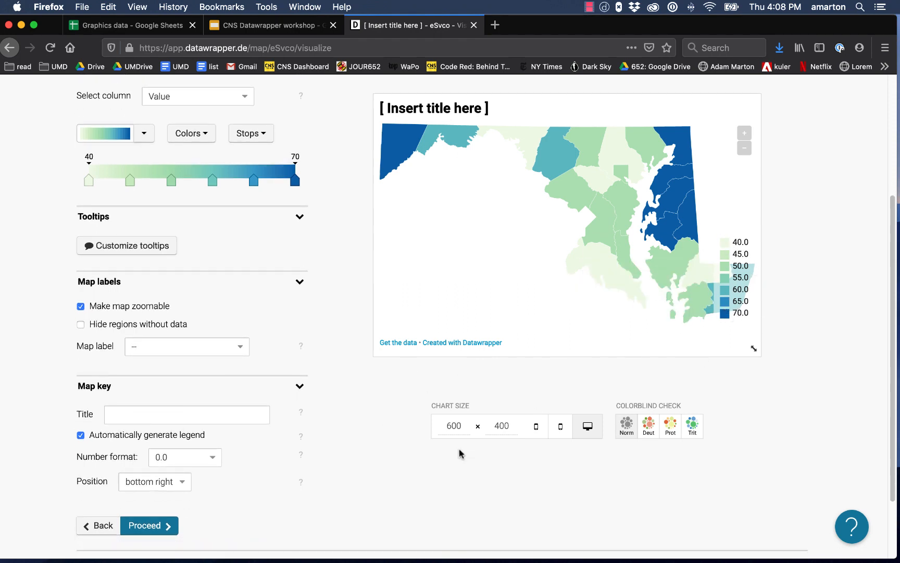
{"action": "left_click", "coordinate": [173, 488]}
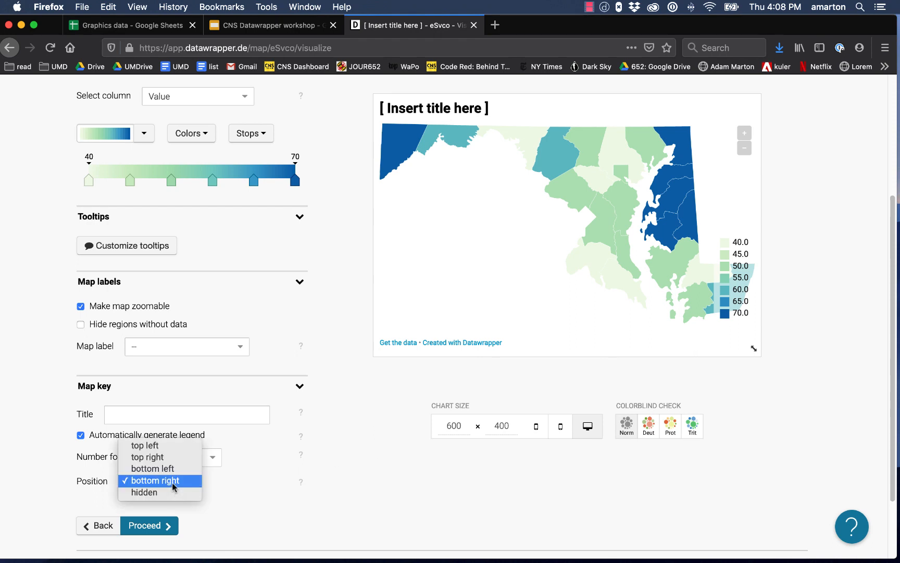
{"action": "left_click", "coordinate": [166, 468]}
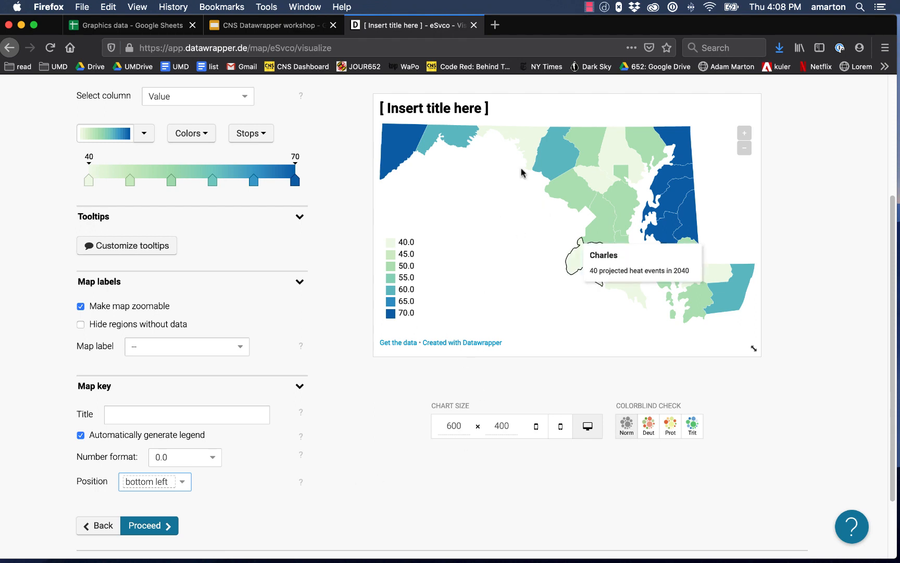
Title the map key "Number of heat events in 2040"
{"action": "left_click", "coordinate": [155, 414]}
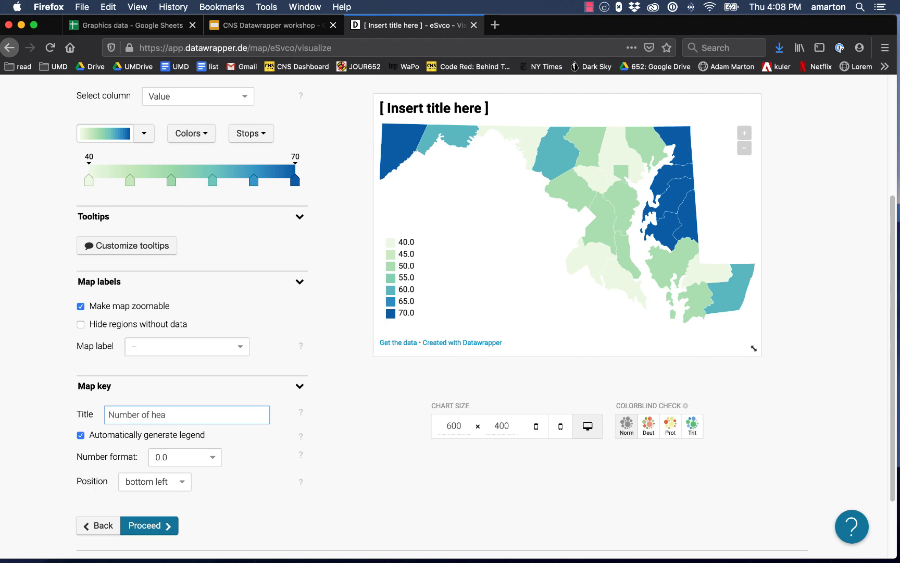
{"action": "type", "text": "Number of heat events "}
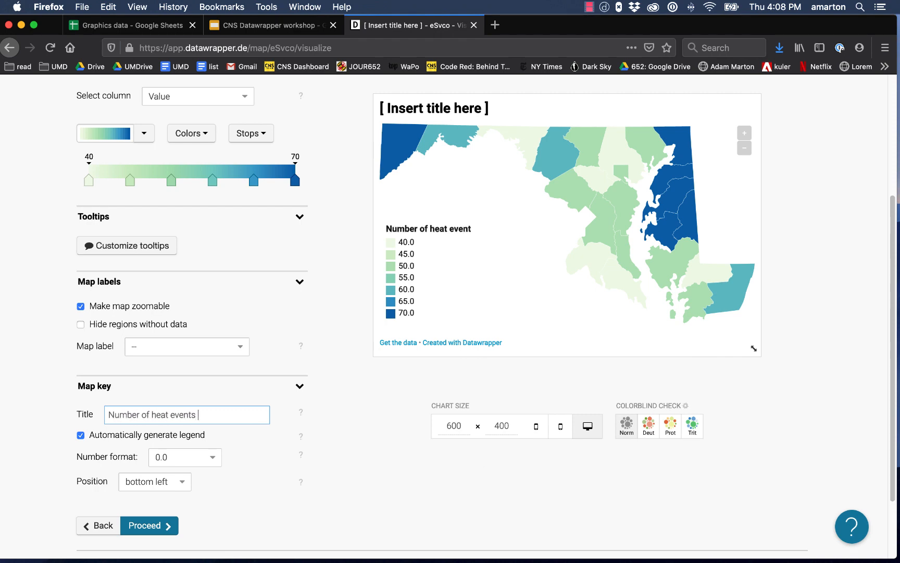
{"action": "type", "text": "in 2040"}
{"action": "left_click", "coordinate": [455, 500]}
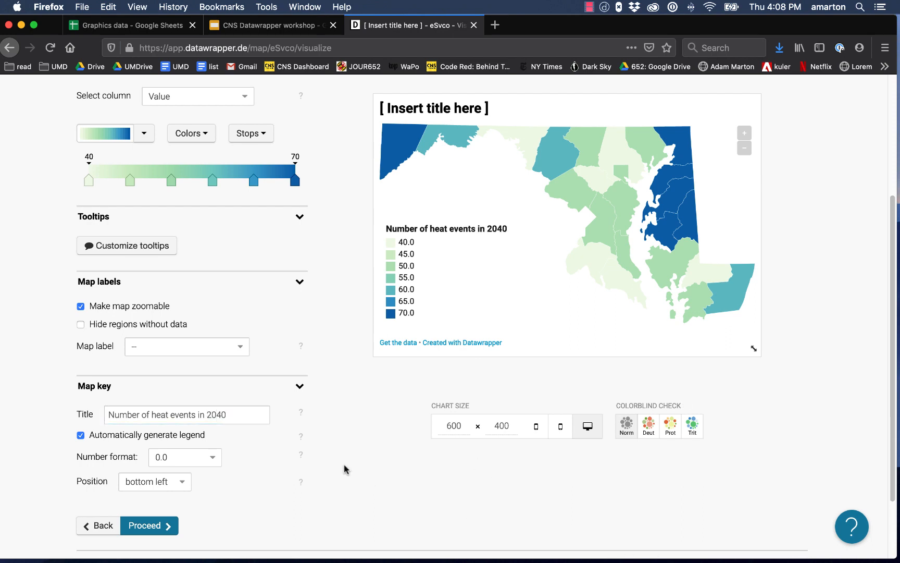
{"action": "scroll", "coordinate": [344, 469], "scroll_direction": "down", "scroll_amount": 1}
{"action": "scroll", "coordinate": [352, 465], "scroll_direction": "up", "scroll_amount": 1}
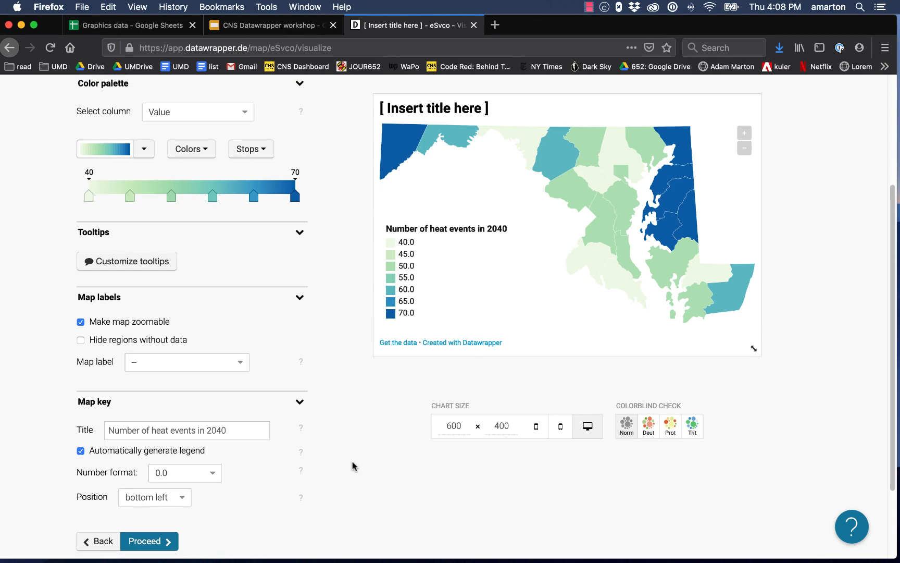
Replace the map's placeholder title with "Projected extreme heat events in the year 2040"
{"action": "scroll", "coordinate": [352, 466], "scroll_direction": "up", "scroll_amount": 5}
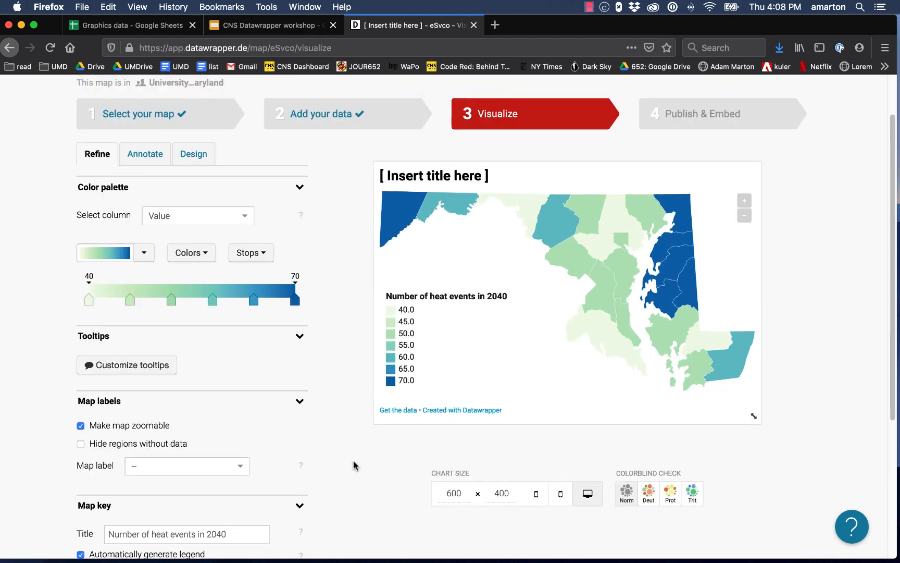
{"action": "scroll", "coordinate": [354, 465], "scroll_direction": "down", "scroll_amount": 5}
{"action": "scroll", "coordinate": [353, 466], "scroll_direction": "up", "scroll_amount": 5}
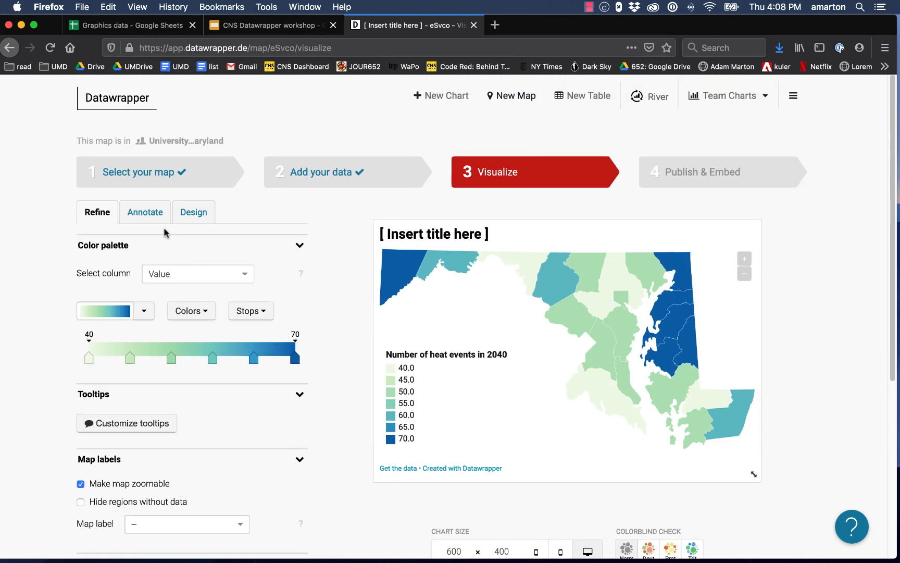
{"action": "left_click", "coordinate": [150, 214]}
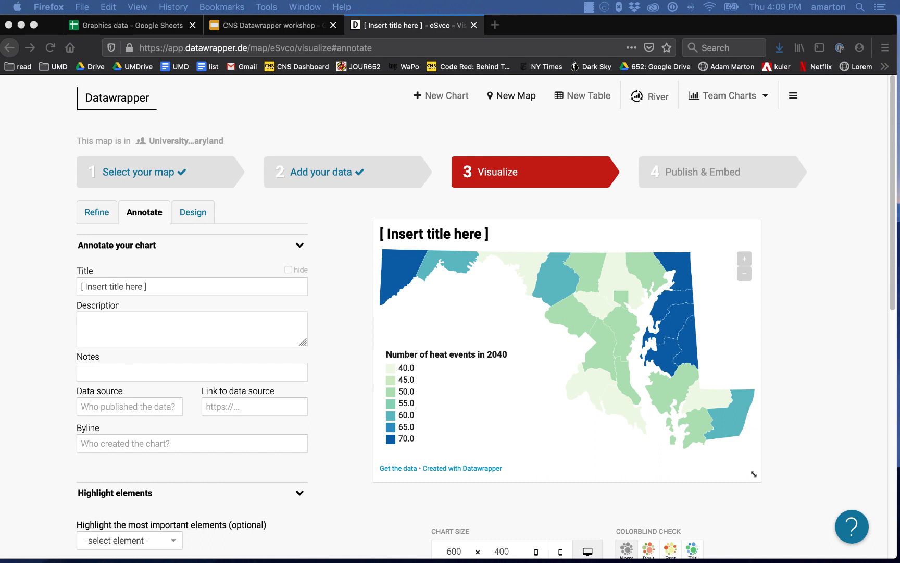
{"action": "left_click", "coordinate": [150, 287]}
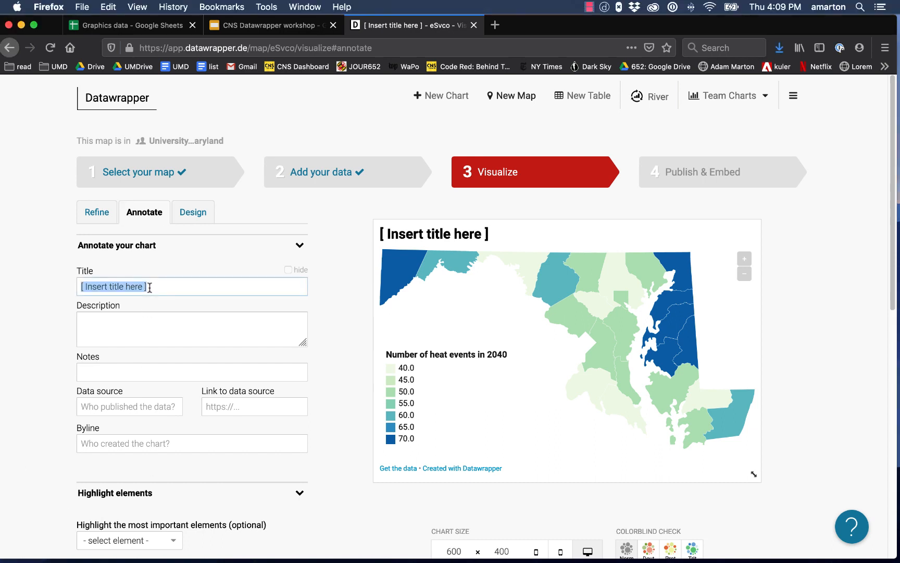
{"action": "type", "text": "Projected extreme heat events in the year 2040"}
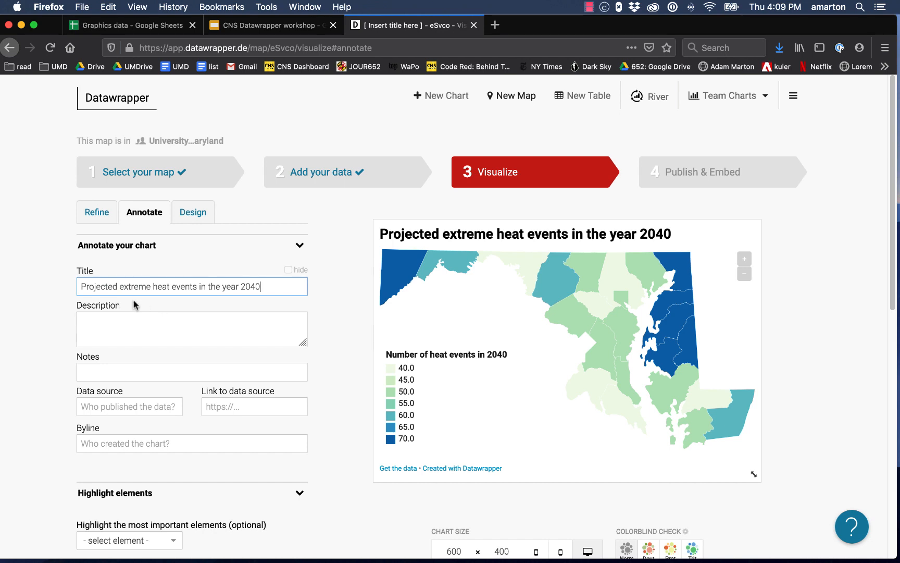
Set the map description to "This map shows the number of projected heat events in the year 2040 for each Maryland county, according to one projection."
{"action": "key", "text": "super+Tab"}
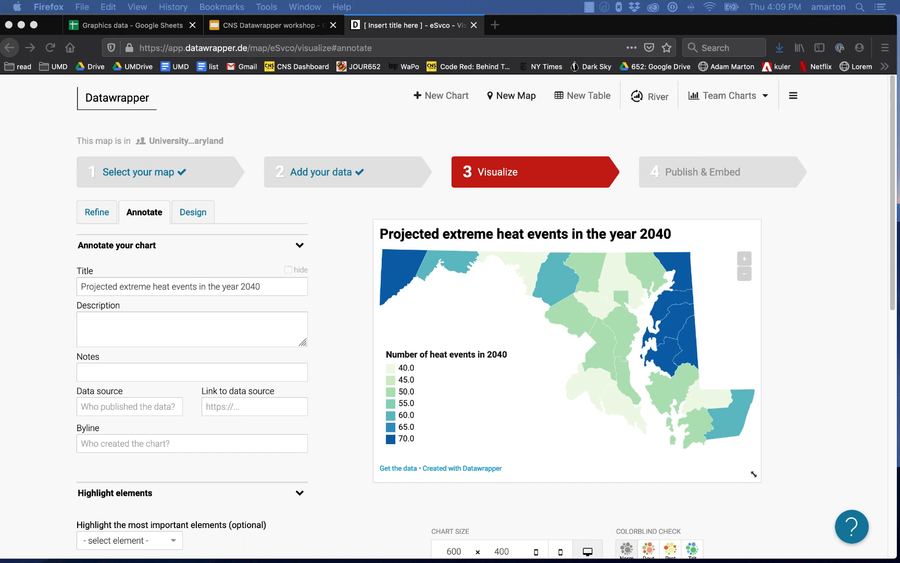
{"action": "key", "text": "super+Tab"}
{"action": "left_click", "coordinate": [127, 326]}
{"action": "type", "text": "This map shows the number of projected heat events in the year 2040 for each Maryland county, according to one projection"}
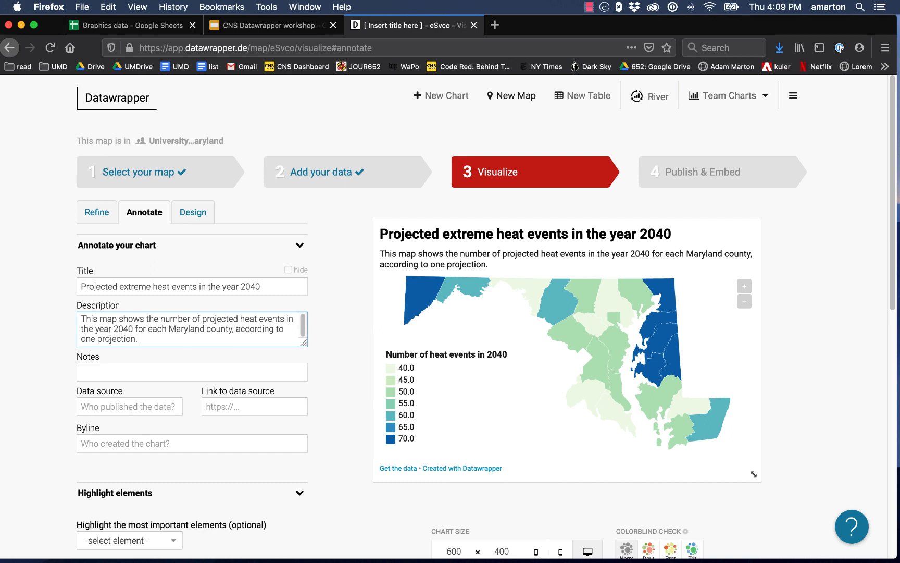
{"action": "type", "text": "."}
Enter "Maryland Climate and Health Report" as the map's data source and the author's name as the byline
{"action": "key", "text": "super+Tab"}
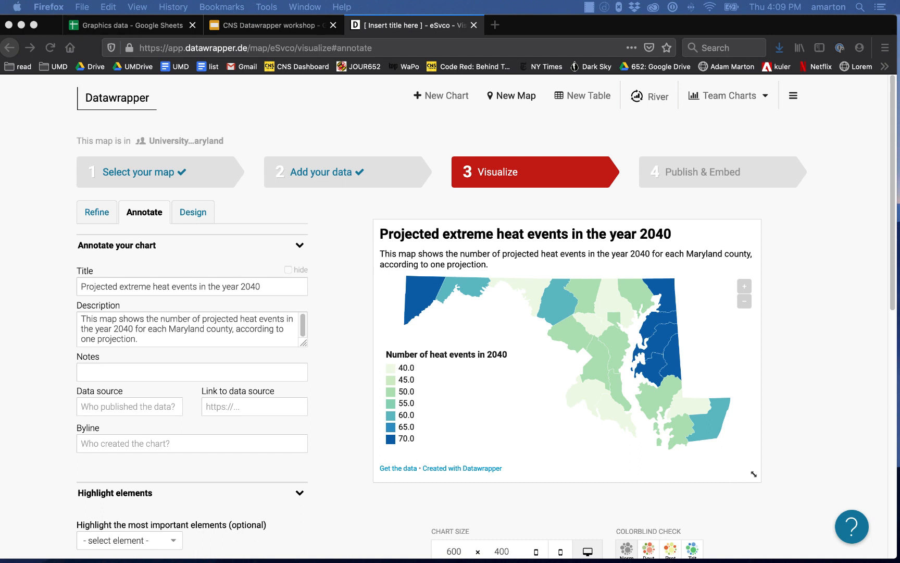
{"action": "left_click", "coordinate": [131, 404]}
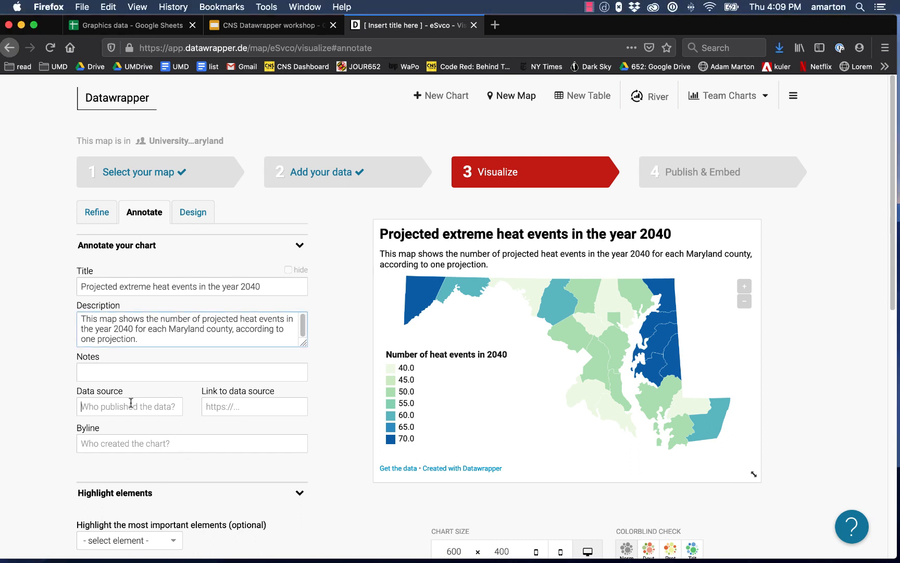
{"action": "type", "text": "Maryland Climate and Health Report"}
{"action": "left_click", "coordinate": [144, 444]}
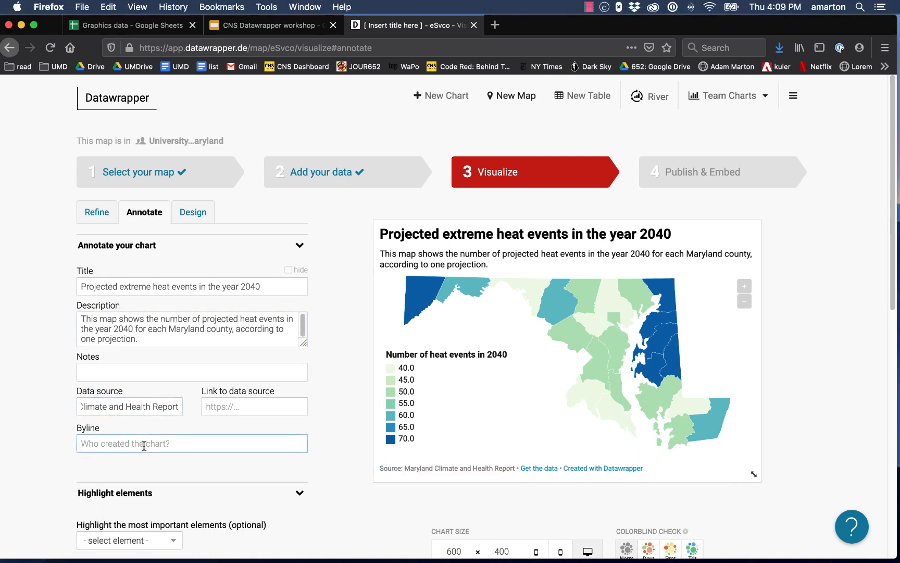
{"action": "type", "text": "Adam Marton"}
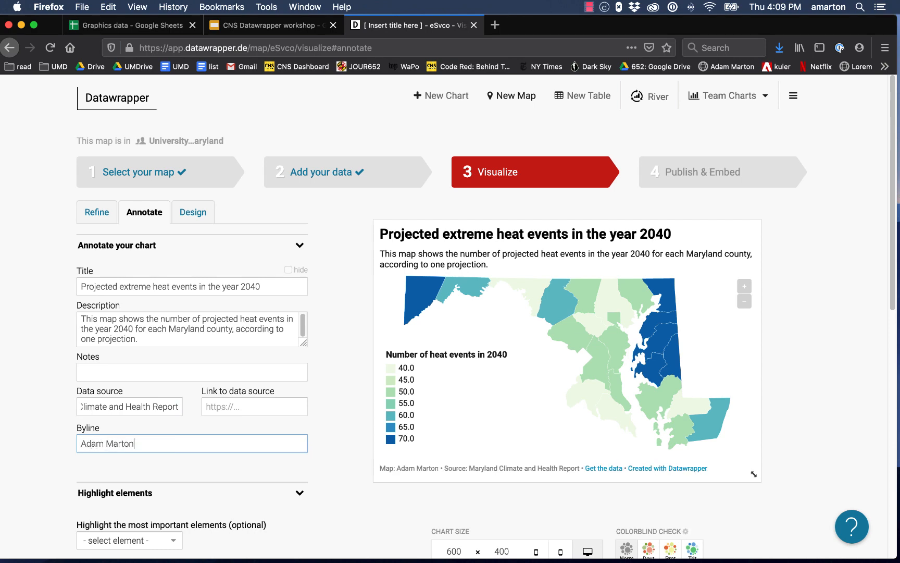
{"action": "left_click", "coordinate": [54, 476]}
Enable social sharing in the map's design settings, sharing the site the chart is embedded in
{"action": "scroll", "coordinate": [50, 439], "scroll_direction": "down", "scroll_amount": 3}
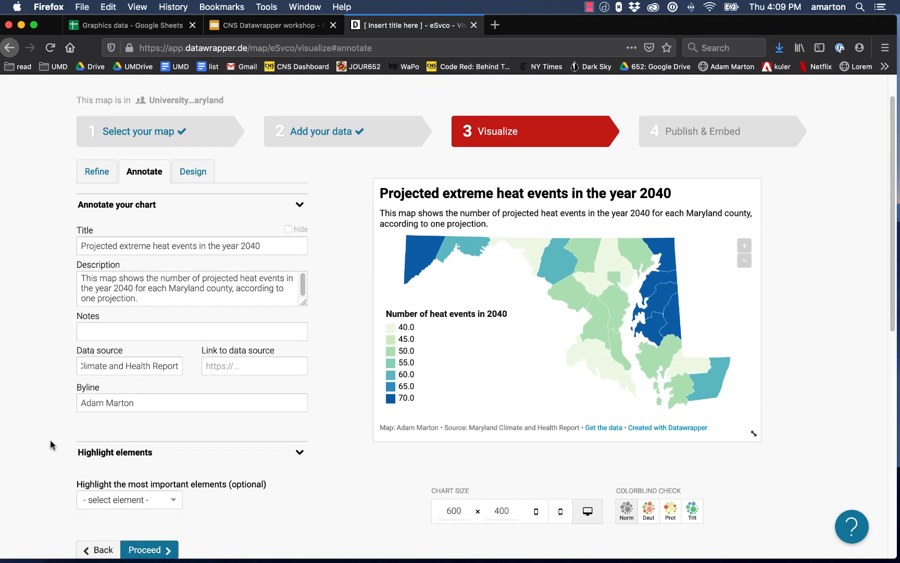
{"action": "scroll", "coordinate": [50, 446], "scroll_direction": "up", "scroll_amount": 3}
{"action": "scroll", "coordinate": [50, 445], "scroll_direction": "down", "scroll_amount": 3}
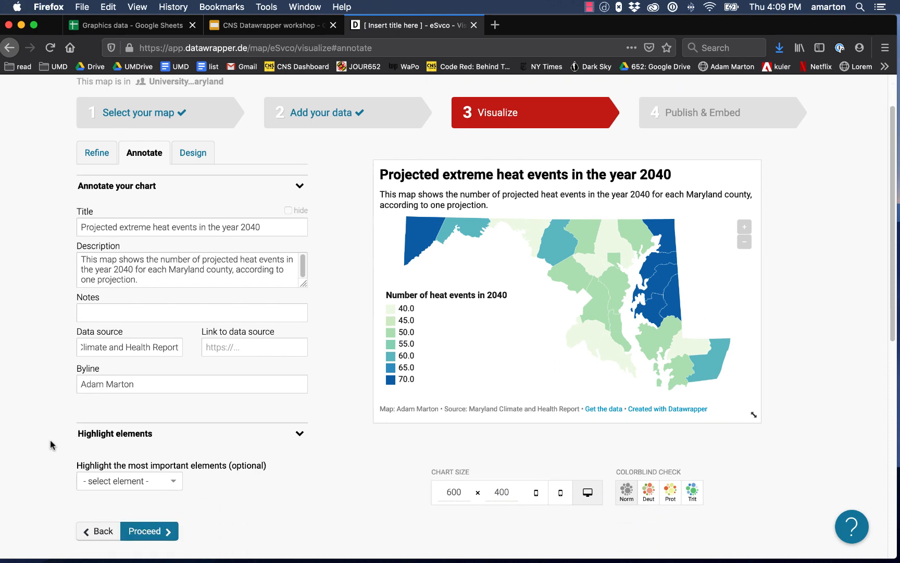
{"action": "scroll", "coordinate": [50, 439], "scroll_direction": "up", "scroll_amount": 1}
{"action": "left_click", "coordinate": [192, 167]}
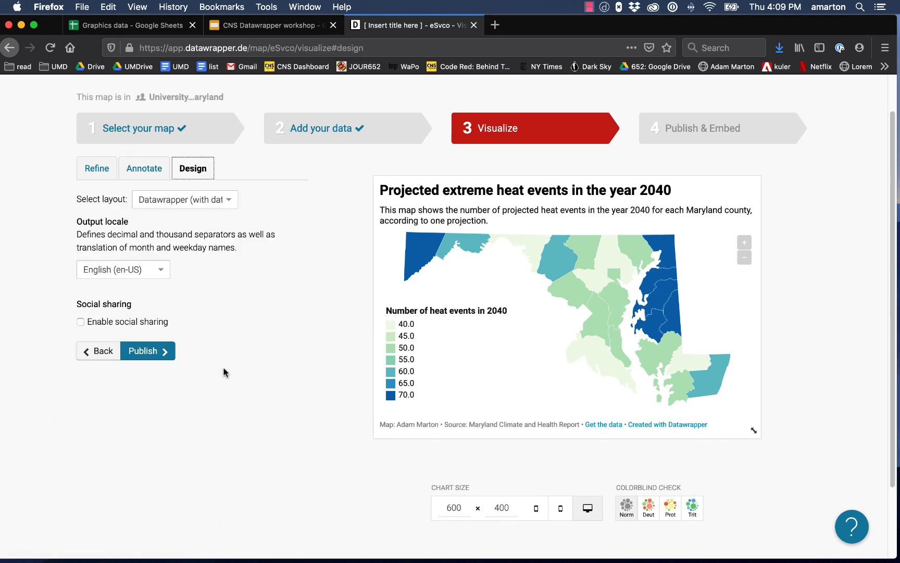
{"action": "left_click", "coordinate": [80, 322]}
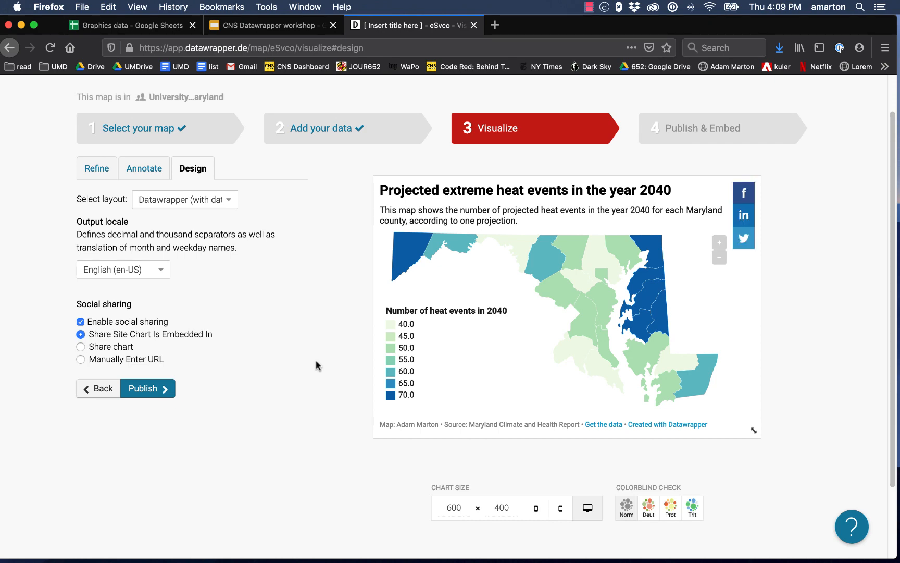
Proceed to the publishing stage and publish the Maryland heat events map for sharing and embedding
{"action": "left_click", "coordinate": [163, 387]}
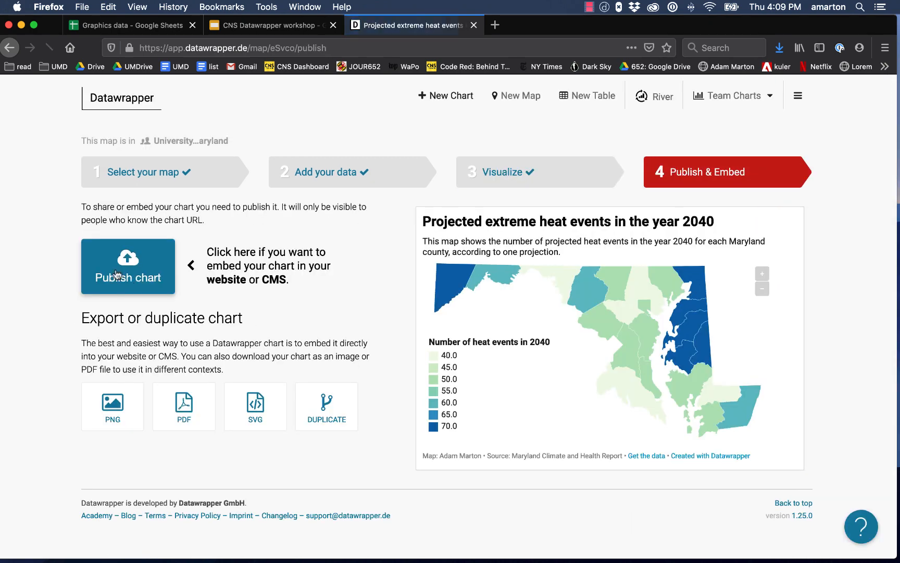
{"action": "left_click", "coordinate": [123, 267]}
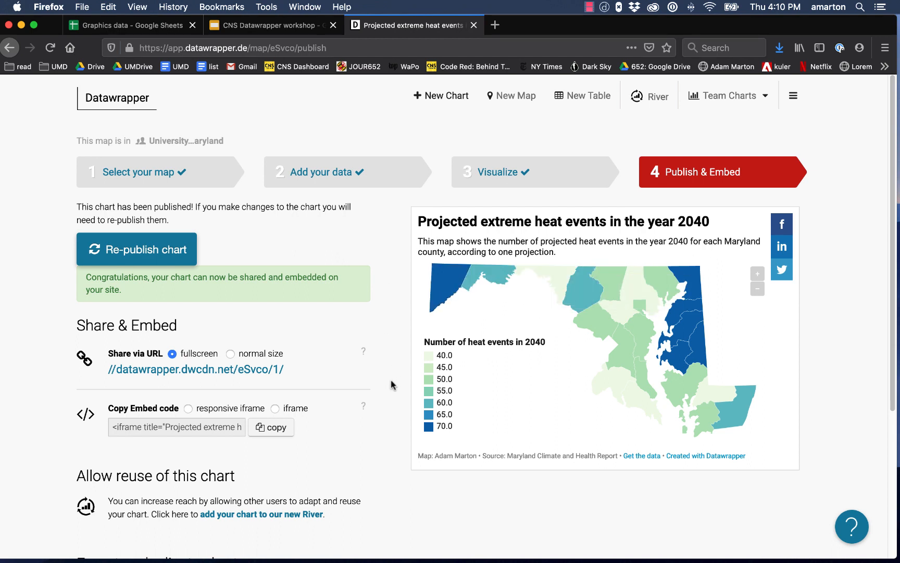
{"action": "scroll", "coordinate": [391, 381], "scroll_direction": "down", "scroll_amount": 1}
{"action": "scroll", "coordinate": [392, 381], "scroll_direction": "up", "scroll_amount": 1}
Present the CNS Datawrapper workshop slides from Datawrapper Academy onward, going through the help, blog, newsletter, Twitter, River, exercise and workshop link slides
{"action": "mouse_move", "coordinate": [388, 560]}
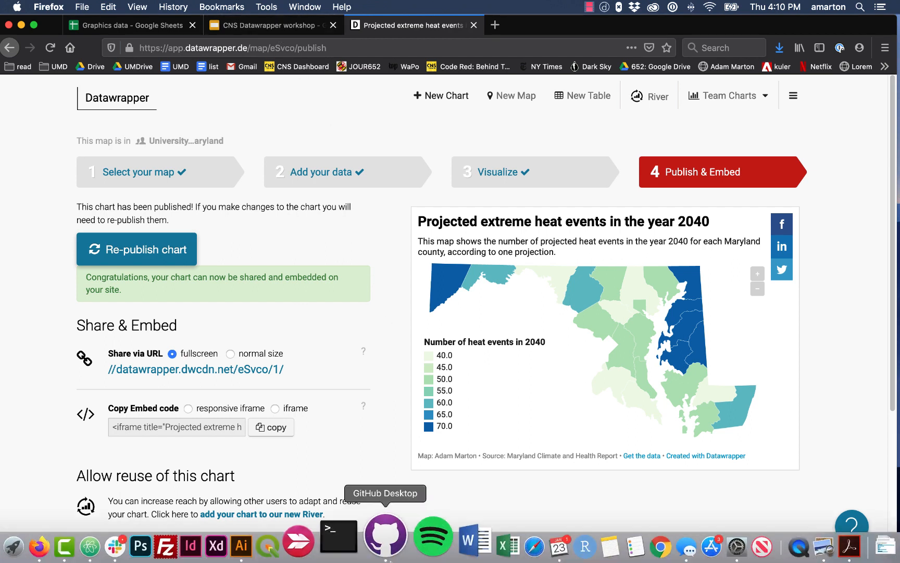
{"action": "left_click", "coordinate": [255, 31]}
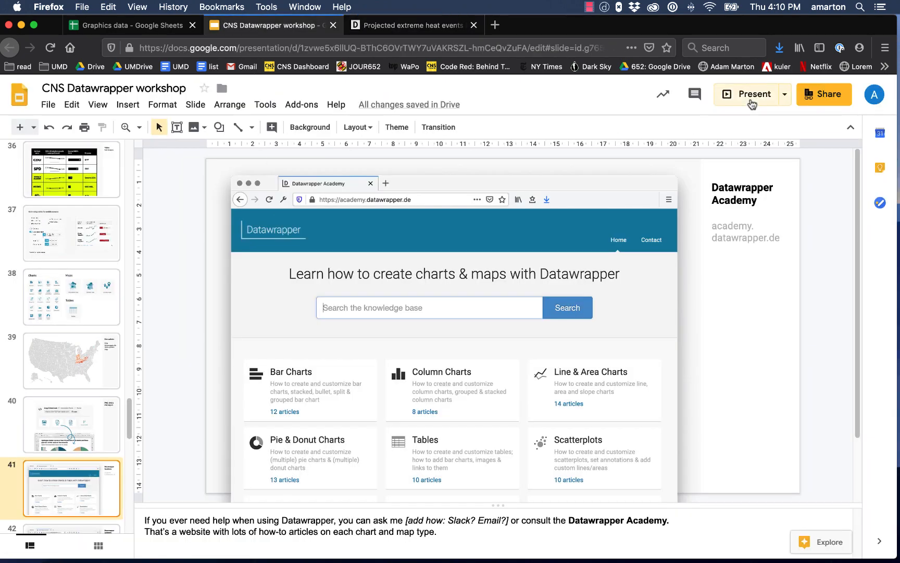
{"action": "left_click", "coordinate": [752, 99]}
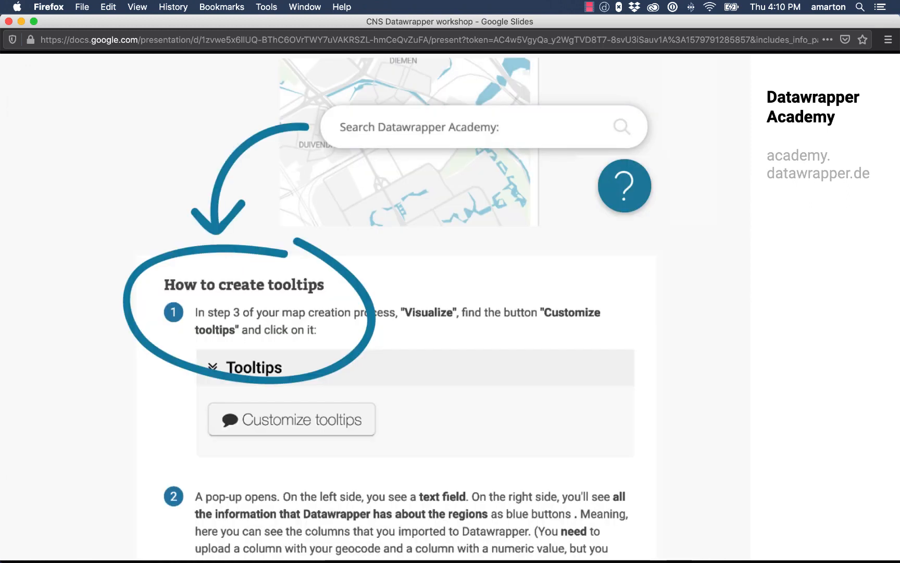
{"action": "key", "text": "Right"}
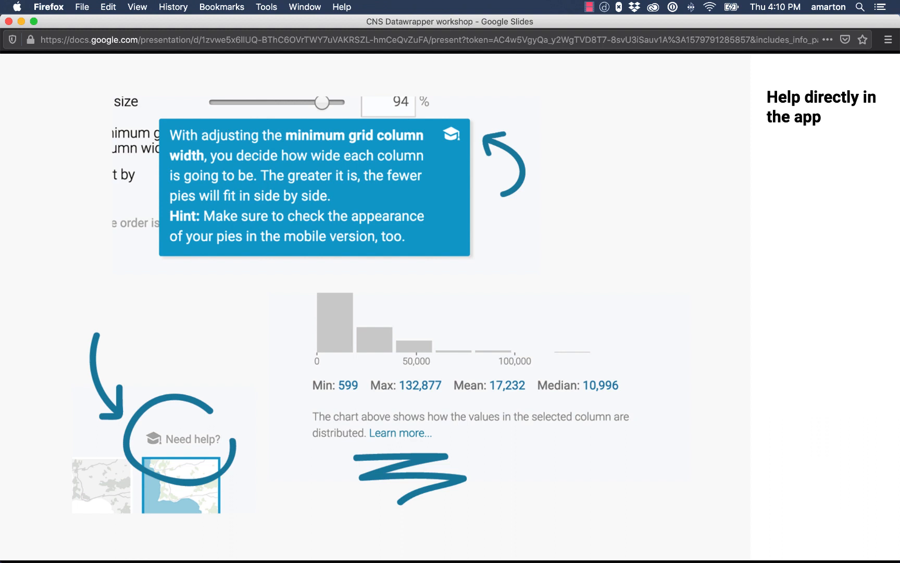
{"action": "key", "text": "Right"}
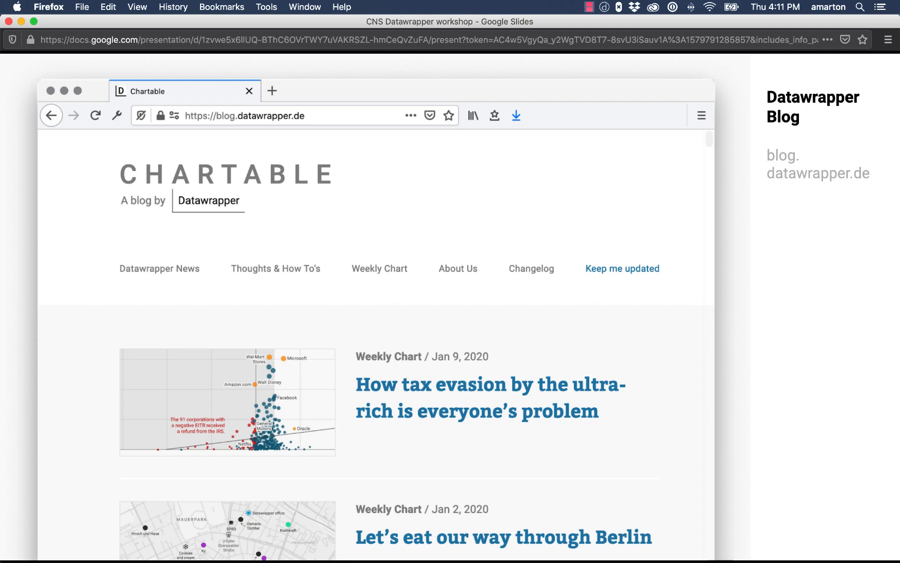
{"action": "key", "text": "Right"}
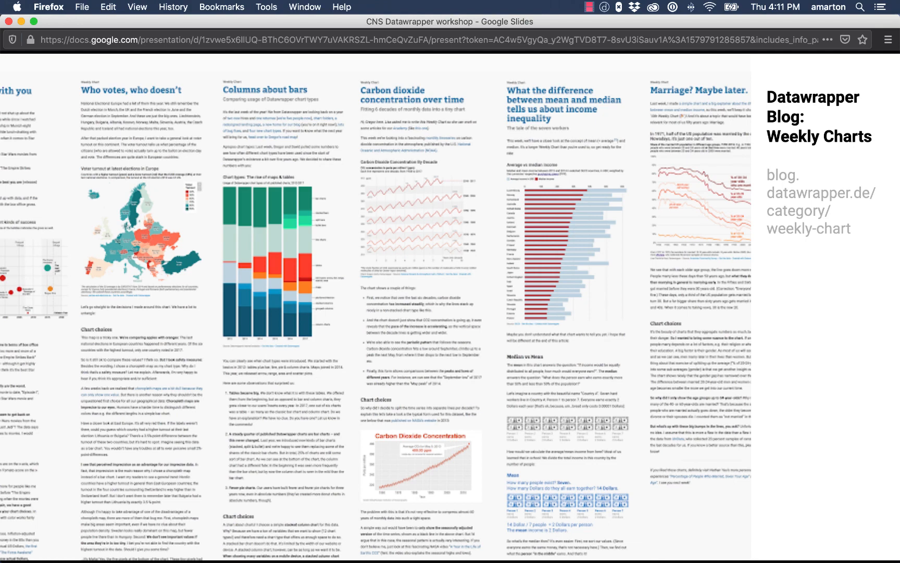
{"action": "key", "text": "Right"}
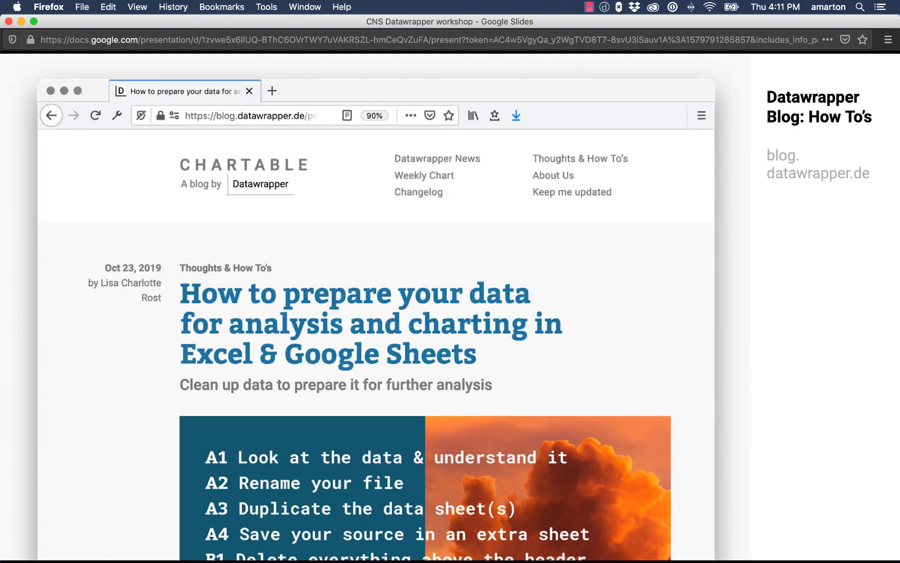
{"action": "key", "text": "Right"}
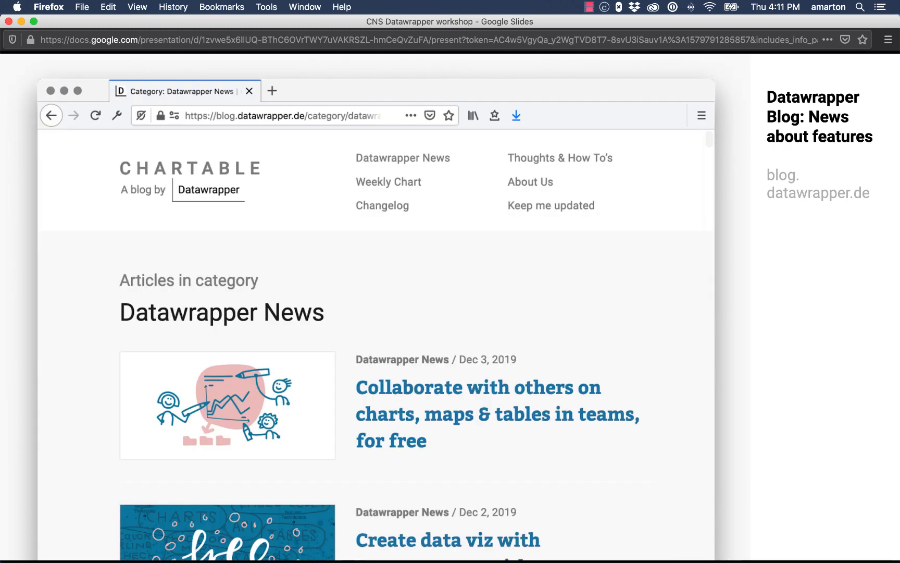
{"action": "key", "text": "Right"}
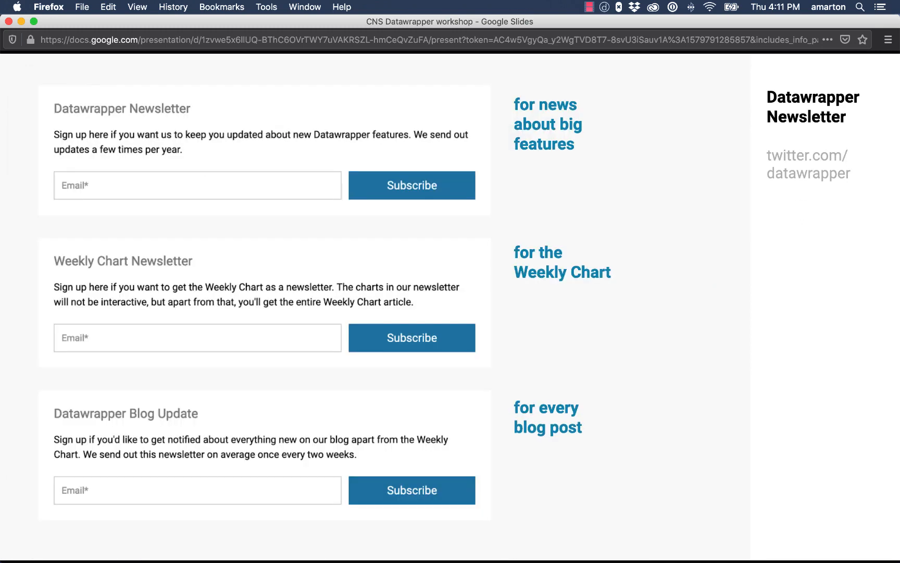
{"action": "key", "text": "Right"}
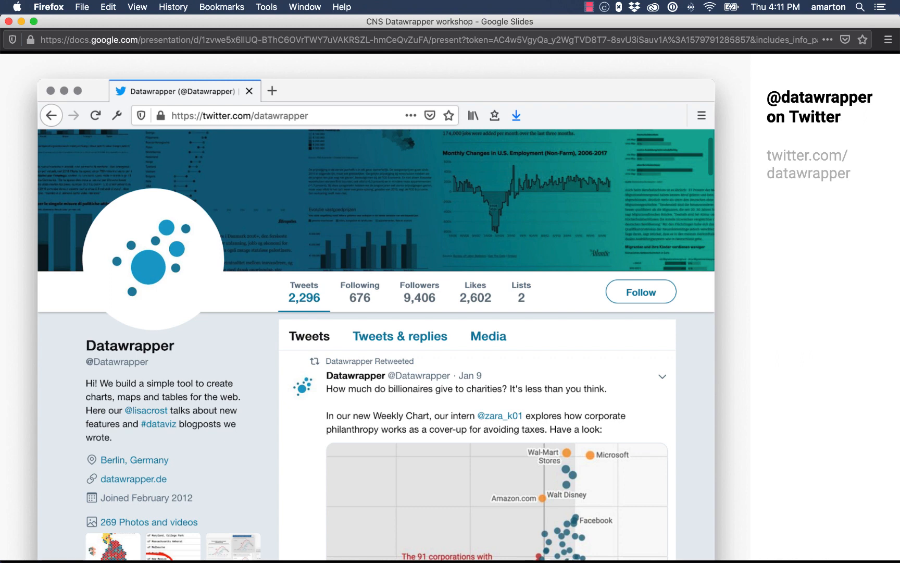
{"action": "key", "text": "Right"}
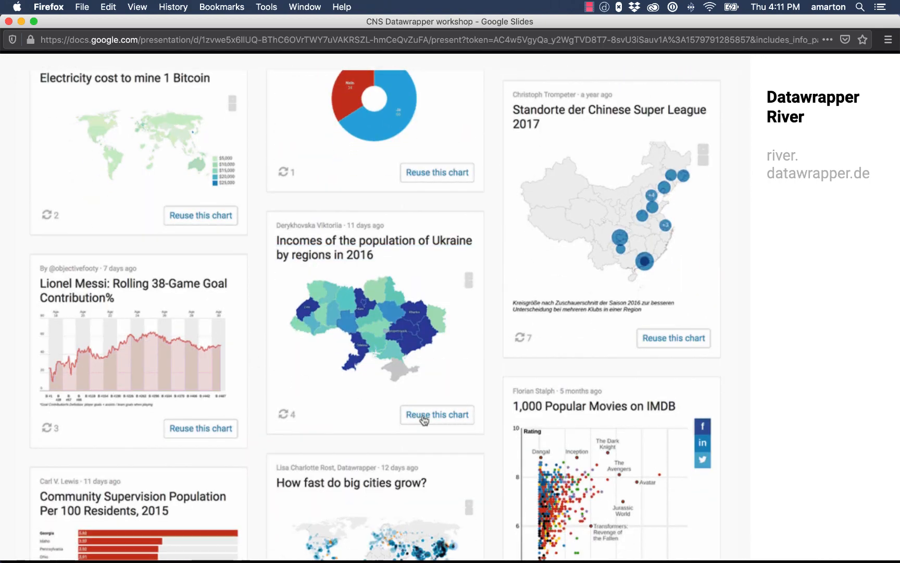
{"action": "key", "text": "Right"}
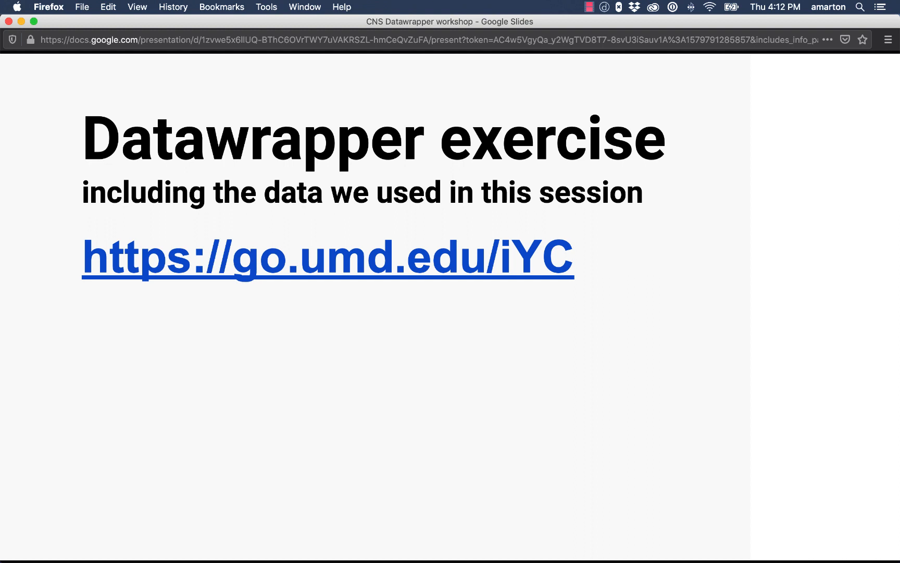
{"action": "key", "text": "Right"}
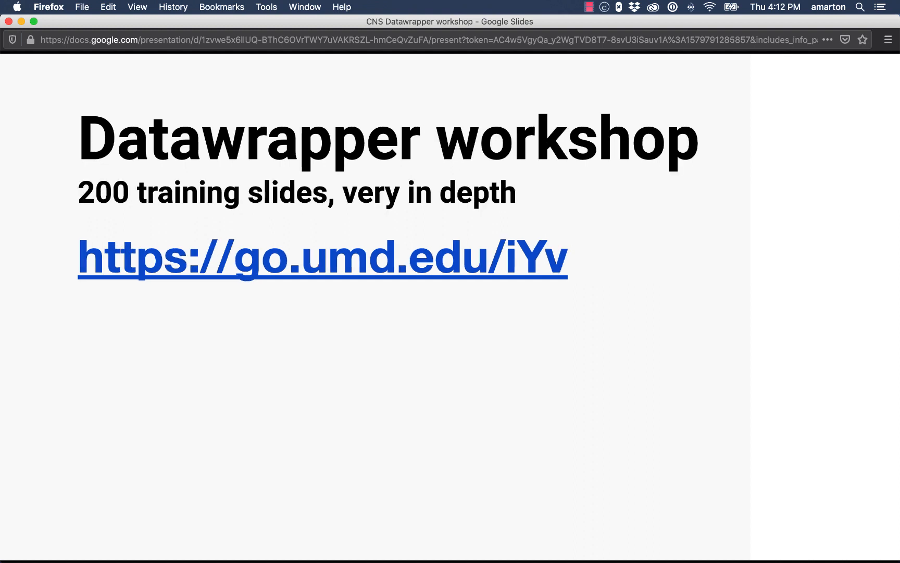